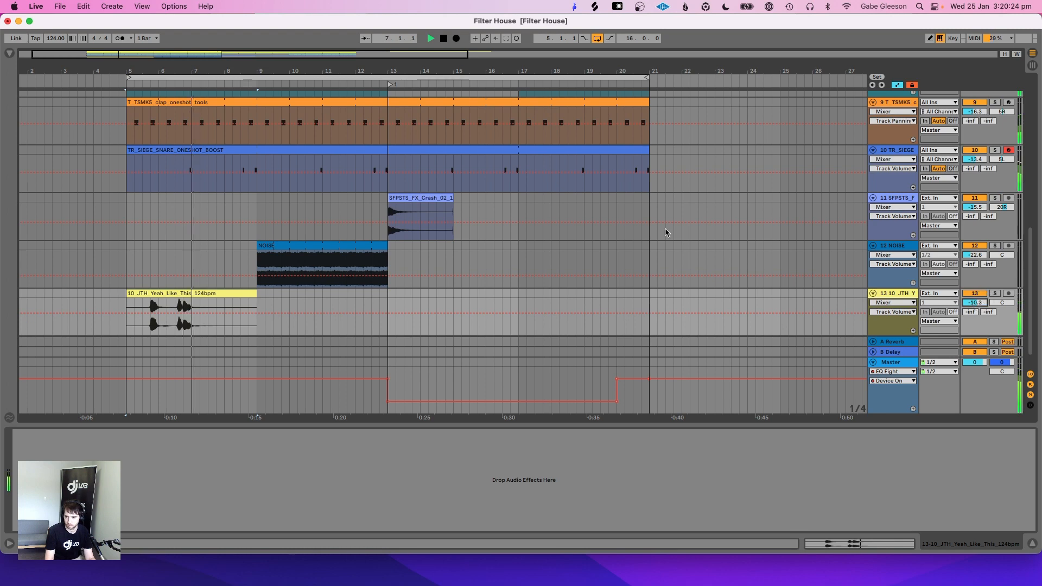
Step: Deactivate the 10_JTH_Yeah_Like_This vocal track
{"action": "scroll", "coordinate": [262, 295], "scroll_direction": "up", "scroll_amount": 2}
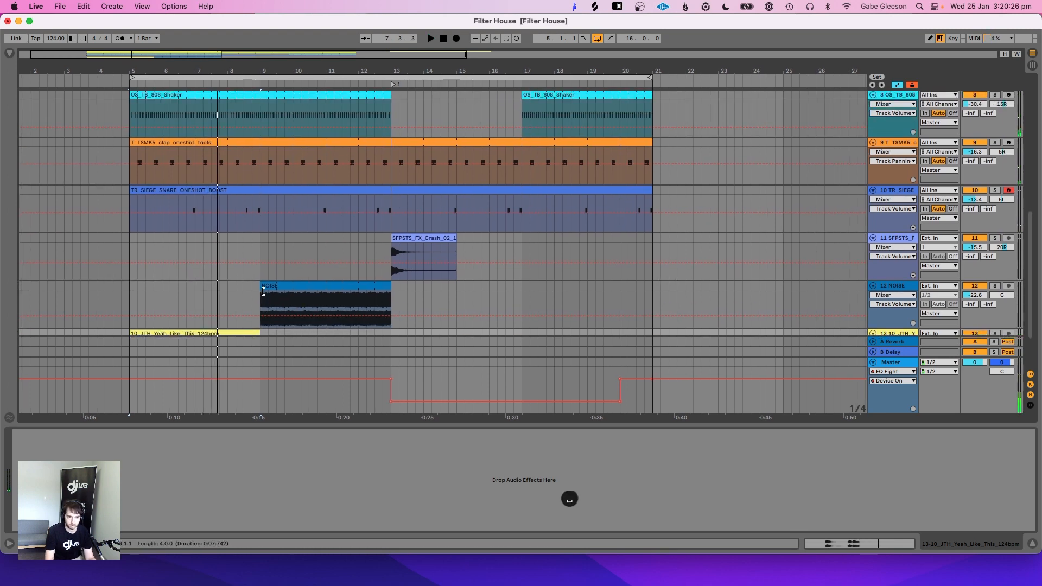
{"action": "scroll", "coordinate": [263, 293], "scroll_direction": "down", "scroll_amount": 3}
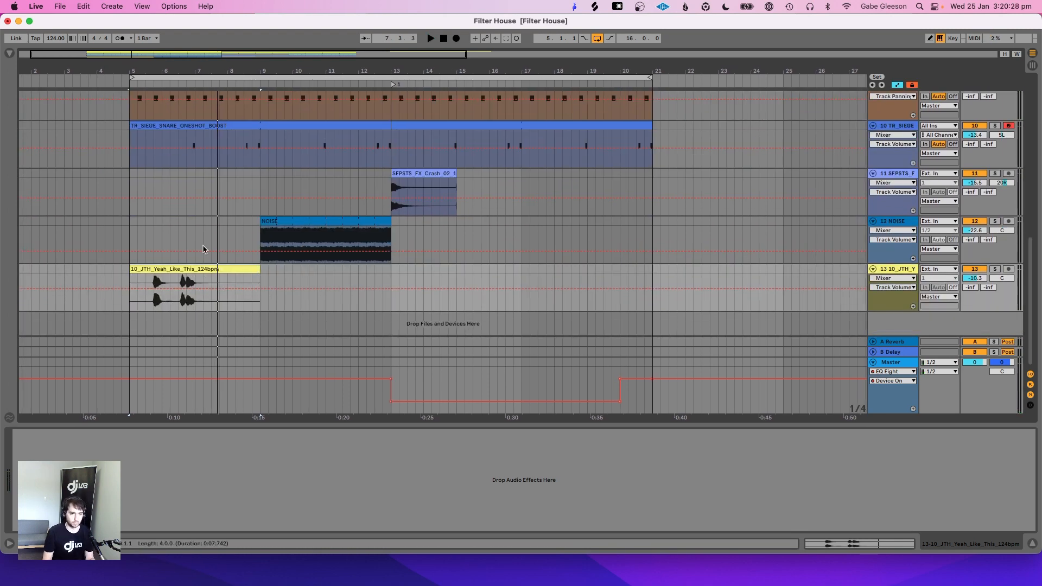
{"action": "scroll", "coordinate": [204, 249], "scroll_direction": "up", "scroll_amount": 10}
{"action": "scroll", "coordinate": [664, 265], "scroll_direction": "down", "scroll_amount": 10}
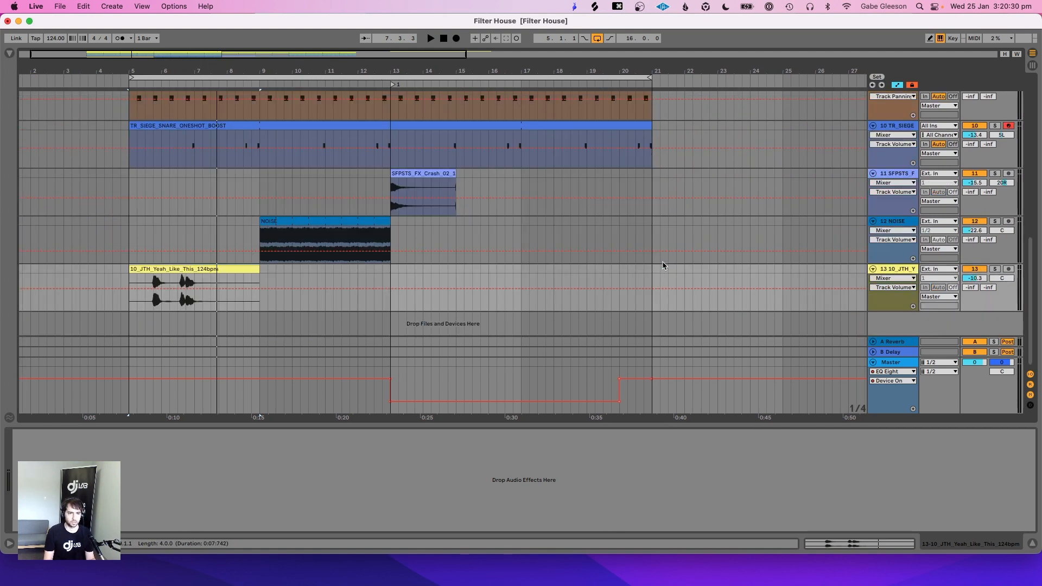
{"action": "left_click", "coordinate": [976, 270]}
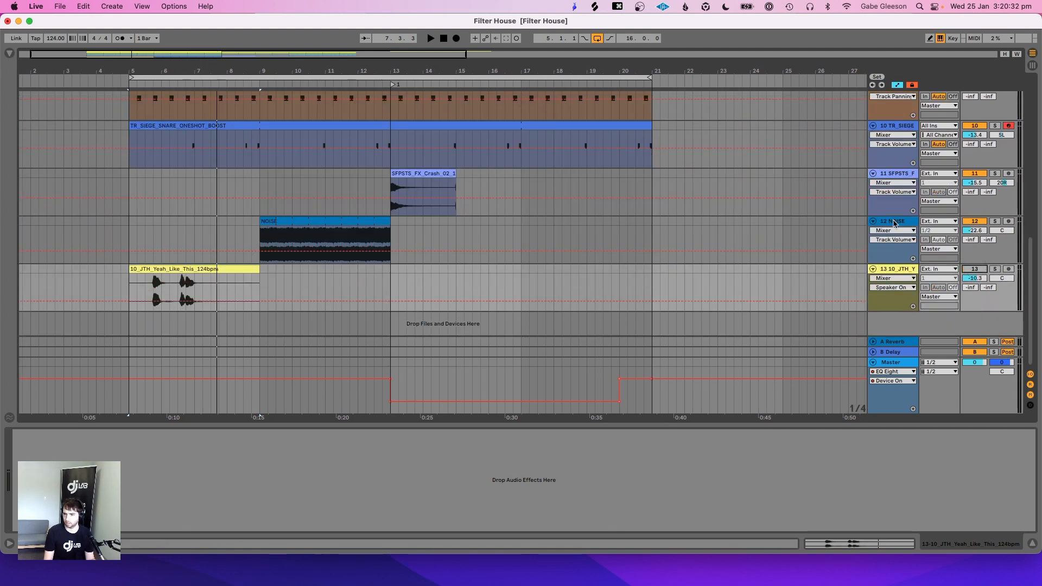
Step: Insert a new audio track below the NOISE track and rename it Instrumental Buss
{"action": "left_click", "coordinate": [894, 223]}
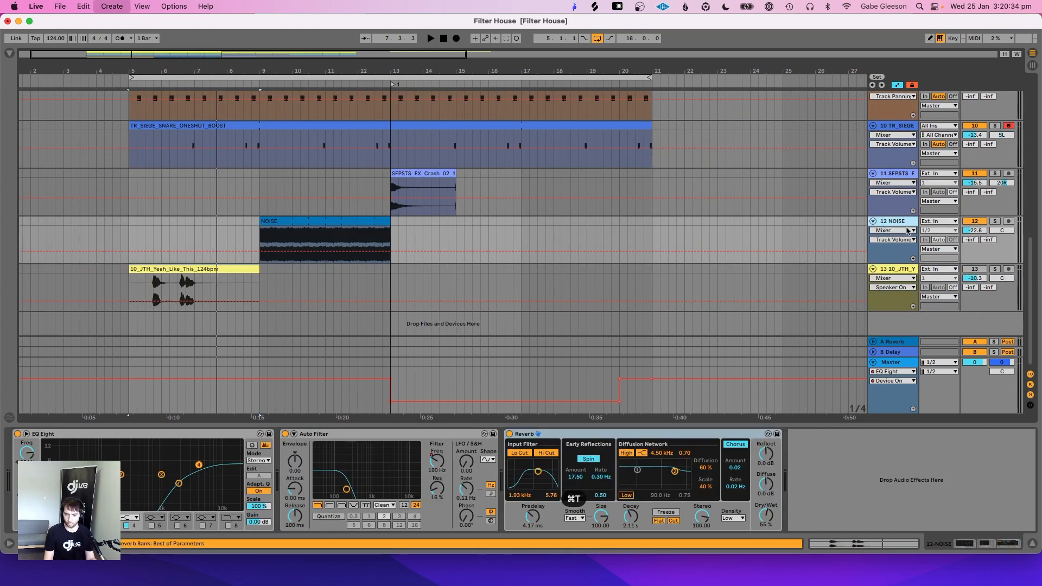
{"action": "key", "text": "super+t"}
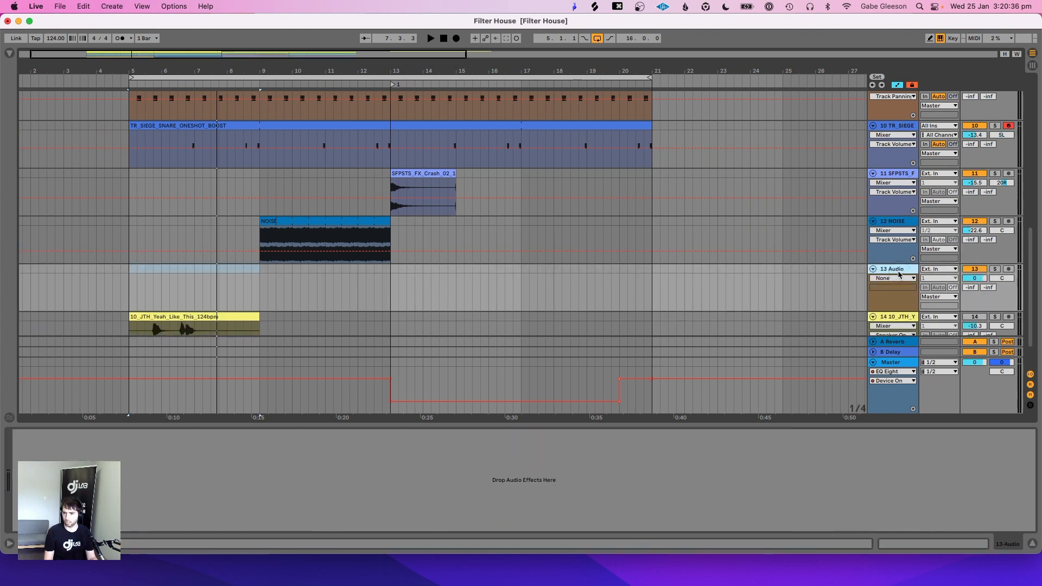
{"action": "right_click", "coordinate": [893, 272]}
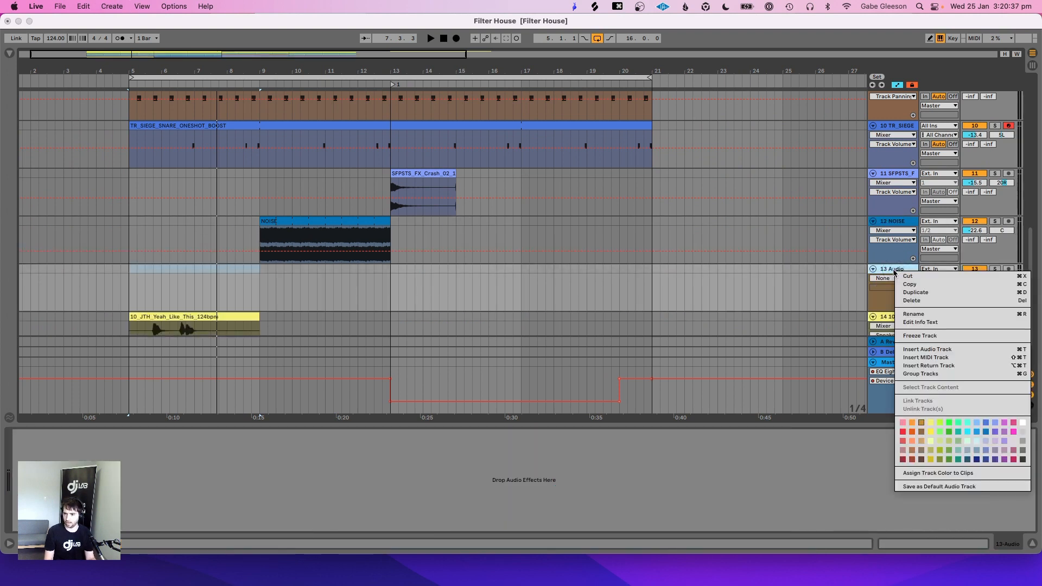
{"action": "left_click", "coordinate": [914, 314]}
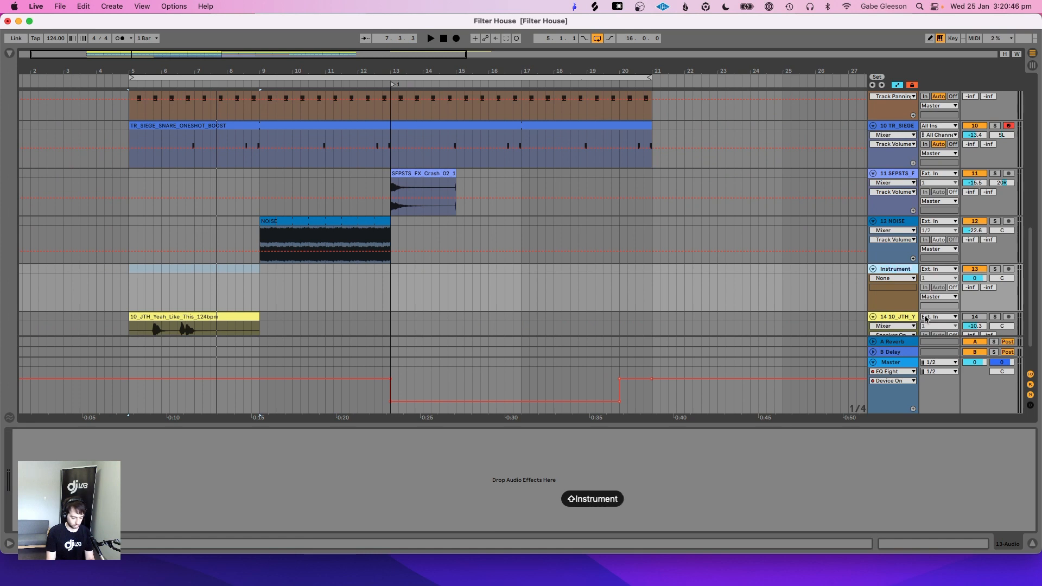
{"action": "key", "text": "Return"}
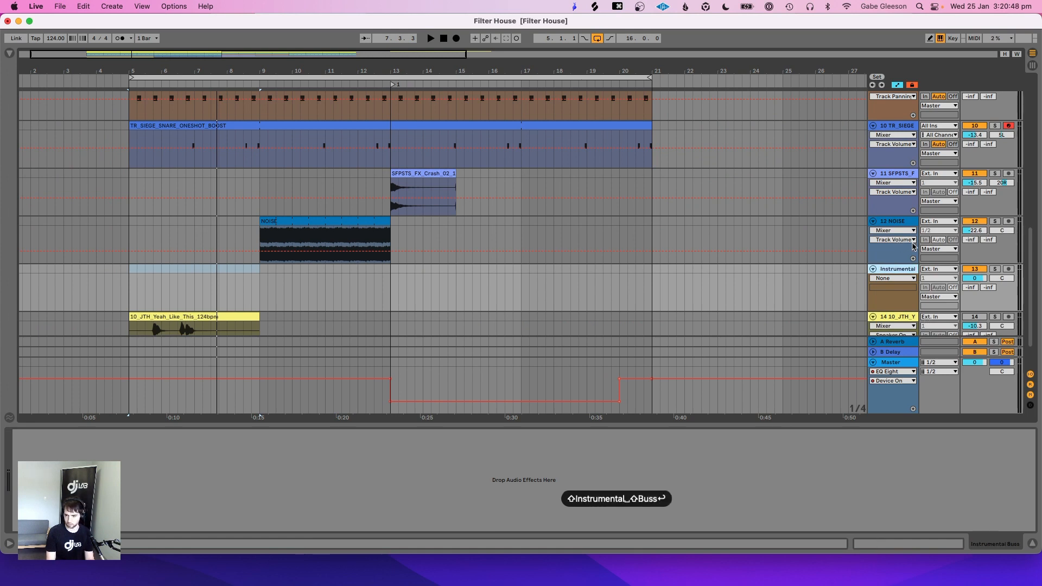
Step: Colour the Instrumental Buss track light grey and move it below the vocal track
{"action": "right_click", "coordinate": [899, 268]}
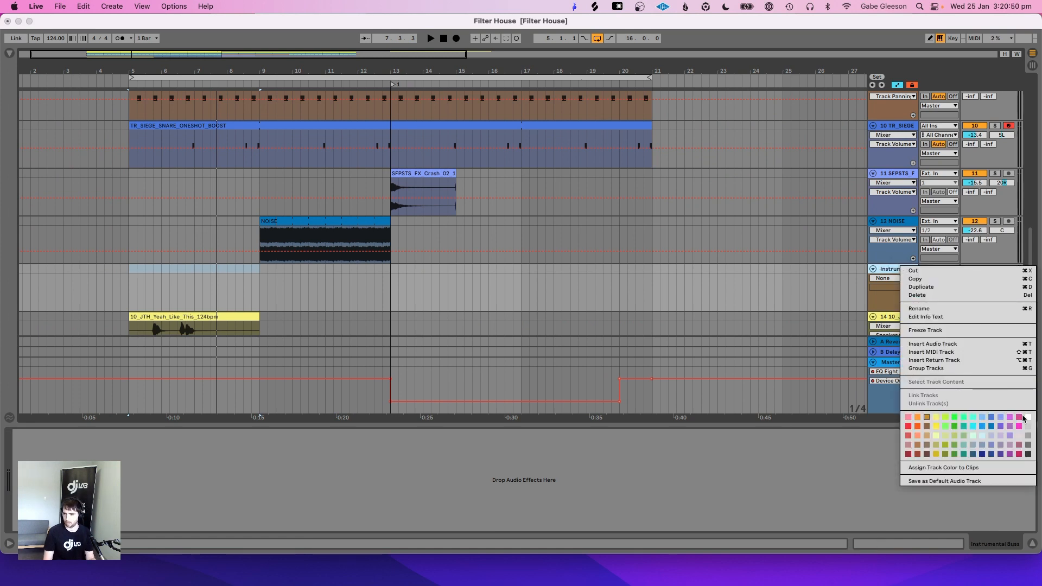
{"action": "left_click", "coordinate": [1030, 431]}
{"action": "scroll", "coordinate": [912, 298], "scroll_direction": "down", "scroll_amount": 2}
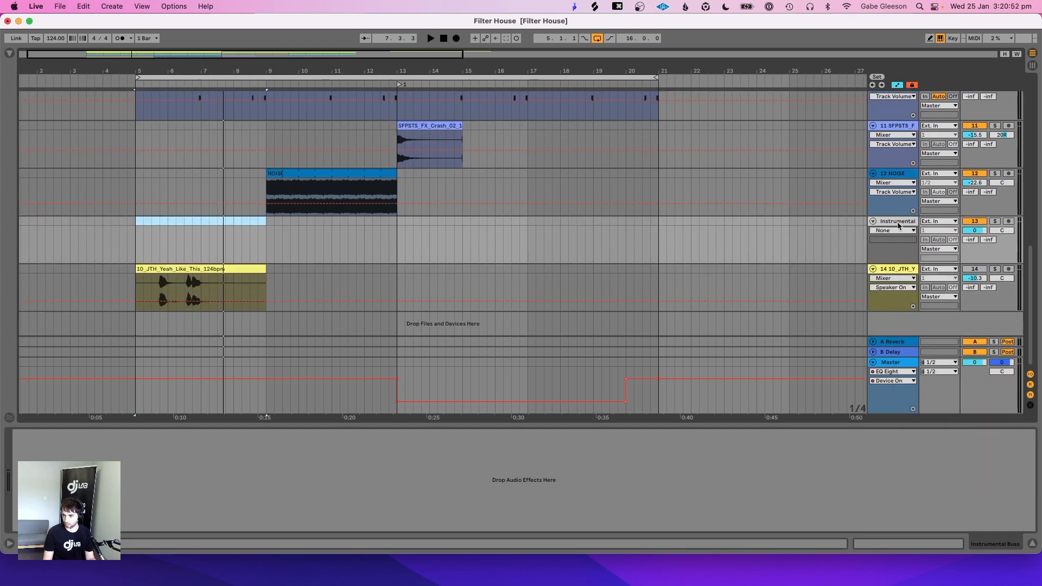
{"action": "left_click", "coordinate": [898, 221]}
{"action": "left_click_drag", "start_coordinate": [892, 269], "coordinate": [891, 309]}
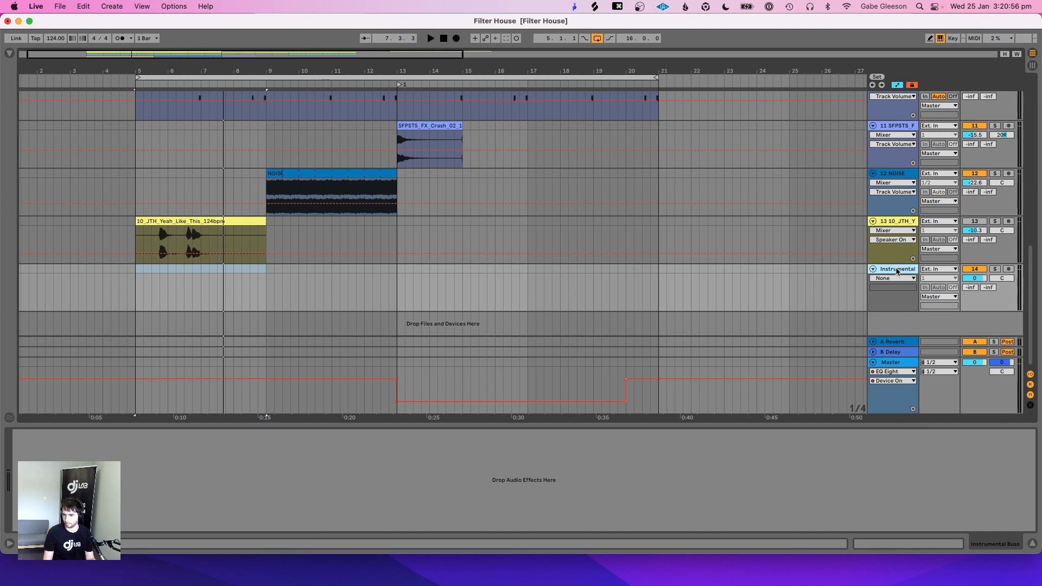
Step: Route the audio output of tracks 1 to 12, up to NOISE, to Instrumental Buss instead of Master
{"action": "left_click", "coordinate": [893, 175]}
{"action": "scroll", "coordinate": [896, 174], "scroll_direction": "up", "scroll_amount": 10}
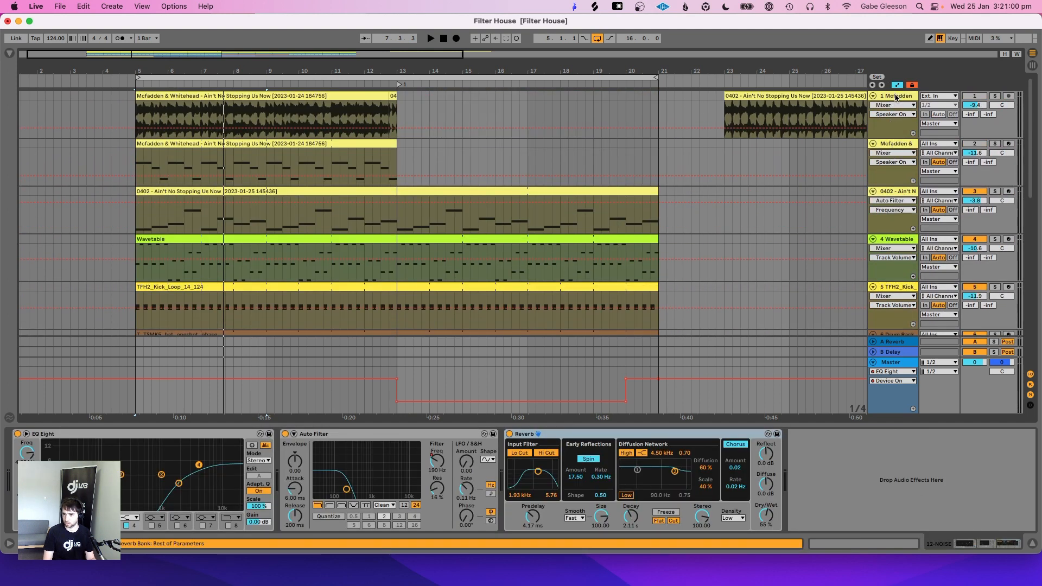
{"action": "left_click", "coordinate": [895, 96]}
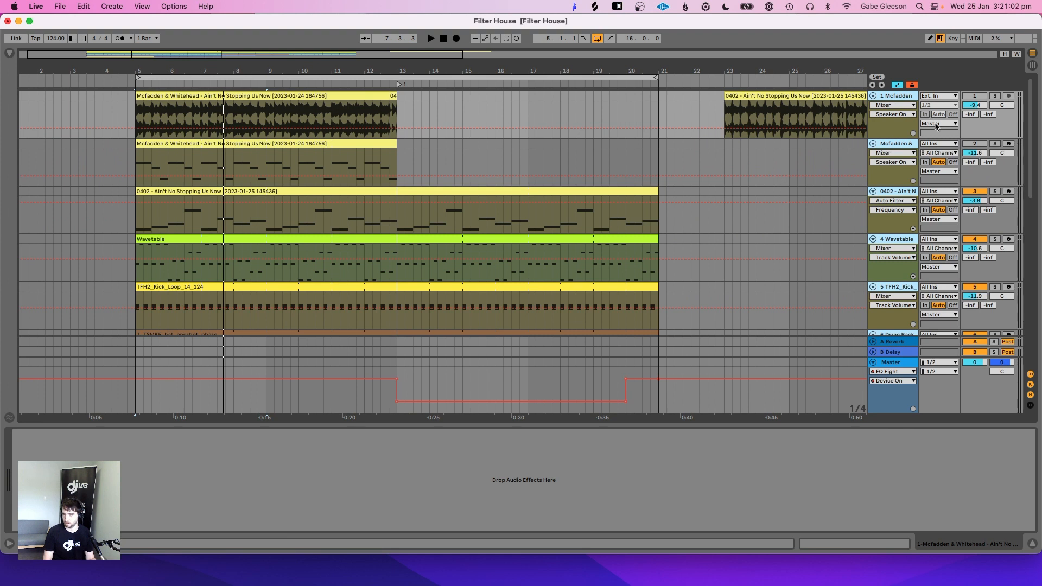
{"action": "left_click", "coordinate": [936, 124]}
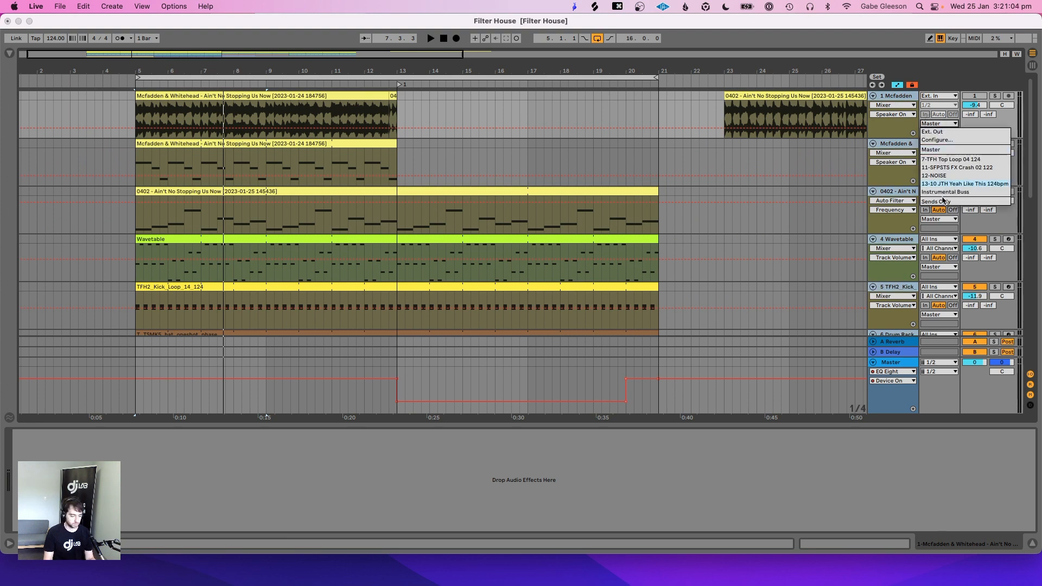
{"action": "left_click", "coordinate": [730, 165]}
{"action": "scroll", "coordinate": [730, 165], "scroll_direction": "down", "scroll_amount": 10}
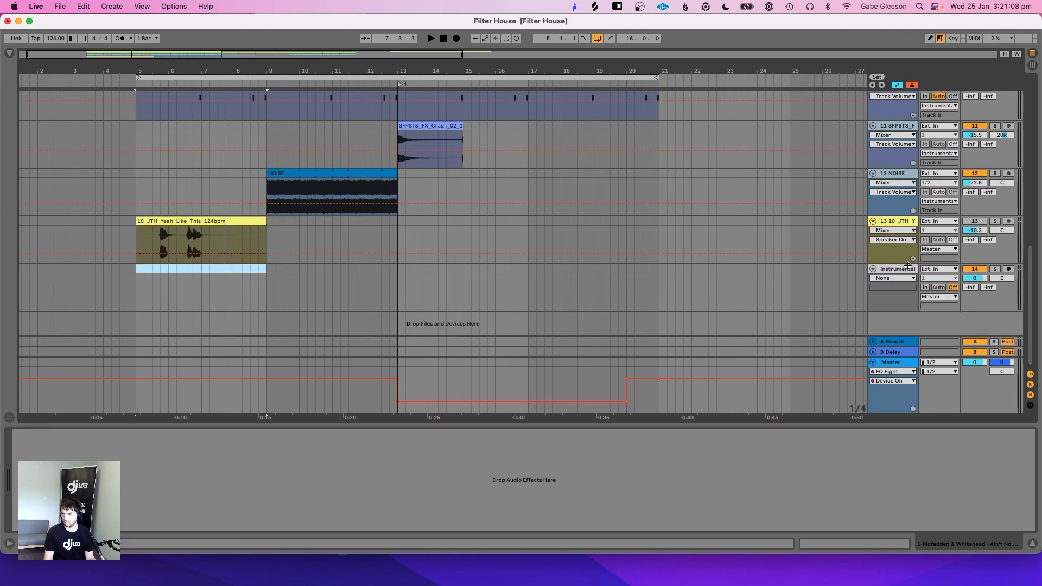
Step: Set the Instrumental Buss track's monitoring to In and reactivate the vocal track
{"action": "left_click", "coordinate": [904, 271]}
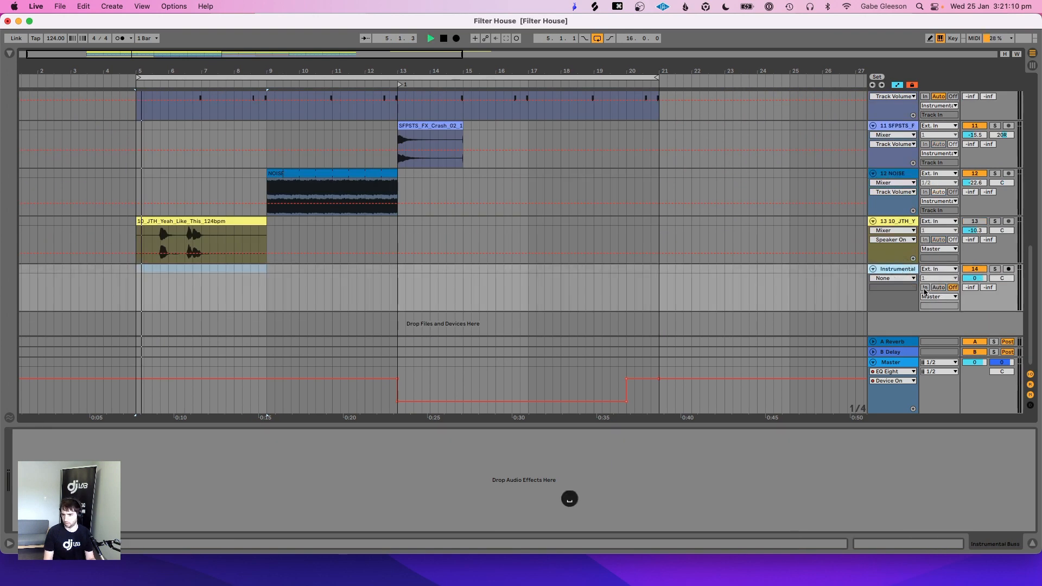
{"action": "left_click", "coordinate": [926, 287]}
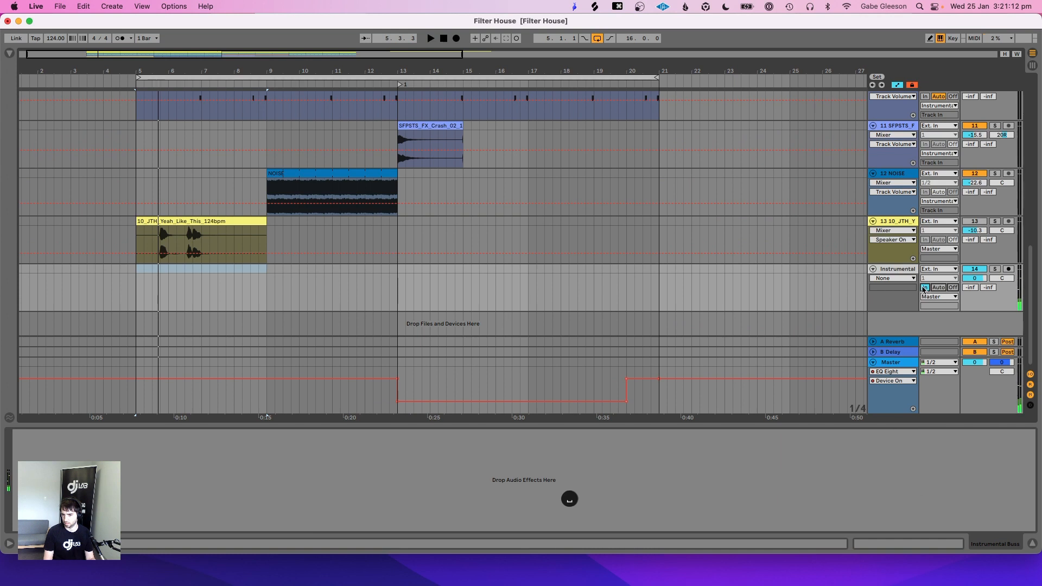
{"action": "left_click", "coordinate": [926, 287]}
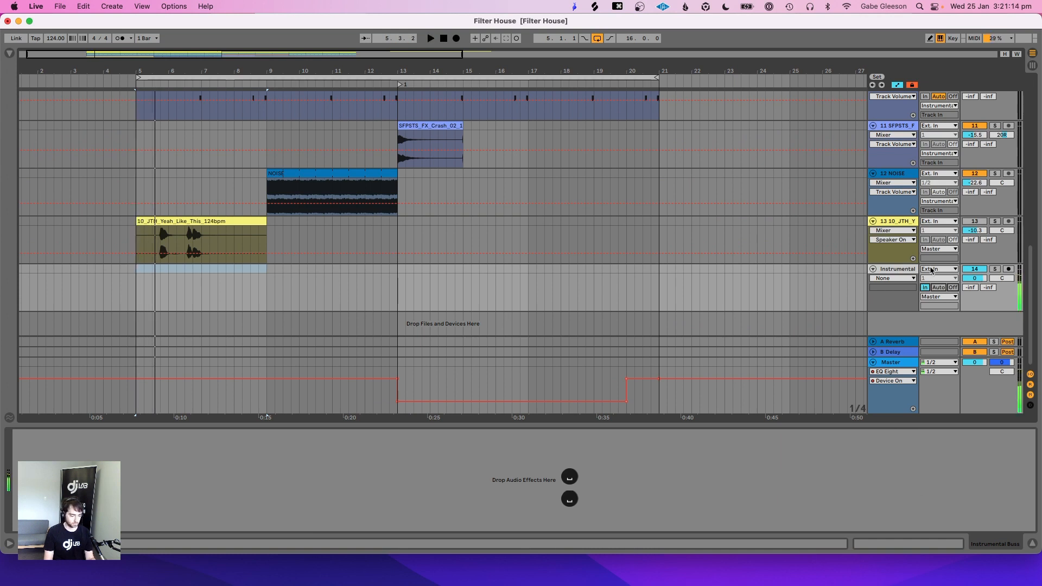
{"action": "key", "text": "space"}
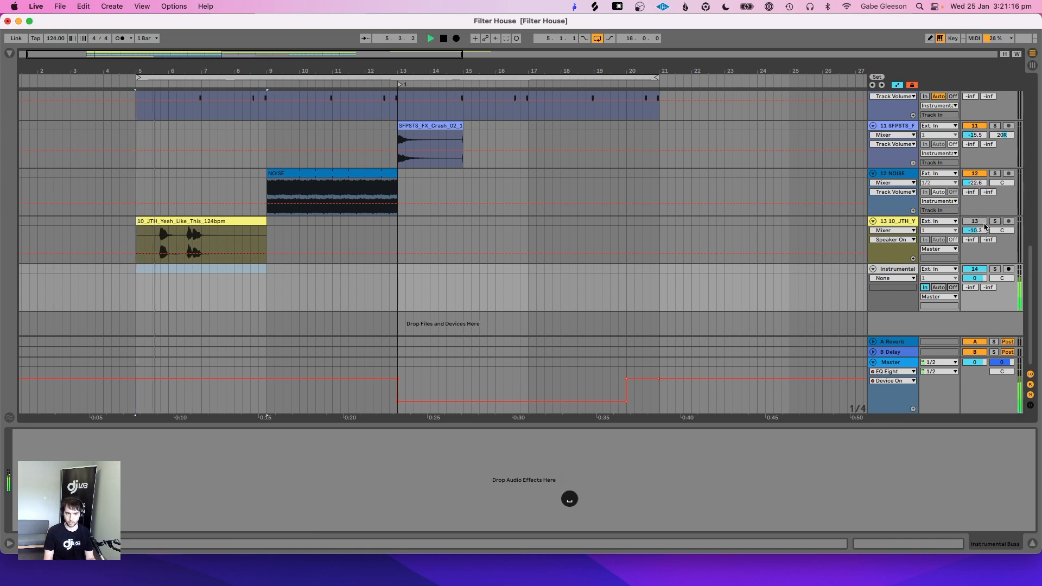
{"action": "left_click", "coordinate": [980, 224]}
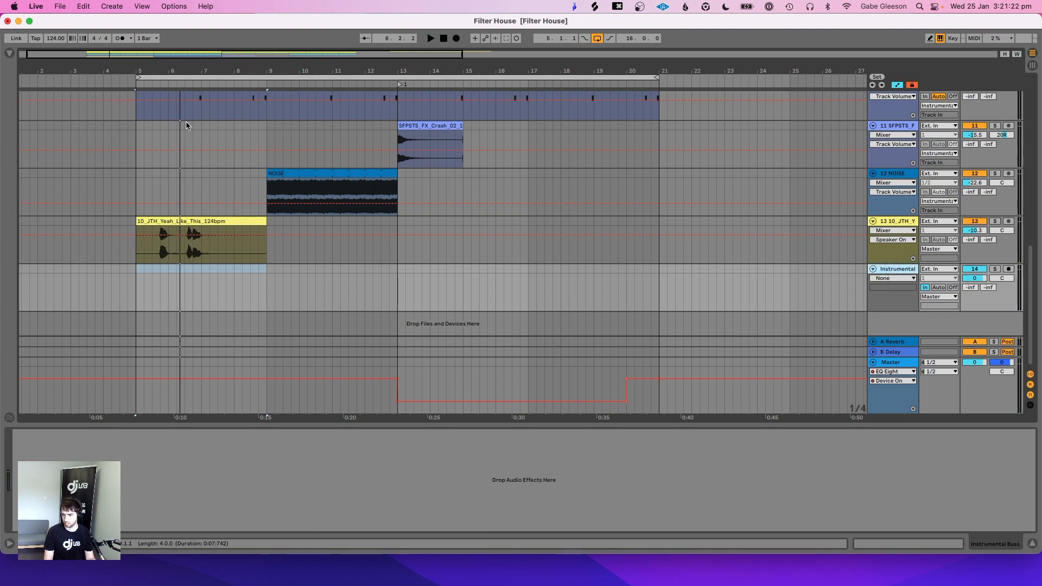
Step: Find Auto Filter in the EQ & Filters audio effects and add it to the Instrumental Buss track
{"action": "left_click", "coordinate": [10, 54]}
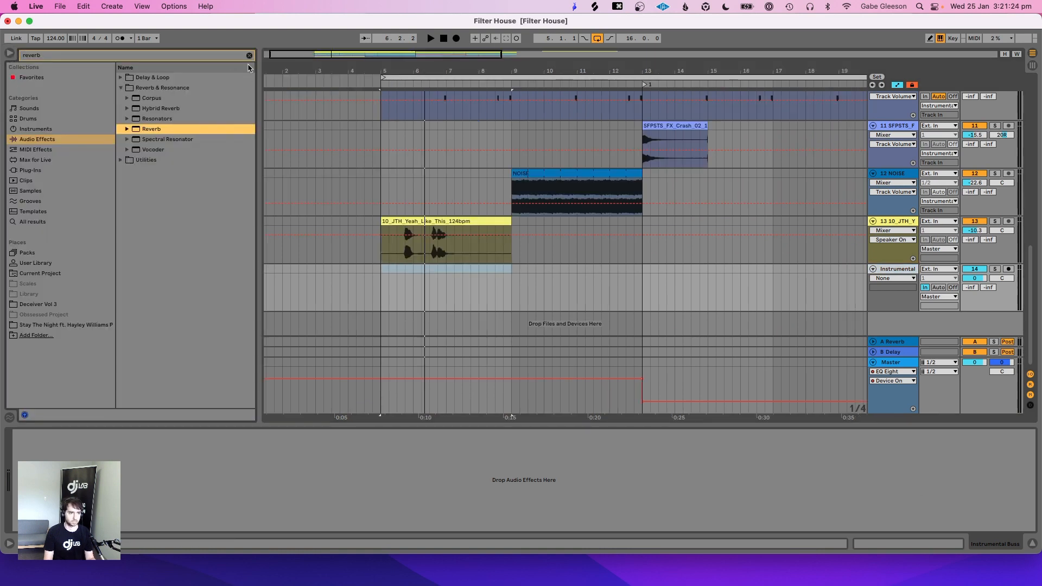
{"action": "left_click", "coordinate": [121, 88]}
{"action": "left_click", "coordinate": [120, 77]}
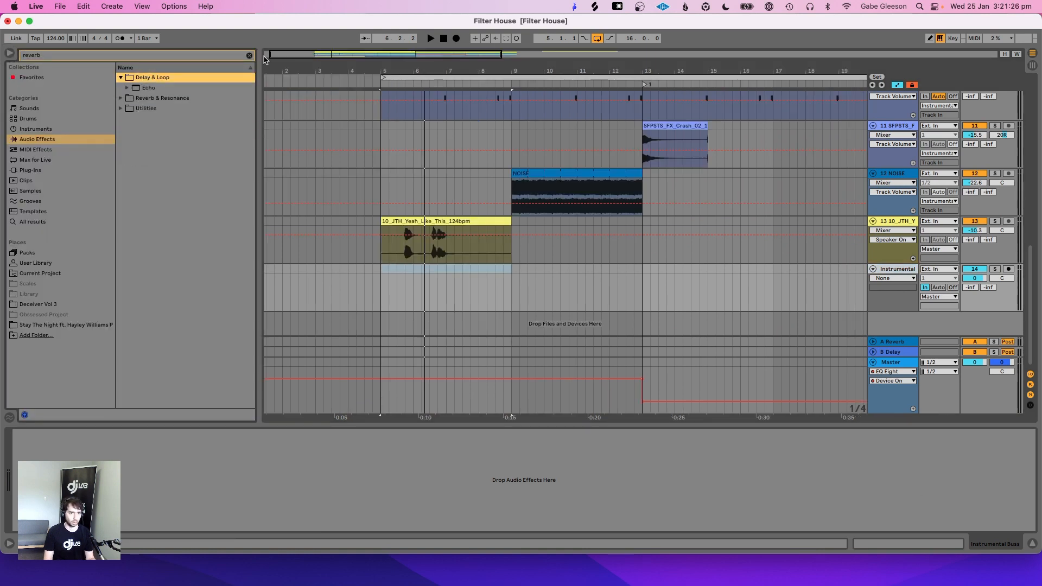
{"action": "left_click", "coordinate": [248, 56]}
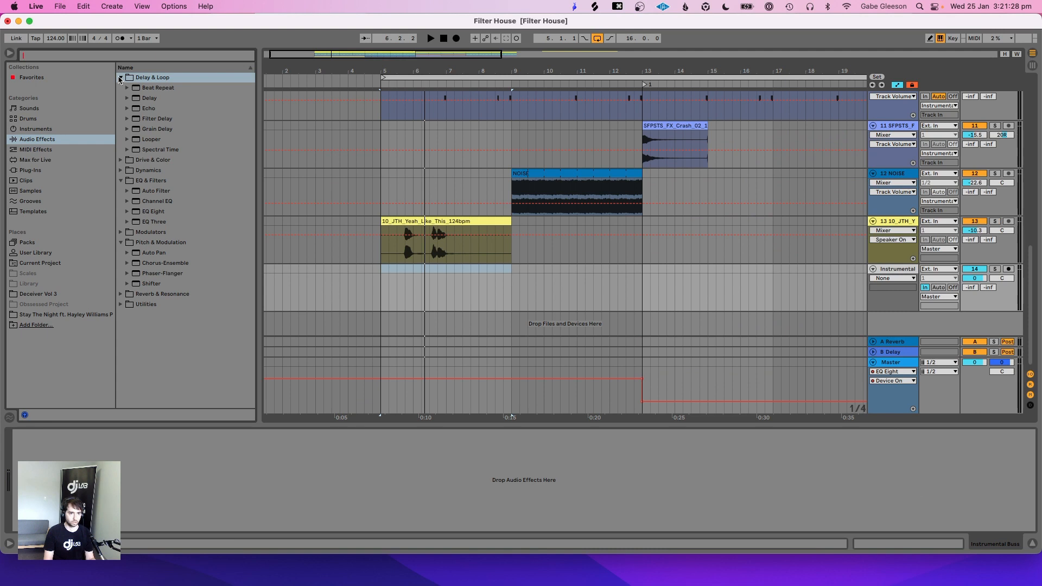
{"action": "left_click", "coordinate": [157, 190]}
{"action": "key", "text": "Return"}
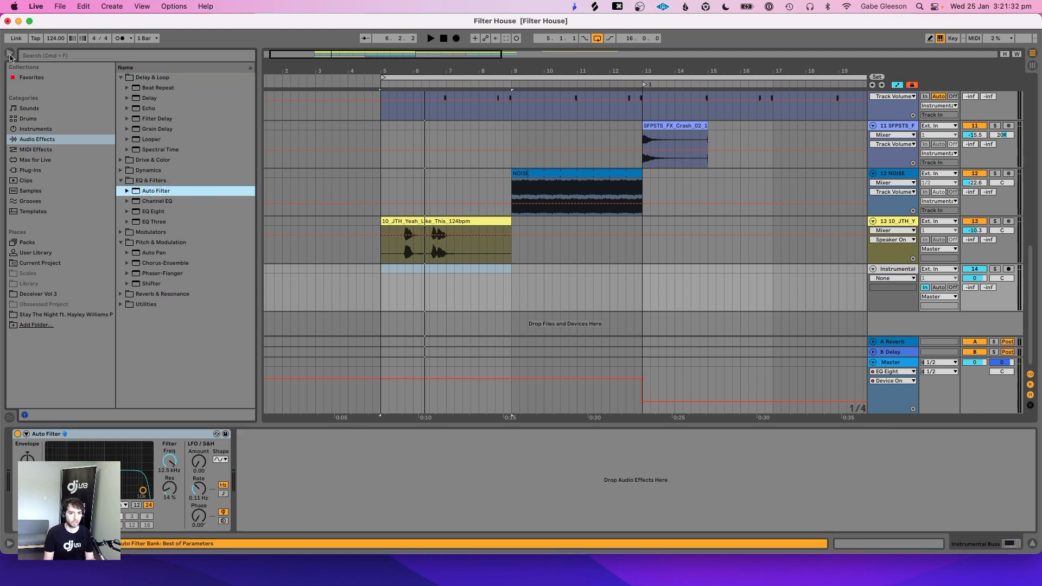
{"action": "left_click", "coordinate": [10, 55]}
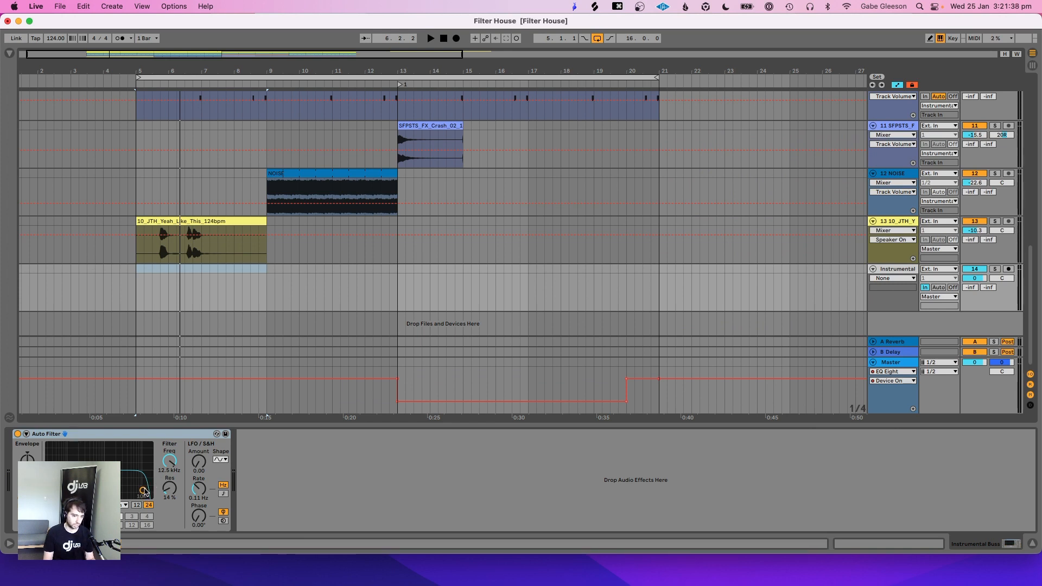
Step: Lower the Auto Filter cutoff to about 844 Hz with 16% resonance and play the track to audition it
{"action": "left_click_drag", "start_coordinate": [143, 491], "coordinate": [102, 489]}
{"action": "key", "text": "space"}
{"action": "key", "text": "space"}
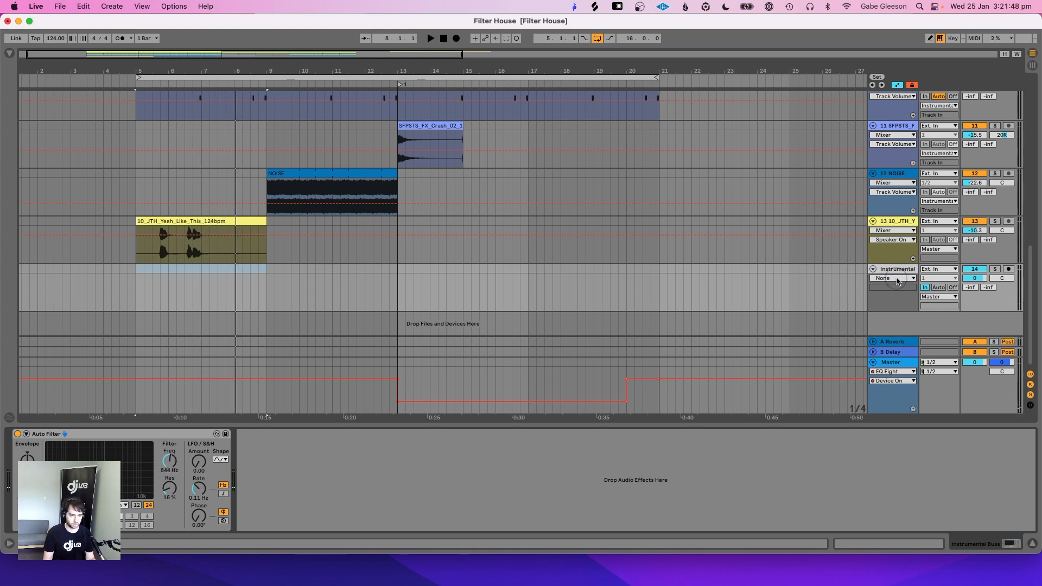
Step: Show the Auto Filter Frequency automation on the Instrumental Buss track
{"action": "left_click", "coordinate": [897, 282]}
{"action": "left_click", "coordinate": [893, 295]}
{"action": "left_click", "coordinate": [889, 288]}
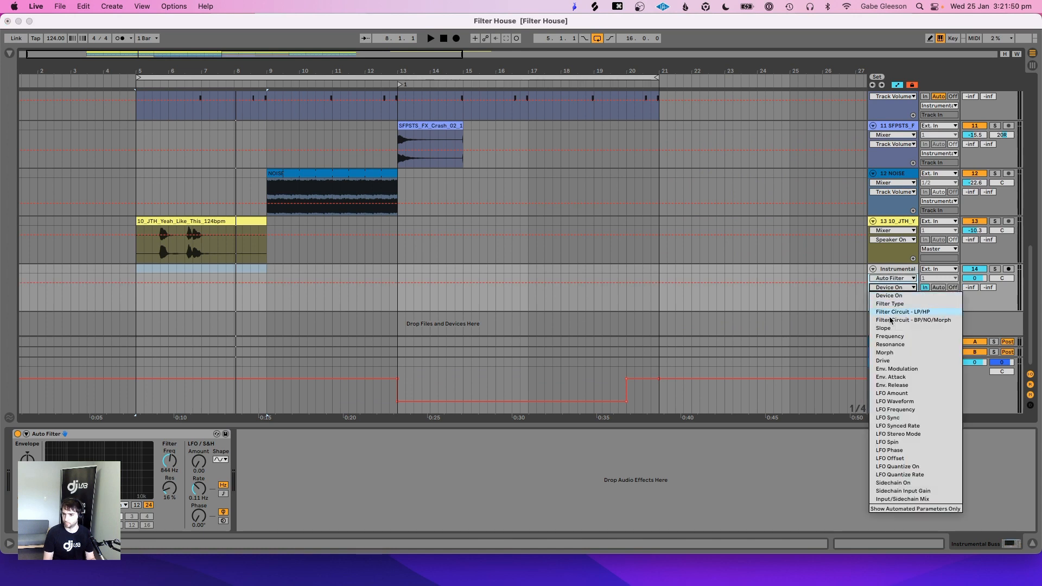
{"action": "left_click", "coordinate": [891, 336]}
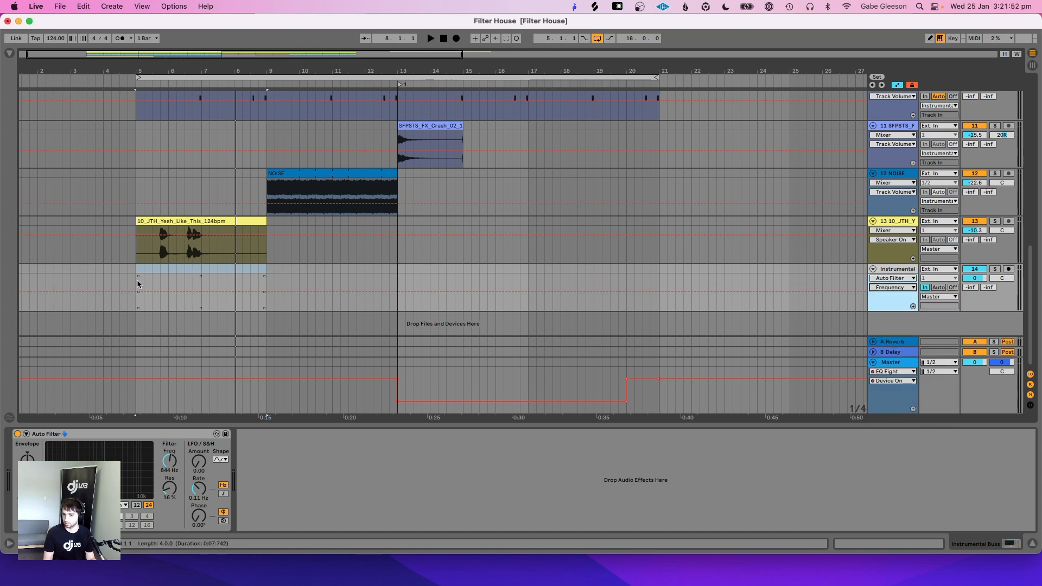
Step: Automate the filter frequency to rise from 844 Hz at bar 5 to 19.9 kHz at bar 13 and hold there
{"action": "left_click_drag", "start_coordinate": [138, 282], "coordinate": [360, 175]}
{"action": "left_click", "coordinate": [399, 292]}
{"action": "left_click", "coordinate": [121, 281]}
{"action": "key", "text": "space"}
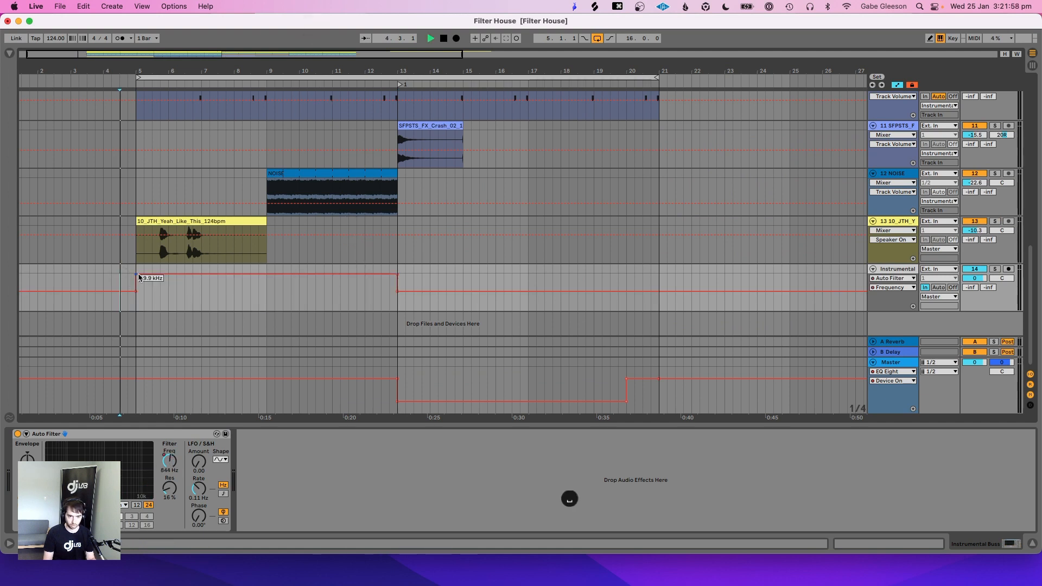
{"action": "left_click", "coordinate": [136, 274]}
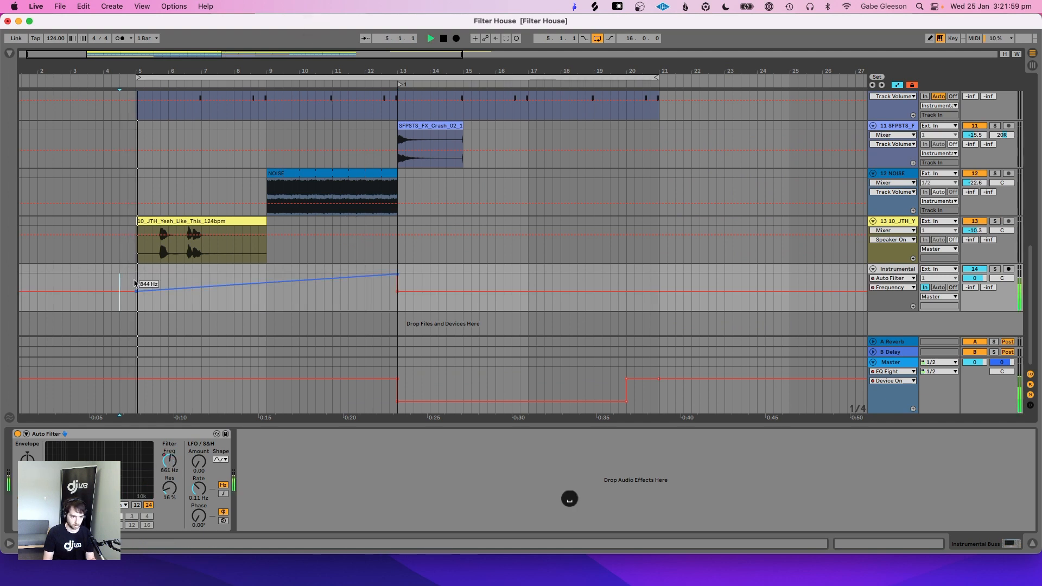
{"action": "left_click", "coordinate": [398, 292]}
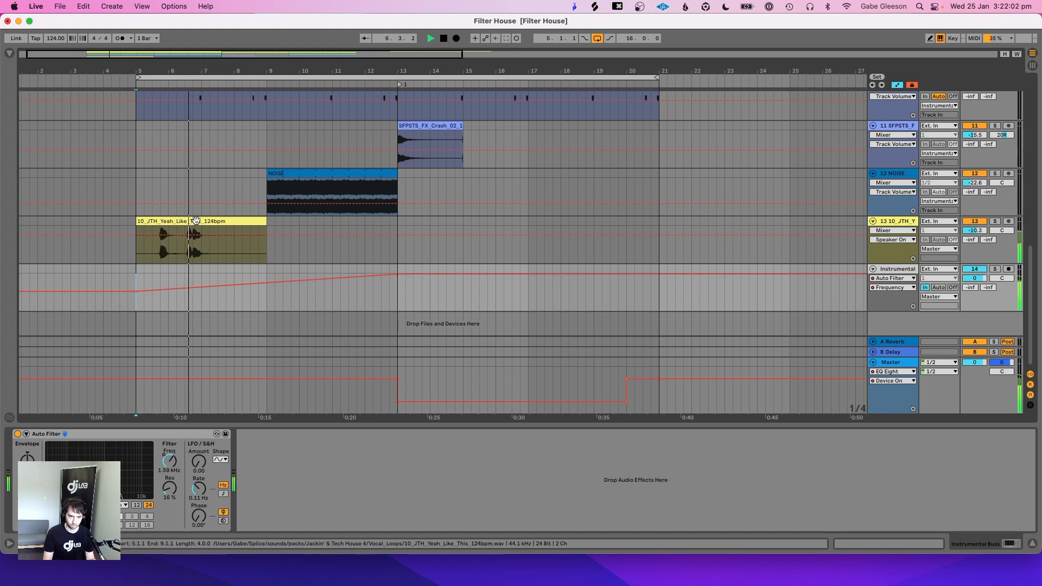
Step: Move the vocal clip earlier to start at 4.2.1 so its first word falls on bar 5, and trim its start to bar 5
{"action": "left_click_drag", "start_coordinate": [193, 71], "coordinate": [166, 165]}
{"action": "key", "text": "space"}
{"action": "left_click", "coordinate": [154, 221]}
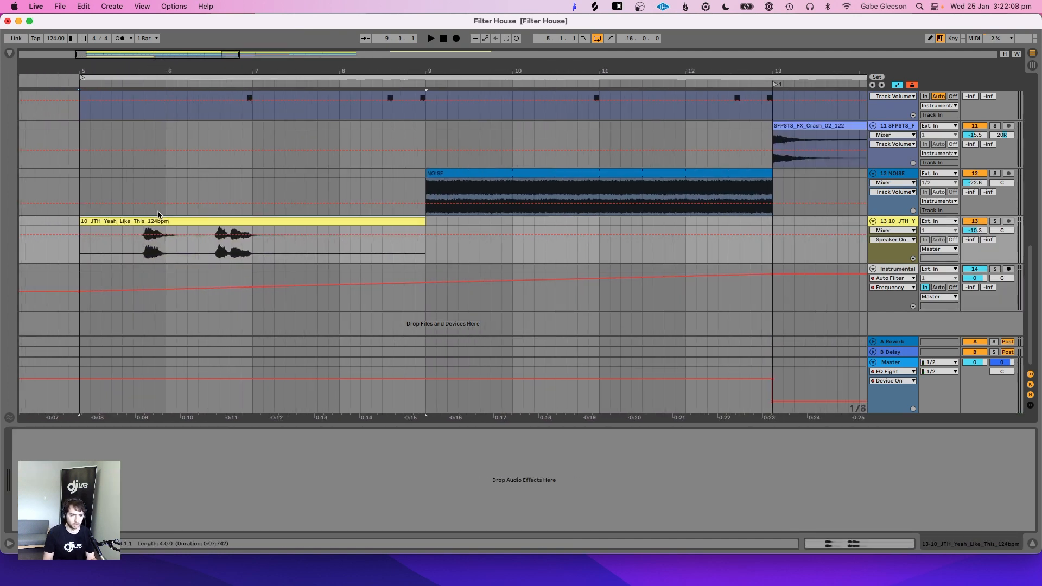
{"action": "scroll", "coordinate": [311, 224], "scroll_direction": "left", "scroll_amount": 5}
{"action": "left_click_drag", "start_coordinate": [318, 222], "coordinate": [254, 229]}
{"action": "key", "text": "space"}
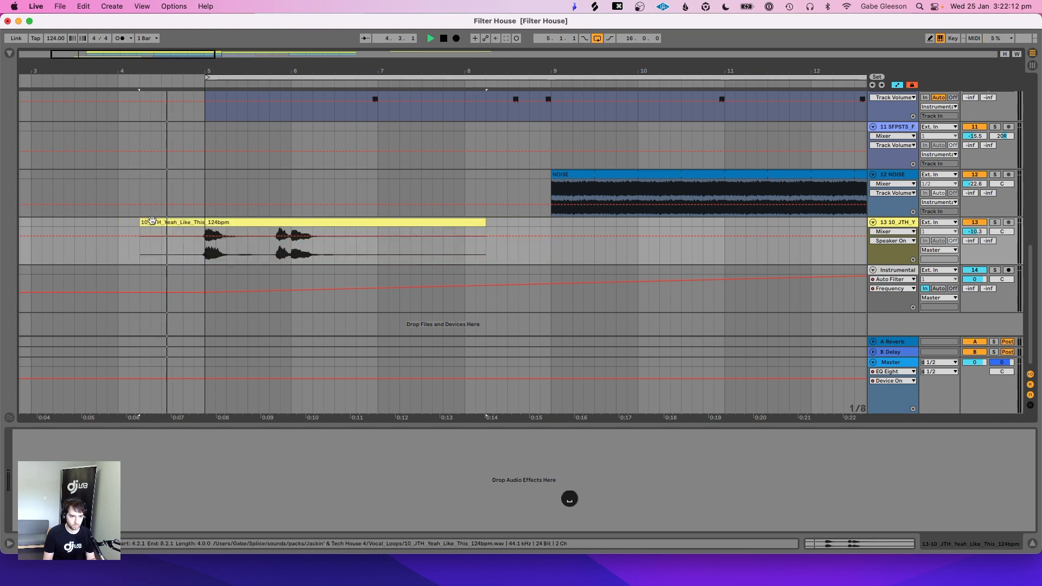
{"action": "left_click_drag", "start_coordinate": [148, 222], "coordinate": [206, 222]}
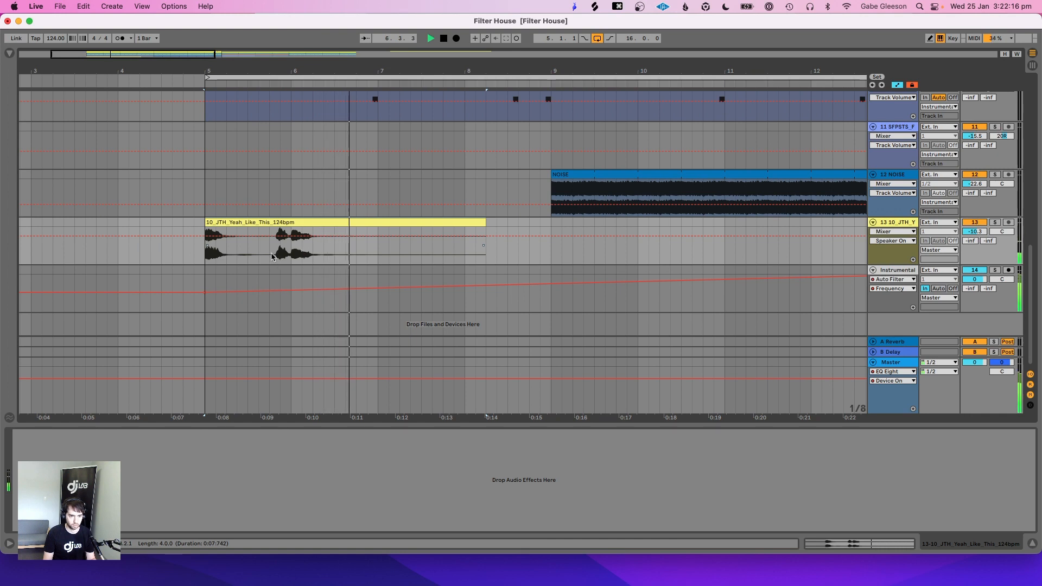
{"action": "left_click_drag", "start_coordinate": [270, 237], "coordinate": [360, 220]}
{"action": "key", "text": "super+d"}
{"action": "key", "text": "super+d"}
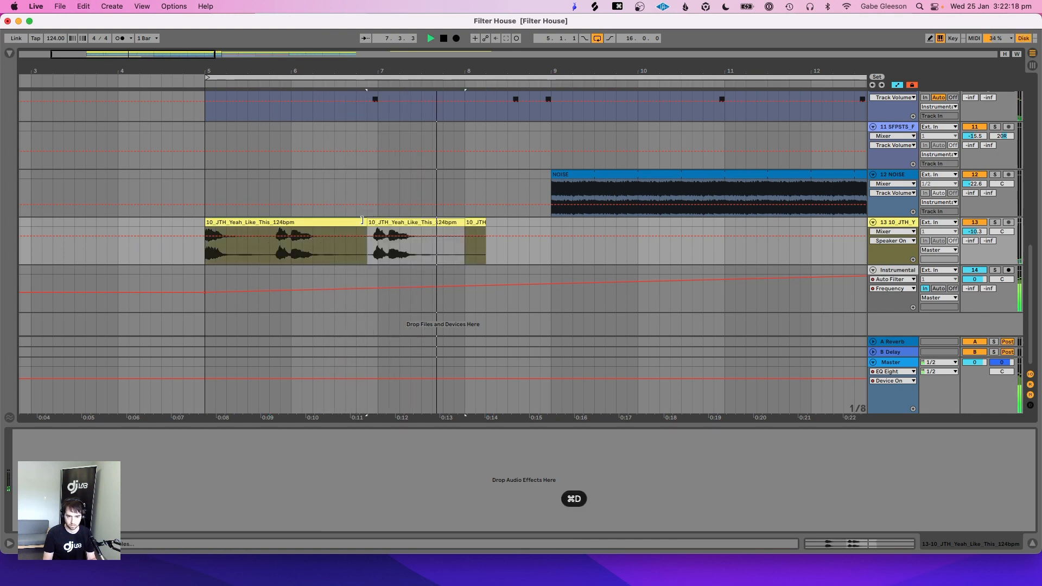
{"action": "key", "text": "super+z"}
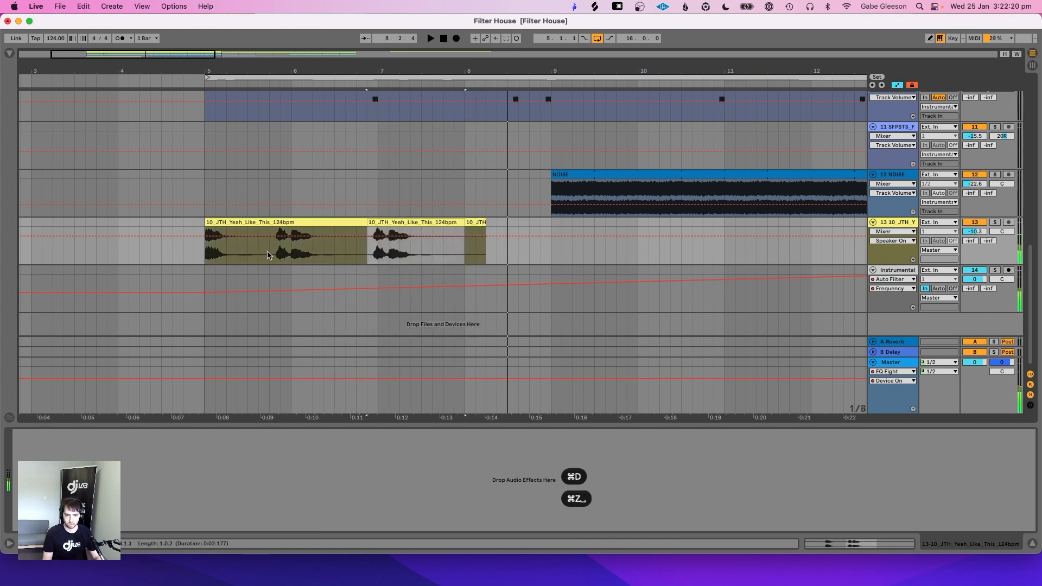
Step: Duplicate the one-bar section of the second vocal phrase, from 5.4.1 to 6.4.1, twice in a row and audition the vocal
{"action": "left_click_drag", "start_coordinate": [268, 242], "coordinate": [360, 222]}
{"action": "key", "text": "space"}
{"action": "key", "text": "super+d"}
{"action": "key", "text": "super+d"}
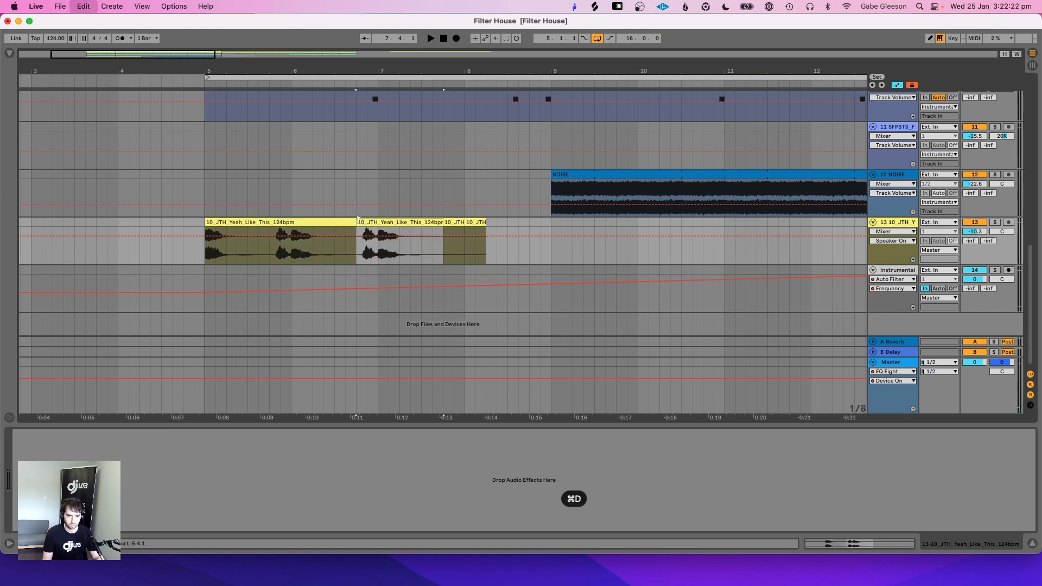
{"action": "left_click", "coordinate": [255, 223]}
{"action": "key", "text": "space"}
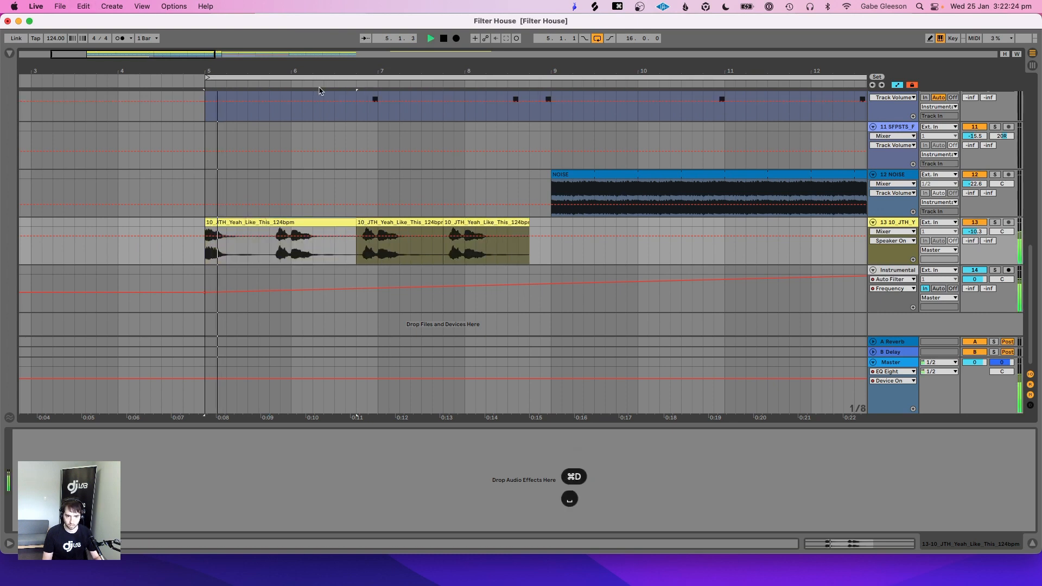
Step: Extend the last vocal clip to bar 9 and duplicate all vocal clips from bars 5–9 into bars 9–13
{"action": "mouse_move", "coordinate": [333, 70]}
{"action": "left_mouse_down"}
{"action": "mouse_move", "coordinate": [332, 52]}
{"action": "mouse_move", "coordinate": [337, 71]}
{"action": "left_mouse_up"}
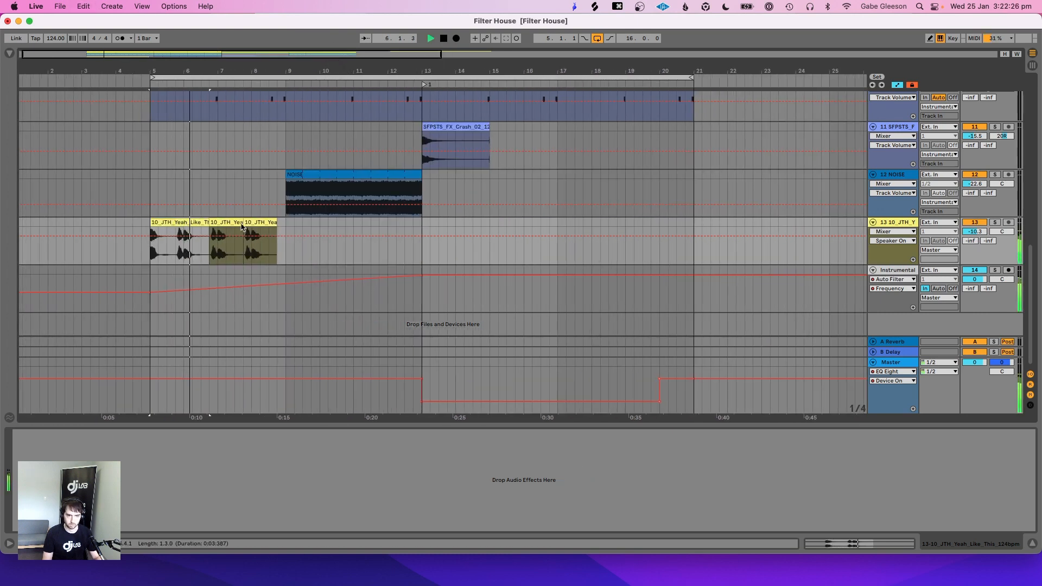
{"action": "left_click_drag", "start_coordinate": [276, 225], "coordinate": [286, 224]}
{"action": "left_click", "coordinate": [168, 220], "text": "shift"}
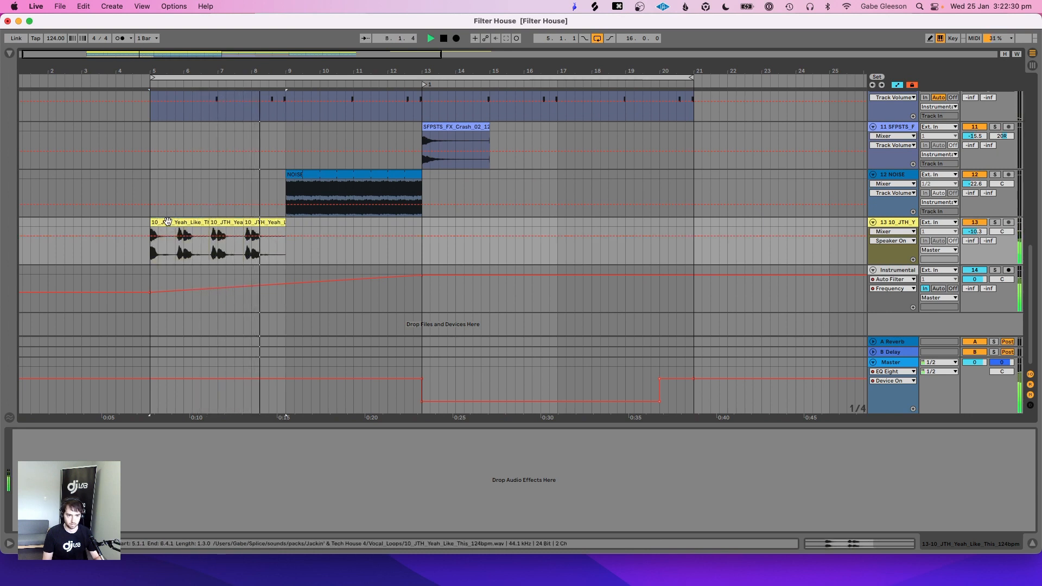
{"action": "key", "text": "super+d"}
{"action": "left_click", "coordinate": [319, 71]}
{"action": "left_click_drag", "start_coordinate": [319, 71], "coordinate": [254, 72]}
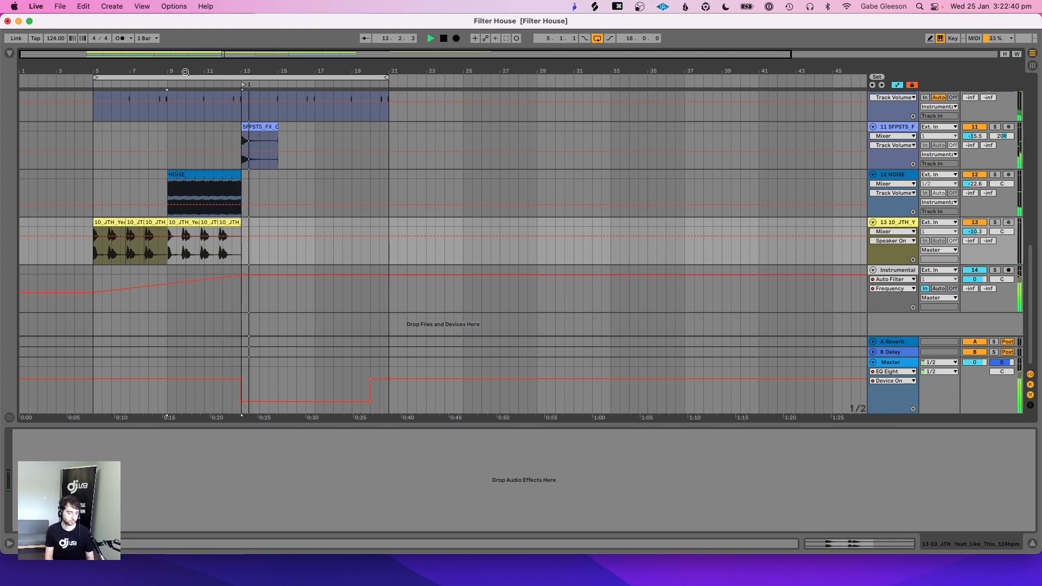
{"action": "left_click", "coordinate": [107, 224], "text": "shift"}
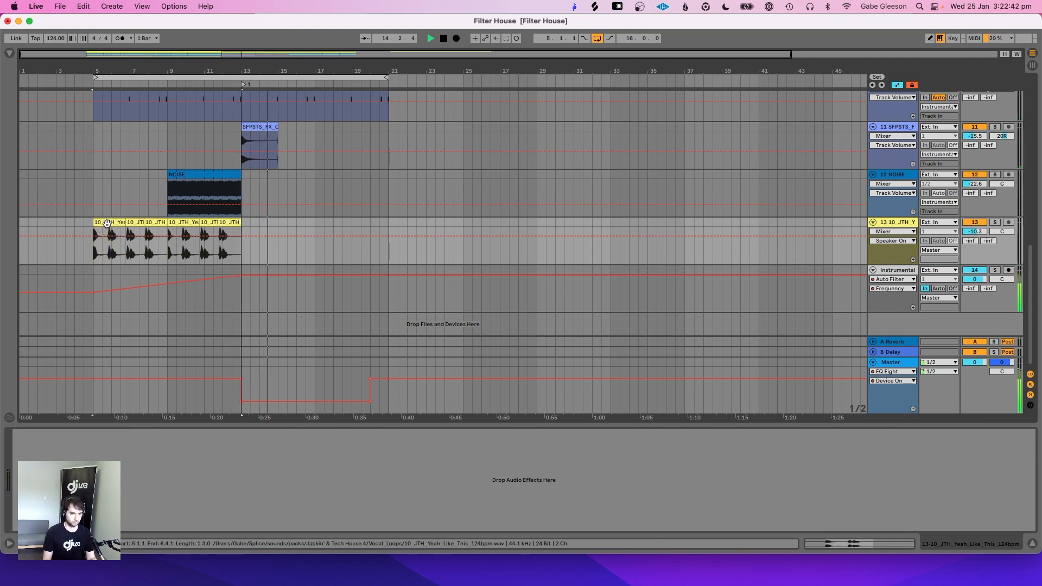
{"action": "key", "text": "super+c"}
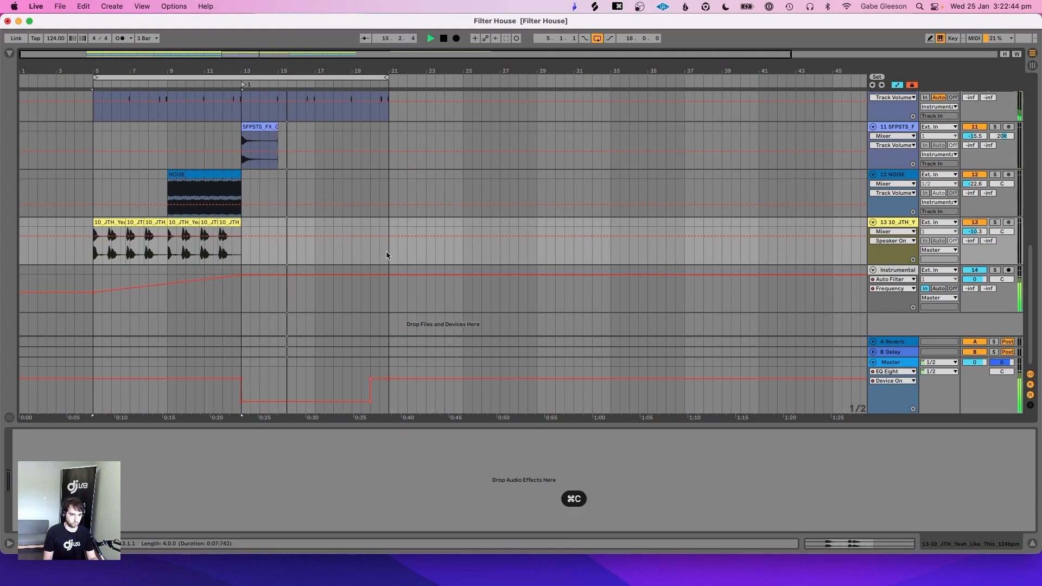
{"action": "left_click_drag", "start_coordinate": [388, 253], "coordinate": [244, 221]}
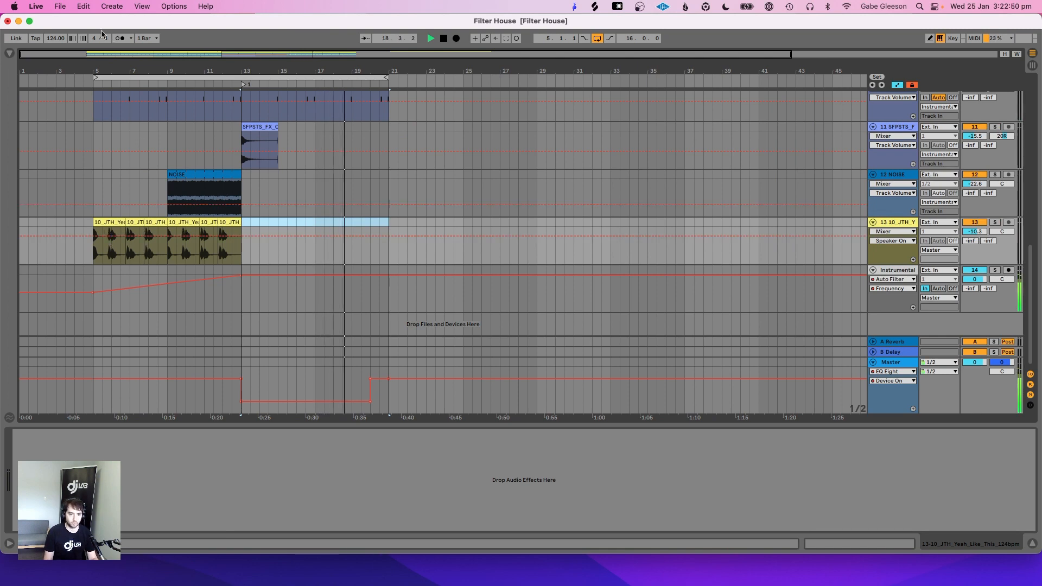
{"action": "scroll", "coordinate": [220, 226], "scroll_direction": "up", "scroll_amount": 10}
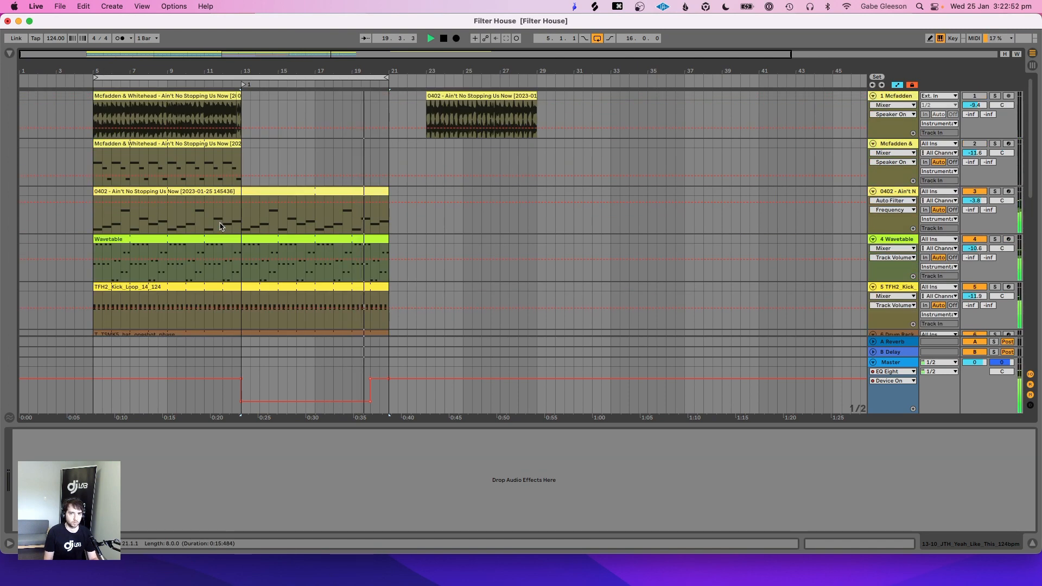
{"action": "scroll", "coordinate": [220, 226], "scroll_direction": "down", "scroll_amount": 10}
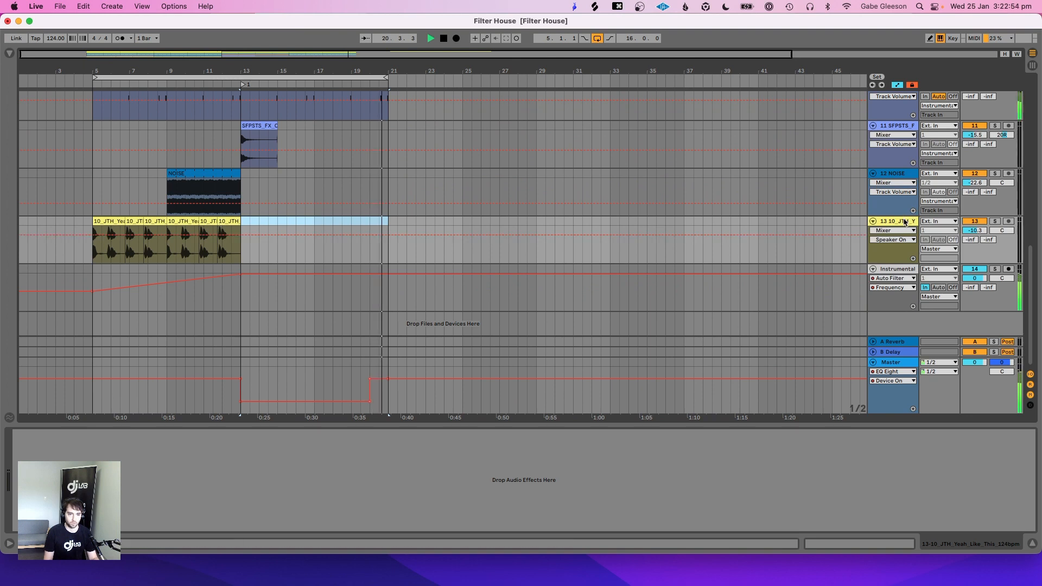
Step: Add an EQ Eight to the vocal track and set its filter 2 to a low cut
{"action": "left_click", "coordinate": [9, 53]}
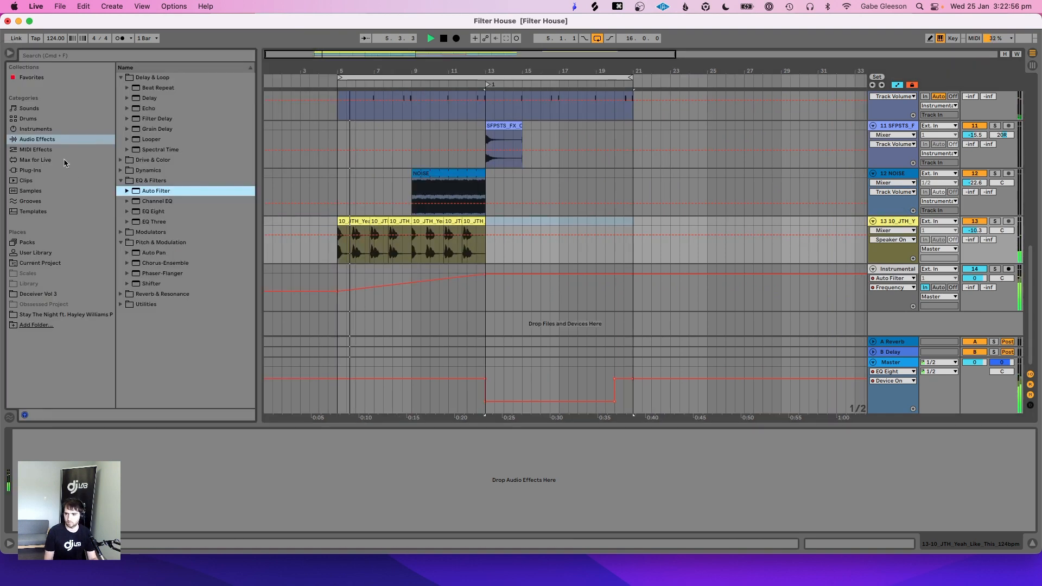
{"action": "left_click", "coordinate": [156, 213]}
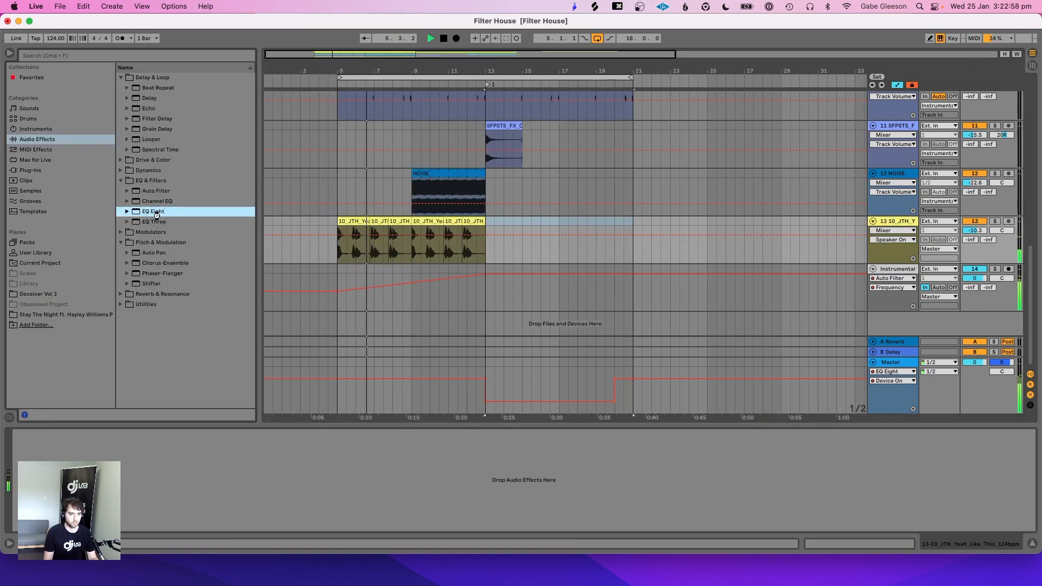
{"action": "left_click", "coordinate": [9, 54]}
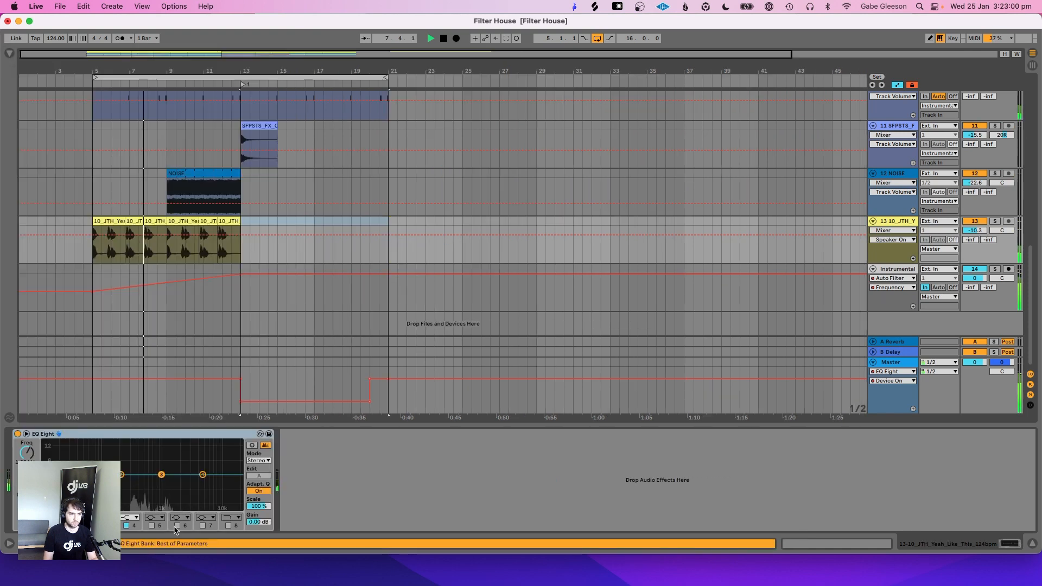
{"action": "left_click", "coordinate": [78, 517]}
{"action": "left_click", "coordinate": [75, 453]}
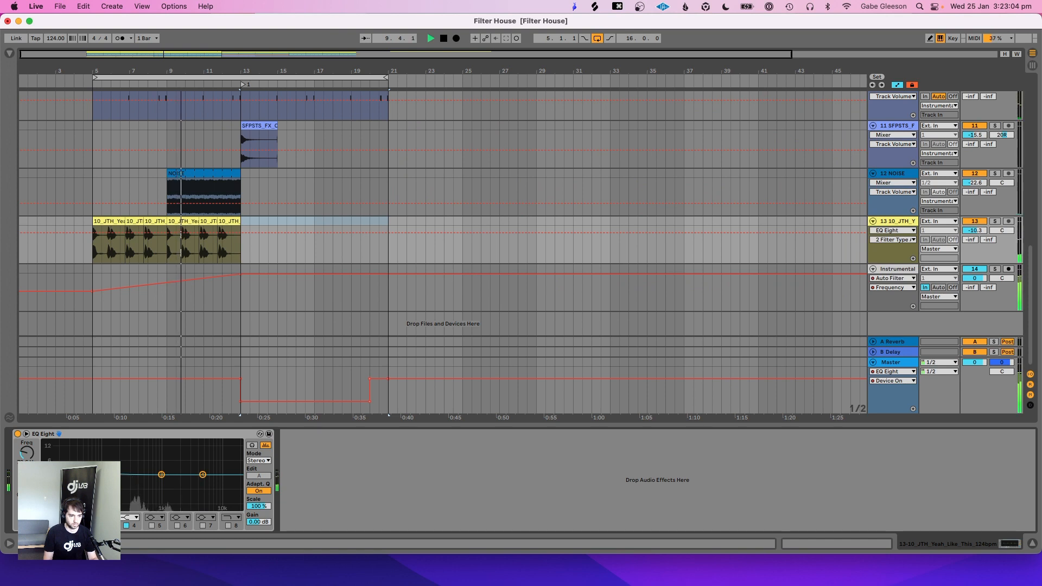
Step: Enable EQ Eight filter 8 as a high cut at 16.3 kHz and check the curve in the expanded display
{"action": "left_click", "coordinate": [229, 525]}
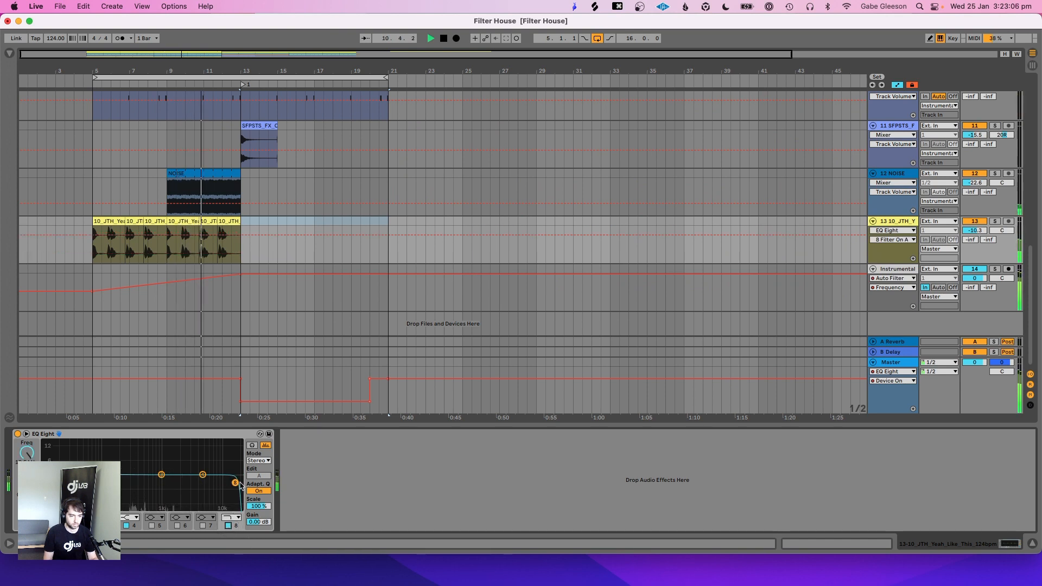
{"action": "left_click_drag", "start_coordinate": [231, 483], "coordinate": [233, 483]}
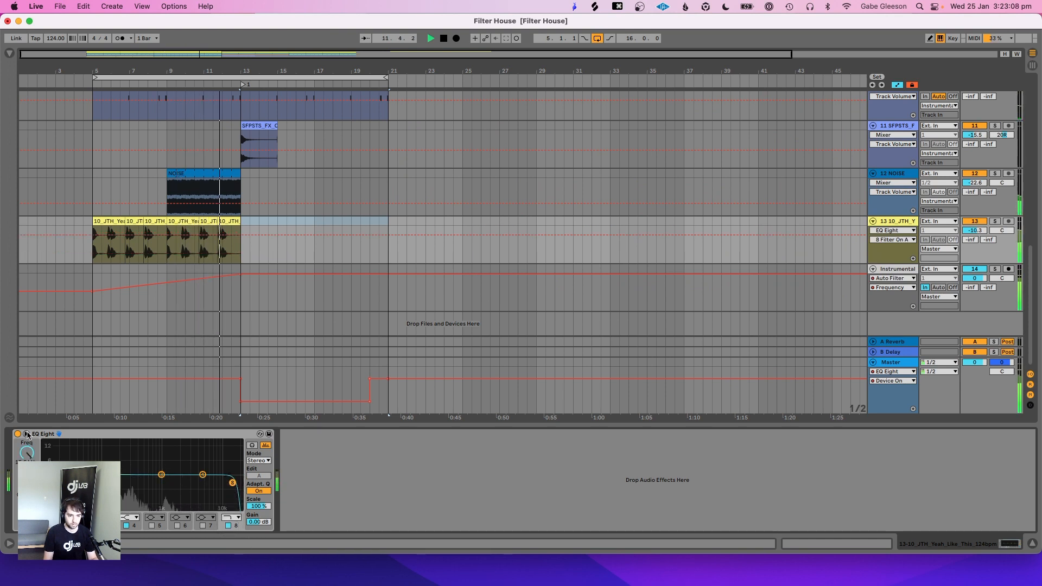
{"action": "left_click", "coordinate": [26, 434]}
{"action": "key", "text": "space"}
{"action": "key", "text": "space"}
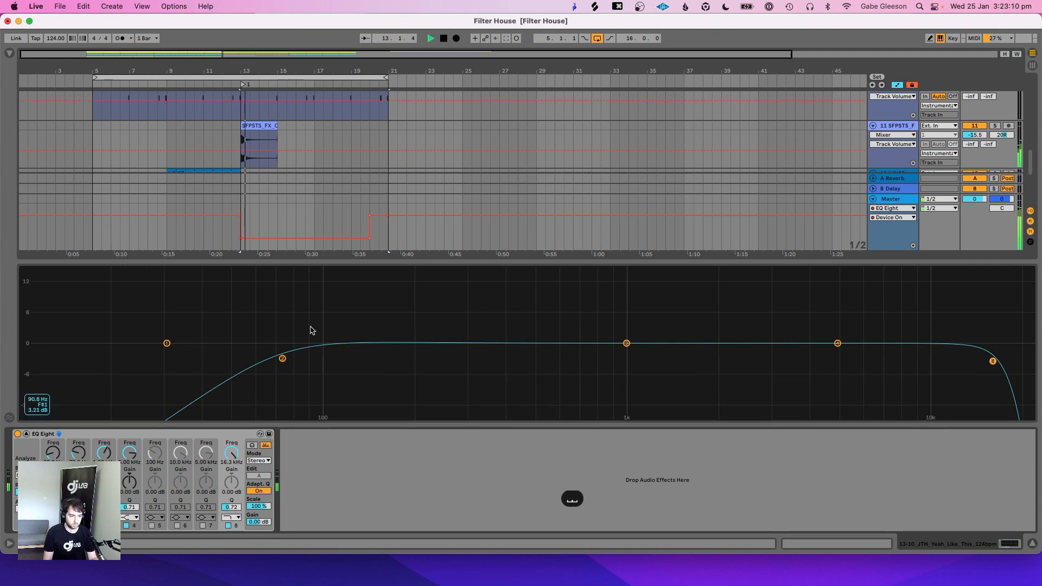
{"action": "left_click", "coordinate": [26, 435]}
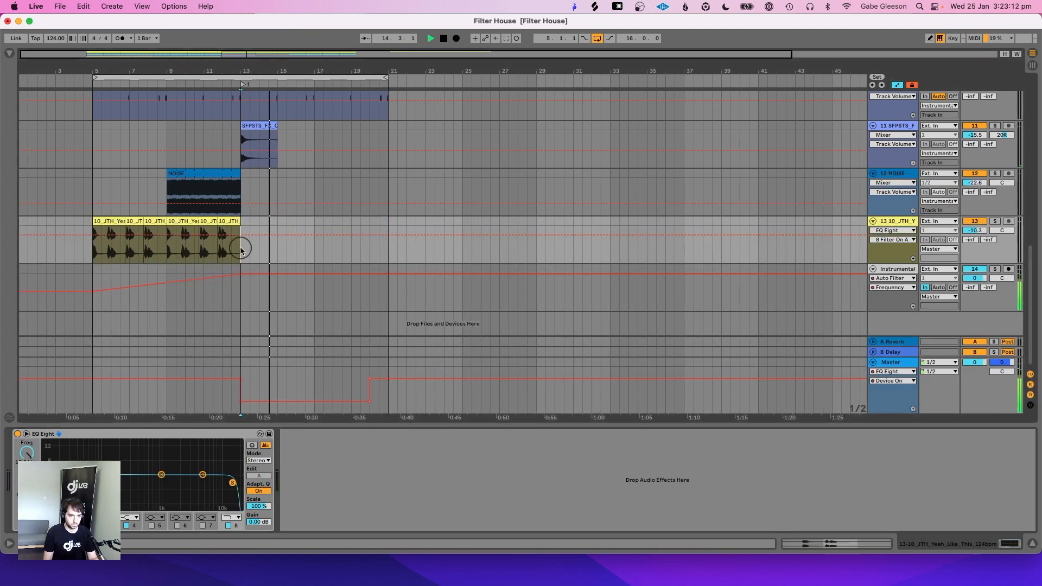
{"action": "left_click_drag", "start_coordinate": [239, 244], "coordinate": [91, 226]}
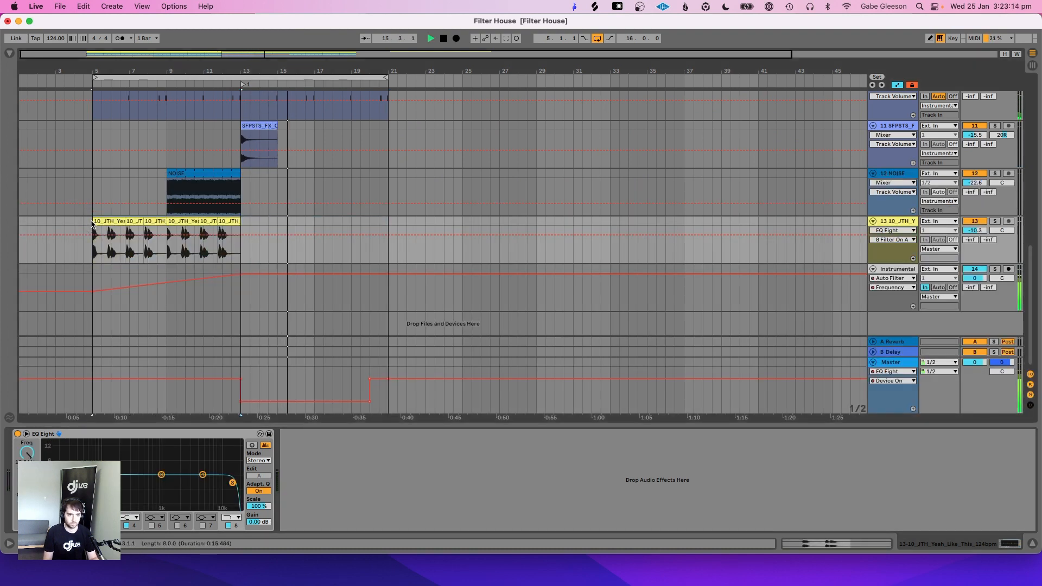
{"action": "scroll", "coordinate": [91, 224], "scroll_direction": "up", "scroll_amount": 10}
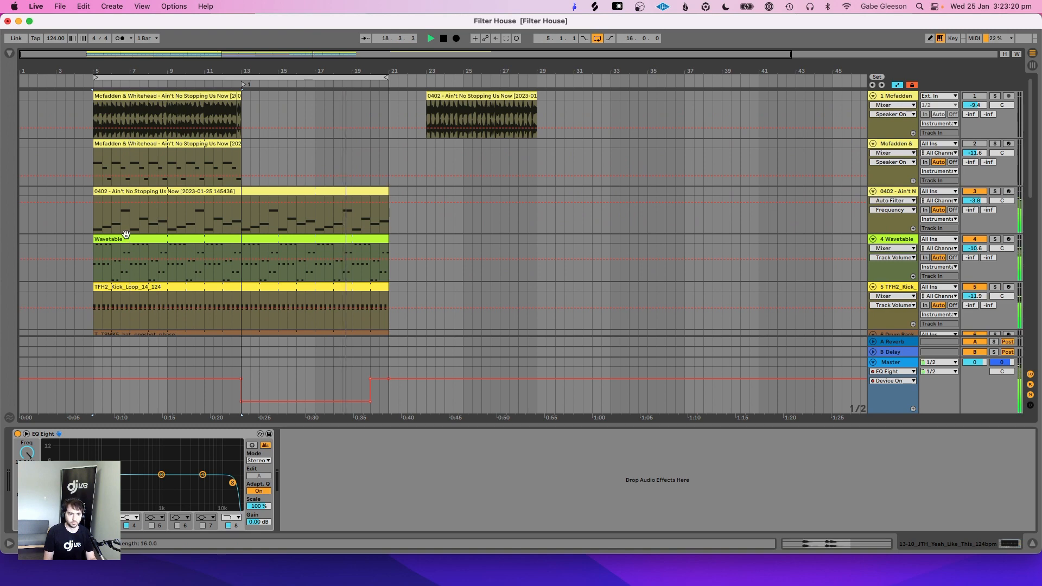
{"action": "scroll", "coordinate": [126, 238], "scroll_direction": "down", "scroll_amount": 10}
{"action": "scroll", "coordinate": [126, 237], "scroll_direction": "down", "scroll_amount": 4}
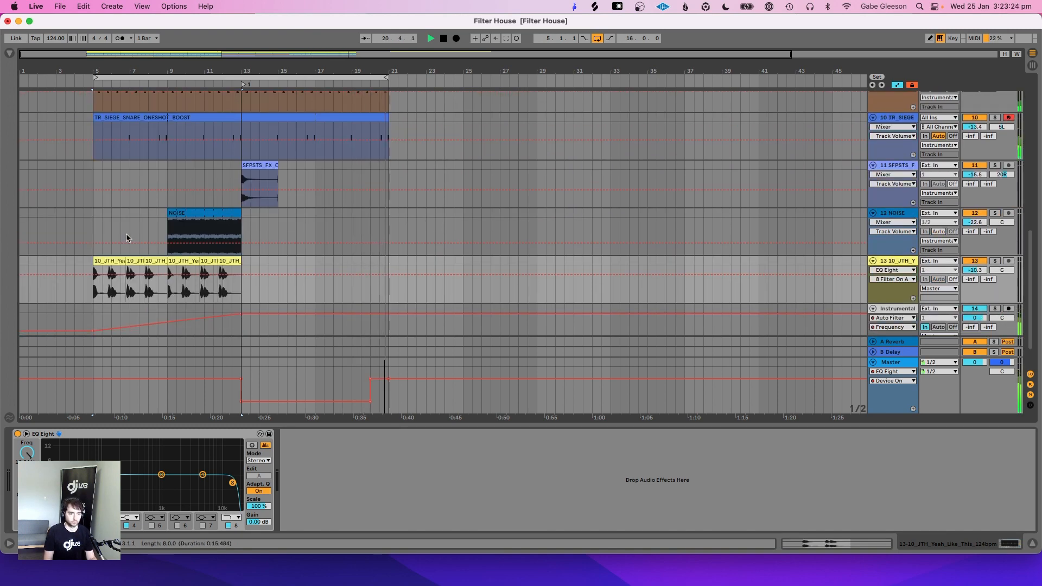
Step: Duplicate the time range from bar 13 to bar 21 across all tracks
{"action": "left_click_drag", "start_coordinate": [389, 262], "coordinate": [239, 260]}
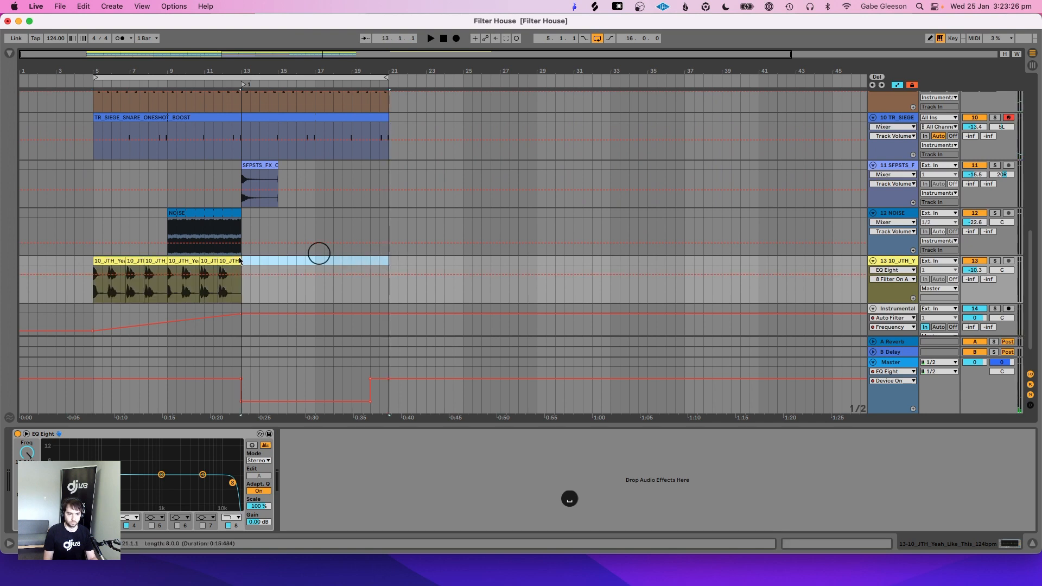
{"action": "left_click", "coordinate": [84, 7]}
{"action": "left_click", "coordinate": [123, 234]}
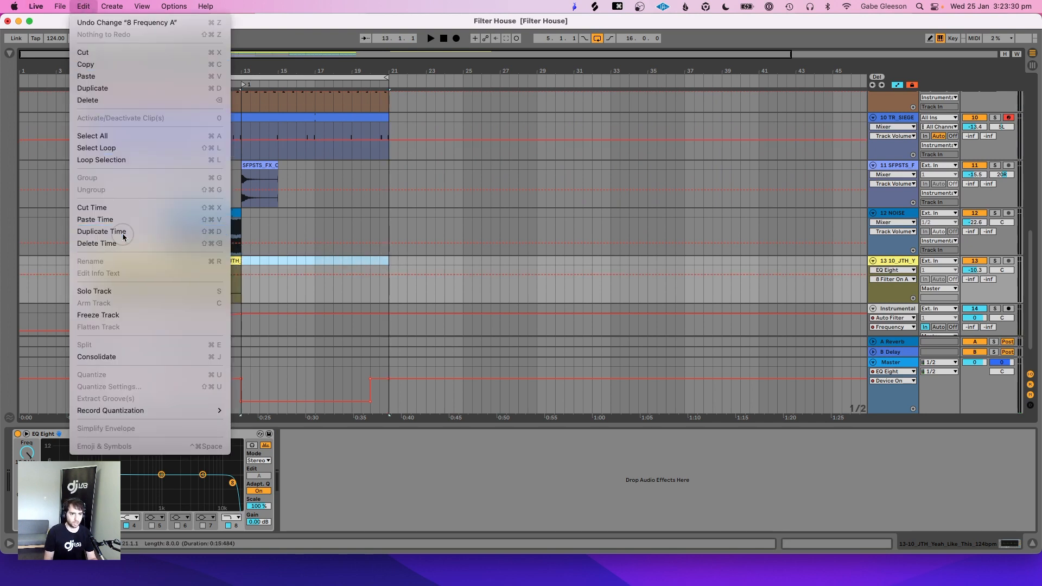
Step: Delete the duplicated crash clip at bar 21
{"action": "left_click", "coordinate": [238, 180]}
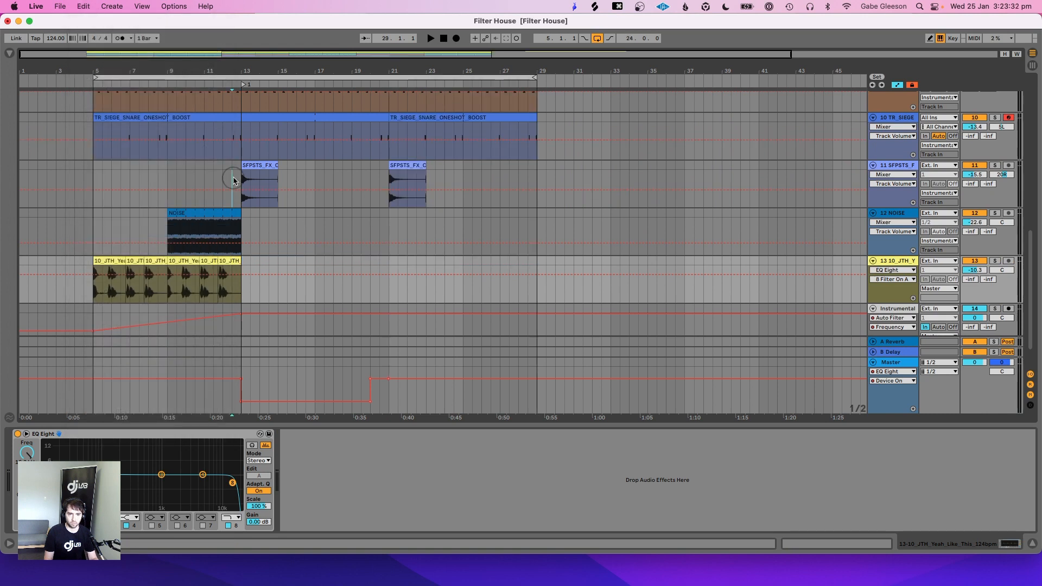
{"action": "left_click", "coordinate": [405, 166]}
{"action": "key", "text": "BackSpace"}
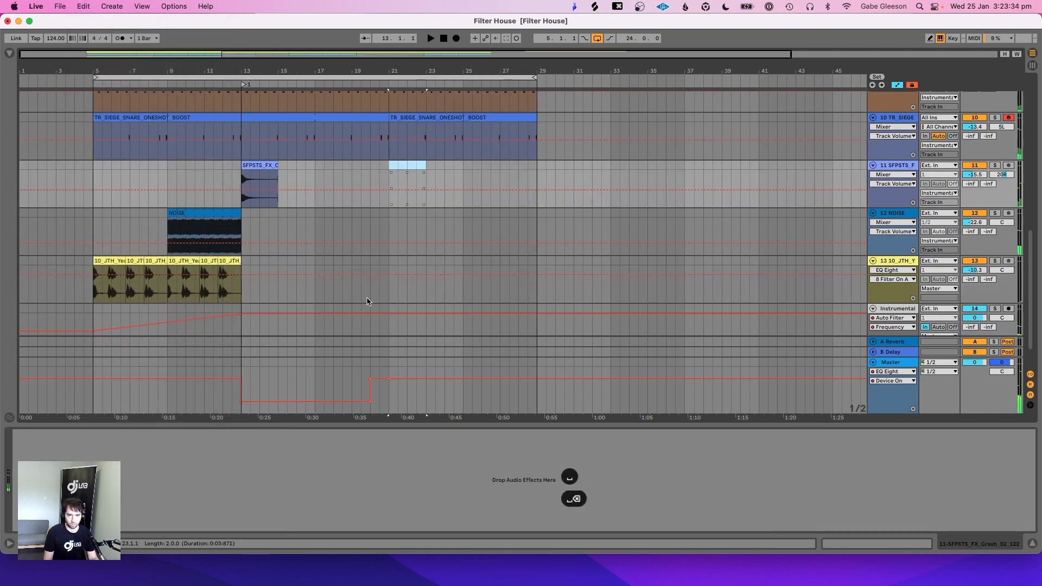
Step: Duplicate the Master EQ Eight Device On automation from bars 13–21 to bars 21–29 and play from bar 11
{"action": "left_click_drag", "start_coordinate": [388, 400], "coordinate": [242, 373]}
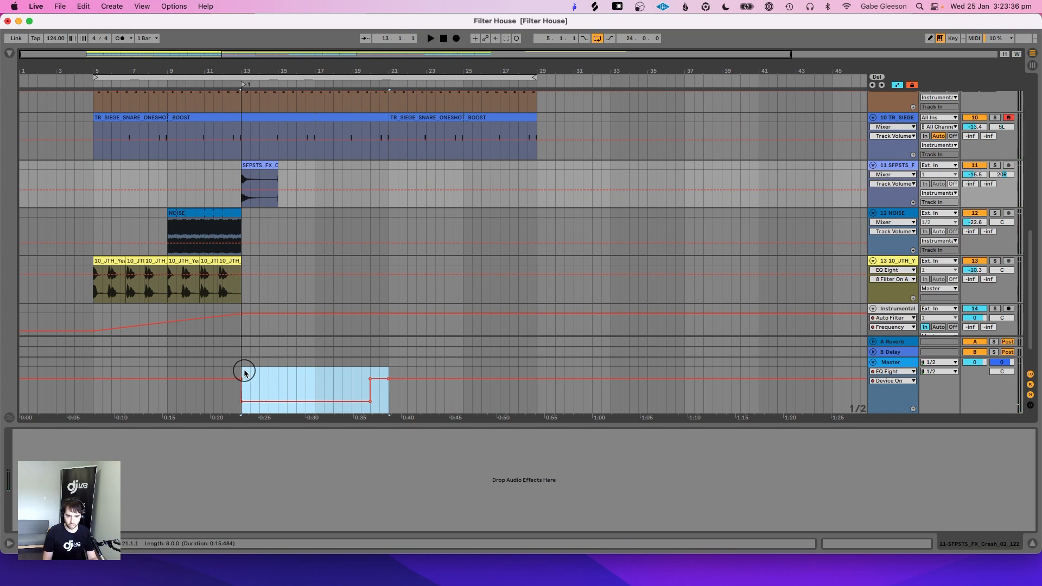
{"action": "key", "text": "super+d"}
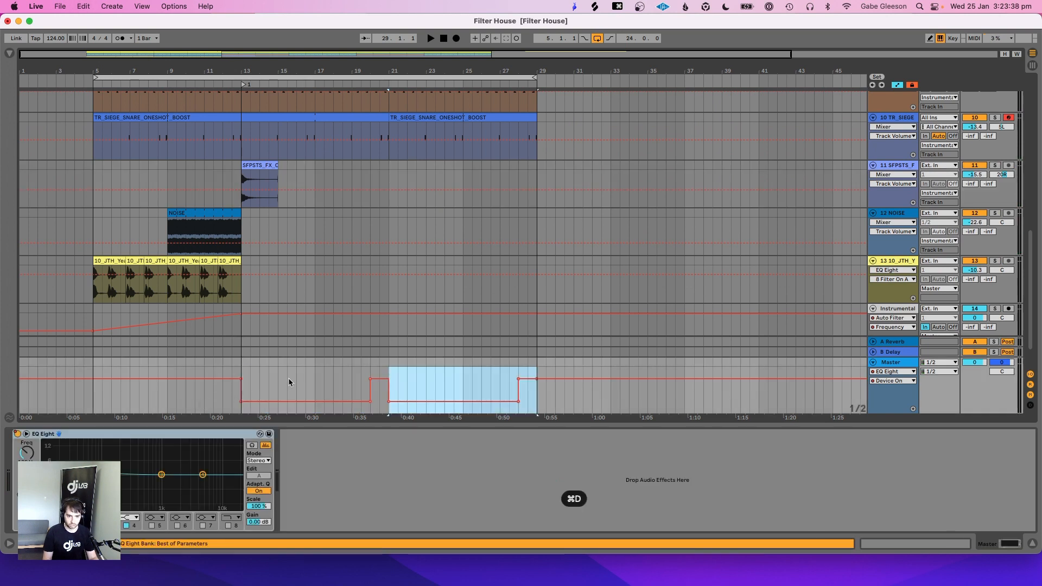
{"action": "left_click", "coordinate": [205, 398]}
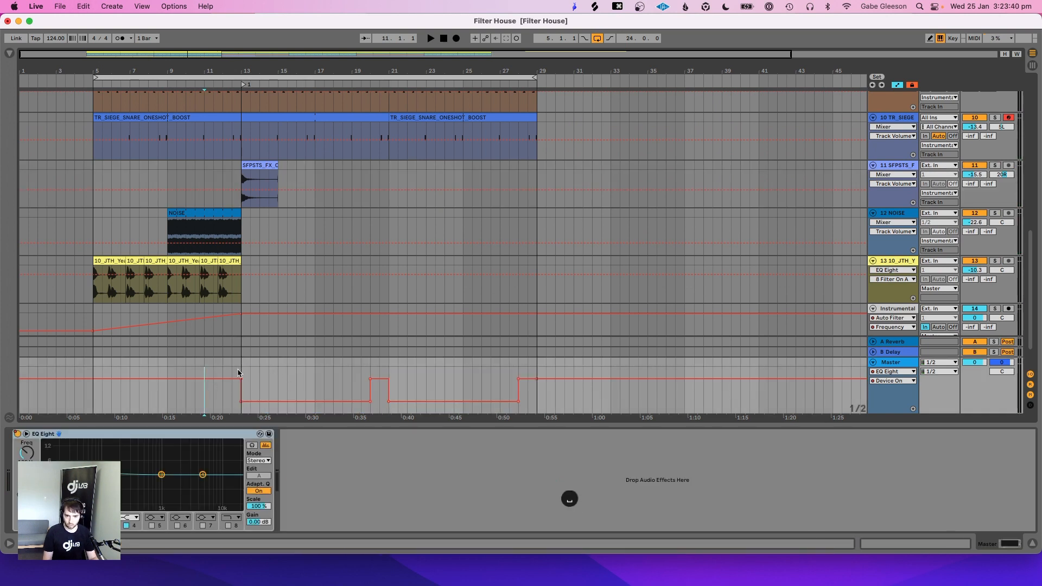
{"action": "key", "text": "space"}
Step: Duplicate the time range from bar 5 to bar 13 across all tracks
{"action": "left_click_drag", "start_coordinate": [239, 373], "coordinate": [98, 372]}
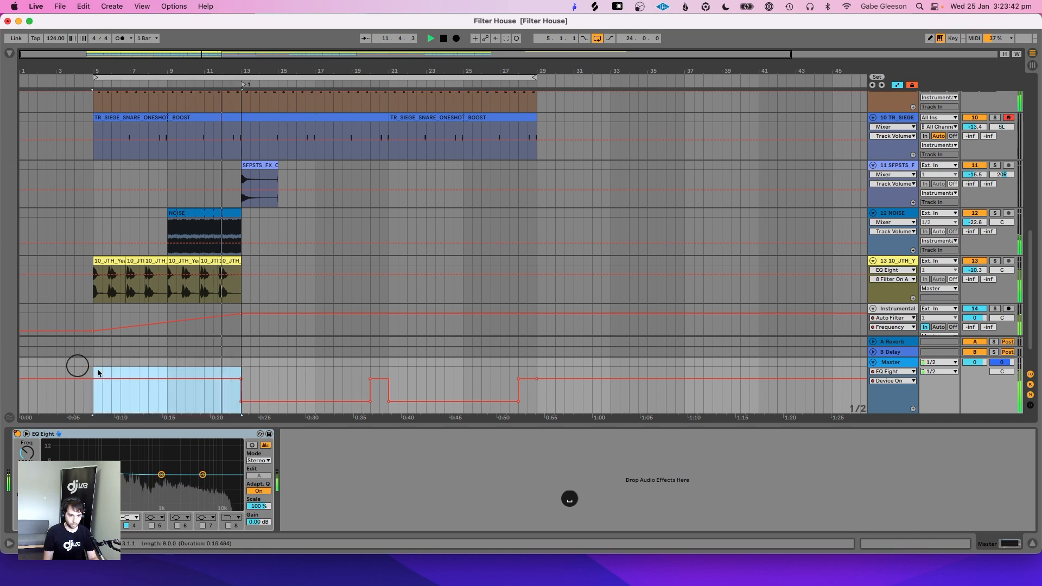
{"action": "left_click", "coordinate": [84, 5]}
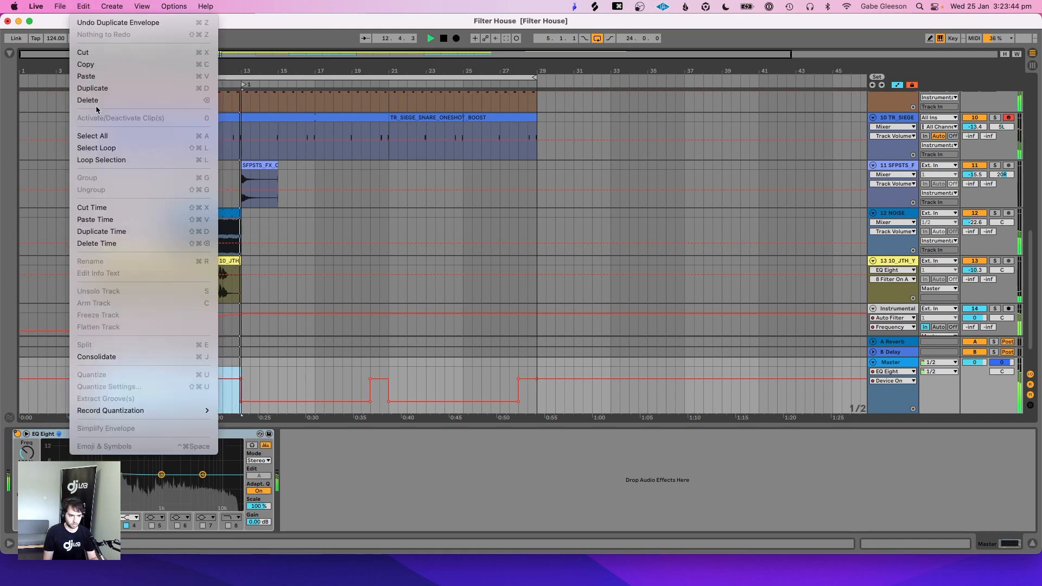
{"action": "left_click", "coordinate": [114, 231]}
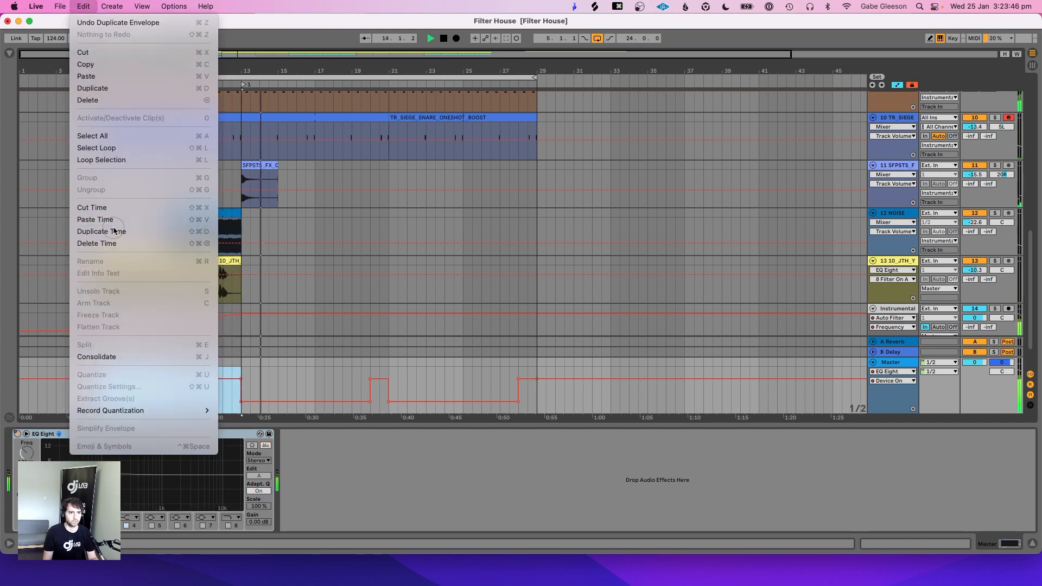
Step: Set the Master EQ Eight Device On automation to on from bar 13 to bar 21
{"action": "left_click", "coordinate": [395, 385]}
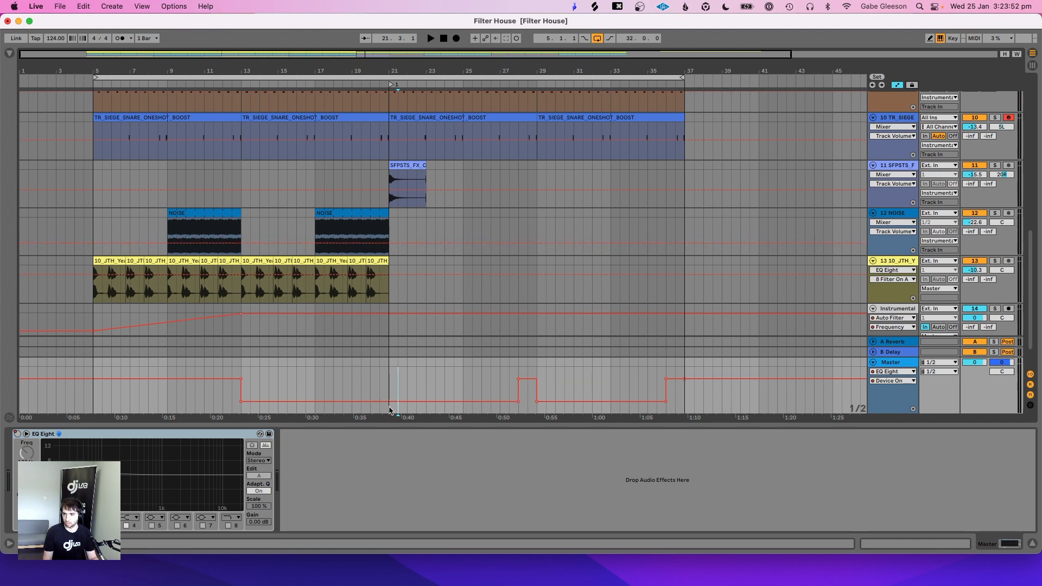
{"action": "left_click_drag", "start_coordinate": [297, 390], "coordinate": [261, 388]}
{"action": "left_click_drag", "start_coordinate": [219, 63], "coordinate": [215, 104]}
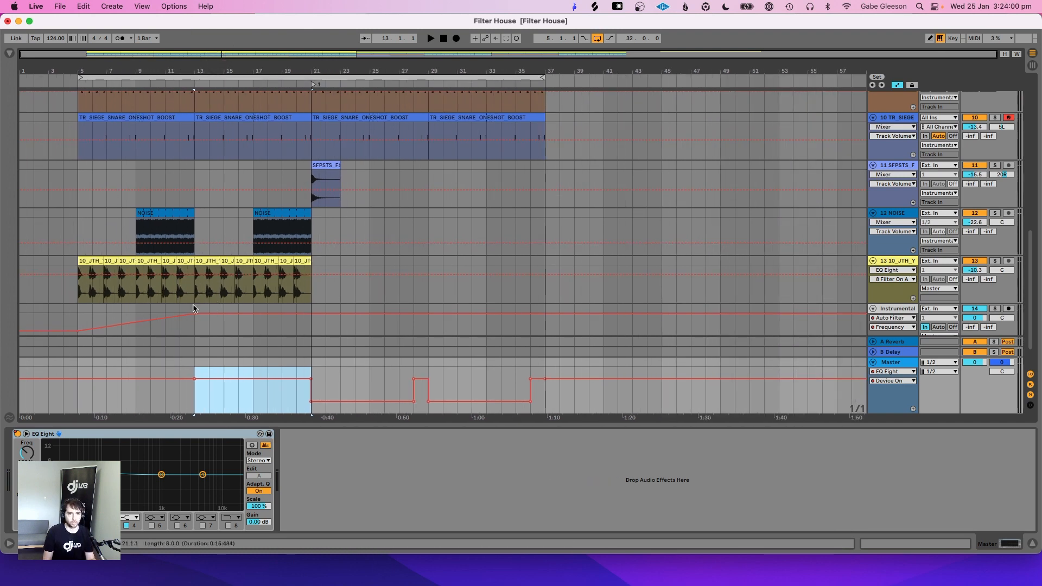
Step: Move the Instrumental bus Auto Filter frequency breakpoint at bar 13 to bar 21, extending the ramp
{"action": "left_click_drag", "start_coordinate": [194, 315], "coordinate": [311, 314]}
{"action": "scroll", "coordinate": [147, 281], "scroll_direction": "down", "scroll_amount": 2}
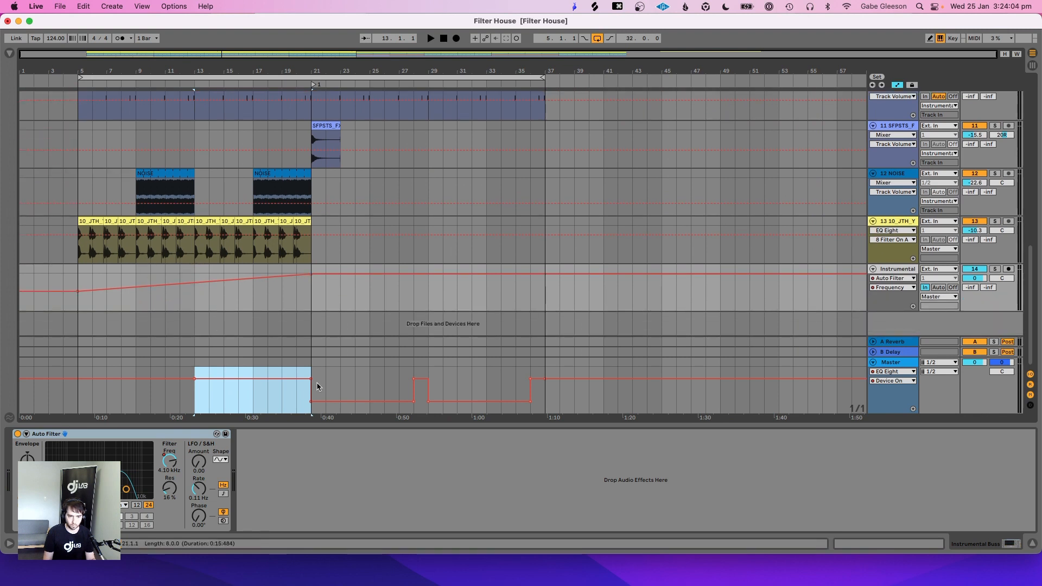
Step: Duplicate the time range from bar 5 to bar 21 across all tracks
{"action": "left_click", "coordinate": [71, 398]}
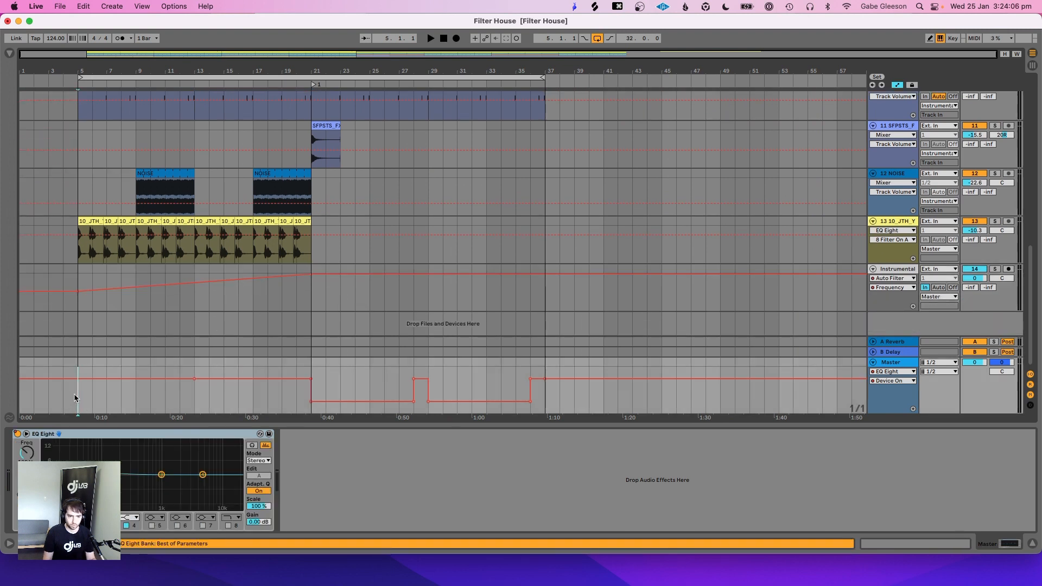
{"action": "left_click_drag", "start_coordinate": [75, 398], "coordinate": [2, 379]}
{"action": "left_click_drag", "start_coordinate": [81, 393], "coordinate": [310, 383]}
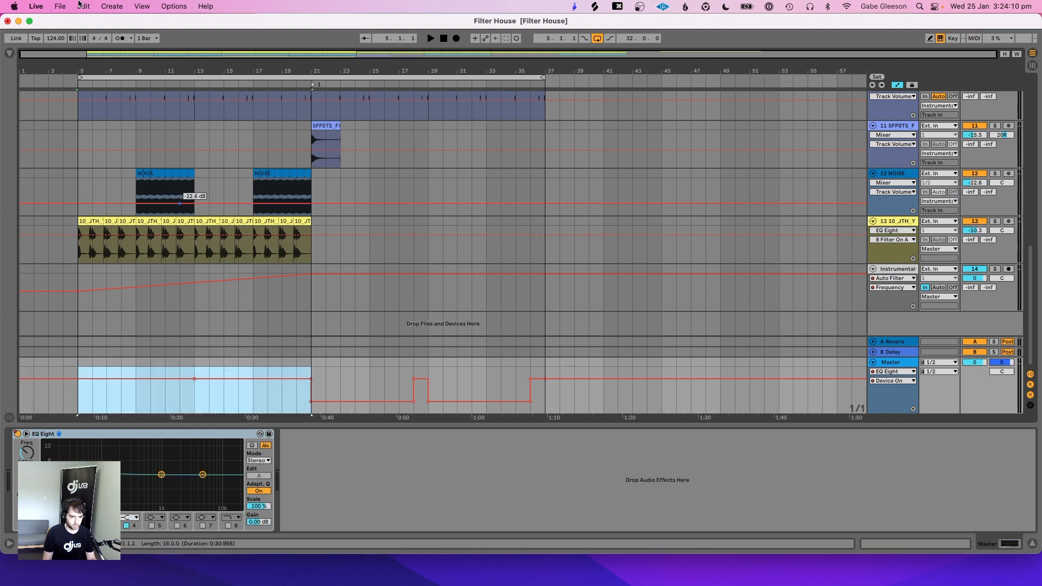
{"action": "left_click", "coordinate": [83, 7]}
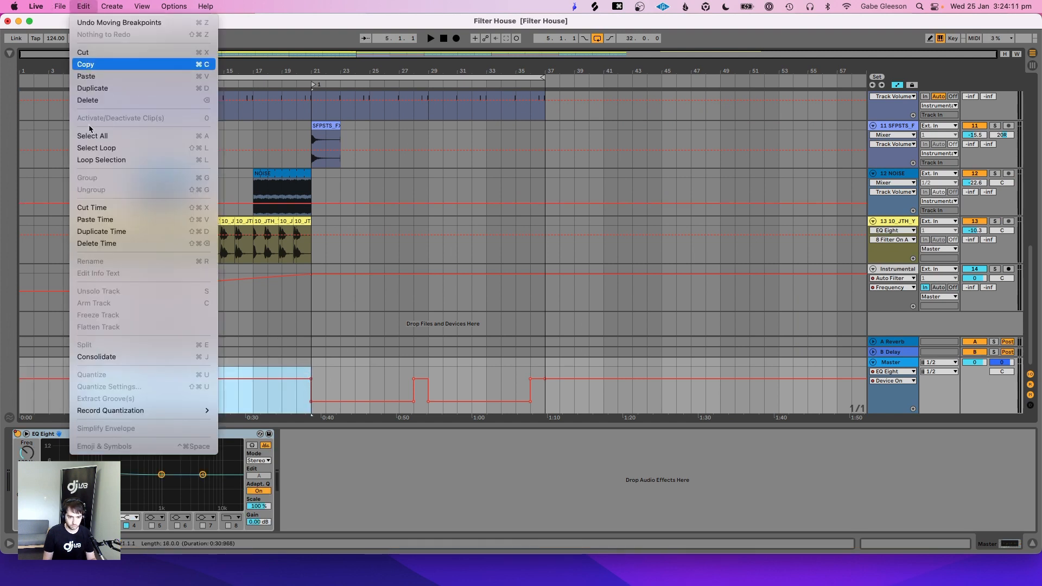
{"action": "left_click", "coordinate": [119, 233]}
Step: Delete the empty time from bar 1 to bar 5 so the arrangement starts at bar 1
{"action": "left_click_drag", "start_coordinate": [80, 393], "coordinate": [12, 358]}
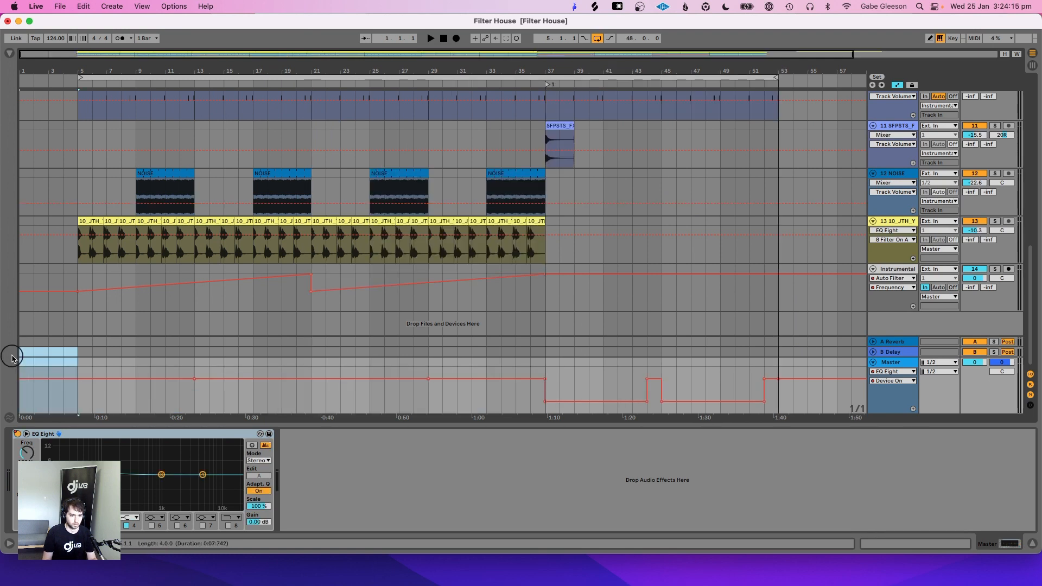
{"action": "left_click", "coordinate": [82, 6]}
{"action": "left_click", "coordinate": [99, 244]}
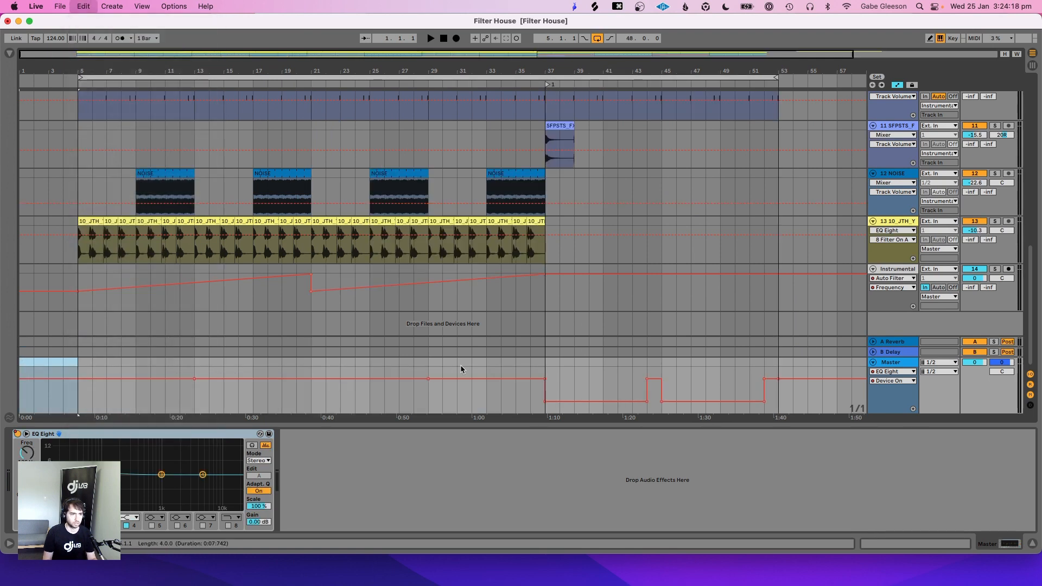
Step: Audition the end of the build from bar 31 and delete the first three NOISE clips, keeping the one before bar 33
{"action": "key", "text": "space"}
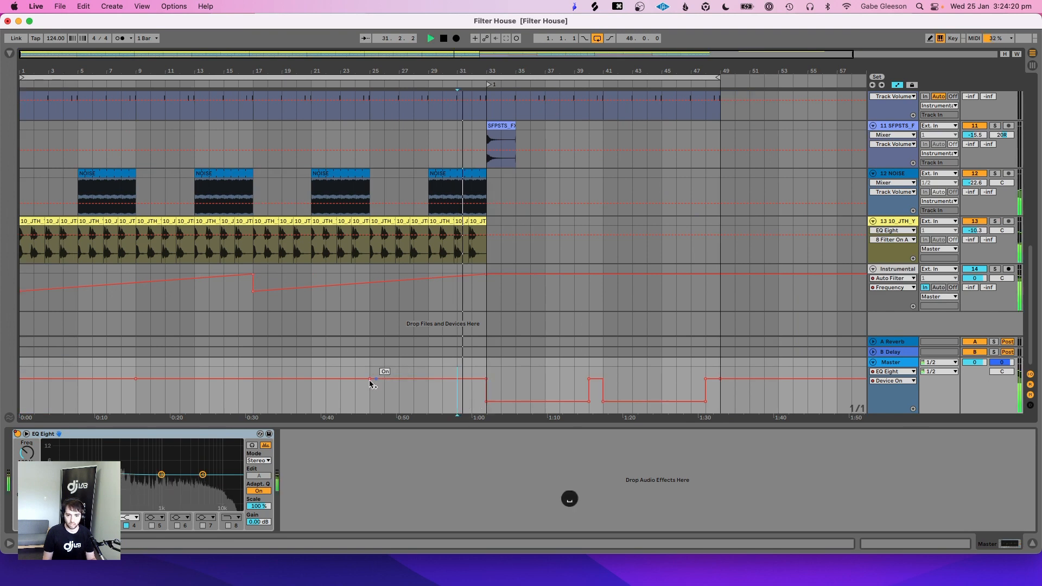
{"action": "key", "text": "space"}
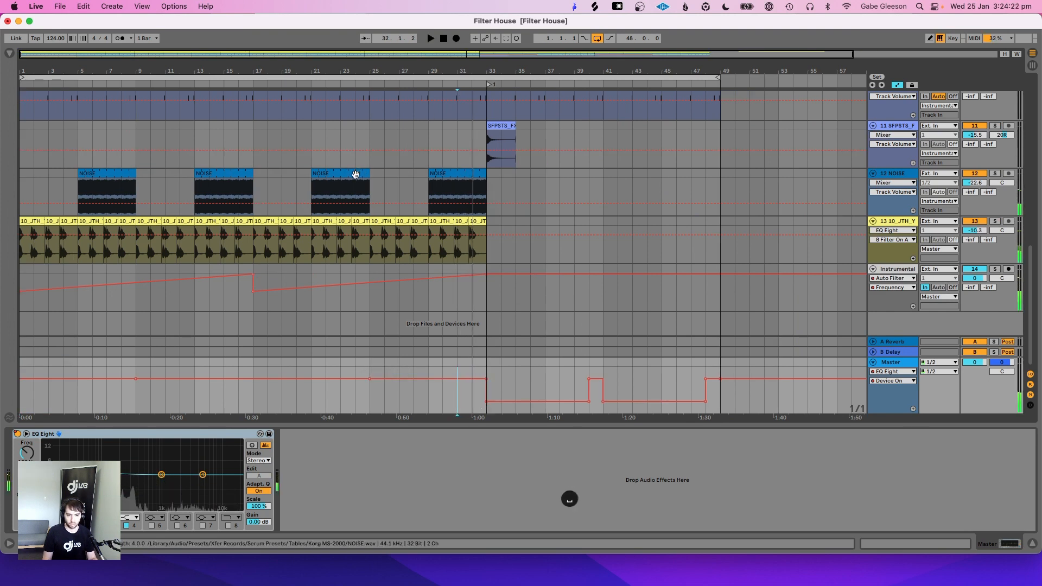
{"action": "left_click", "coordinate": [356, 174]}
{"action": "left_click", "coordinate": [107, 172], "text": "shift"}
{"action": "key", "text": "BackSpace"}
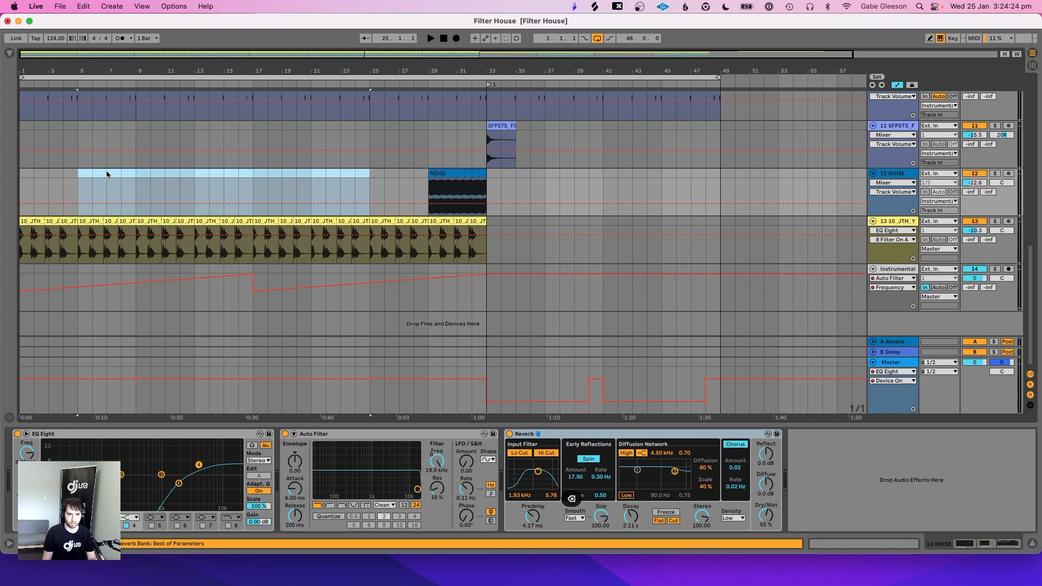
Step: Remove the bar 17 breakpoints from the Instrumental bus filter frequency automation to form one ramp from bar 1 to bar 33
{"action": "left_click", "coordinate": [252, 291]}
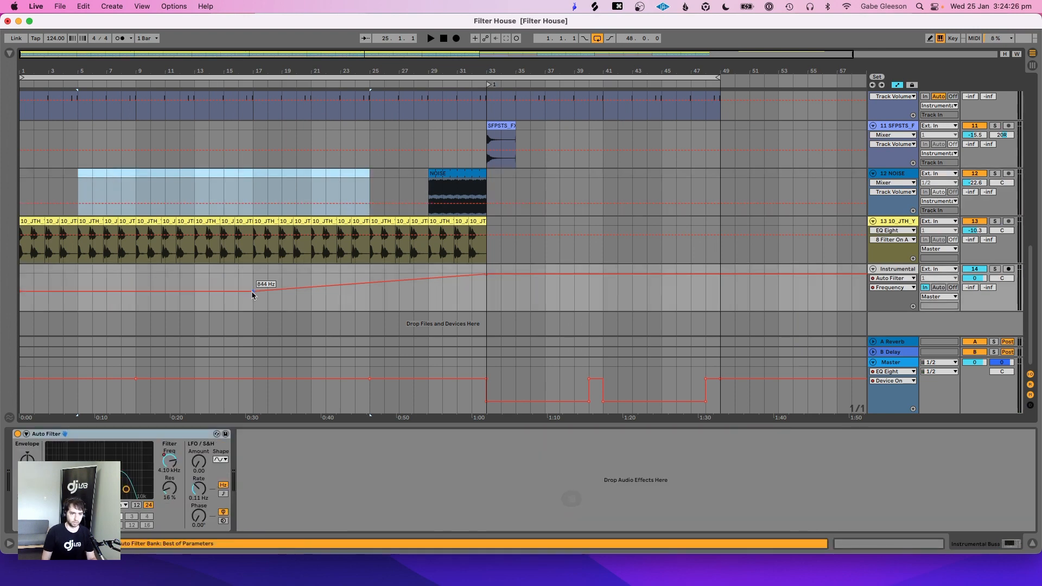
{"action": "scroll", "coordinate": [344, 201], "scroll_direction": "up", "scroll_amount": 5}
{"action": "scroll", "coordinate": [344, 202], "scroll_direction": "up", "scroll_amount": 5}
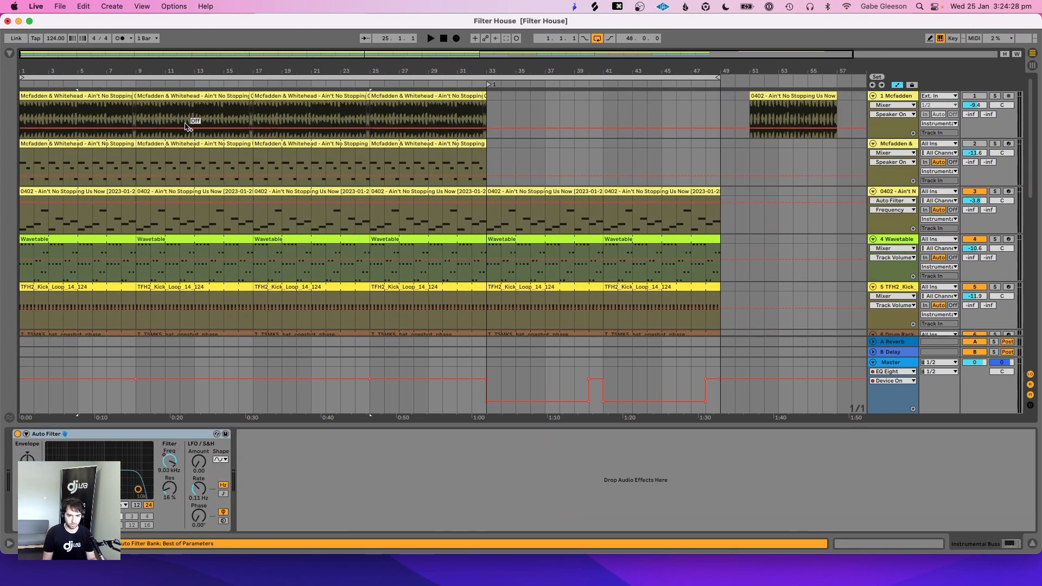
{"action": "scroll", "coordinate": [241, 175], "scroll_direction": "down", "scroll_amount": 1}
{"action": "scroll", "coordinate": [243, 174], "scroll_direction": "up", "scroll_amount": 1}
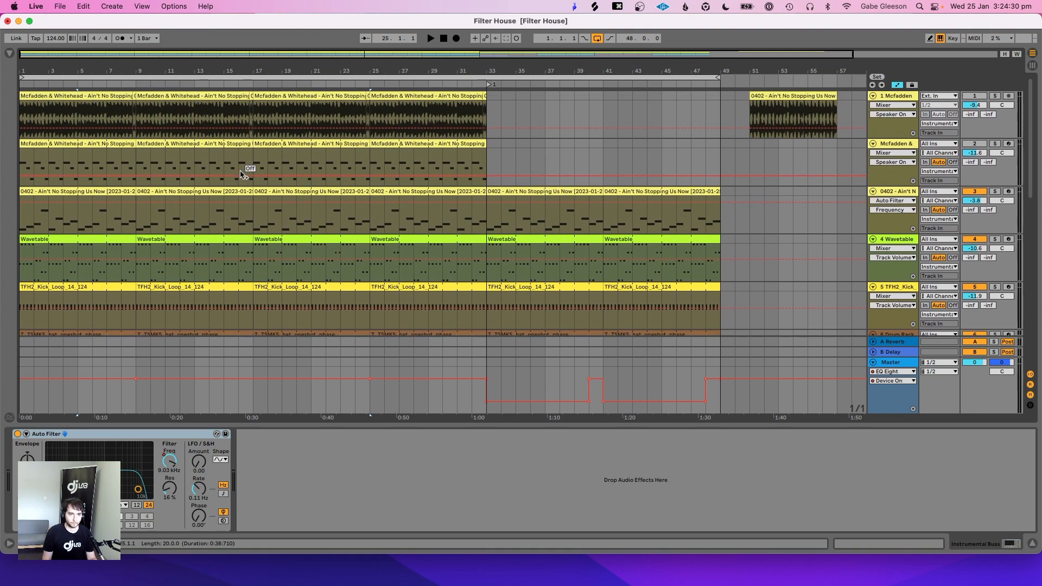
Step: Play the intro from bar 1 and delete the vocal clips on track 13 from bar 1 to bar 25
{"action": "left_click", "coordinate": [191, 146]}
{"action": "left_click", "coordinate": [87, 145]}
{"action": "key", "text": "space"}
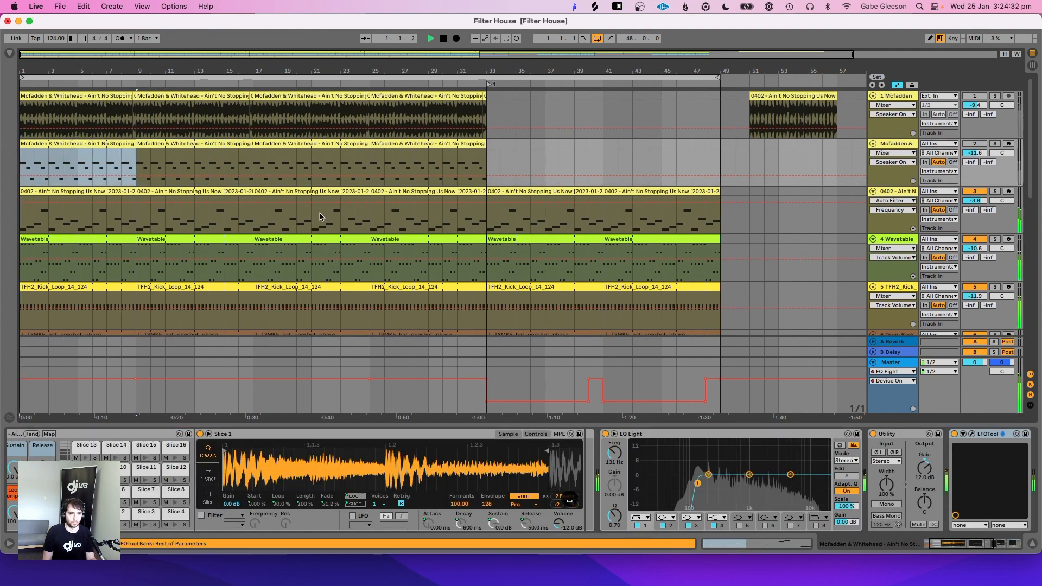
{"action": "scroll", "coordinate": [320, 217], "scroll_direction": "down", "scroll_amount": 5}
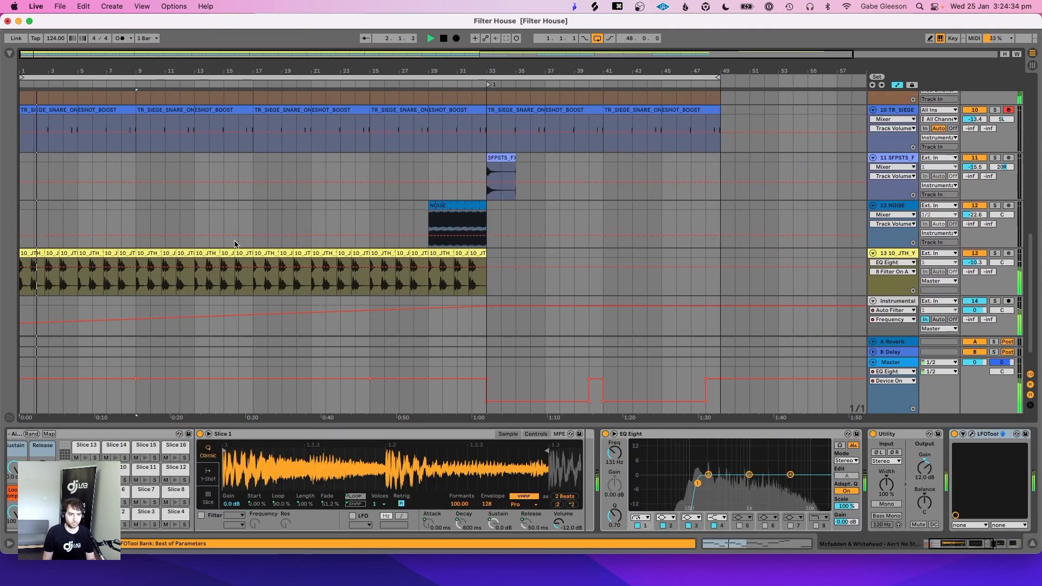
{"action": "scroll", "coordinate": [234, 241], "scroll_direction": "up", "scroll_amount": 3}
{"action": "scroll", "coordinate": [235, 243], "scroll_direction": "down", "scroll_amount": 5}
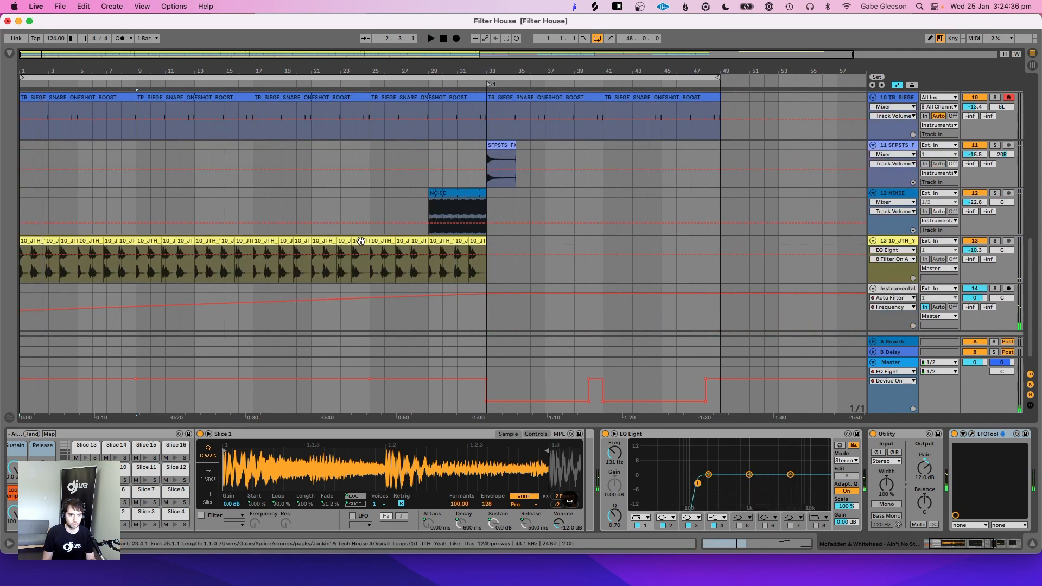
{"action": "left_click", "coordinate": [361, 240]}
{"action": "left_click", "coordinate": [34, 240], "text": "shift"}
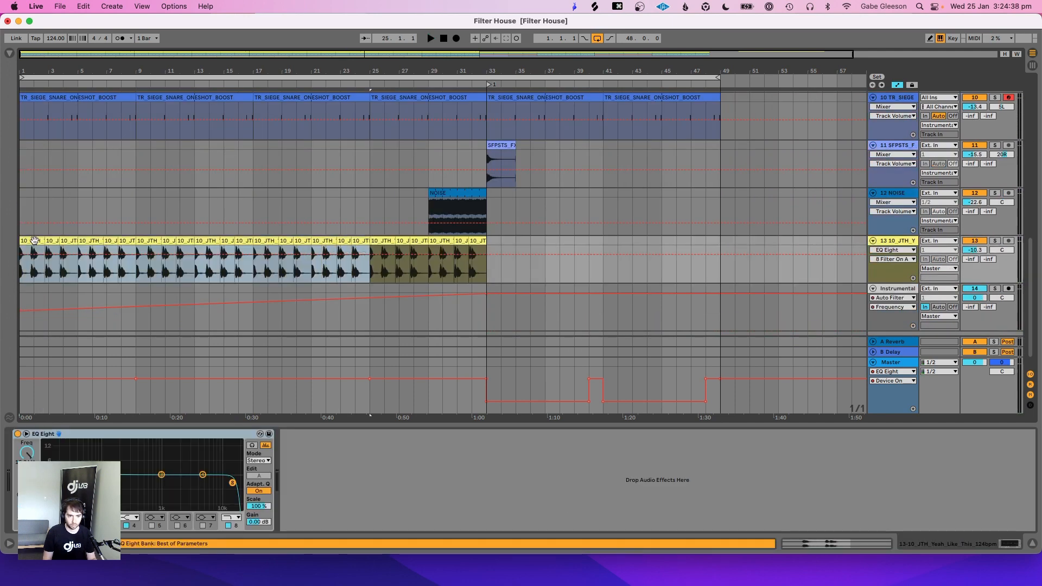
{"action": "key", "text": "BackSpace"}
{"action": "left_click", "coordinate": [33, 213]}
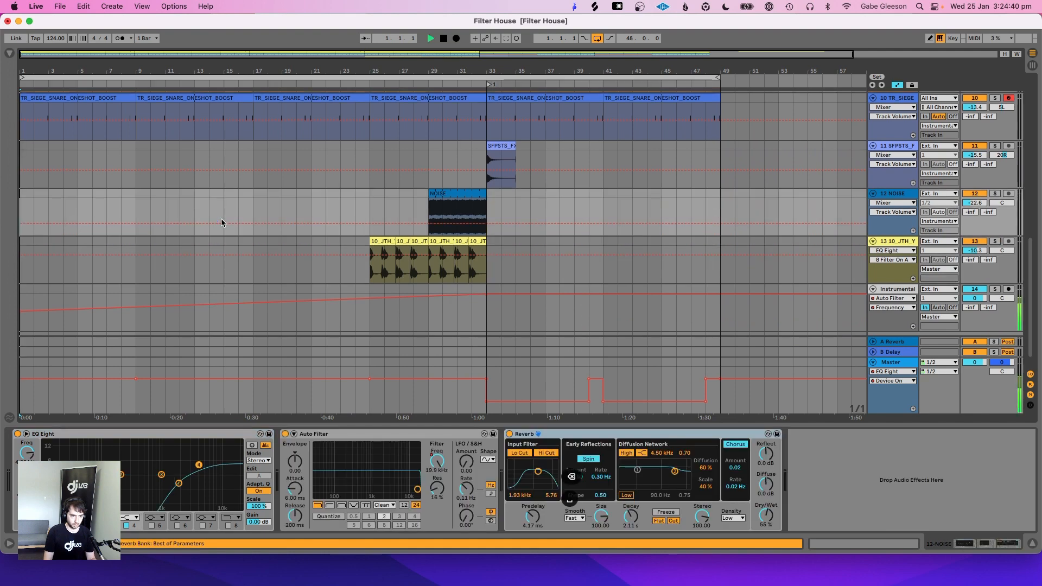
Step: Deactivate the first two Wavetable clips, from bar 1 to bar 17, and play the section
{"action": "scroll", "coordinate": [221, 222], "scroll_direction": "up", "scroll_amount": 8}
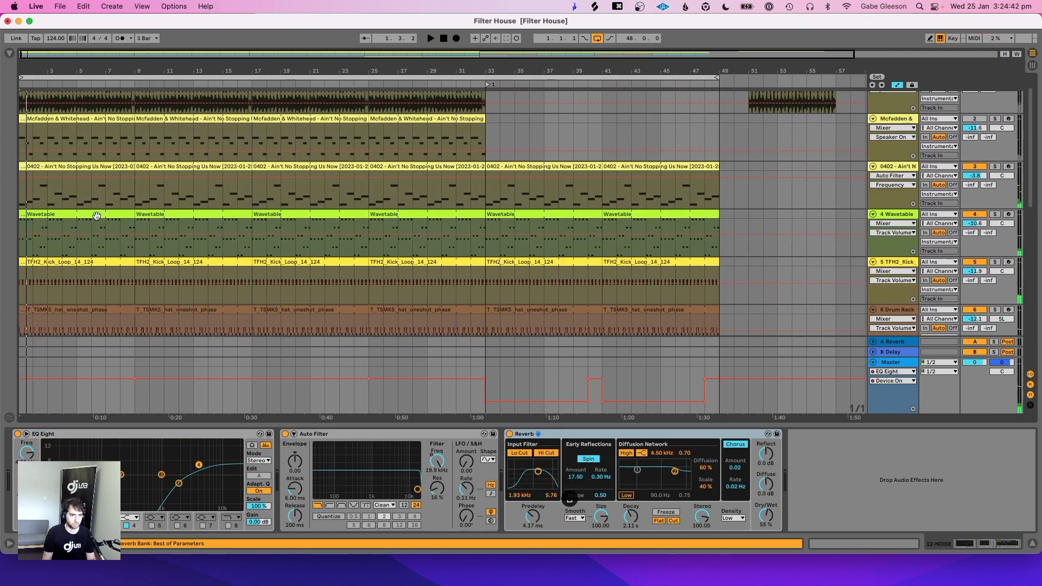
{"action": "left_click", "coordinate": [97, 216]}
{"action": "left_click", "coordinate": [205, 216], "text": "shift"}
{"action": "key", "text": "0"}
{"action": "key", "text": "space"}
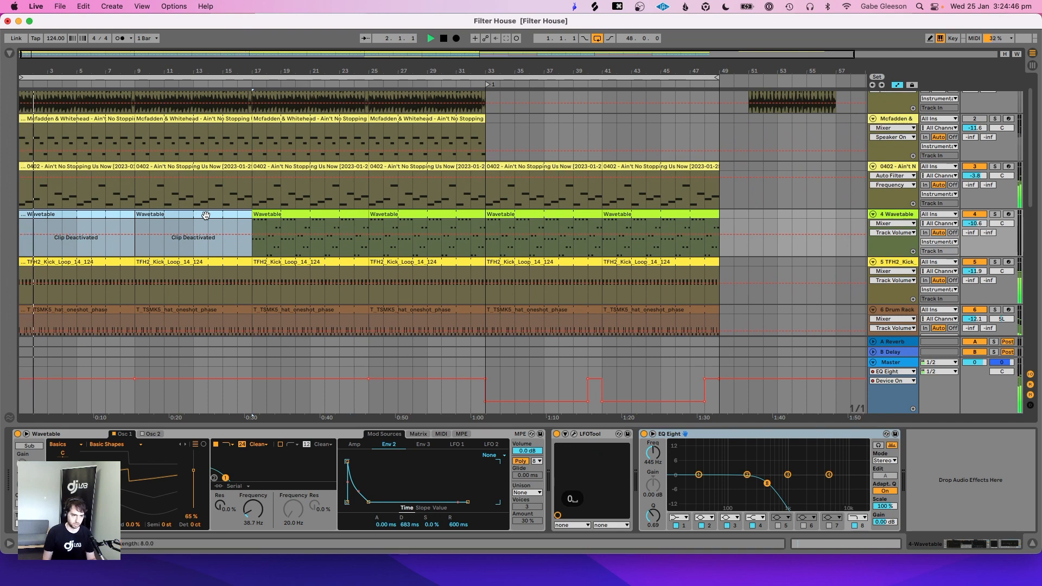
Step: Delete the first clip of the 0402 - Ain't No Stopping Us Now track, from bar 1 to bar 9
{"action": "scroll", "coordinate": [480, 200], "scroll_direction": "up", "scroll_amount": 2}
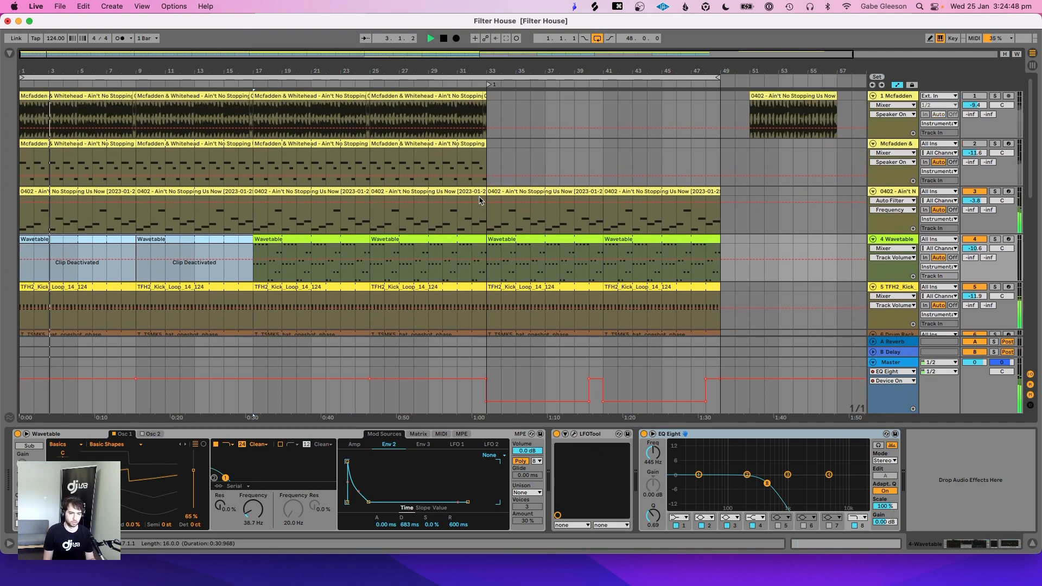
{"action": "left_click", "coordinate": [898, 198]}
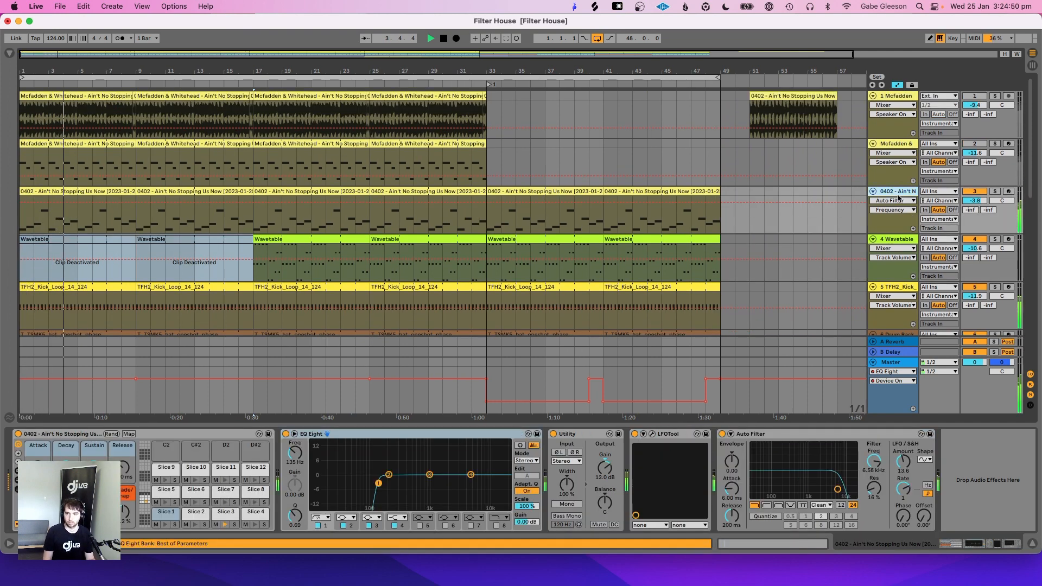
{"action": "left_click", "coordinate": [115, 190]}
{"action": "key", "text": "BackSpace"}
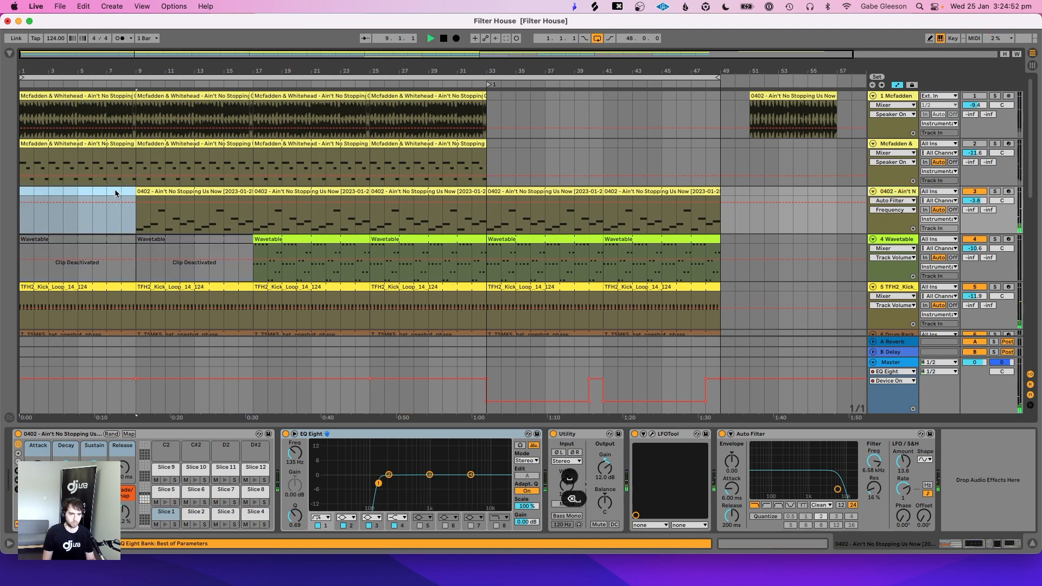
Step: Raise the Instrumental bus filter frequency to 19.9 kHz at bar 1 and shape a dip from bar 23 to bar 25, rising to bar 33
{"action": "scroll", "coordinate": [525, 259], "scroll_direction": "down", "scroll_amount": 10}
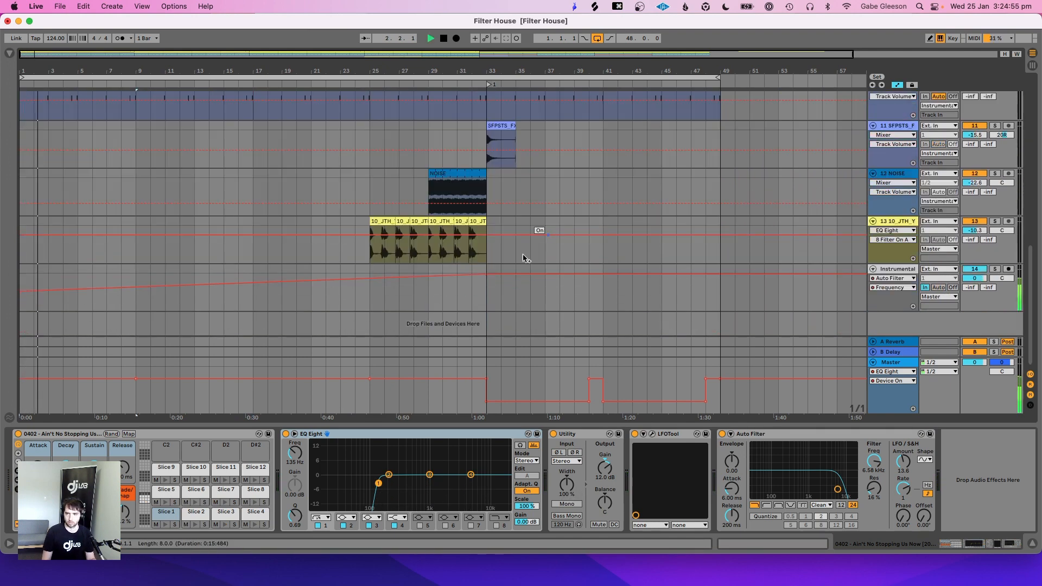
{"action": "left_click", "coordinate": [20, 294]}
{"action": "left_click_drag", "start_coordinate": [21, 294], "coordinate": [20, 275]}
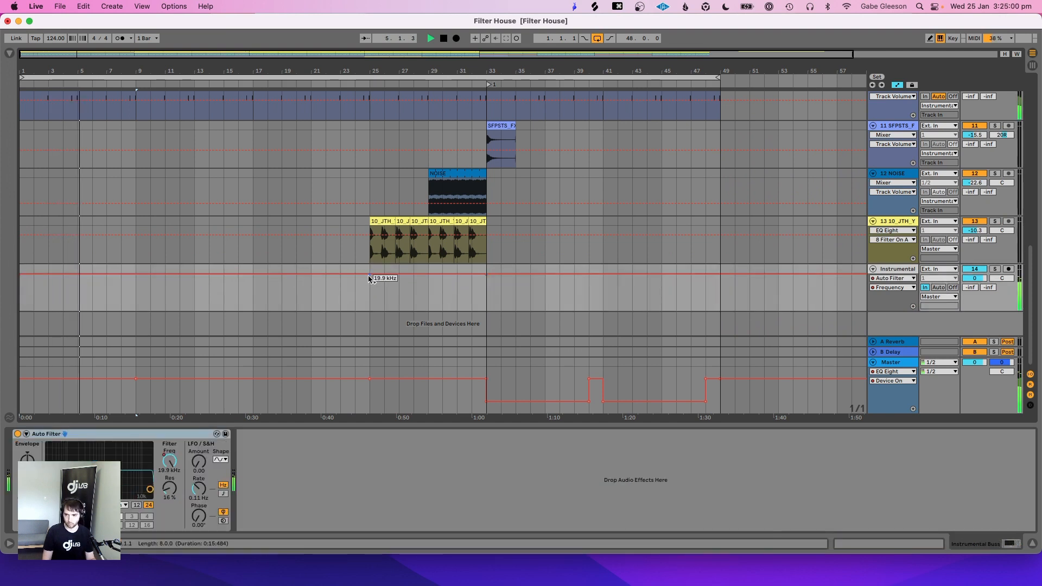
{"action": "left_click_drag", "start_coordinate": [371, 280], "coordinate": [338, 287]}
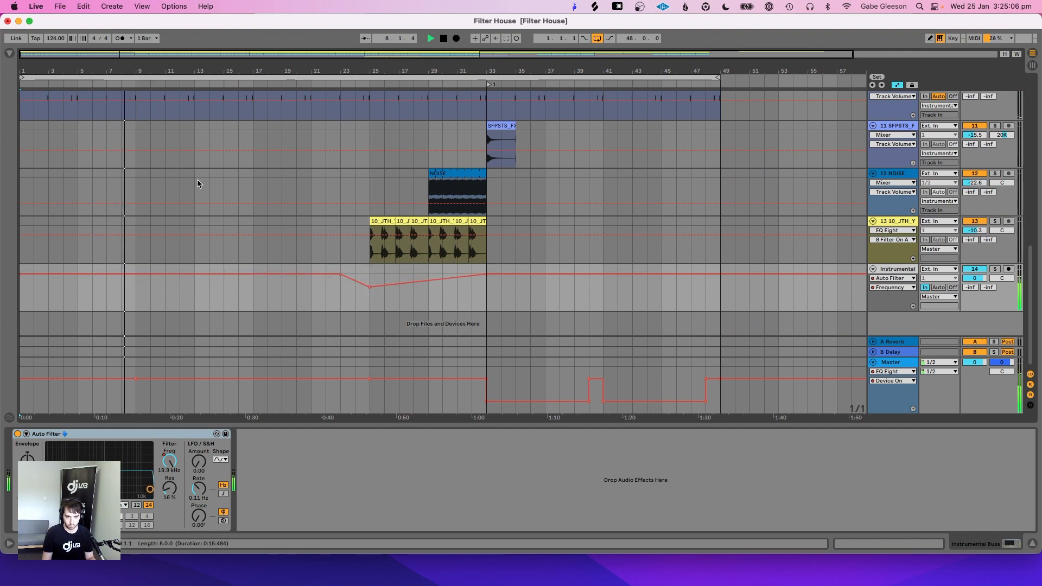
Step: Set the Master EQ Eight Device On automation to off from bar 9 to bar 17 and play the transition
{"action": "scroll", "coordinate": [197, 181], "scroll_direction": "up", "scroll_amount": 8}
{"action": "scroll", "coordinate": [197, 182], "scroll_direction": "down", "scroll_amount": 8}
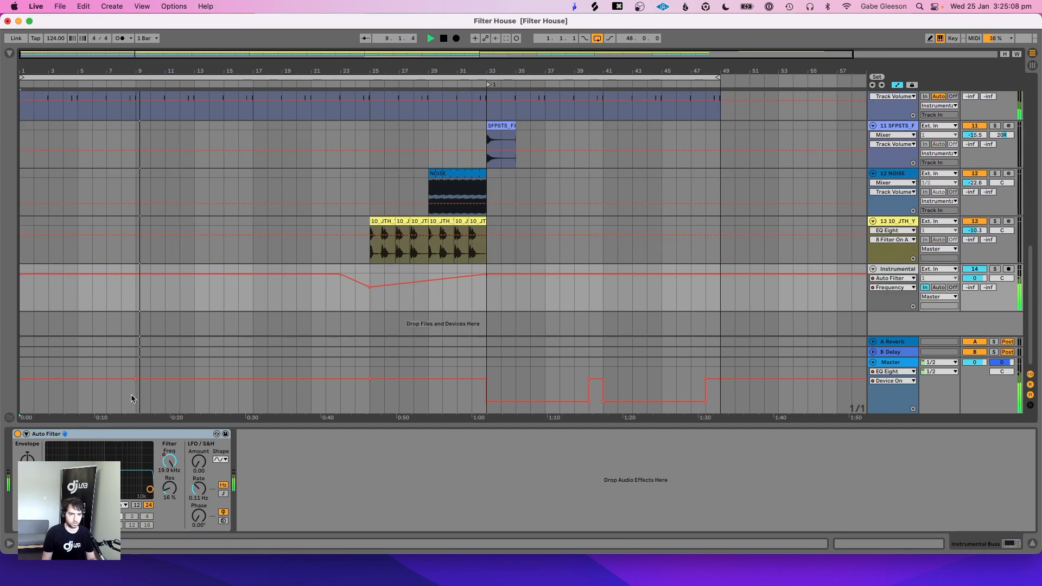
{"action": "left_click", "coordinate": [135, 395]}
{"action": "left_click", "coordinate": [251, 395], "text": "shift"}
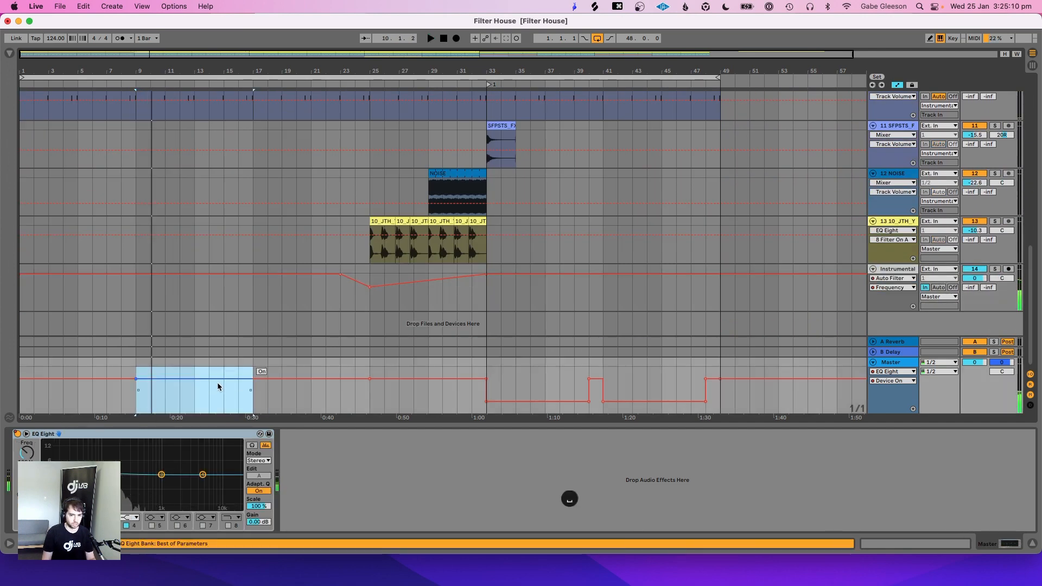
{"action": "left_click", "coordinate": [218, 383]}
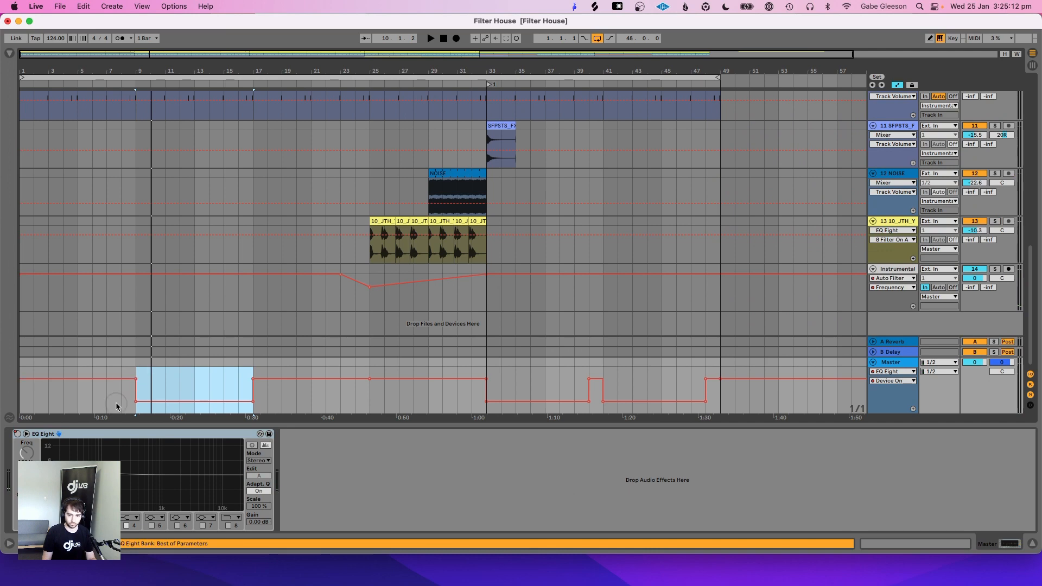
{"action": "key", "text": "space"}
Step: Set the Master EQ Eight Device On automation back to on for bar 16 to bar 17 and stop playback
{"action": "left_click", "coordinate": [244, 389]}
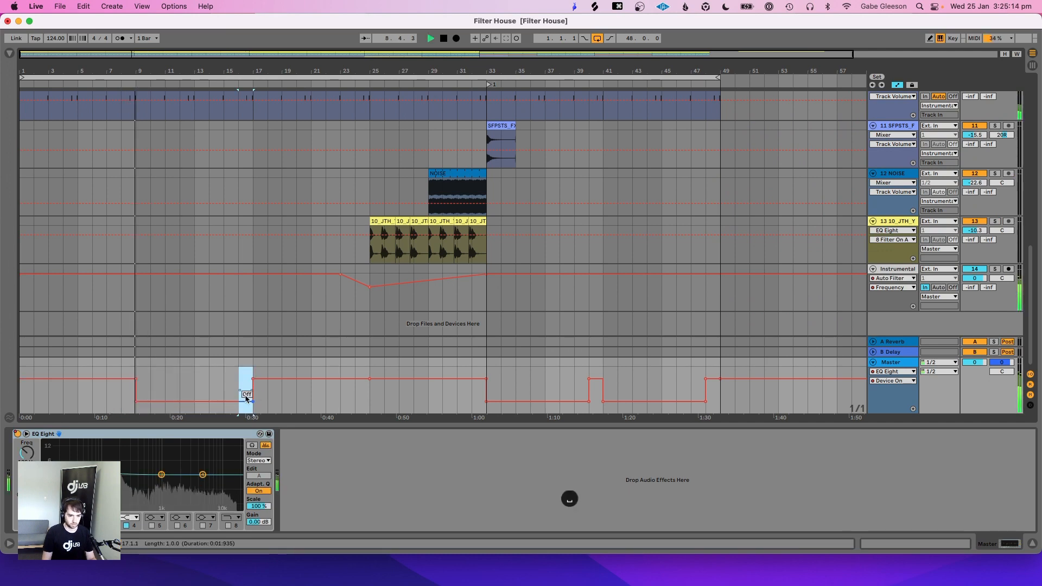
{"action": "mouse_move", "coordinate": [245, 397]}
{"action": "left_mouse_down"}
{"action": "mouse_move", "coordinate": [222, 300]}
{"action": "mouse_move", "coordinate": [242, 378]}
{"action": "left_mouse_up"}
{"action": "key", "text": "space"}
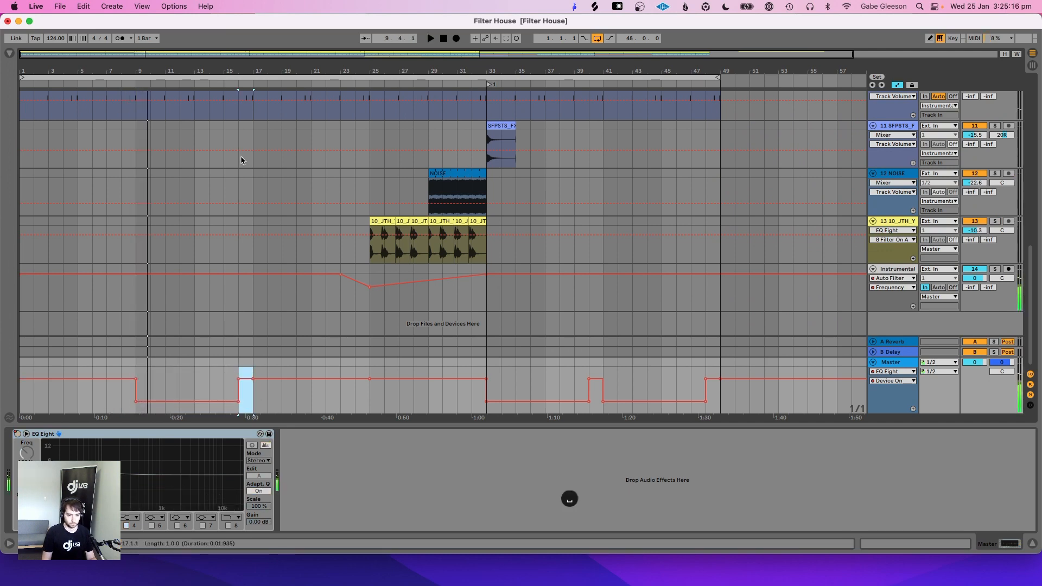
Step: Select the 0402 - Ain't No Stopping Us Now clip at bar 9 and audition the arrangement from there
{"action": "scroll", "coordinate": [242, 161], "scroll_direction": "up", "scroll_amount": 10}
{"action": "left_click", "coordinate": [205, 188]}
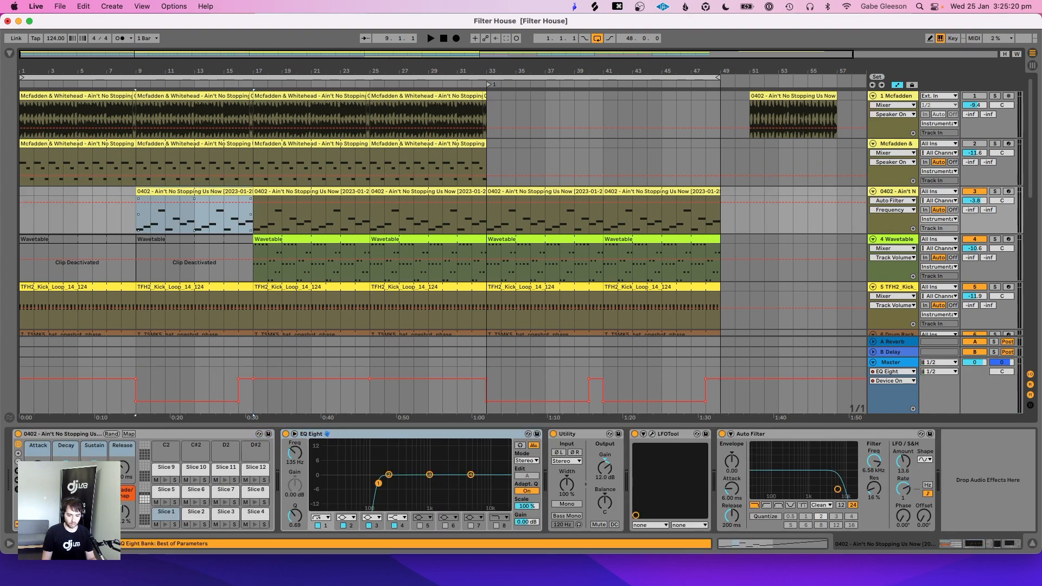
{"action": "key", "text": "space"}
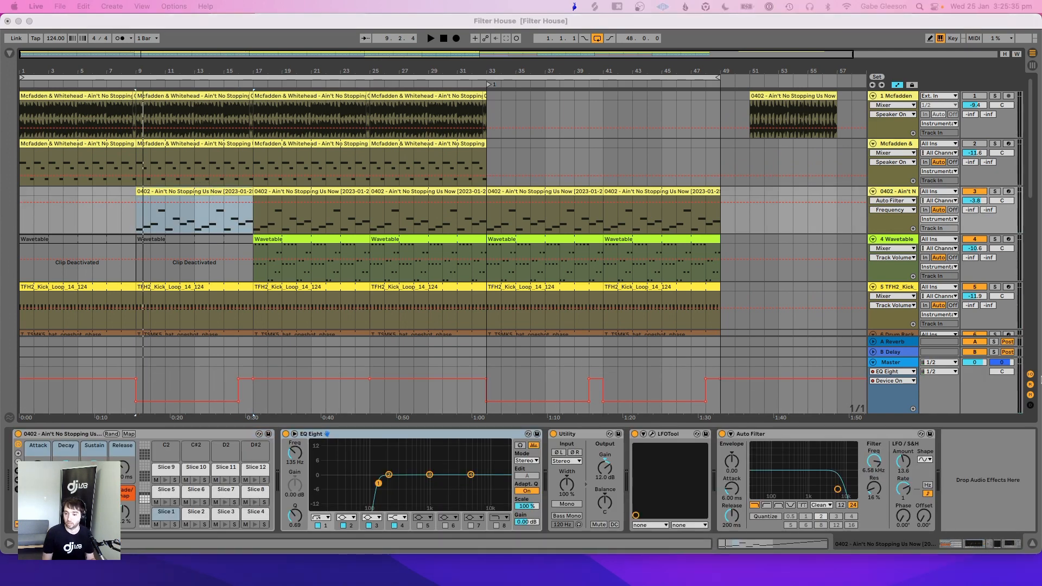
Step: Ramp the 0402 track's Auto Filter frequency automation from 193 Hz at bar 9 to 19.9 kHz at bar 33 while auditioning it
{"action": "left_click", "coordinate": [137, 218]}
{"action": "left_click_drag", "start_coordinate": [488, 223], "coordinate": [168, 230]}
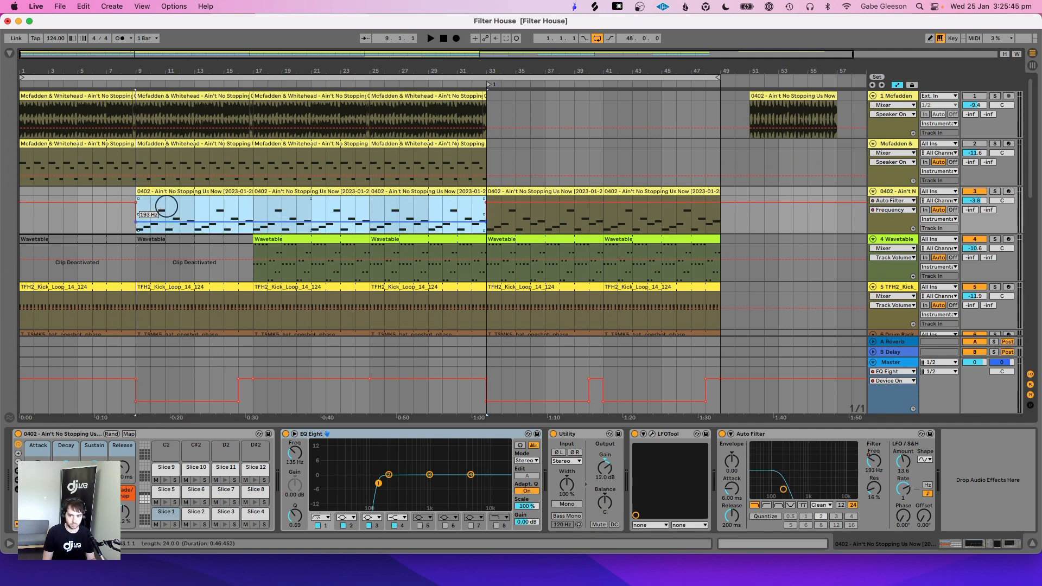
{"action": "left_click", "coordinate": [138, 207]}
{"action": "key", "text": "space"}
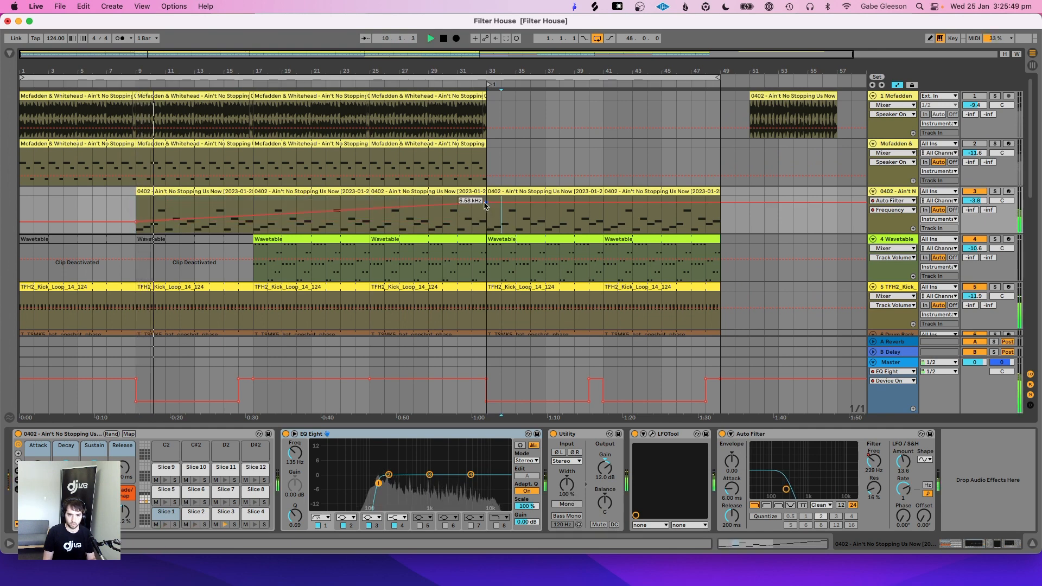
{"action": "left_click_drag", "start_coordinate": [485, 202], "coordinate": [487, 196]}
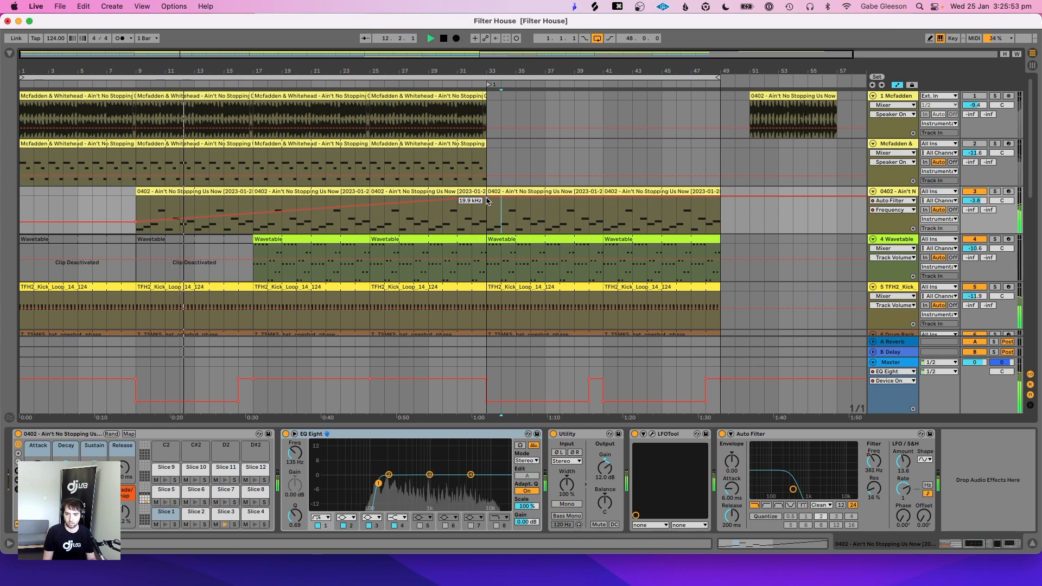
Step: Undo the 0402 track's Auto Filter frequency ramp and audition the drop at bar 33
{"action": "key", "text": "super+z"}
{"action": "key", "text": "super+z"}
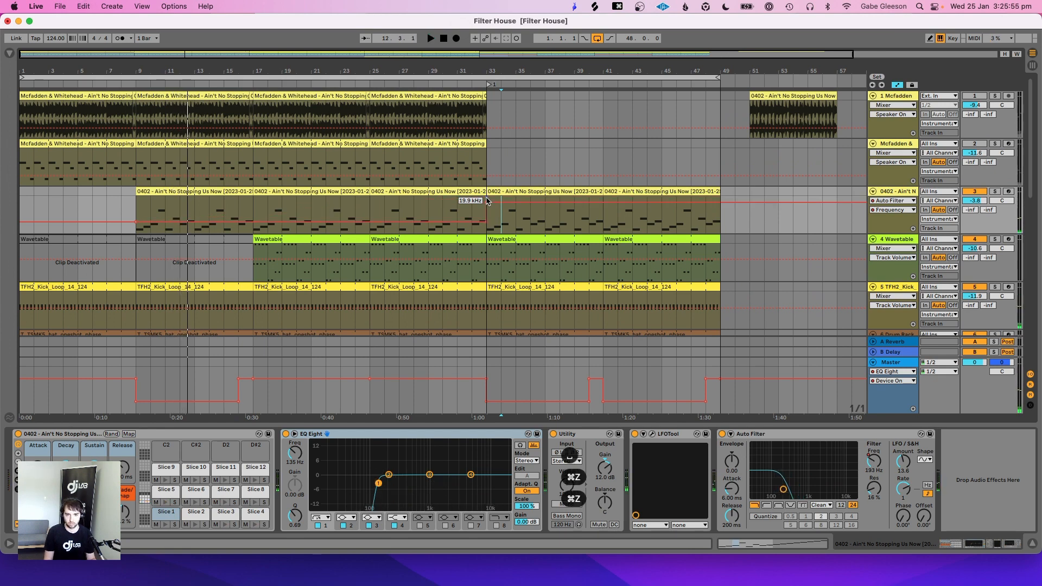
{"action": "key", "text": "super+z"}
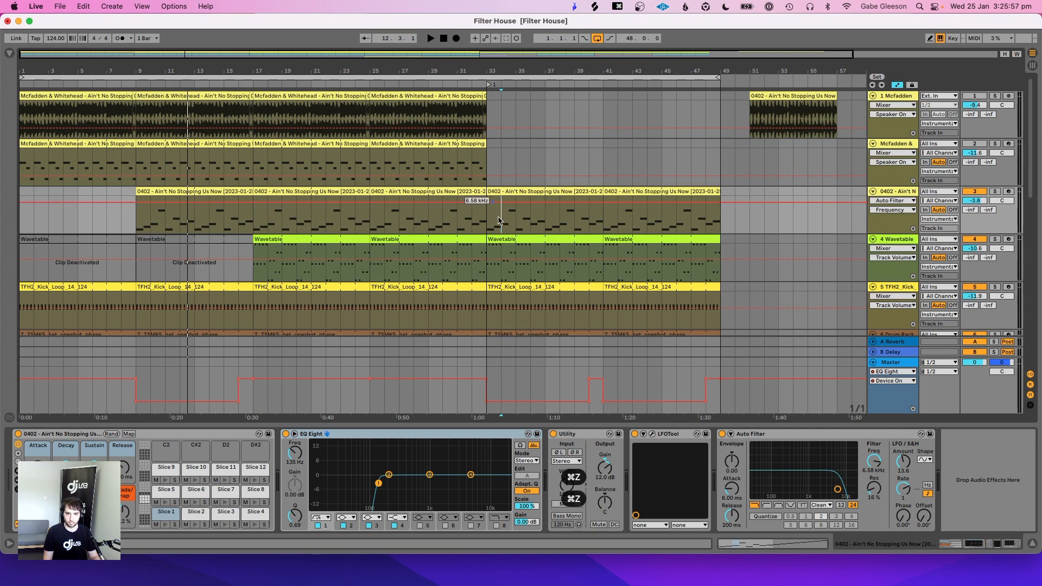
{"action": "key", "text": "space"}
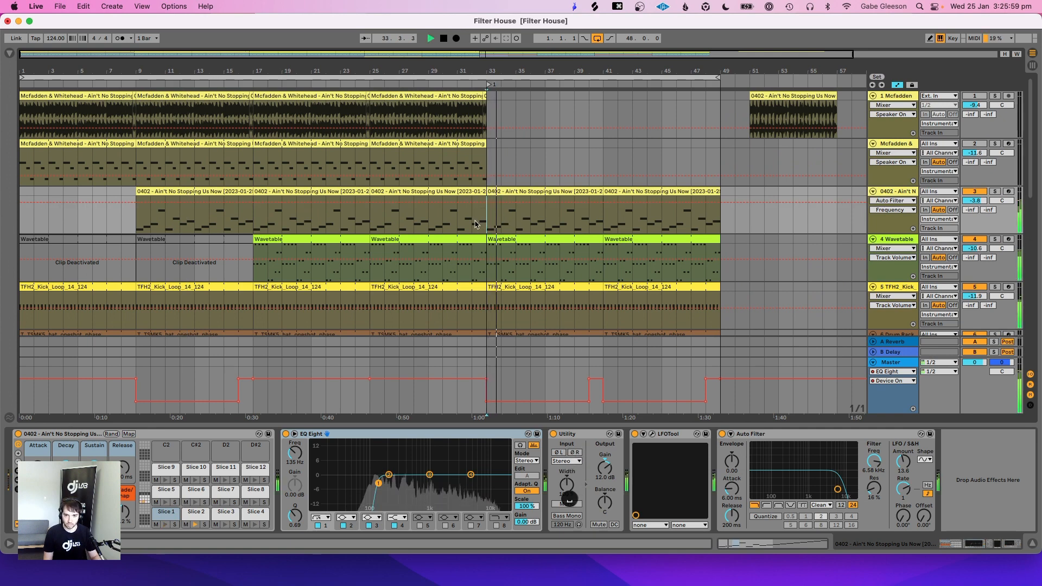
Step: Add a second Auto Filter to the end of the 0402 - Ain't No Stopping Us Now track's device chain
{"action": "left_click", "coordinate": [216, 194]}
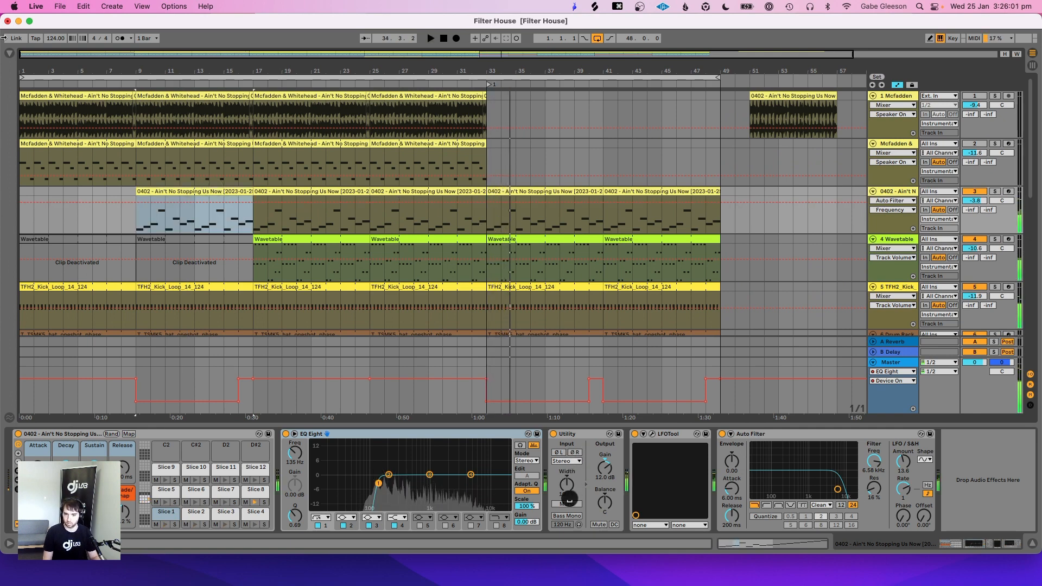
{"action": "left_click", "coordinate": [10, 54]}
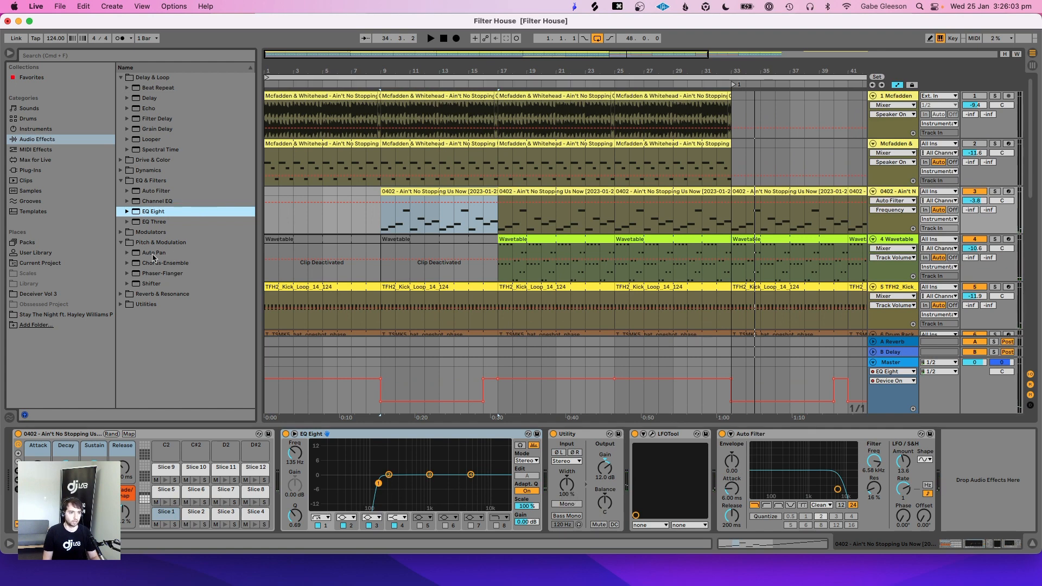
{"action": "left_click", "coordinate": [153, 191]}
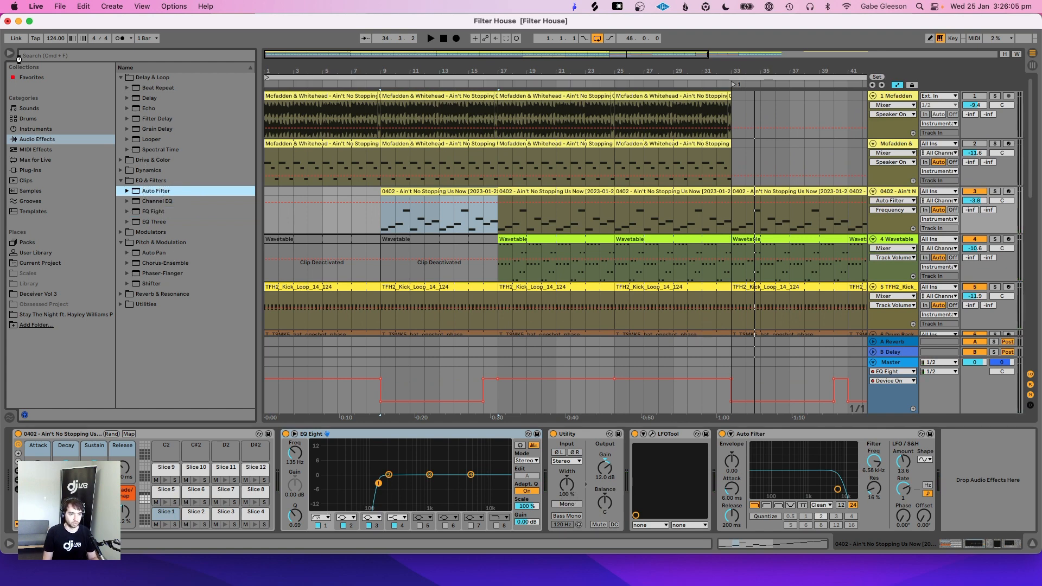
{"action": "double_click", "coordinate": [153, 191]}
{"action": "key", "text": "super+alt+b"}
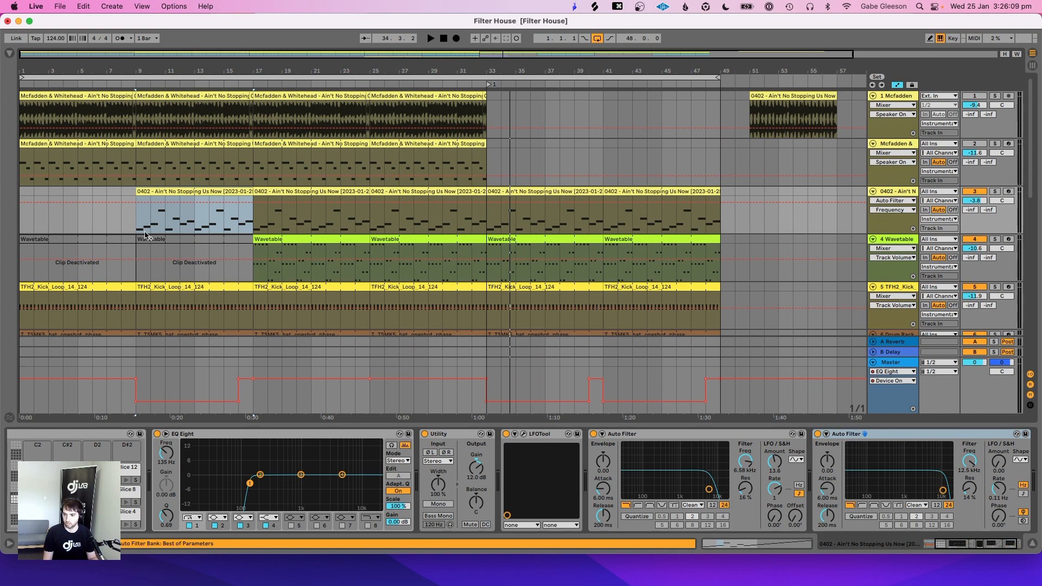
Step: Undo the trial edit on the first Auto Filter and show the new Auto Filter's Frequency automation on the 0402 track
{"action": "left_click_drag", "start_coordinate": [137, 221], "coordinate": [431, 215]}
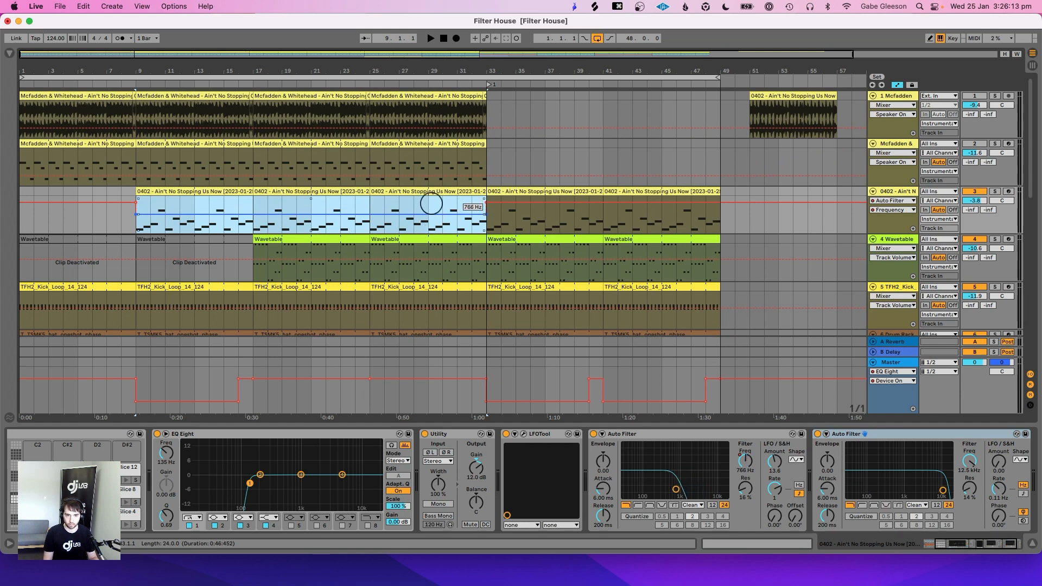
{"action": "key", "text": "super+z"}
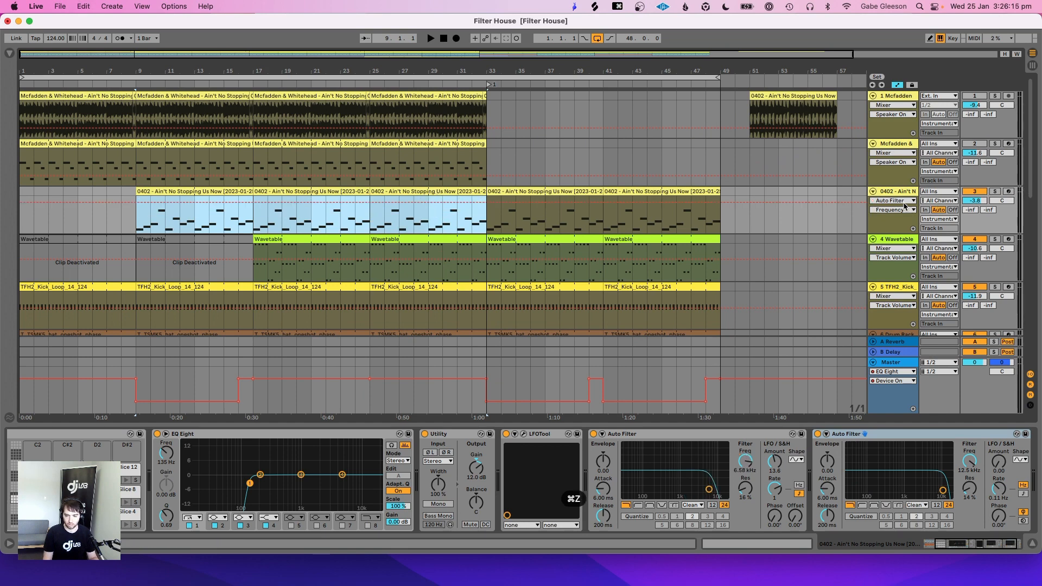
{"action": "left_click", "coordinate": [904, 201]}
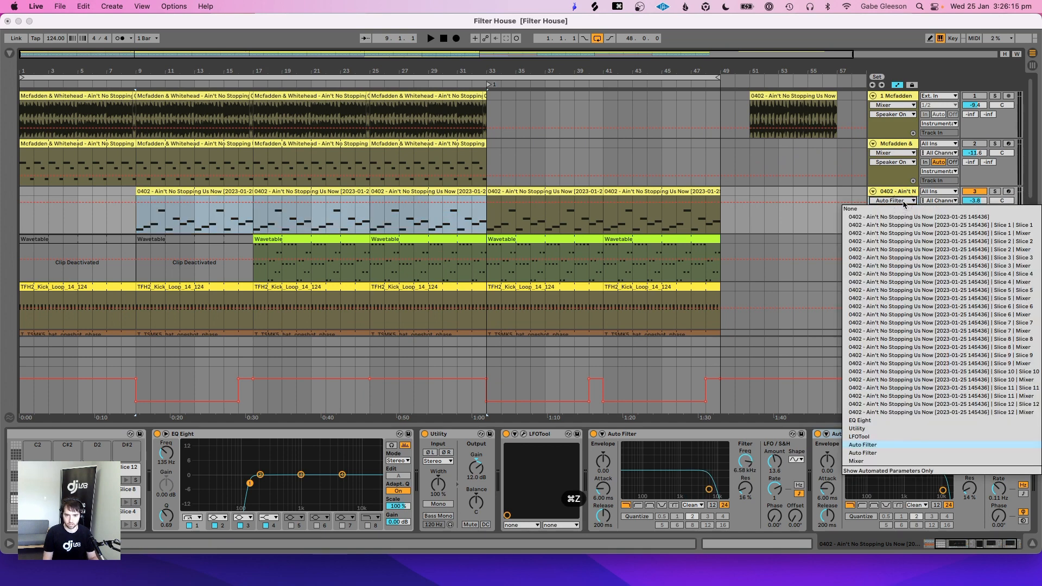
{"action": "left_click", "coordinate": [898, 453]}
{"action": "left_click", "coordinate": [889, 210]}
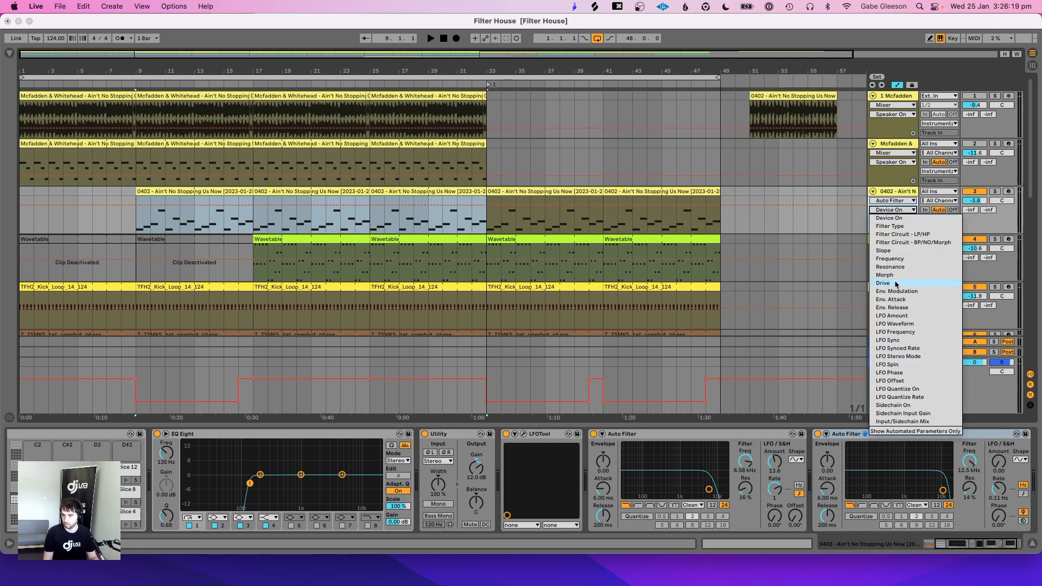
{"action": "left_click", "coordinate": [890, 259]}
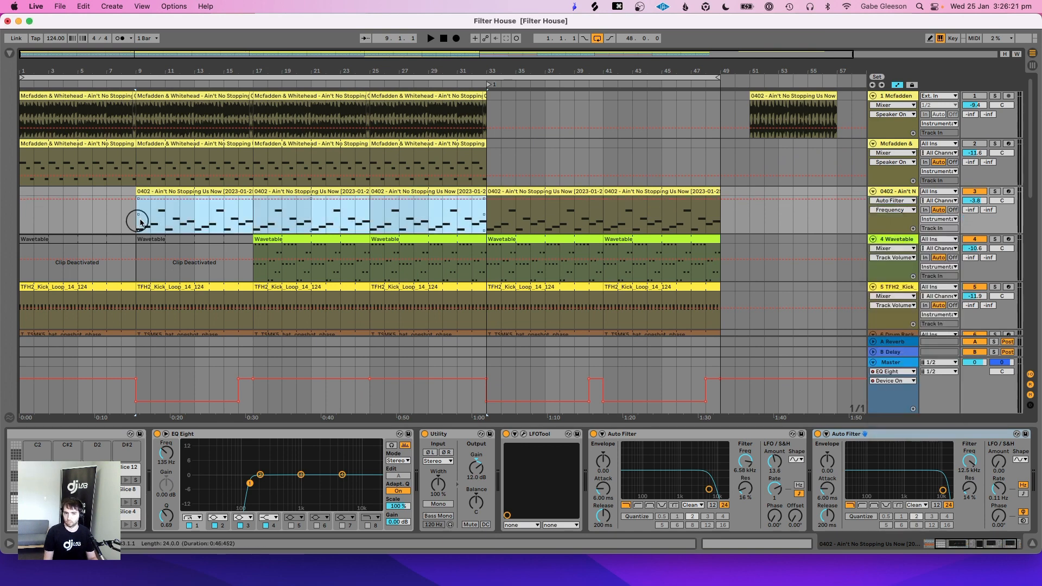
Step: Ramp the new Auto Filter's frequency automation from 444 Hz at bar 9 to 19.9 kHz at bar 33, then save the set
{"action": "left_click_drag", "start_coordinate": [135, 220], "coordinate": [467, 213]}
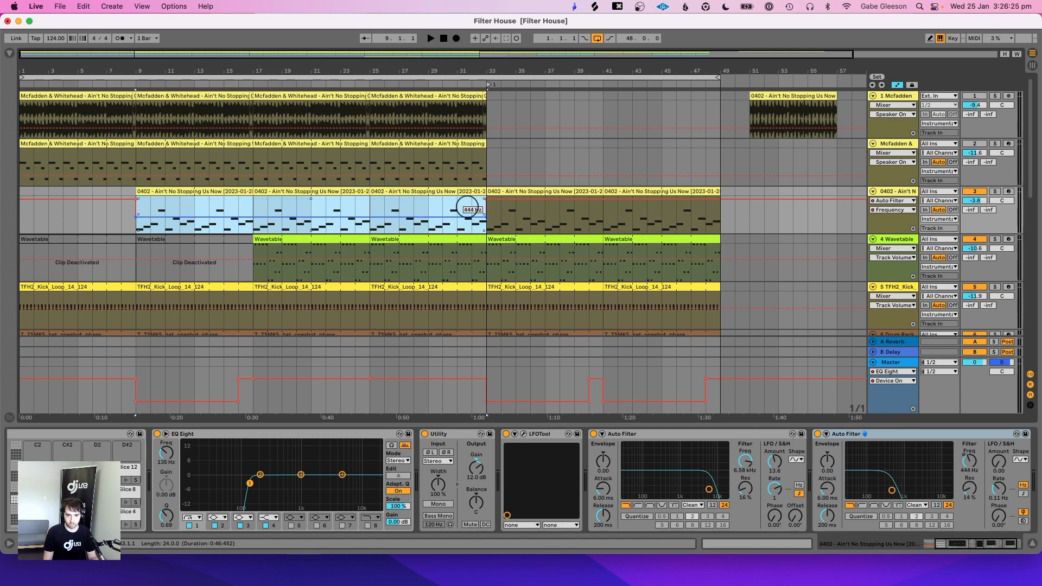
{"action": "key", "text": "space"}
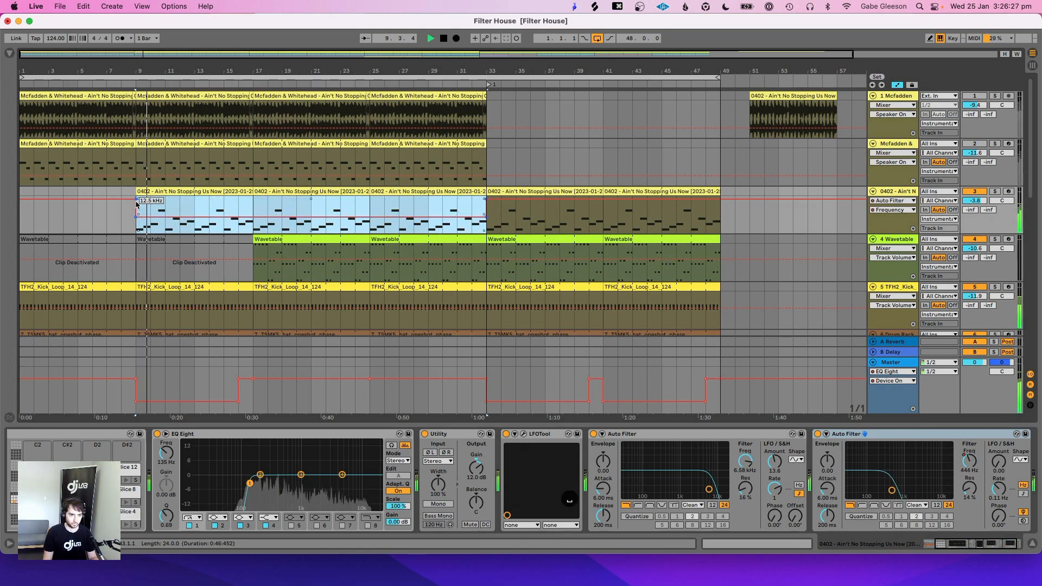
{"action": "left_click", "coordinate": [486, 218]}
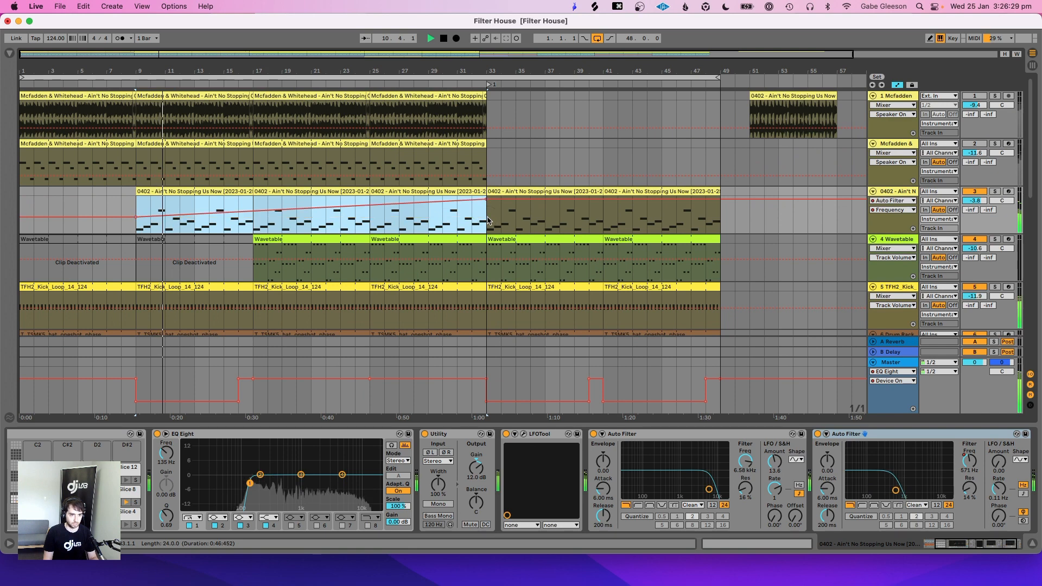
{"action": "left_click", "coordinate": [510, 214]}
{"action": "left_click_drag", "start_coordinate": [487, 200], "coordinate": [487, 194]}
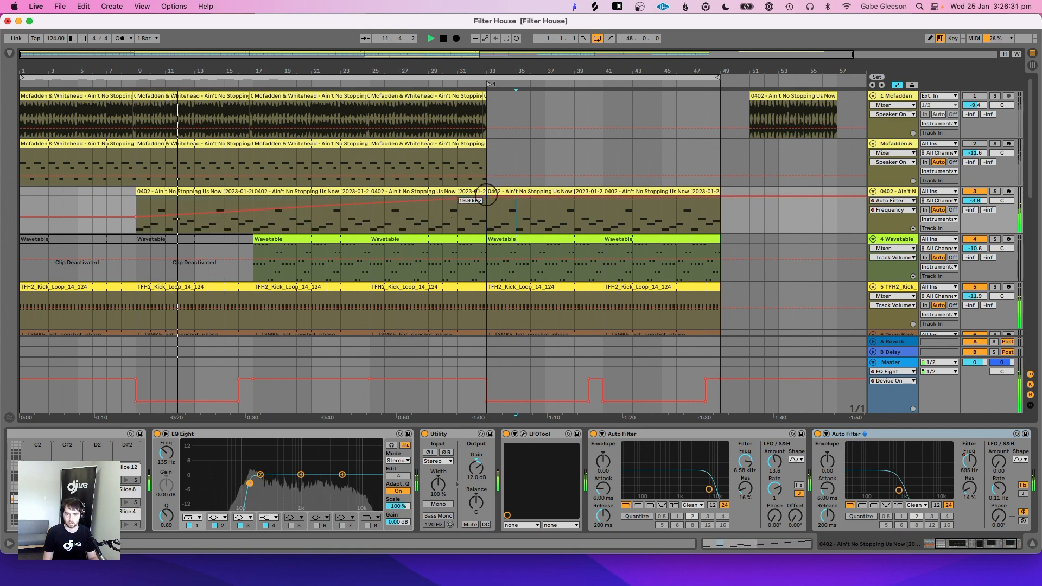
{"action": "left_click_drag", "start_coordinate": [331, 70], "coordinate": [330, 60]}
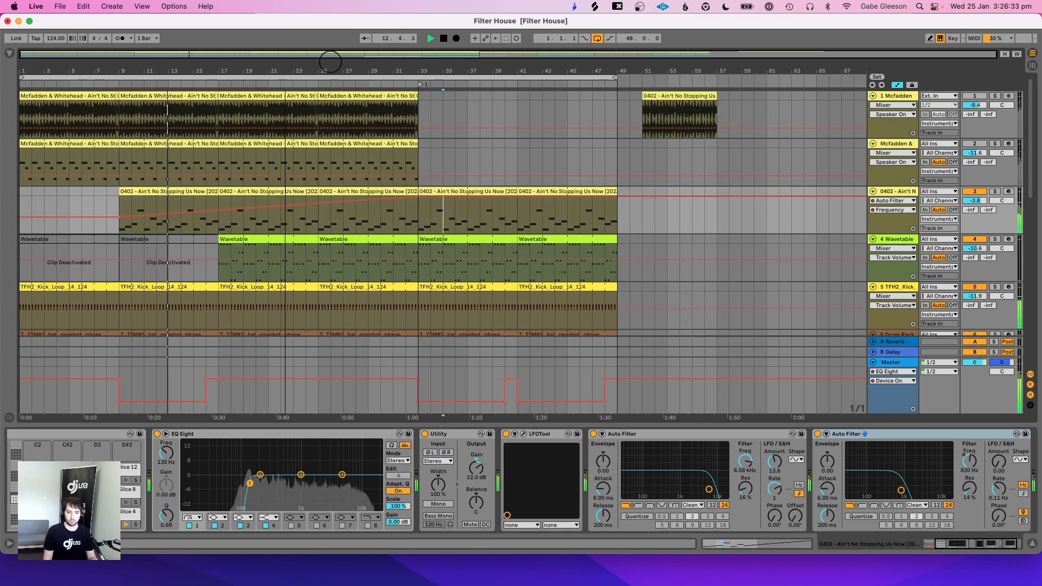
{"action": "key", "text": "super+s"}
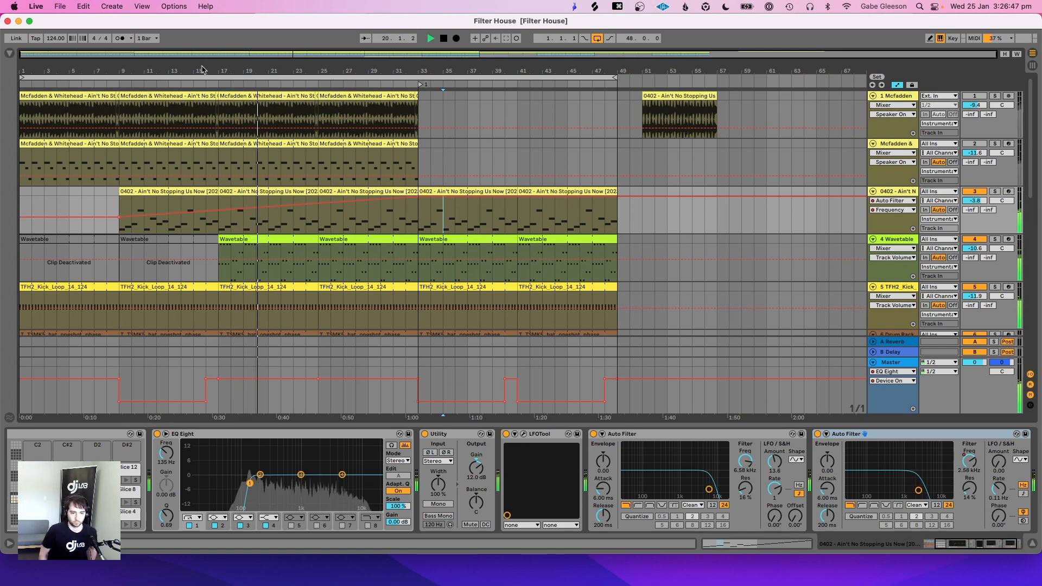
Step: Deactivate the OS_TB_808_Shaker clip at bar 1 and extend the following shaker clip back to start at bar 5
{"action": "scroll", "coordinate": [320, 231], "scroll_direction": "down", "scroll_amount": 4}
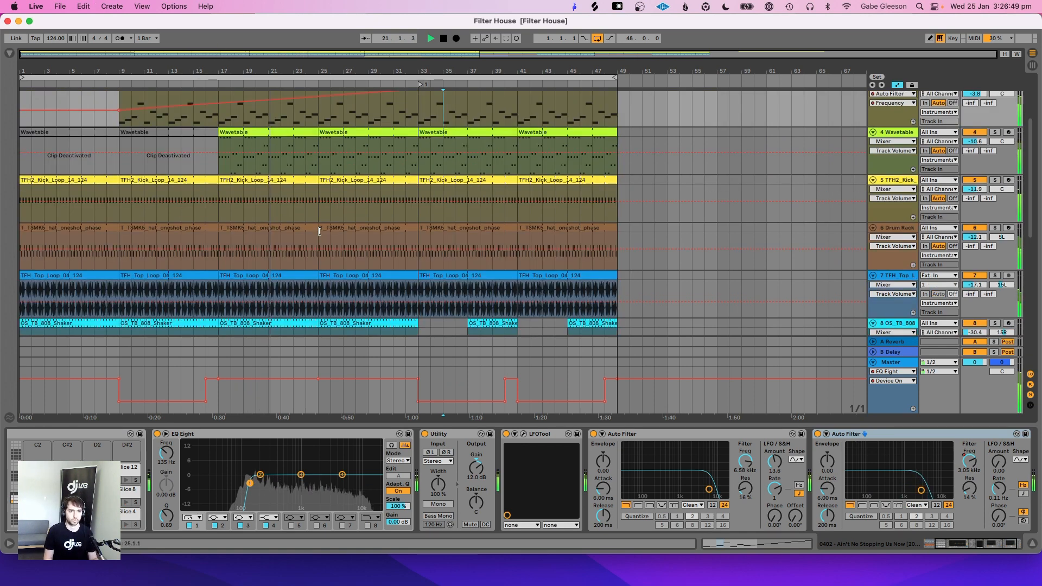
{"action": "scroll", "coordinate": [320, 232], "scroll_direction": "down", "scroll_amount": 5}
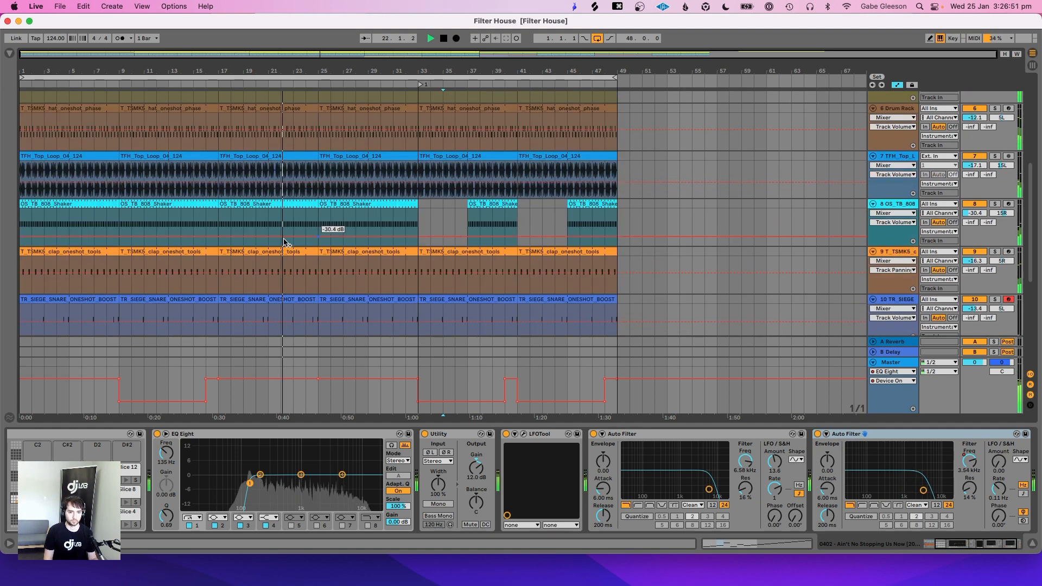
{"action": "left_click", "coordinate": [92, 204]}
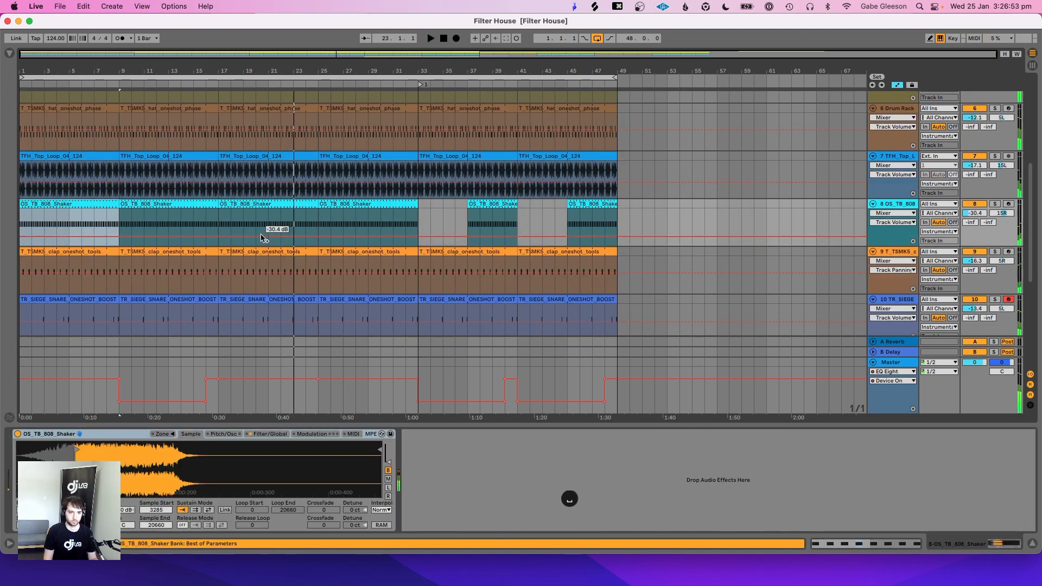
{"action": "key", "text": "0"}
{"action": "key", "text": "space"}
{"action": "key", "text": "space"}
{"action": "left_click", "coordinate": [150, 204]}
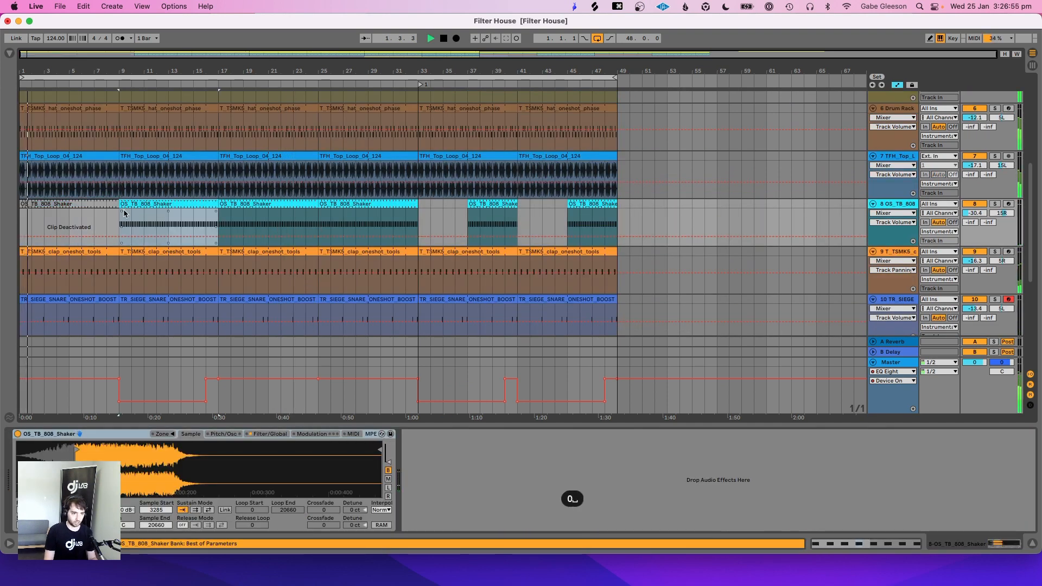
{"action": "left_click_drag", "start_coordinate": [115, 206], "coordinate": [69, 205]}
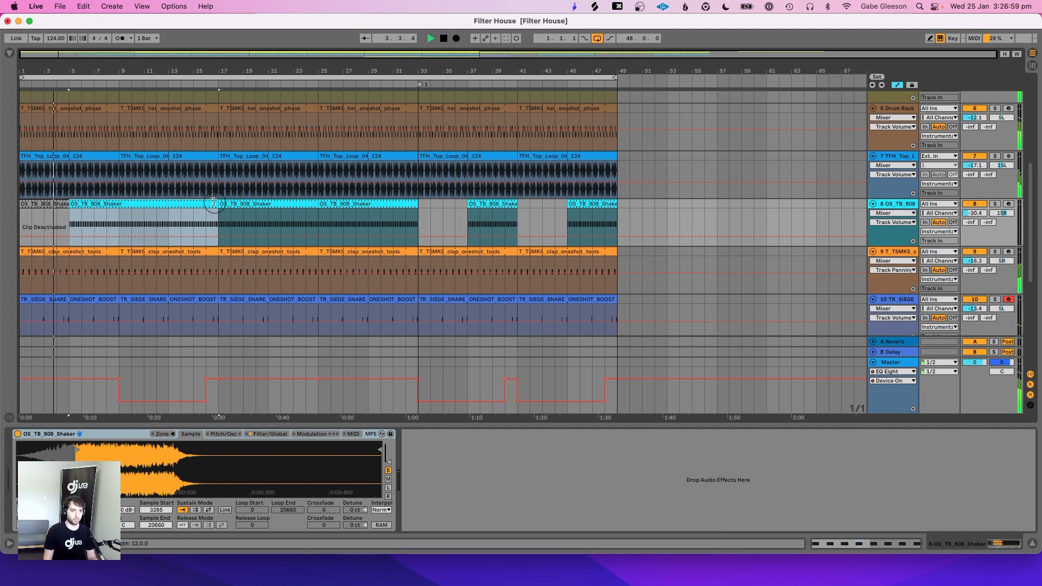
Step: Try extending the shaker clip to bar 33 and lengthening all its C3 notes until they meet
{"action": "left_click_drag", "start_coordinate": [214, 203], "coordinate": [419, 207]}
{"action": "left_click", "coordinate": [842, 543]}
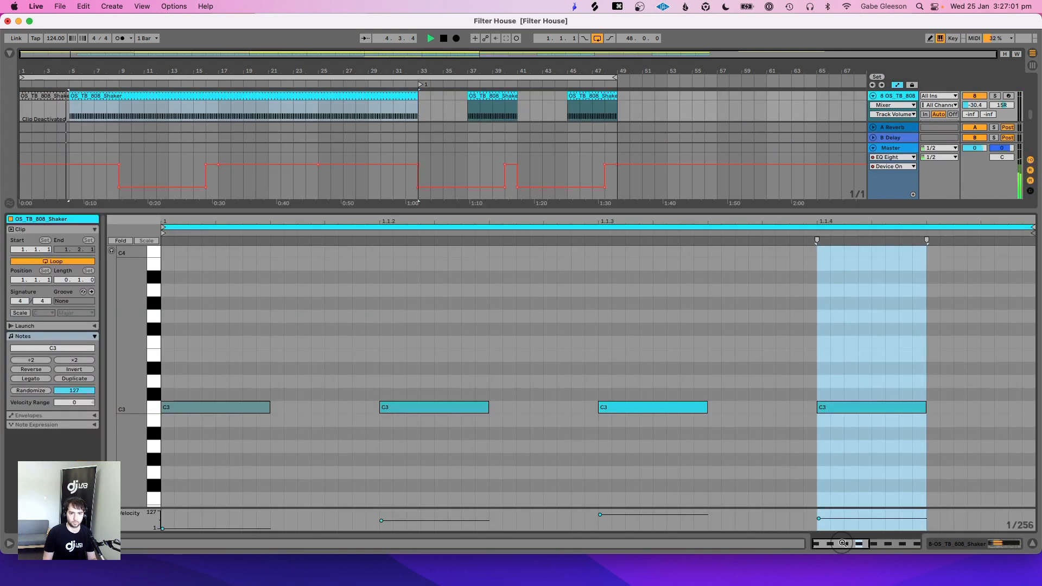
{"action": "left_click", "coordinate": [268, 445]}
{"action": "key", "text": "cmd+a"}
{"action": "left_click_drag", "start_coordinate": [270, 407], "coordinate": [383, 407]}
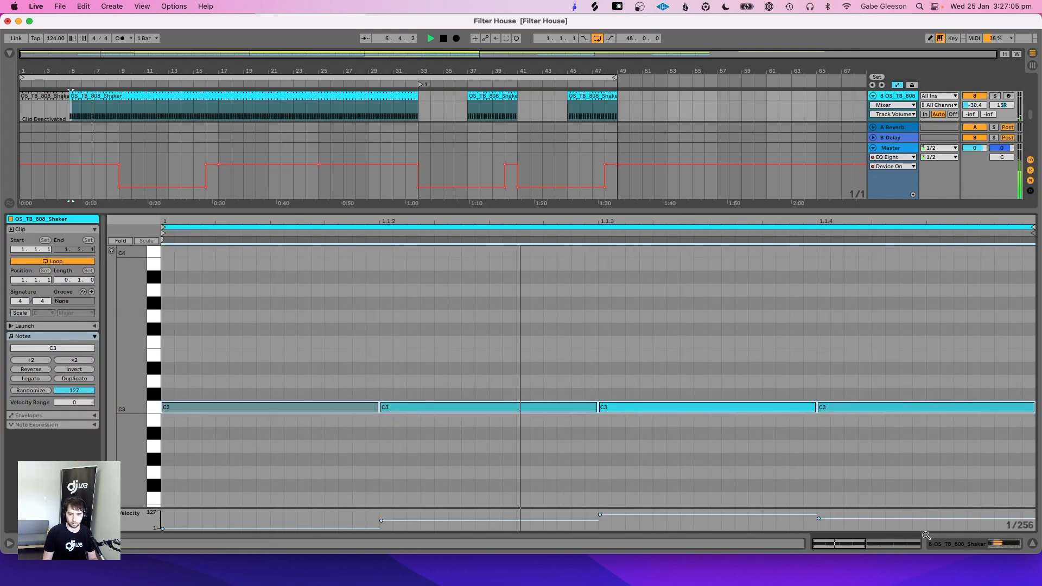
Step: Try adjusting the shaker's volume envelope release and undo it together with the note-length and clip-length changes
{"action": "left_click", "coordinate": [963, 546]}
{"action": "left_click", "coordinate": [269, 434]}
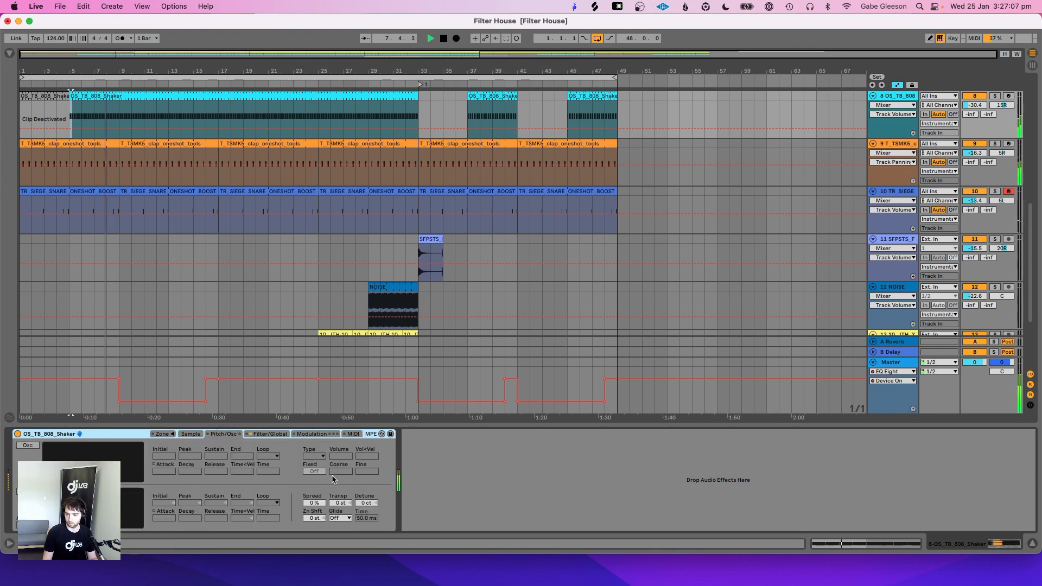
{"action": "left_click_drag", "start_coordinate": [328, 505], "coordinate": [330, 505]}
{"action": "key", "text": "super+z"}
{"action": "key", "text": "super+z"}
{"action": "key", "text": "super+z"}
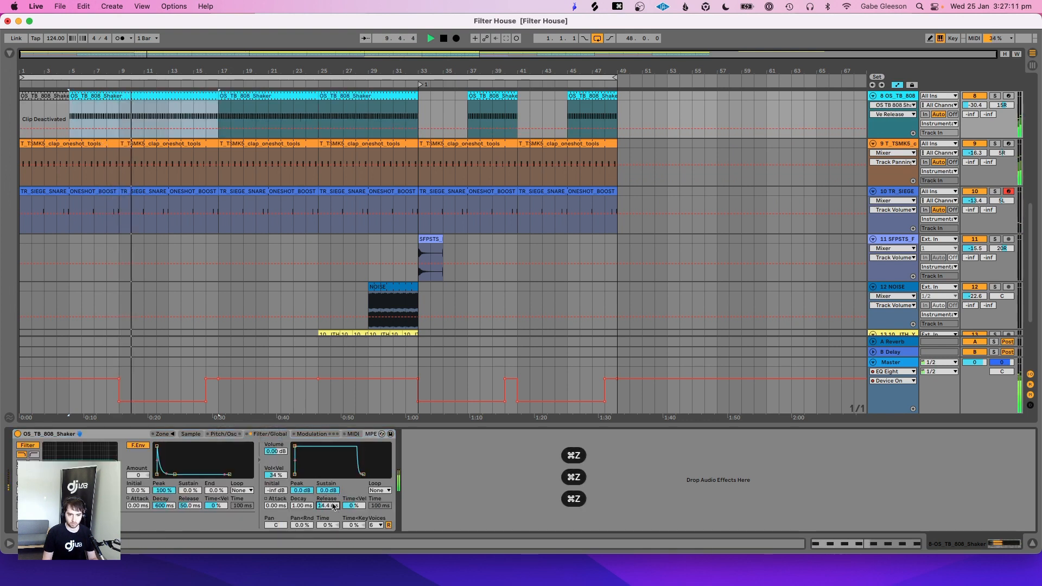
{"action": "left_click", "coordinate": [864, 544]}
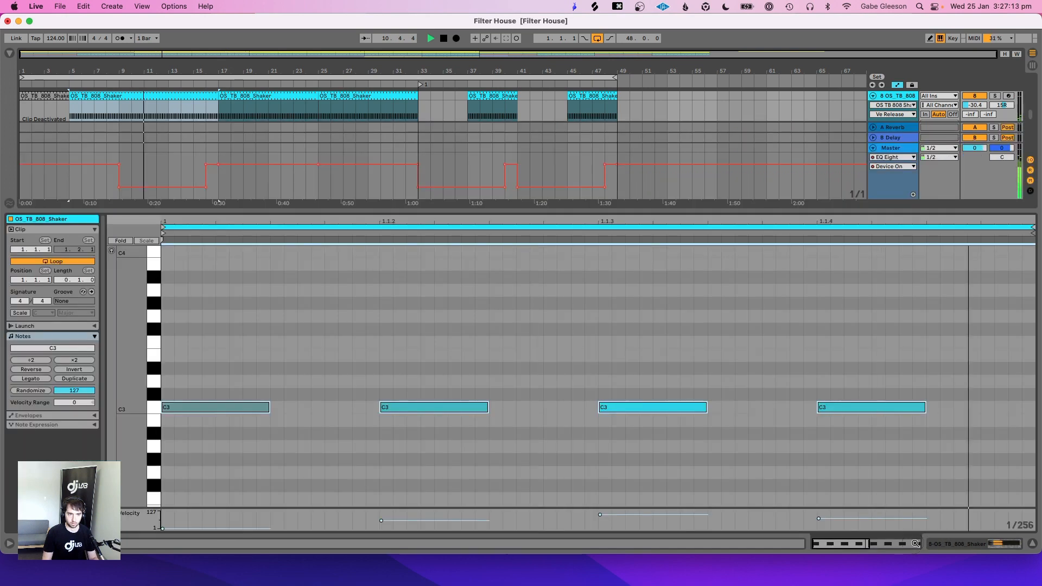
{"action": "key", "text": "shift+Tab"}
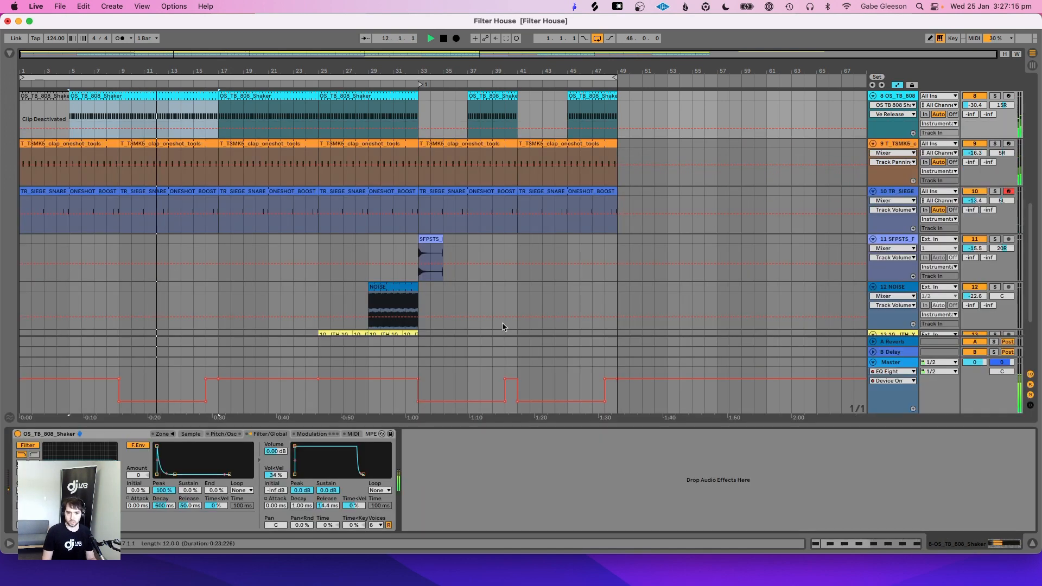
Step: Play the arrangement from bar 9 to hear the layered build
{"action": "scroll", "coordinate": [162, 217], "scroll_direction": "up", "scroll_amount": 10}
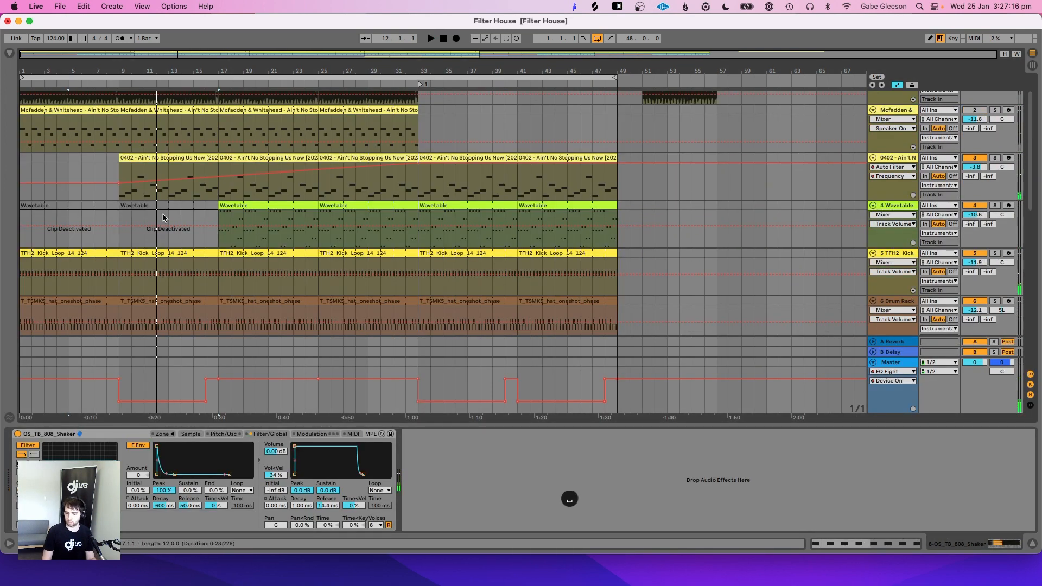
{"action": "left_click", "coordinate": [119, 228]}
{"action": "key", "text": "space"}
{"action": "scroll", "coordinate": [116, 239], "scroll_direction": "up", "scroll_amount": 2}
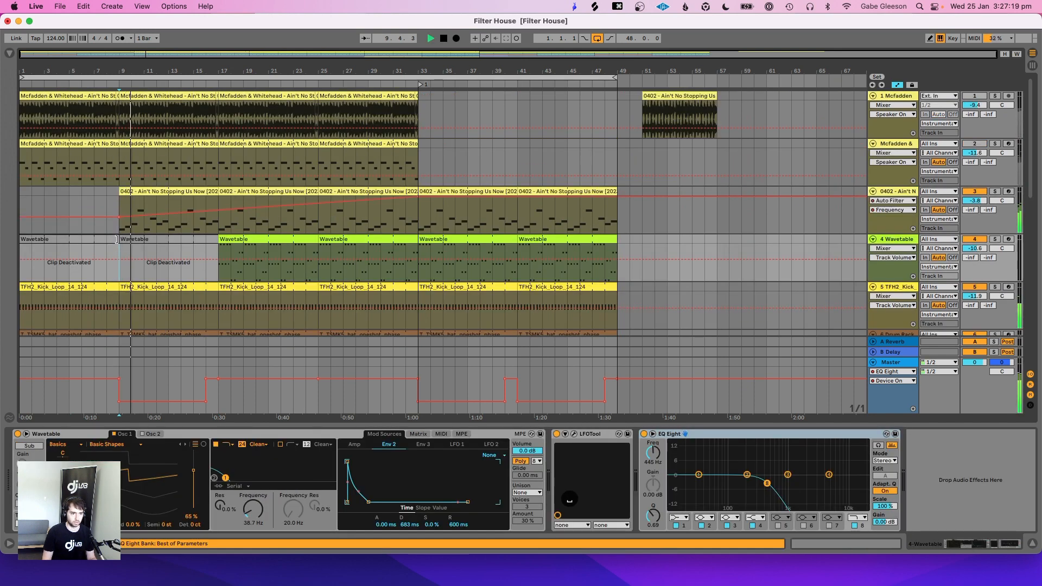
Step: Collapse the two Mcfadden & Whitehead tracks and review the remaining layers while the arrangement plays
{"action": "left_click", "coordinate": [872, 97]}
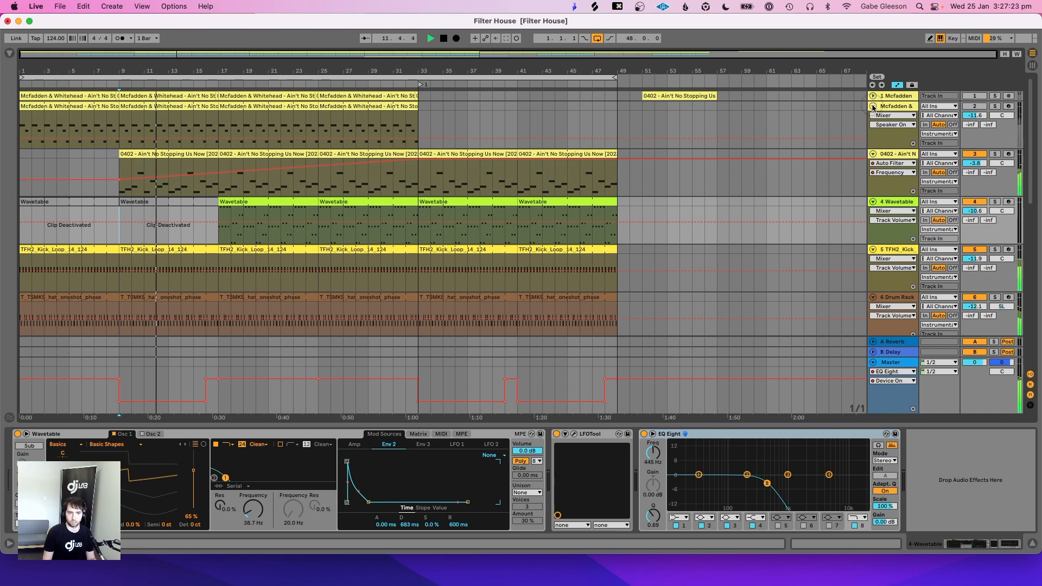
{"action": "left_click", "coordinate": [873, 107]}
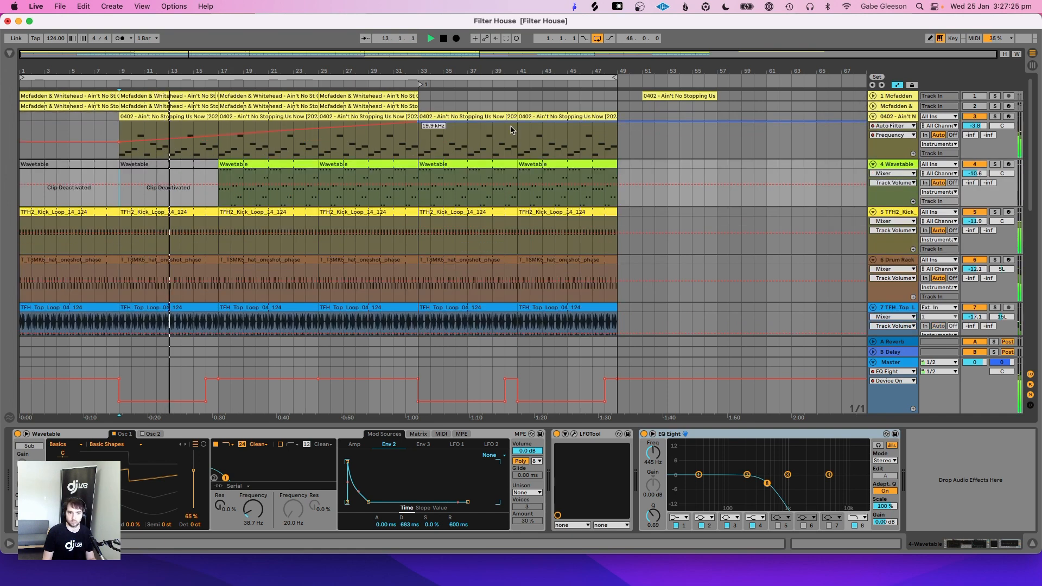
{"action": "scroll", "coordinate": [510, 131], "scroll_direction": "down", "scroll_amount": 10}
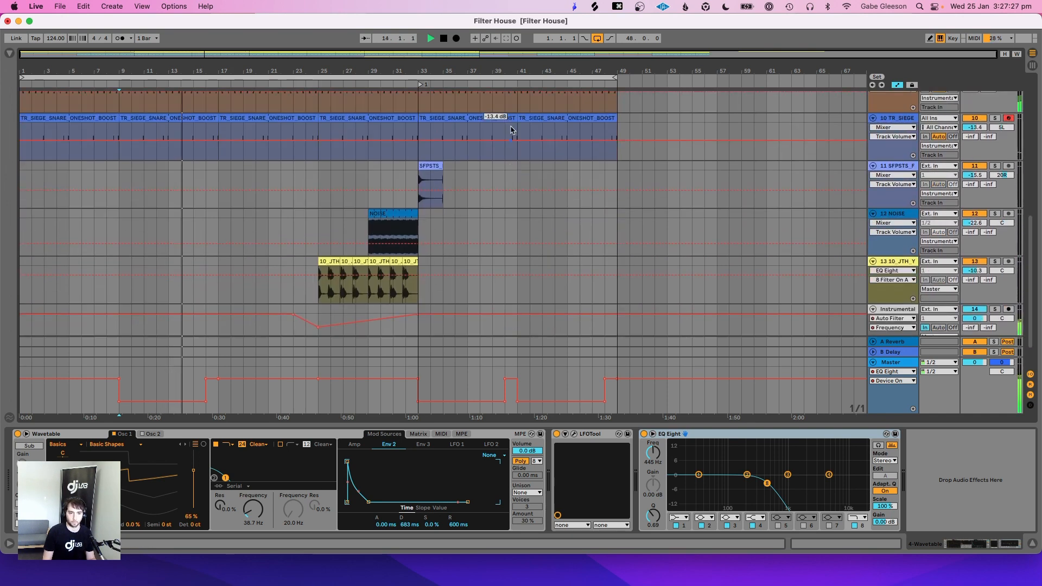
{"action": "scroll", "coordinate": [511, 130], "scroll_direction": "up", "scroll_amount": 8}
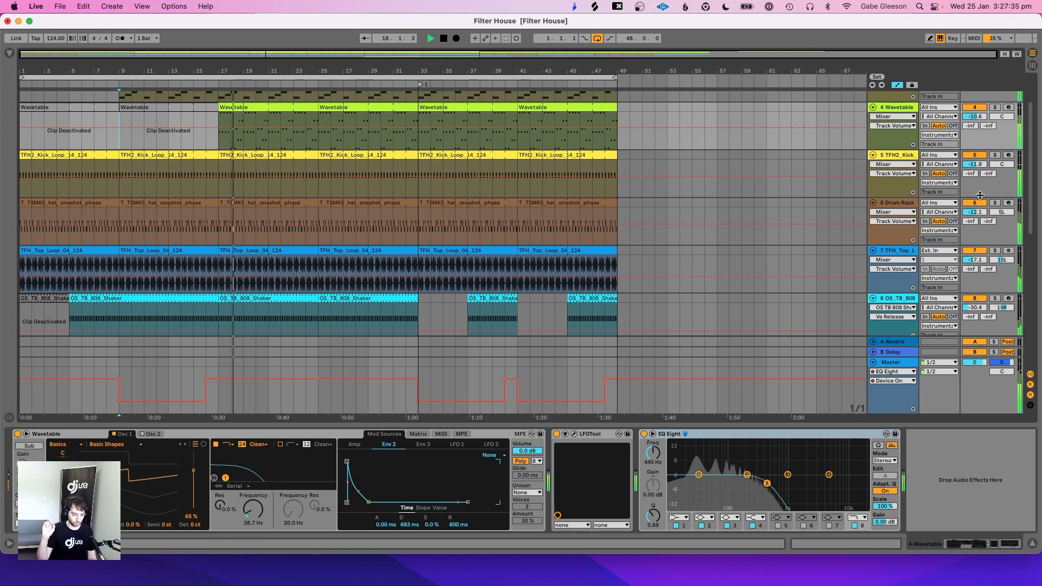
Step: Raise the bar 25 dip in the Instrumental Buss's Auto Filter frequency automation slightly
{"action": "scroll", "coordinate": [362, 200], "scroll_direction": "up", "scroll_amount": 3}
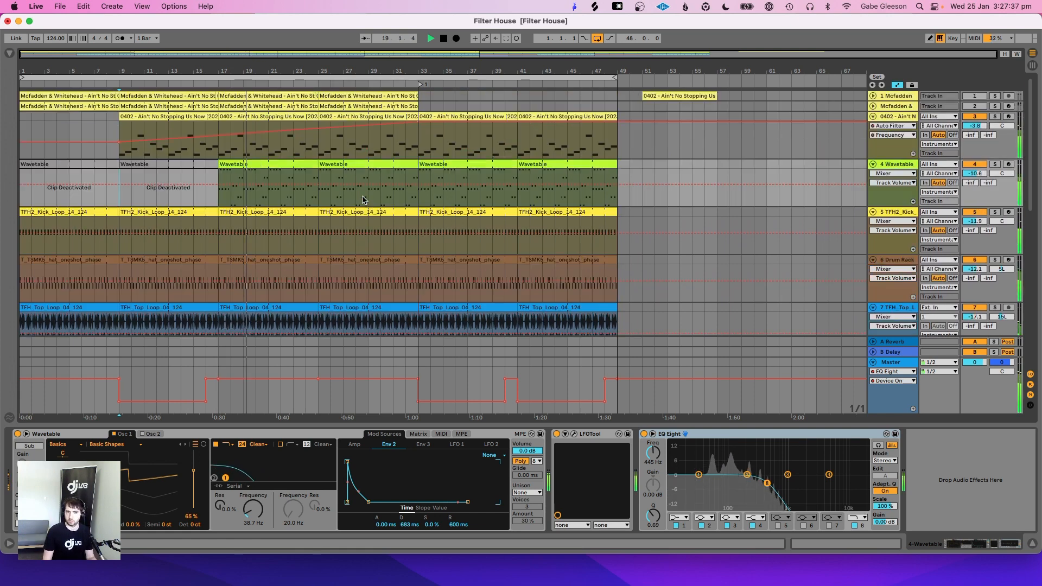
{"action": "scroll", "coordinate": [362, 199], "scroll_direction": "down", "scroll_amount": 3}
{"action": "scroll", "coordinate": [362, 199], "scroll_direction": "down", "scroll_amount": 5}
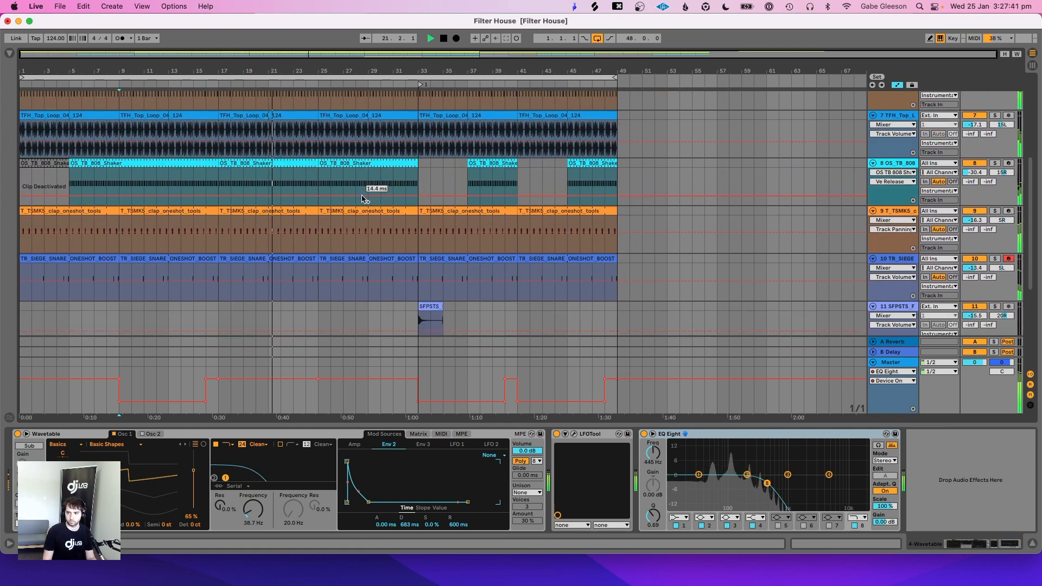
{"action": "left_click", "coordinate": [319, 372]}
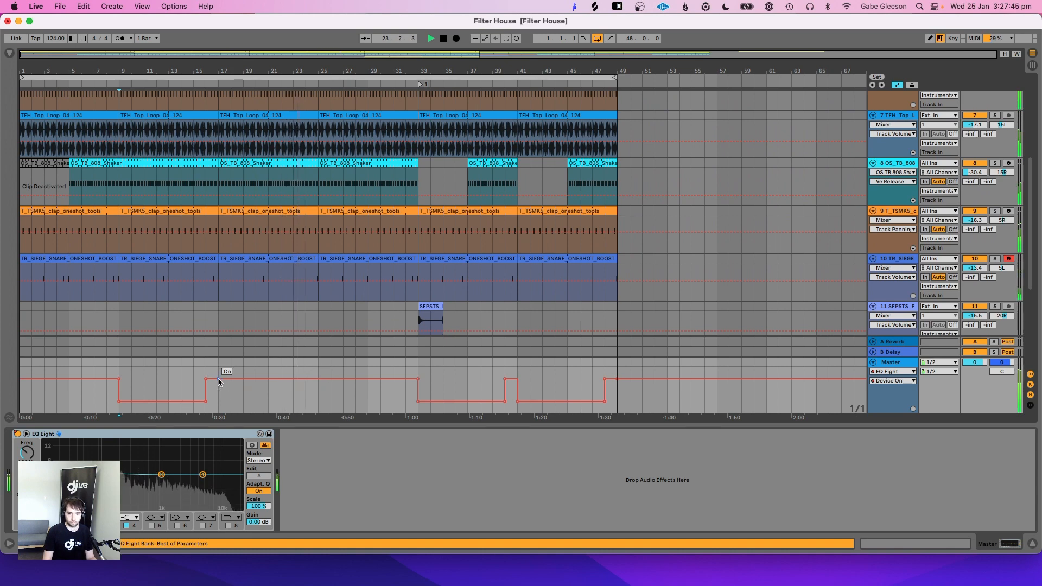
{"action": "scroll", "coordinate": [336, 234], "scroll_direction": "down", "scroll_amount": 5}
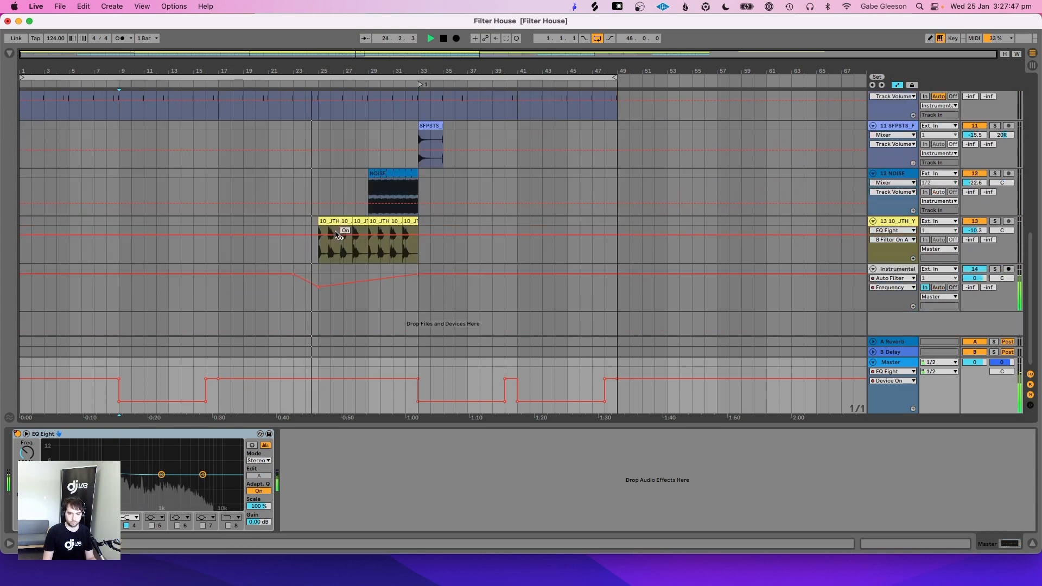
{"action": "left_click_drag", "start_coordinate": [321, 291], "coordinate": [320, 289]}
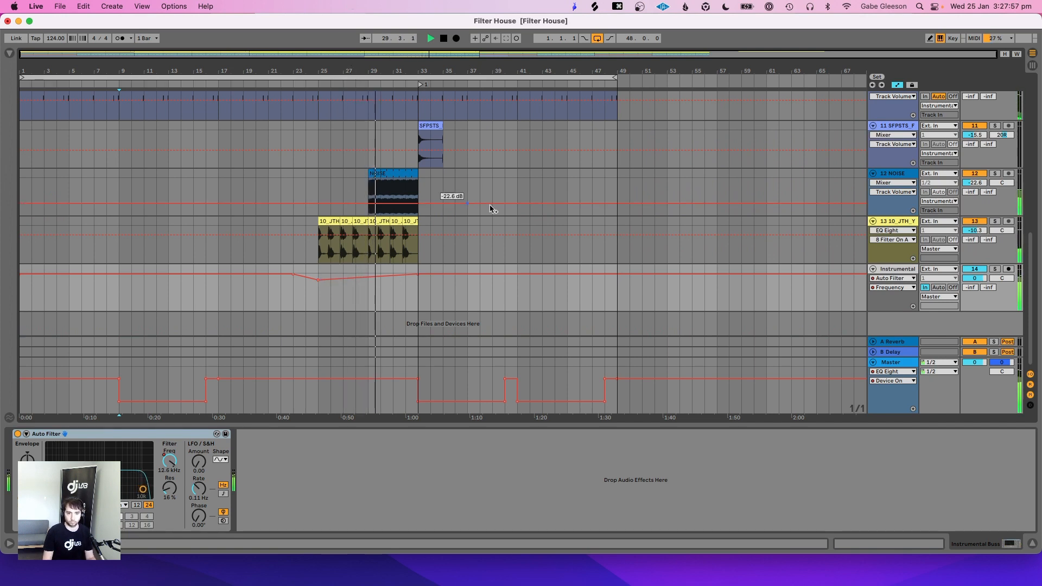
Step: Automate the NOISE track's Auto Filter frequency to rise from about 3 kHz at bar 29 to fully open at bar 33
{"action": "left_click", "coordinate": [896, 185]}
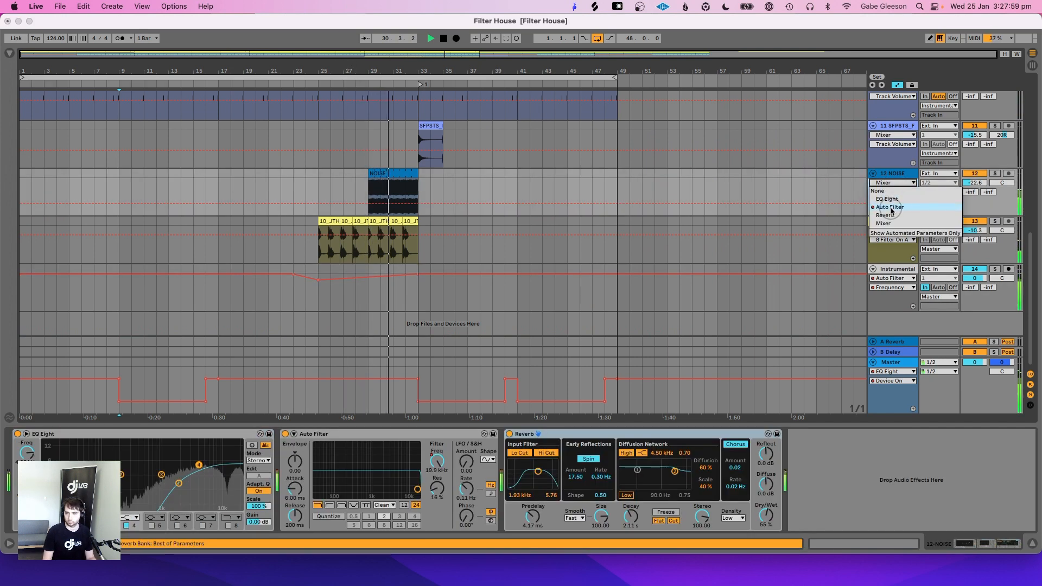
{"action": "left_click", "coordinate": [890, 207]}
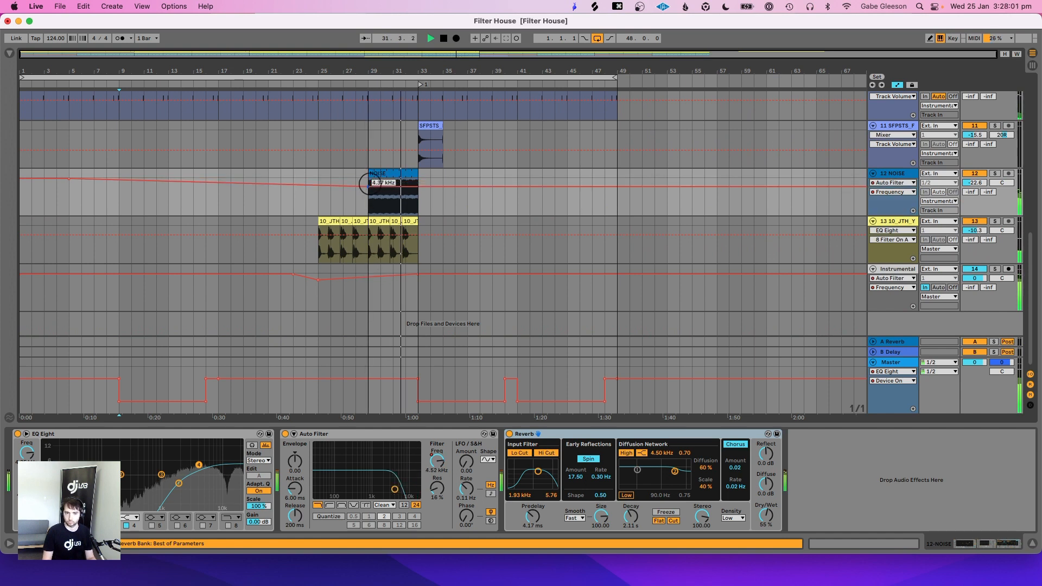
{"action": "left_click_drag", "start_coordinate": [369, 184], "coordinate": [421, 170]}
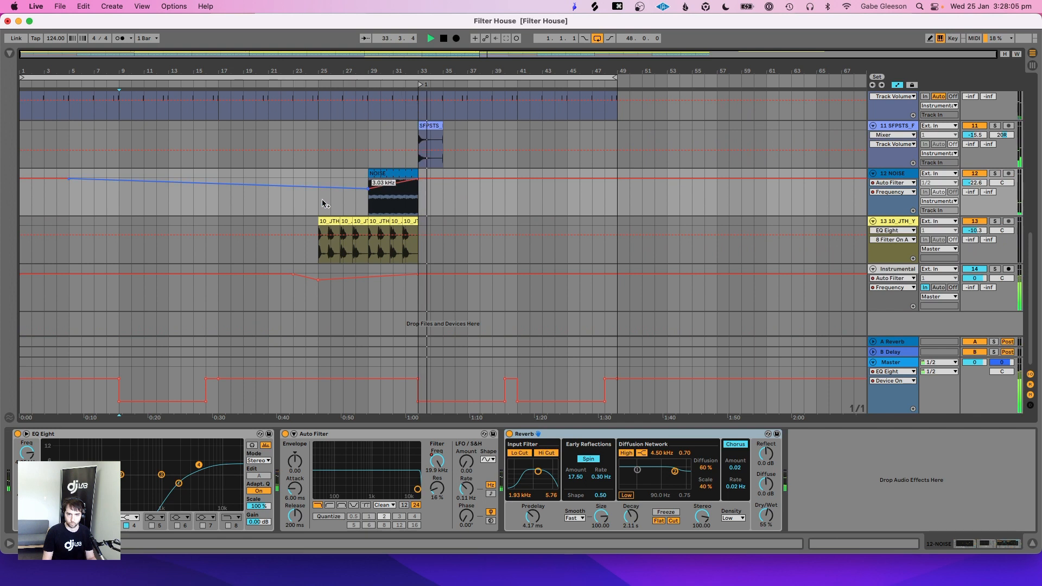
Step: Restart playback from bar 25 and mute the Yeah Like This vocal loop track
{"action": "key", "text": "space"}
{"action": "key", "text": "space"}
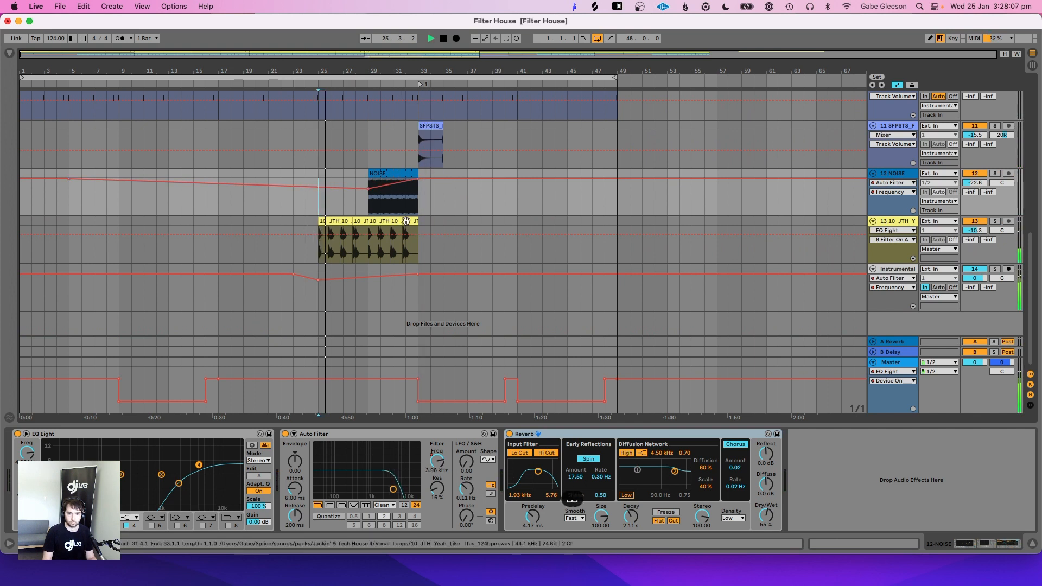
{"action": "left_click", "coordinate": [410, 242]}
{"action": "left_click", "coordinate": [974, 221]}
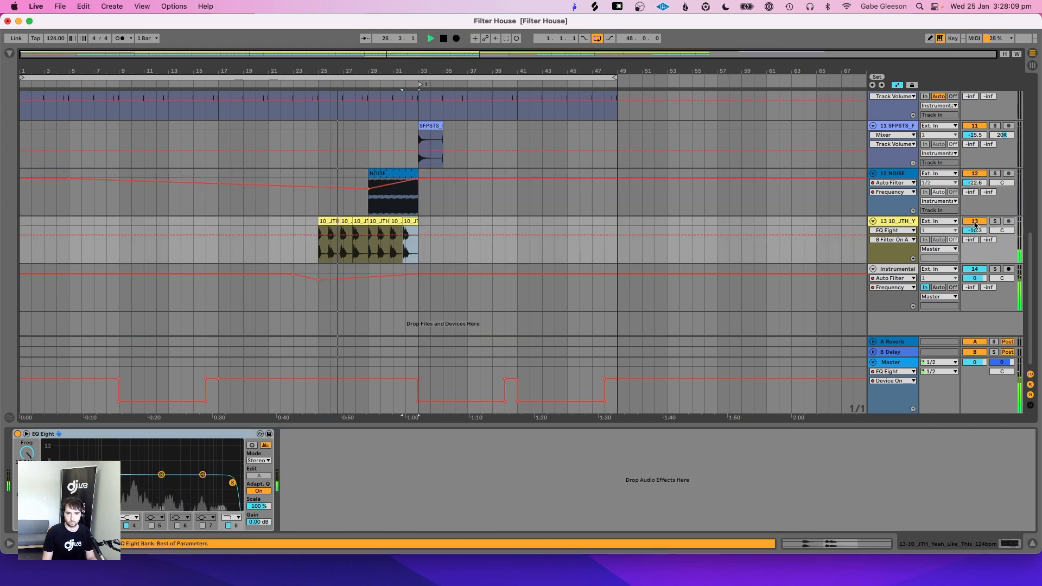
Step: Lower the start of the NOISE filter sweep at bar 29, removing its earlier breakpoint, and remove the dip from the Instrumental Buss filter automation
{"action": "left_click", "coordinate": [70, 182]}
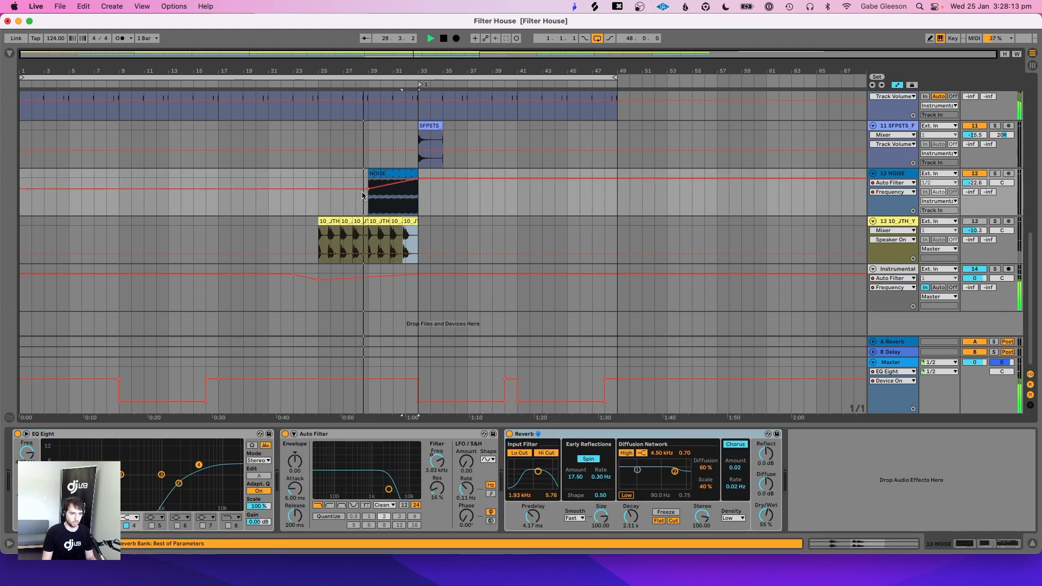
{"action": "left_click_drag", "start_coordinate": [369, 190], "coordinate": [367, 189]}
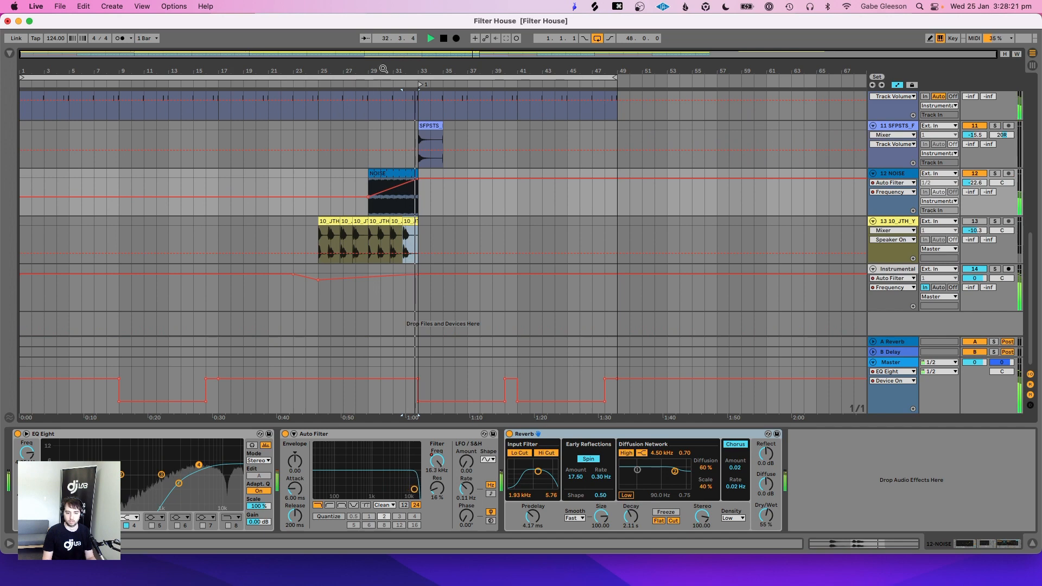
{"action": "left_click", "coordinate": [319, 281]}
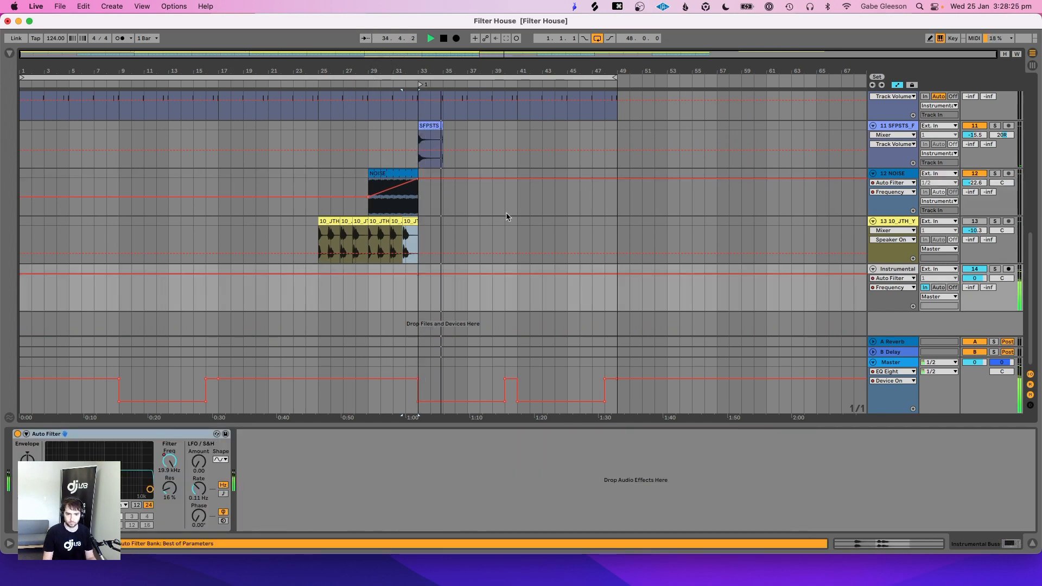
Step: Delete the shaker clip at bars 37–41 and extend the last shaker clip to span bars 41–49
{"action": "scroll", "coordinate": [506, 217], "scroll_direction": "up", "scroll_amount": 10}
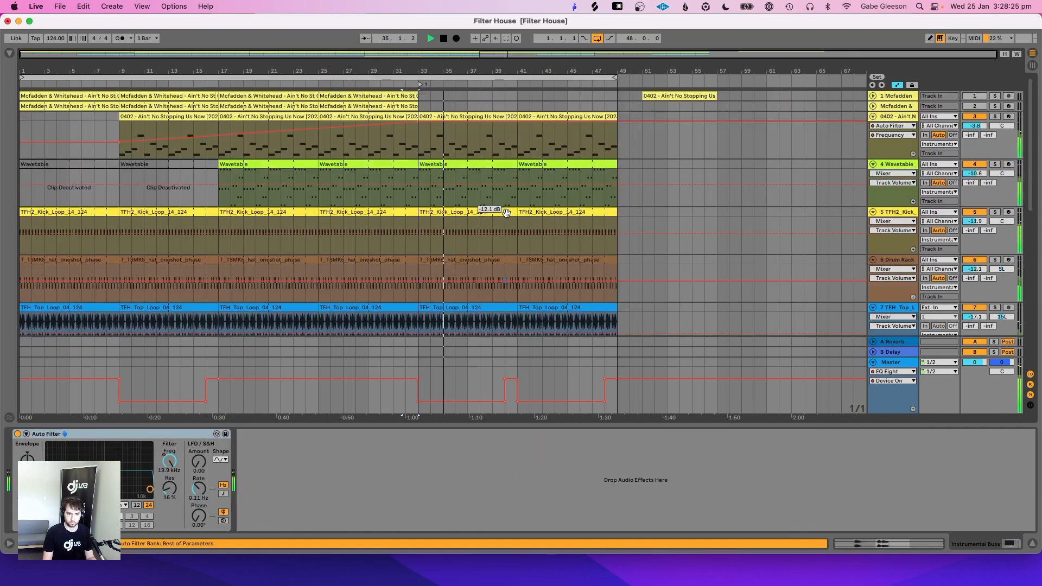
{"action": "left_click", "coordinate": [506, 66]}
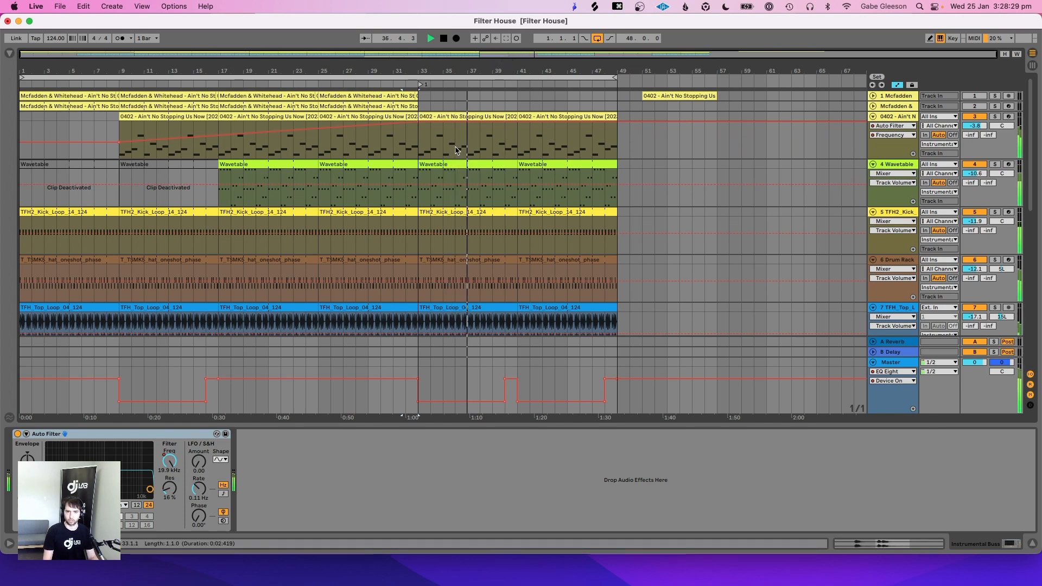
{"action": "scroll", "coordinate": [456, 150], "scroll_direction": "down", "scroll_amount": 5}
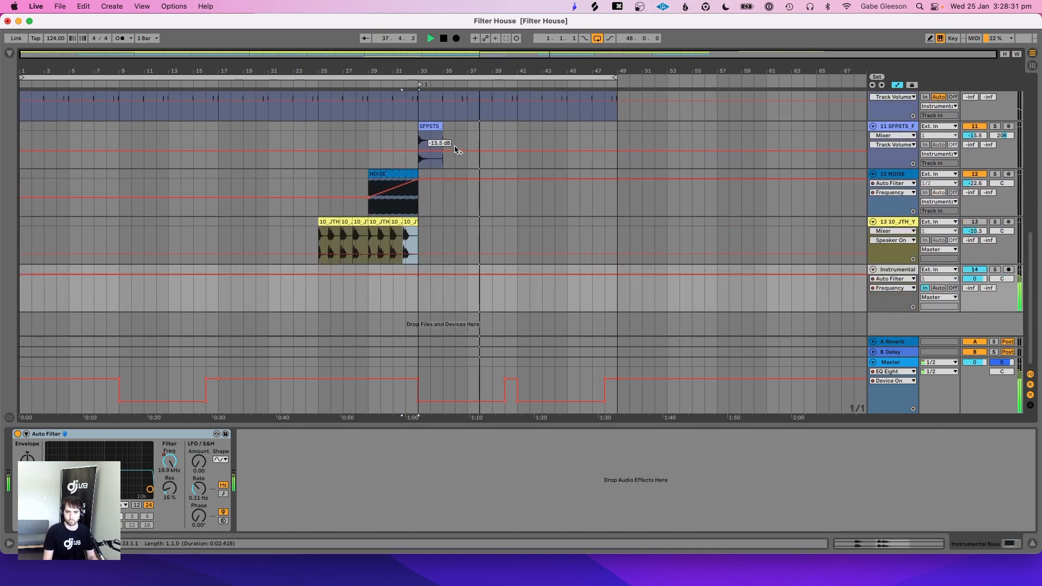
{"action": "left_click", "coordinate": [494, 298]}
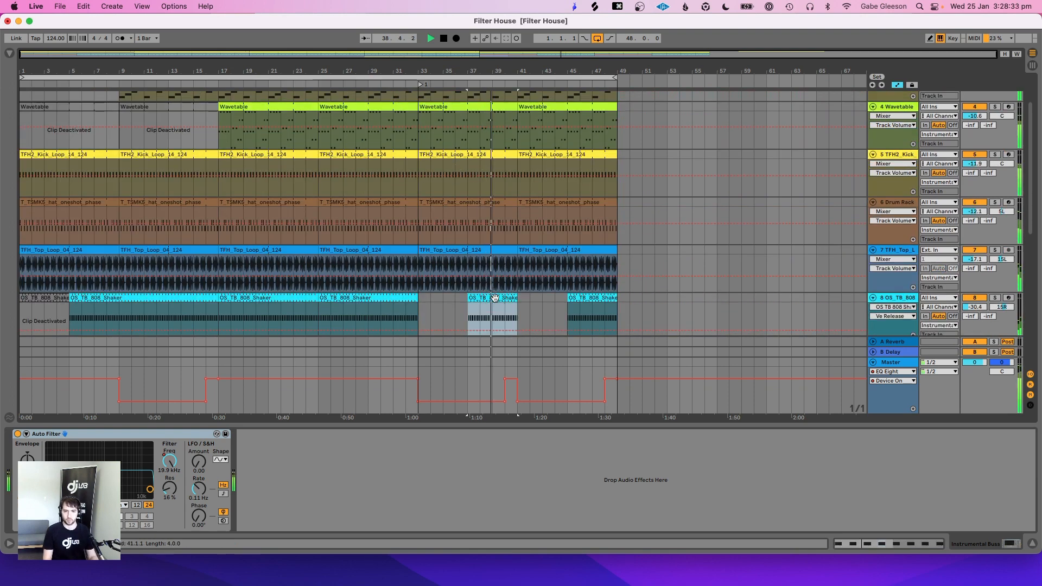
{"action": "left_click_drag", "start_coordinate": [525, 297], "coordinate": [619, 302]}
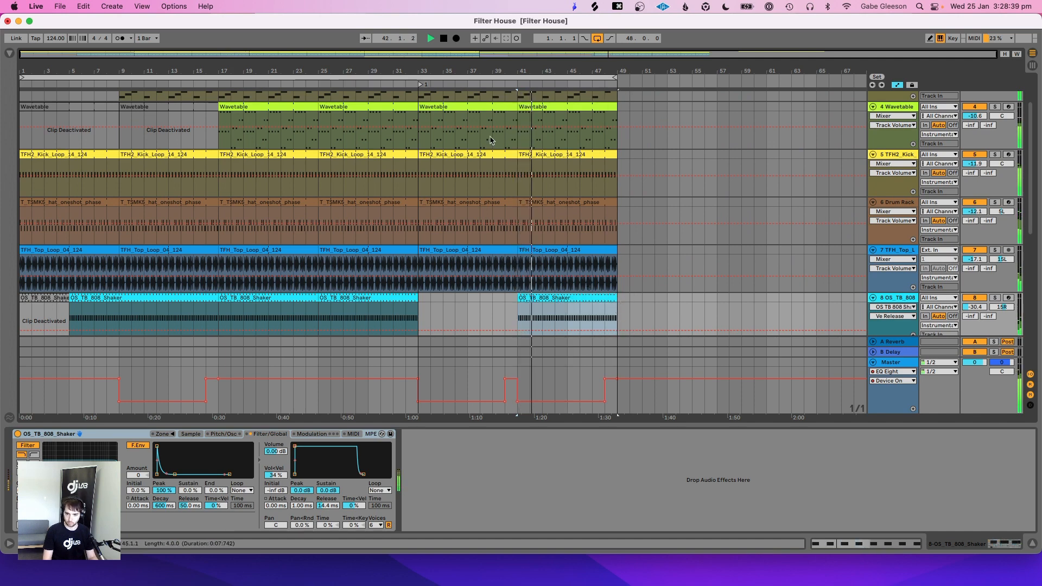
Step: Duplicate the time of the drop section from bar 33 to bar 49 across all tracks
{"action": "scroll", "coordinate": [472, 107], "scroll_direction": "up", "scroll_amount": 3}
{"action": "left_click", "coordinate": [456, 116]}
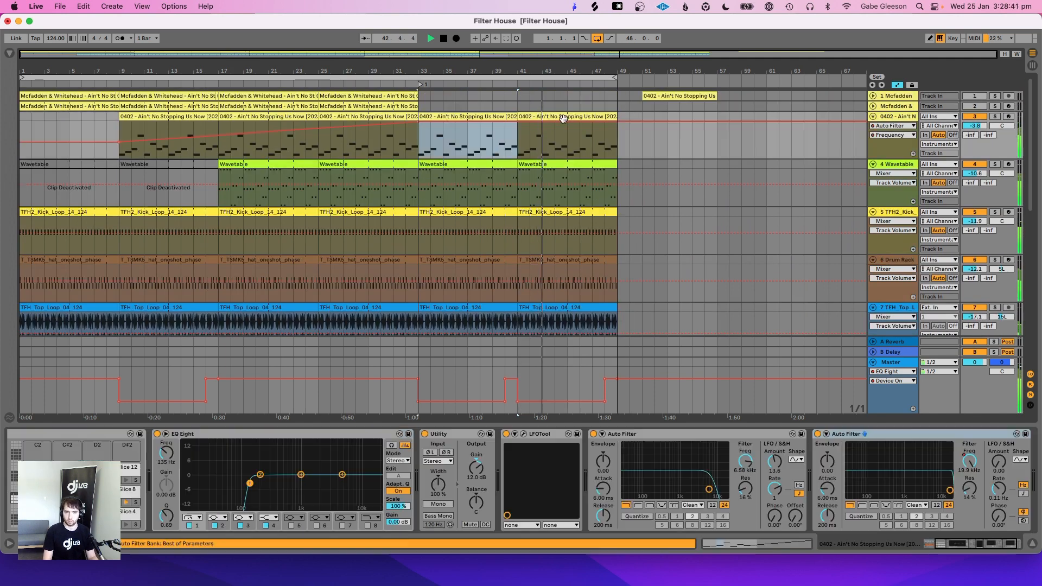
{"action": "left_click", "coordinate": [553, 117], "text": "shift"}
{"action": "left_click", "coordinate": [85, 6]}
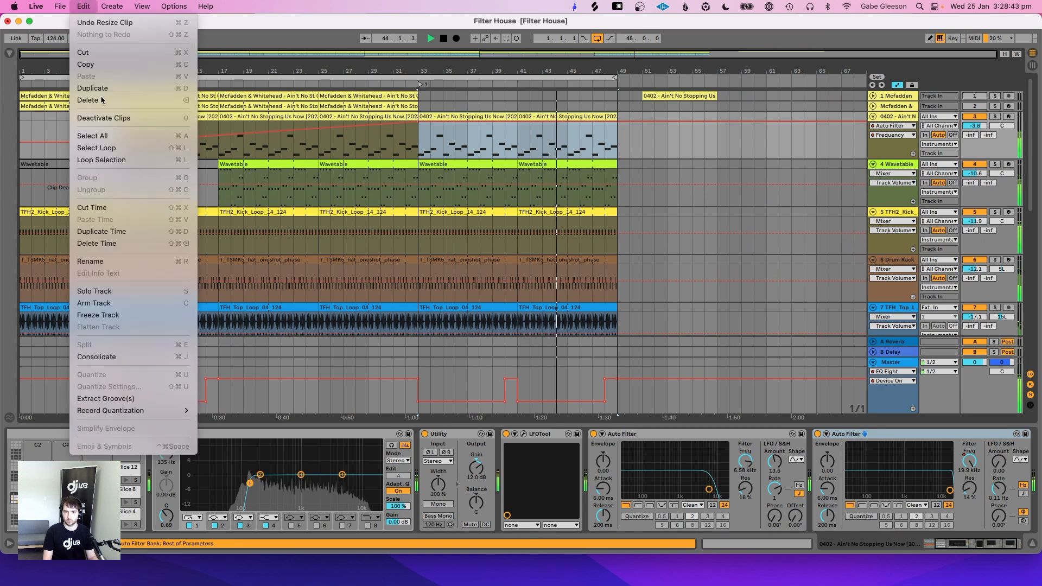
{"action": "left_click", "coordinate": [123, 232]}
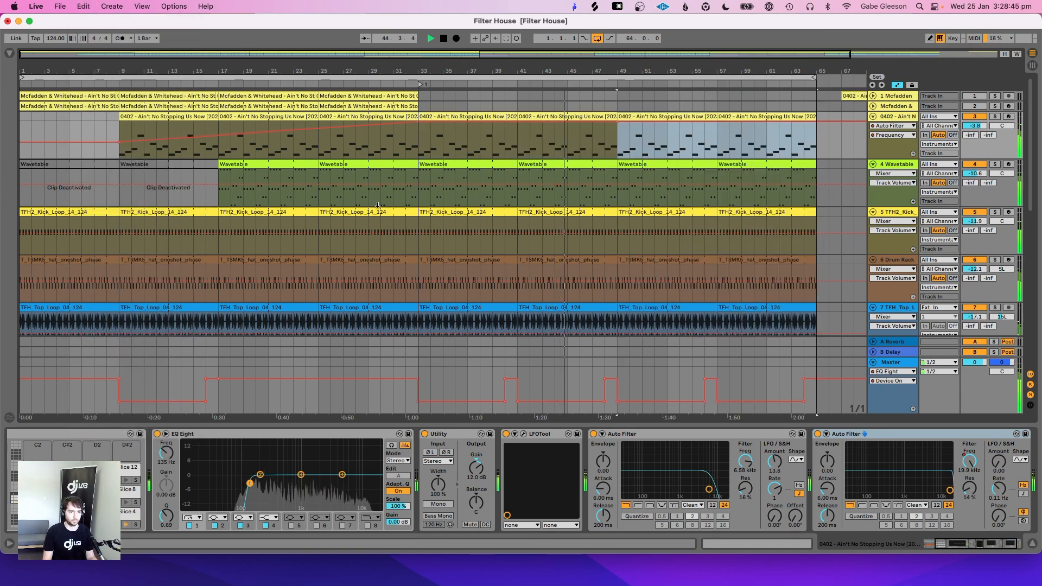
Step: Extend the shaker clip starting at bar 41 so it runs continuously to bar 65
{"action": "scroll", "coordinate": [441, 206], "scroll_direction": "right", "scroll_amount": 4}
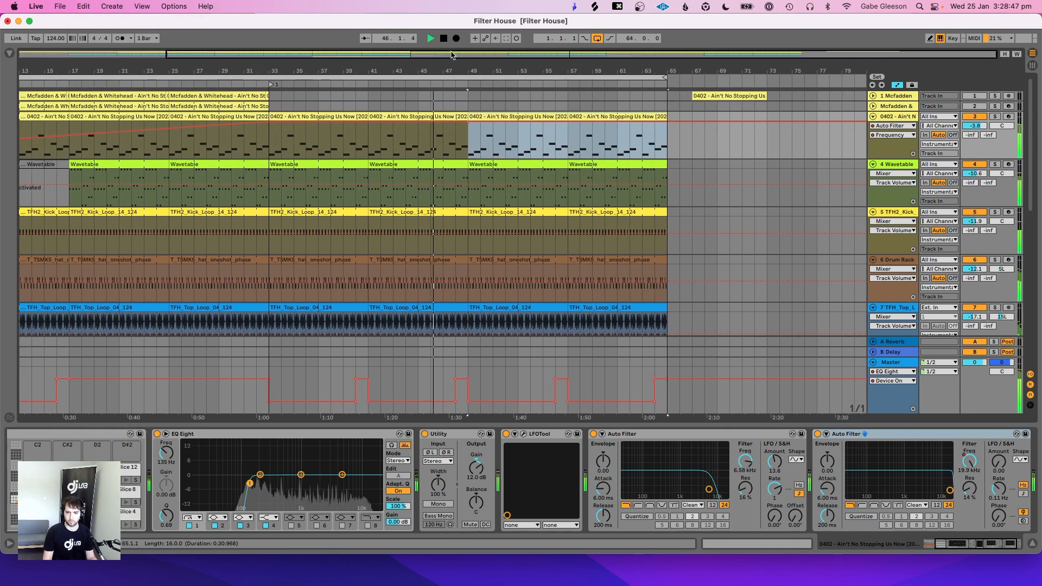
{"action": "left_click_drag", "start_coordinate": [441, 61], "coordinate": [442, 70]}
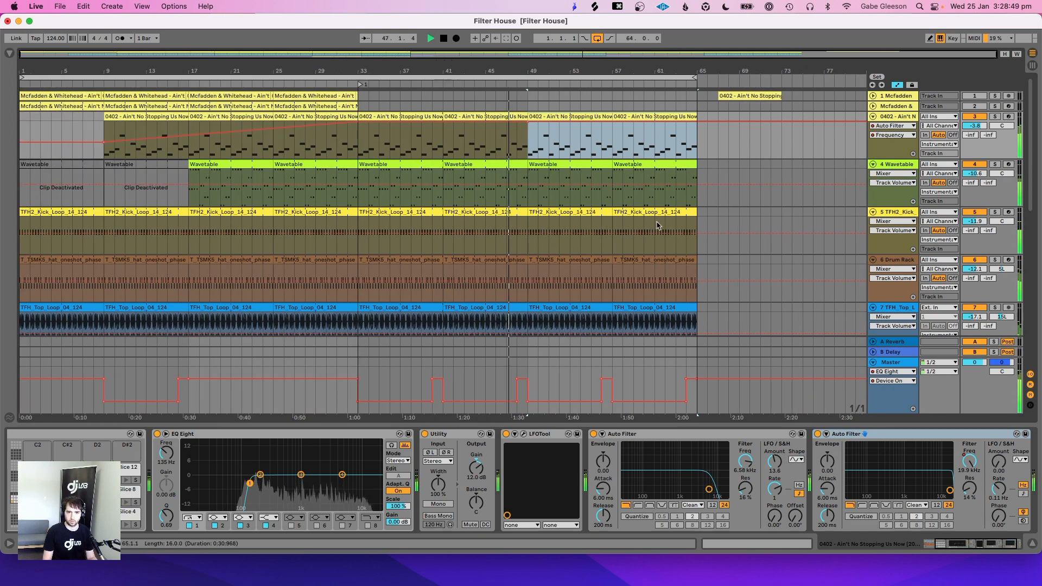
{"action": "scroll", "coordinate": [658, 225], "scroll_direction": "down", "scroll_amount": 10}
{"action": "scroll", "coordinate": [656, 225], "scroll_direction": "up", "scroll_amount": 10}
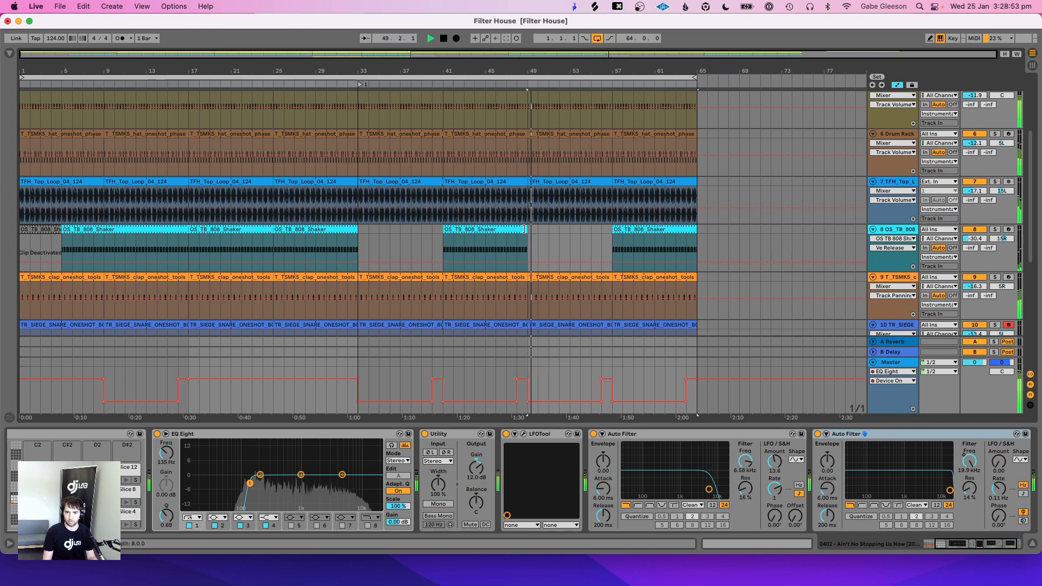
{"action": "left_click_drag", "start_coordinate": [524, 236], "coordinate": [691, 229]}
Step: Delete the duplicated crash clip at bar 49 and stop playback
{"action": "scroll", "coordinate": [541, 220], "scroll_direction": "down", "scroll_amount": 6}
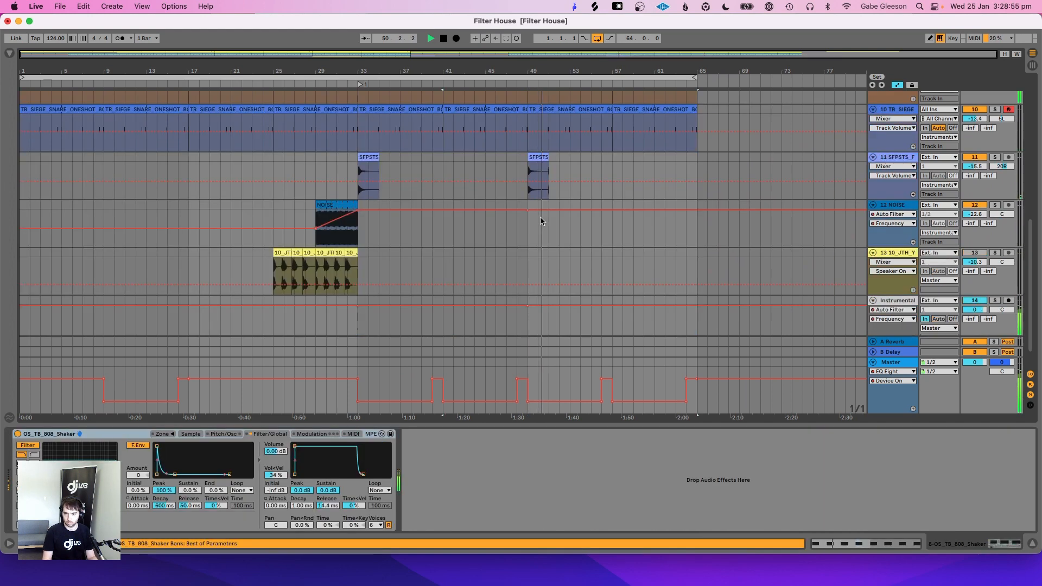
{"action": "left_click", "coordinate": [540, 221]}
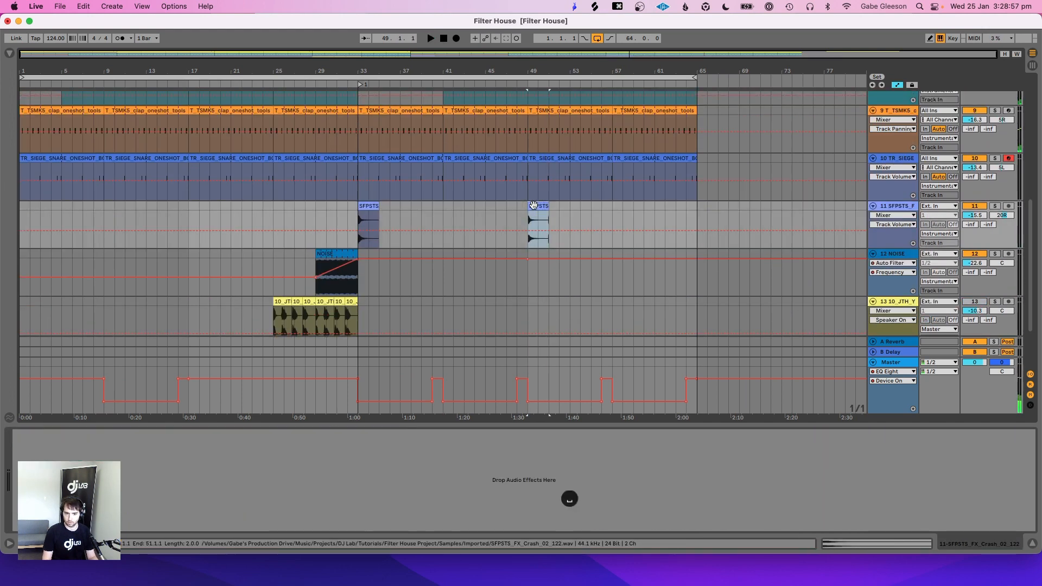
{"action": "key", "text": "BackSpace"}
Step: Insert a new MIDI track directly below the OS_TB_808_Shaker track
{"action": "scroll", "coordinate": [597, 244], "scroll_direction": "up", "scroll_amount": 3}
{"action": "scroll", "coordinate": [602, 253], "scroll_direction": "up", "scroll_amount": 1}
{"action": "left_click", "coordinate": [598, 254]}
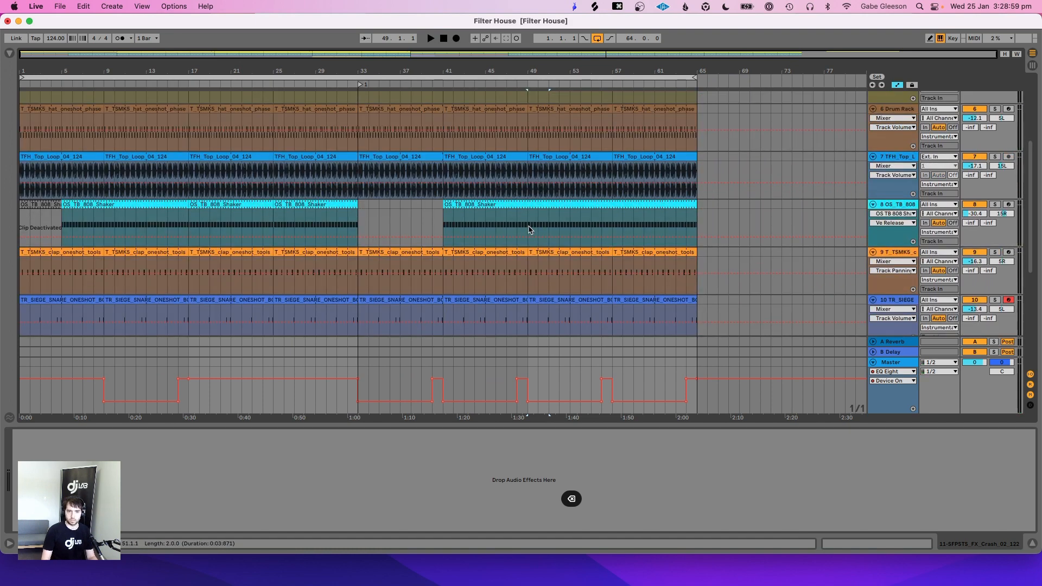
{"action": "left_click", "coordinate": [876, 205]}
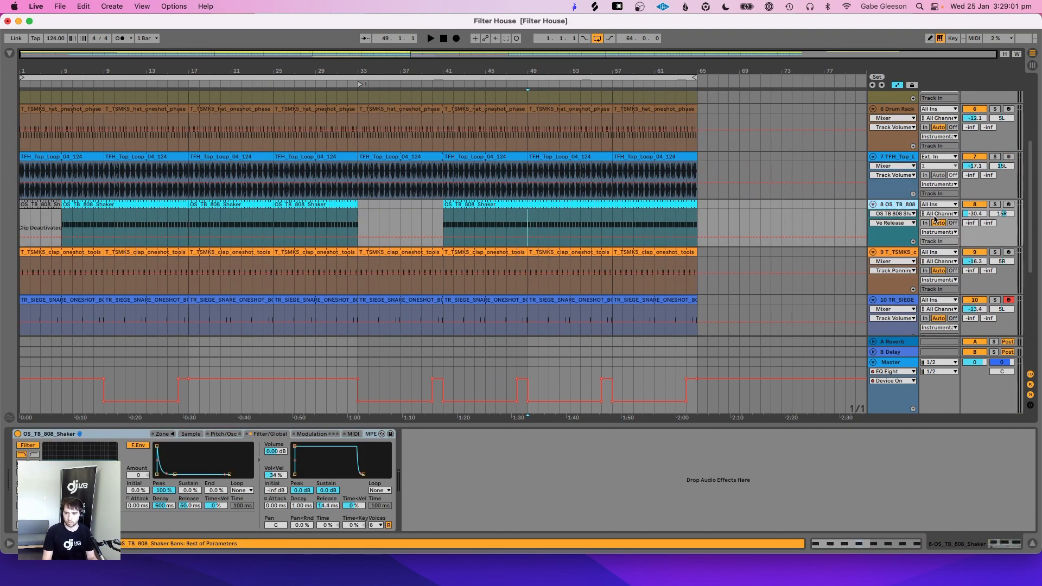
{"action": "key", "text": "super+shift+t"}
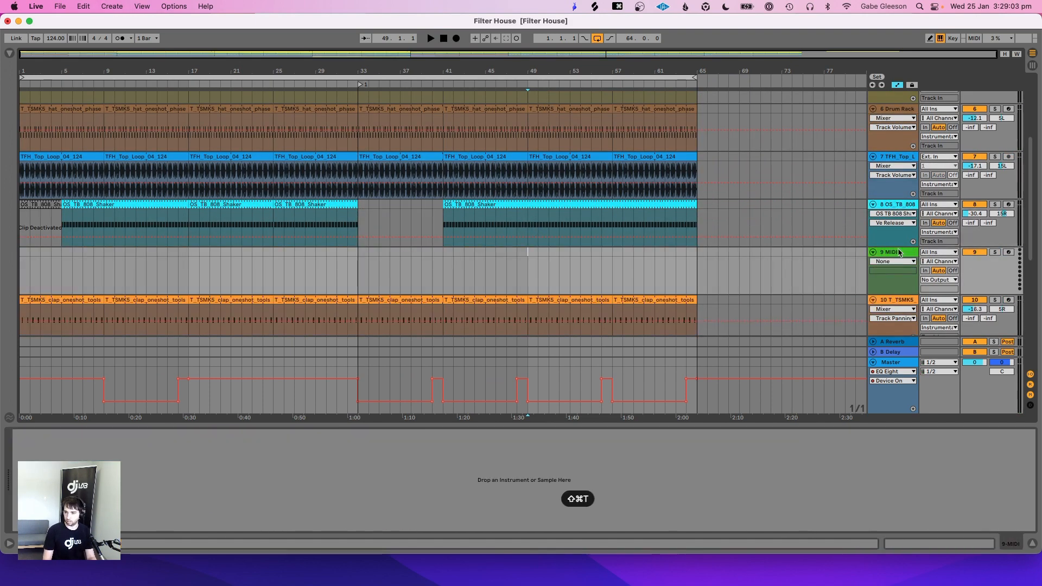
Step: Load a Sampler instrument onto the new MIDI track and close the browser
{"action": "left_click", "coordinate": [9, 53]}
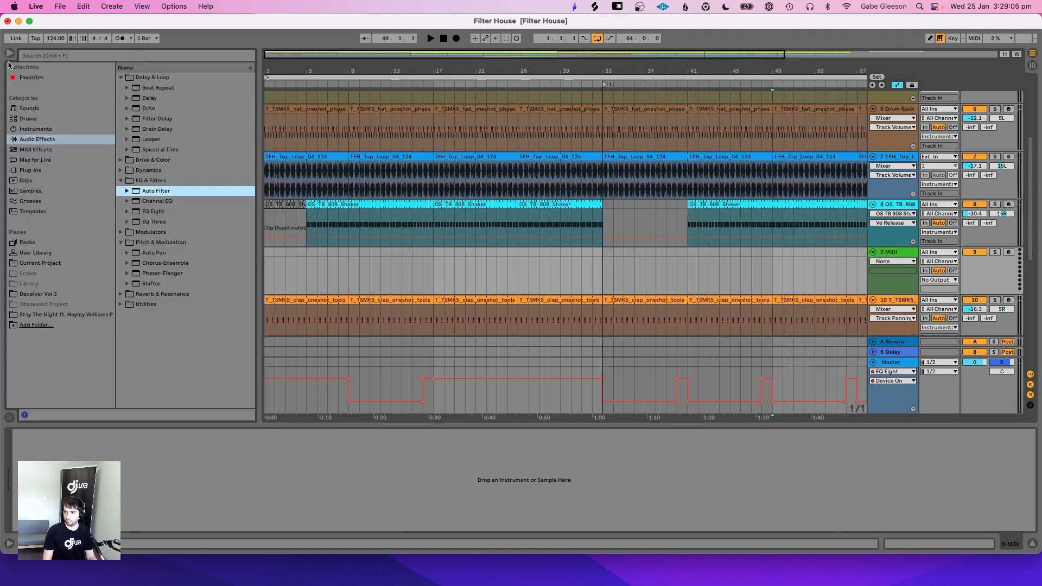
{"action": "left_click", "coordinate": [39, 129]}
{"action": "left_click", "coordinate": [146, 171]}
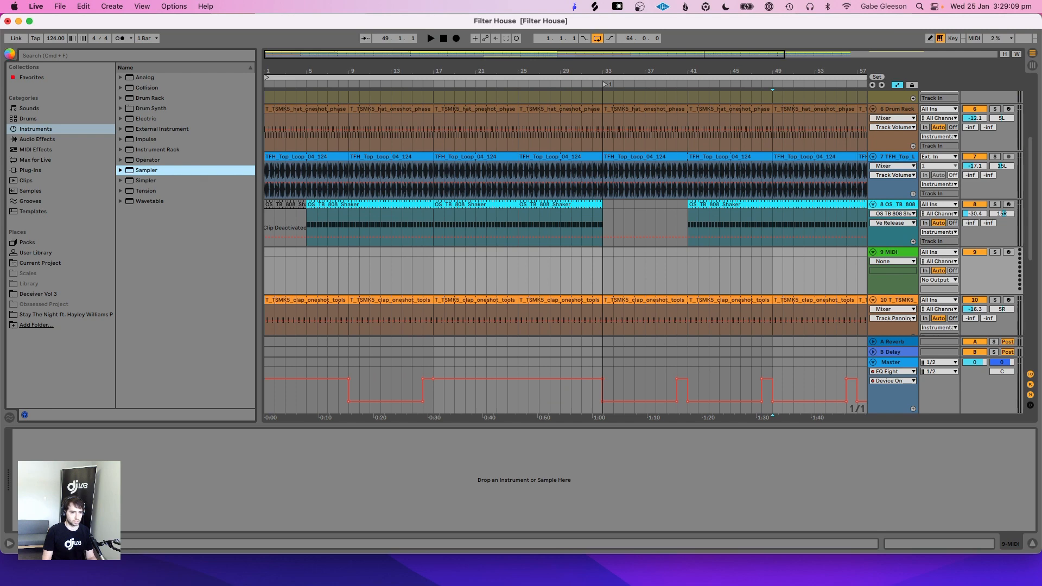
{"action": "key", "text": "Return"}
{"action": "left_click", "coordinate": [10, 55]}
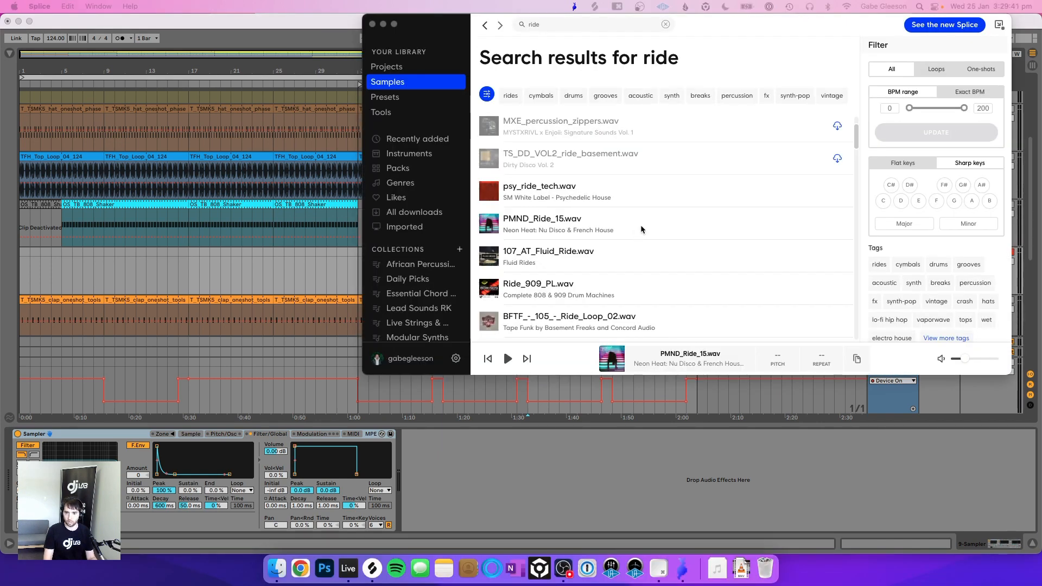
Step: Load PMND_Ride_15.wav from Splice into the Sampler and set its track to -17.2 dB, panned 15L, during playback
{"action": "left_click_drag", "start_coordinate": [673, 223], "coordinate": [184, 482]}
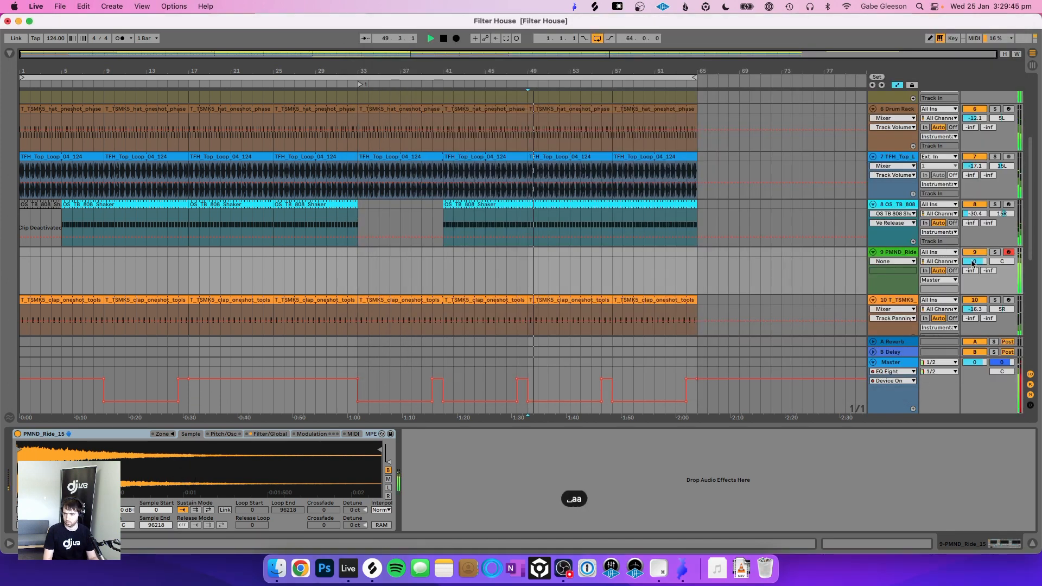
{"action": "left_click_drag", "start_coordinate": [974, 264], "coordinate": [999, 280]}
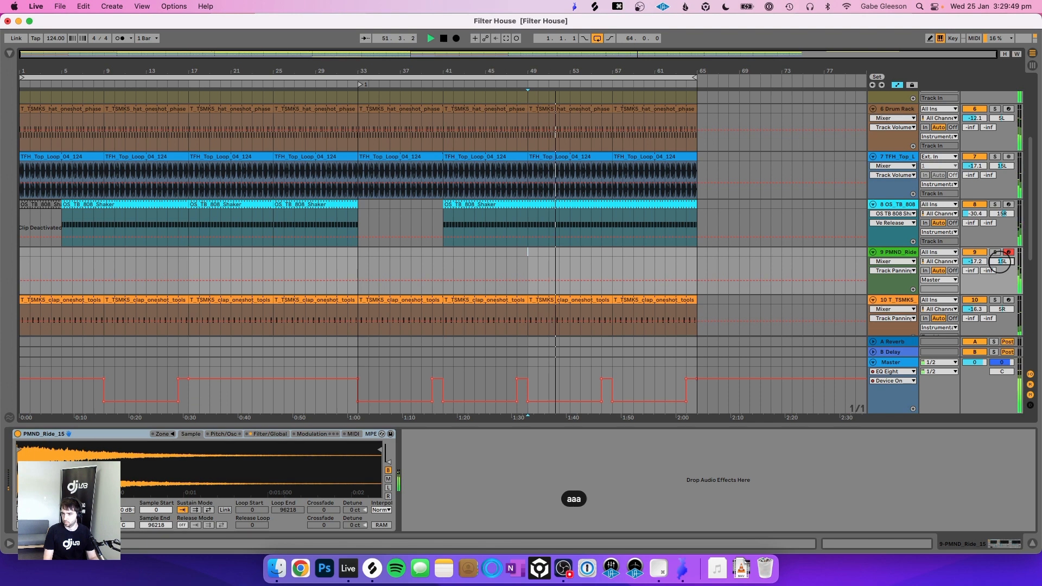
{"action": "key", "text": "space"}
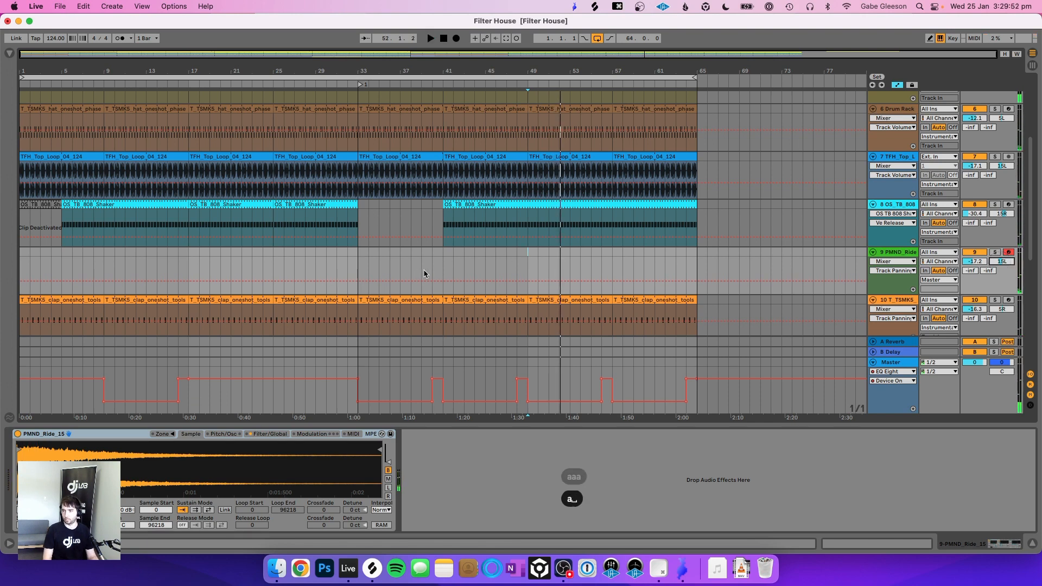
Step: Record repeated C3 ride hits into a new clip on the PMND_Ride track from just before bar 49 to bar 51
{"action": "left_click", "coordinate": [516, 266]}
{"action": "key", "text": "F9"}
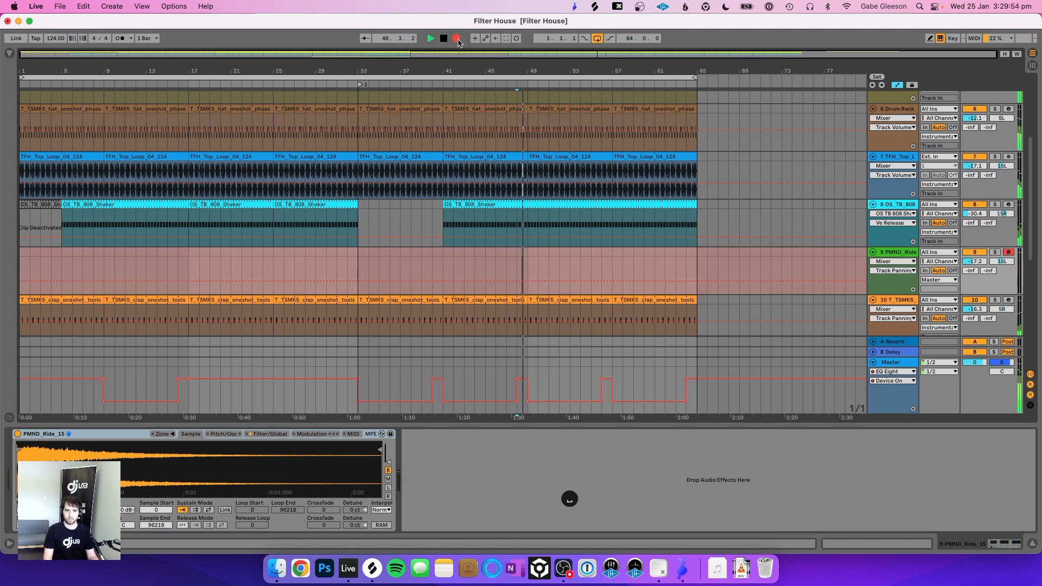
{"action": "key", "text": "a"}
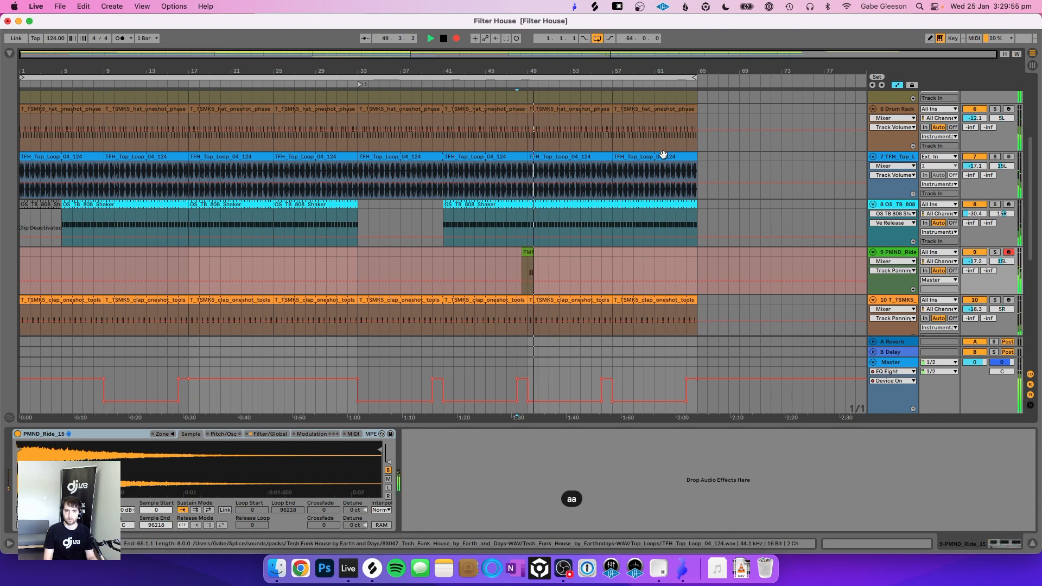
{"action": "key", "text": "a"}
{"action": "key", "text": "a"}
{"action": "key", "text": "a"}
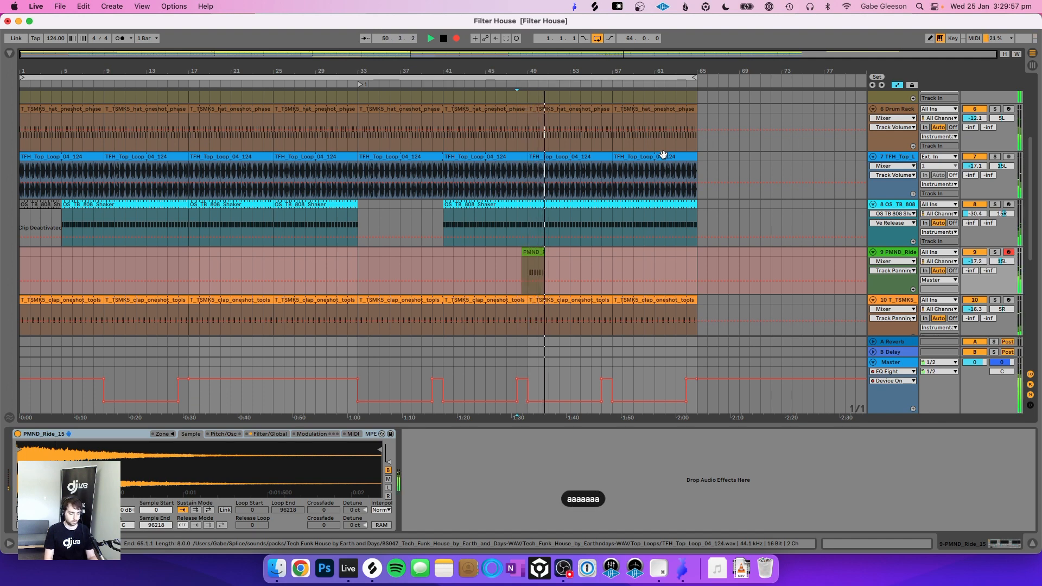
{"action": "key", "text": "space"}
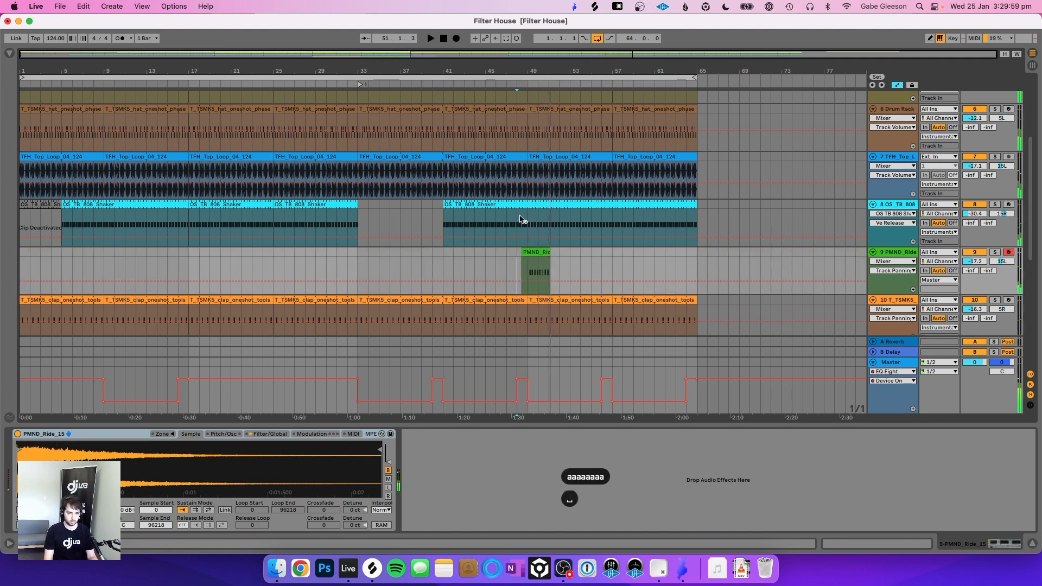
Step: Trim the recorded ride clip to start at bar 49, consolidate its first bar, and quantize all its notes
{"action": "left_click_drag", "start_coordinate": [526, 254], "coordinate": [547, 251]}
{"action": "left_click", "coordinate": [528, 264]}
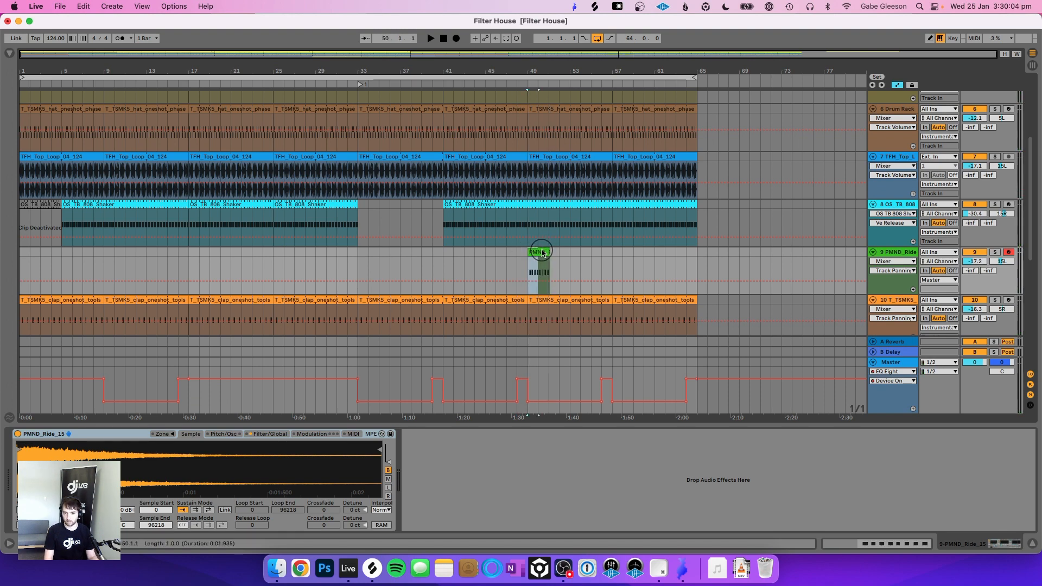
{"action": "key", "text": "shift+Tab"}
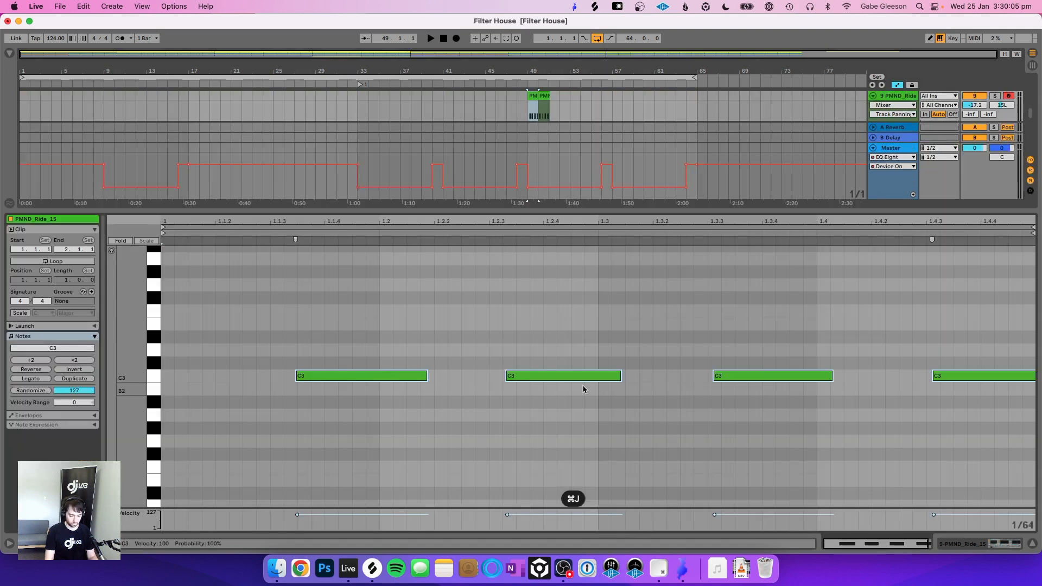
{"action": "key", "text": "super+a"}
{"action": "key", "text": "super+u"}
{"action": "key", "text": "space"}
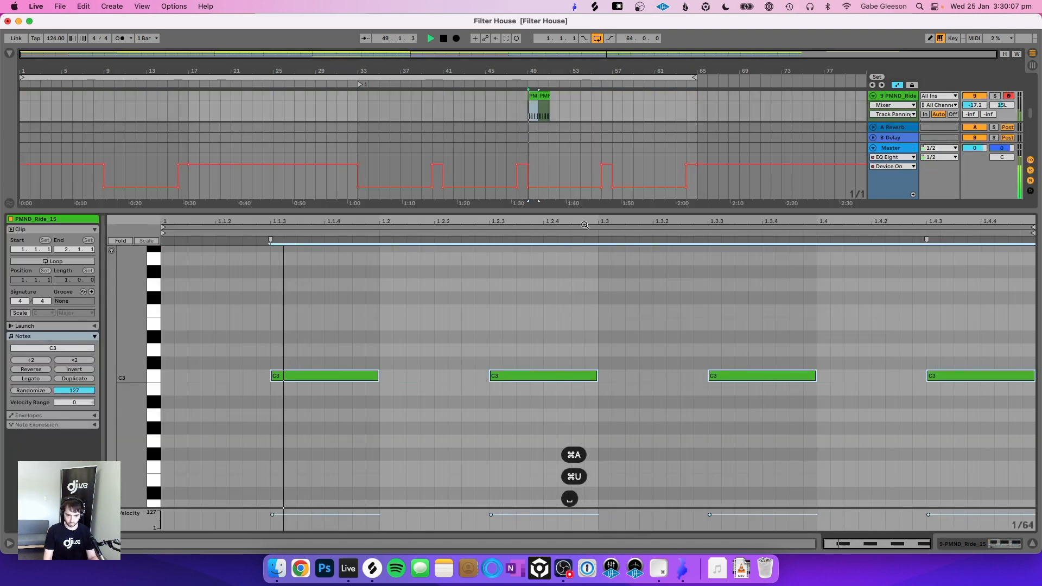
Step: Enable looping on the one-bar ride clip and extend it from bar 49 to bar 65
{"action": "left_click_drag", "start_coordinate": [574, 212], "coordinate": [574, 521]}
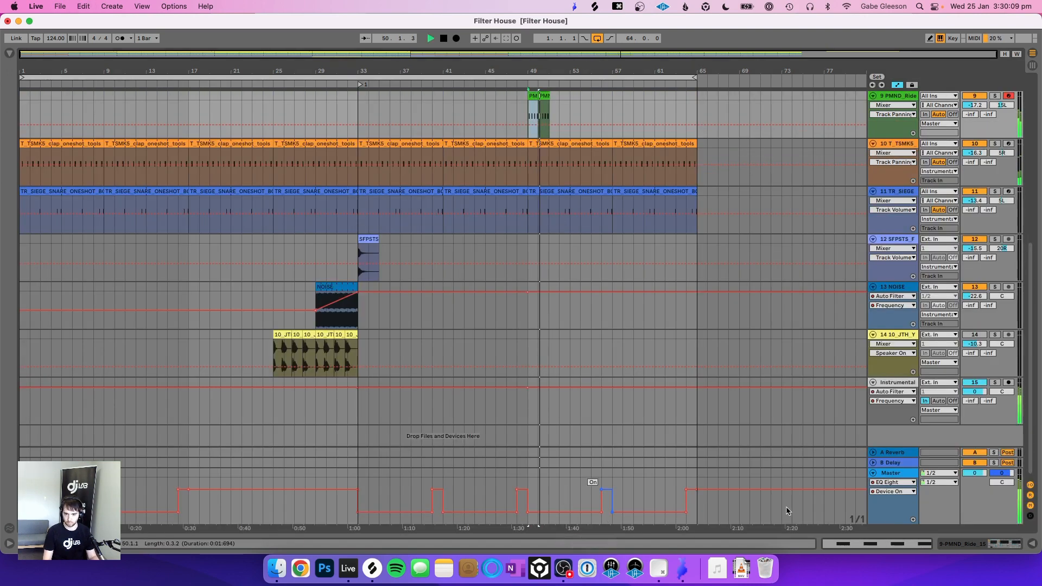
{"action": "scroll", "coordinate": [613, 359], "scroll_direction": "up", "scroll_amount": 10}
{"action": "scroll", "coordinate": [613, 360], "scroll_direction": "down", "scroll_amount": 2}
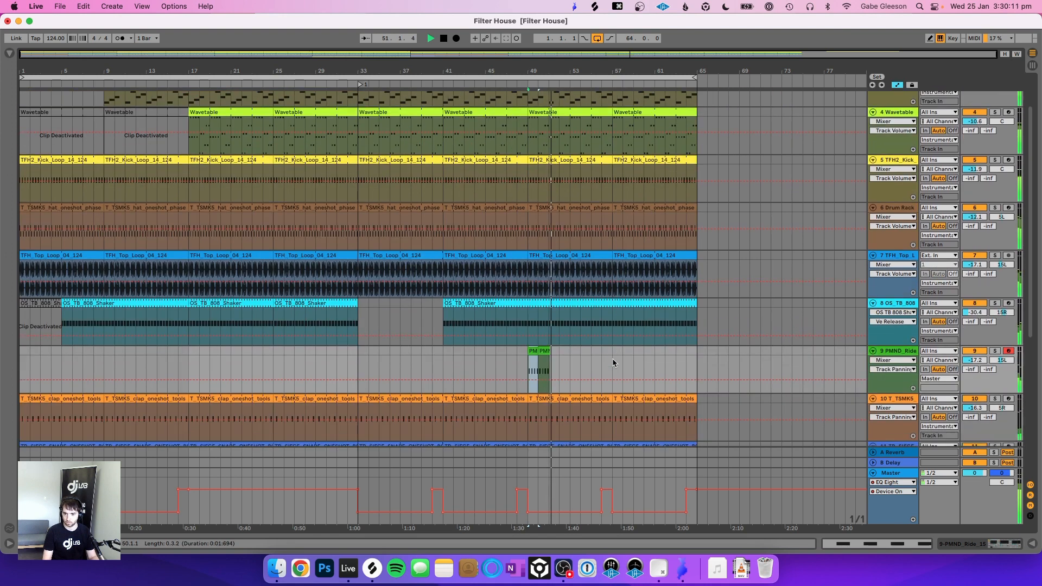
{"action": "left_click", "coordinate": [904, 545]}
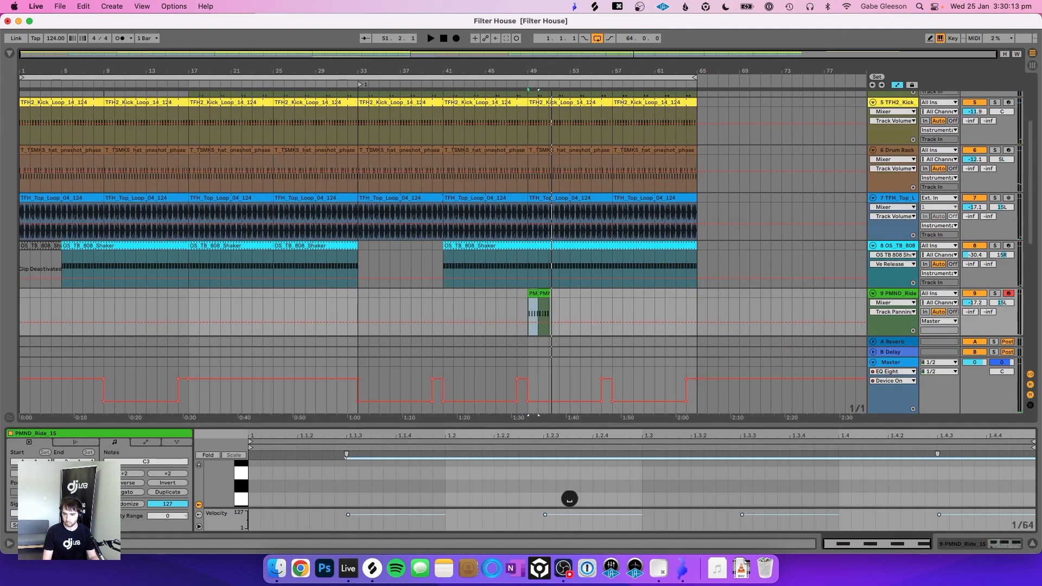
{"action": "left_click", "coordinate": [49, 474]}
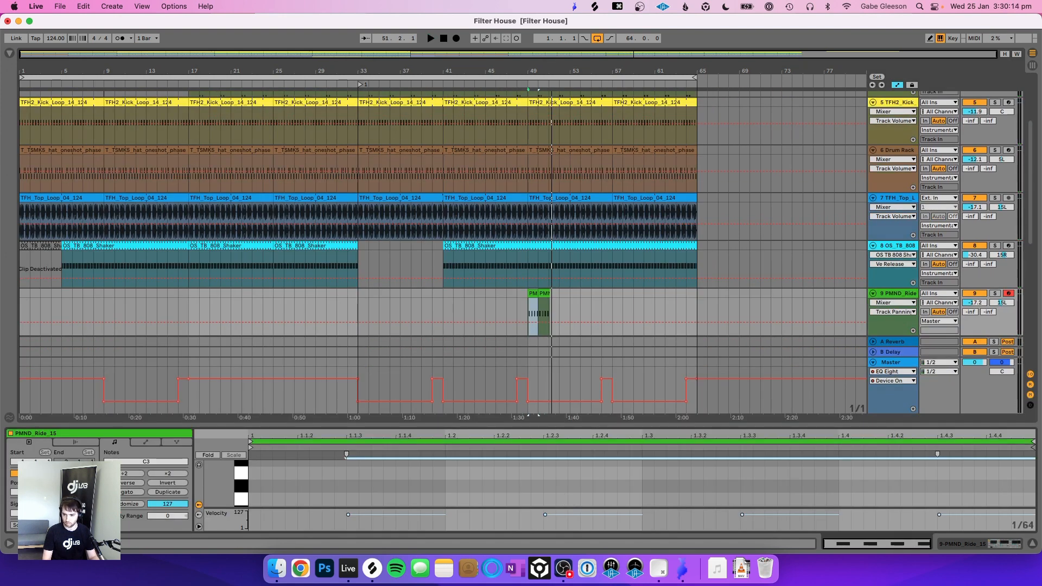
{"action": "left_click", "coordinate": [539, 296]}
{"action": "left_click_drag", "start_coordinate": [534, 296], "coordinate": [691, 302]}
Step: Lower the PMND_Ride track volume to -22.0 dB while playing from bar 49
{"action": "key", "text": "space"}
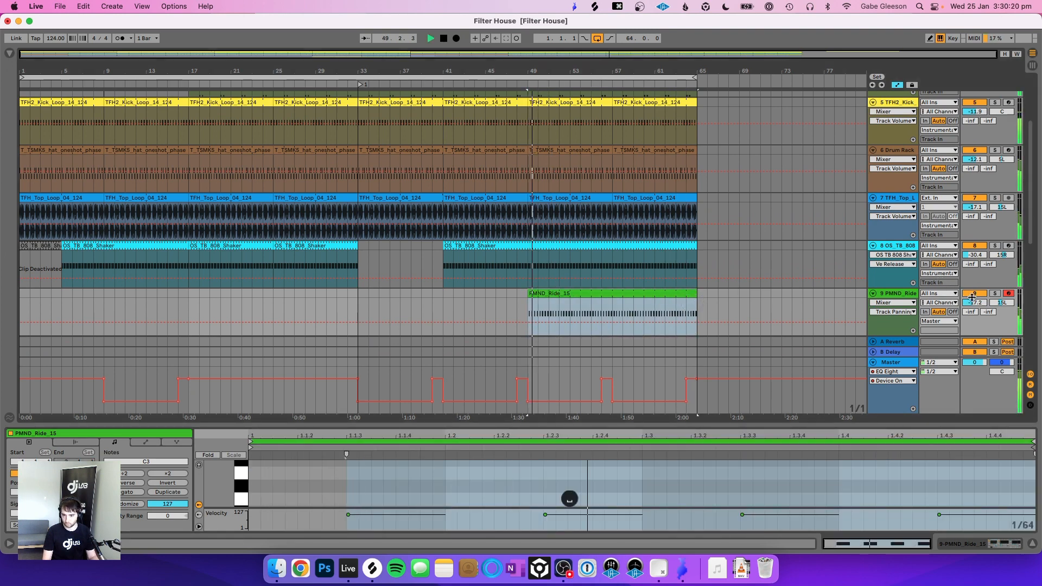
{"action": "left_click_drag", "start_coordinate": [976, 307], "coordinate": [975, 315]}
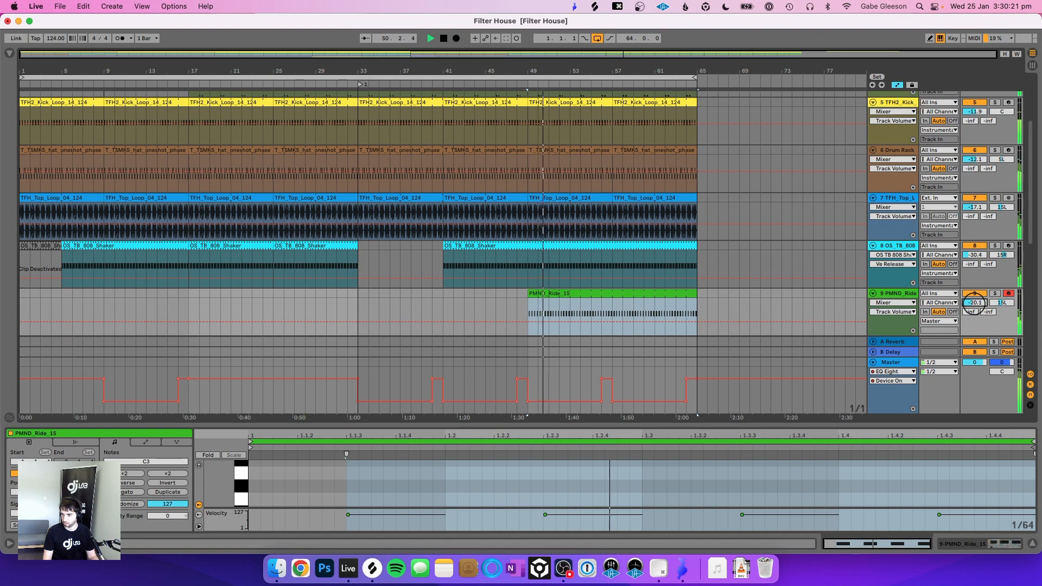
{"action": "key", "text": "shift+Tab"}
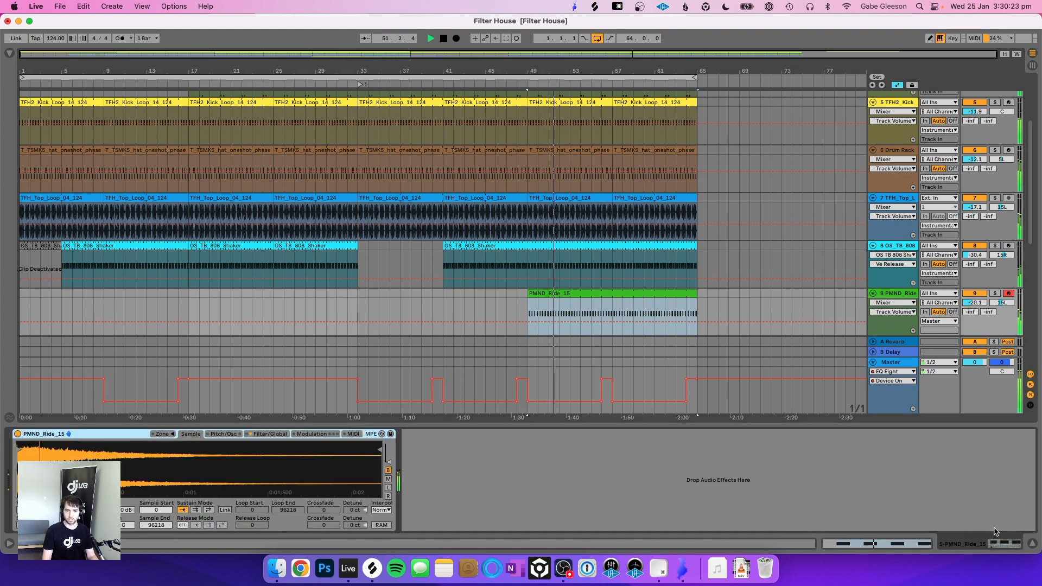
{"action": "left_click_drag", "start_coordinate": [985, 305], "coordinate": [986, 312]}
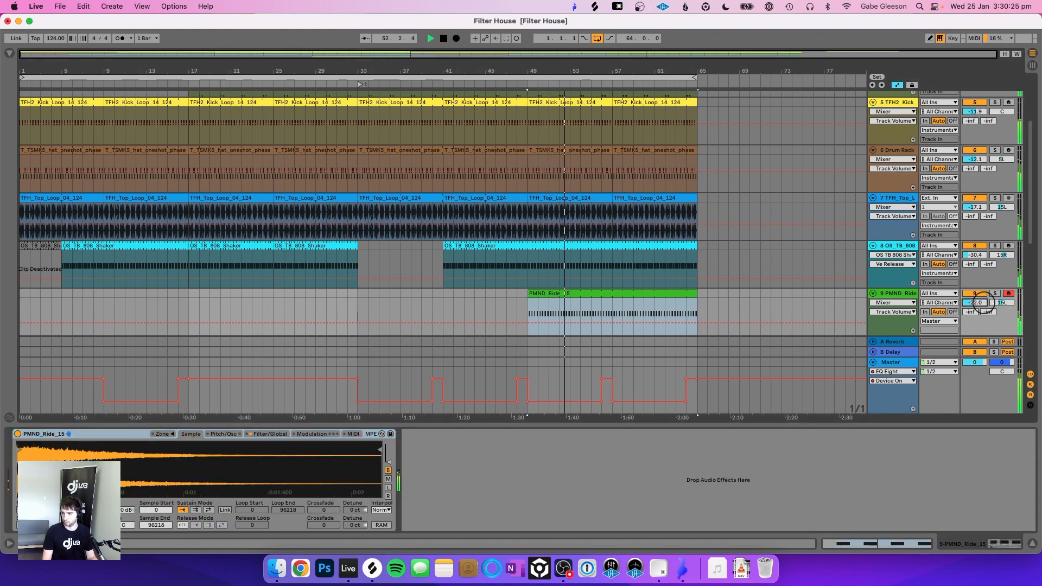
{"action": "key", "text": "space"}
Step: Add an EQ Eight after the Sampler on the PMND_Ride track and close the browser
{"action": "left_click", "coordinate": [10, 54]}
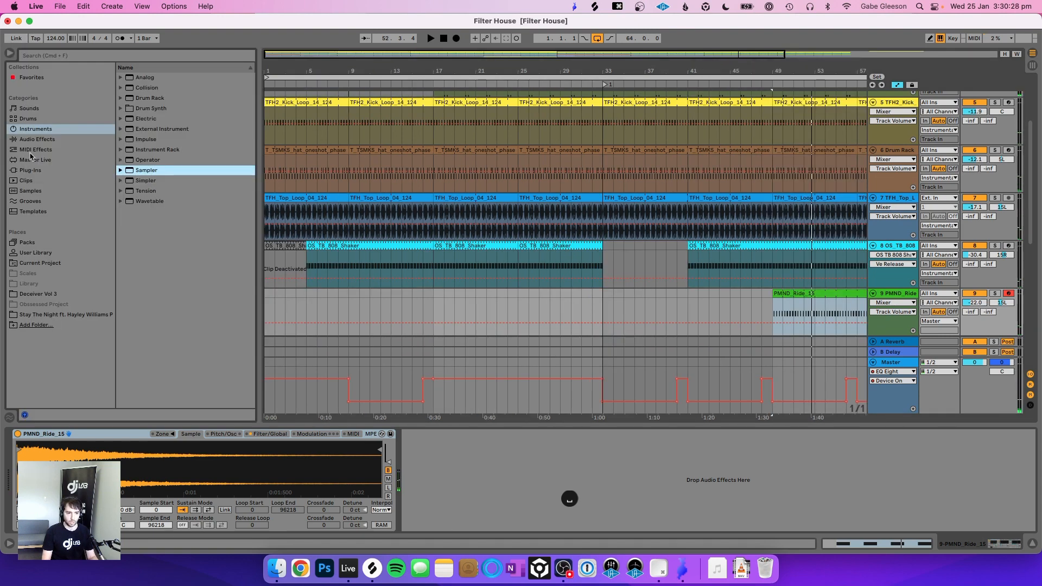
{"action": "left_click", "coordinate": [36, 140]}
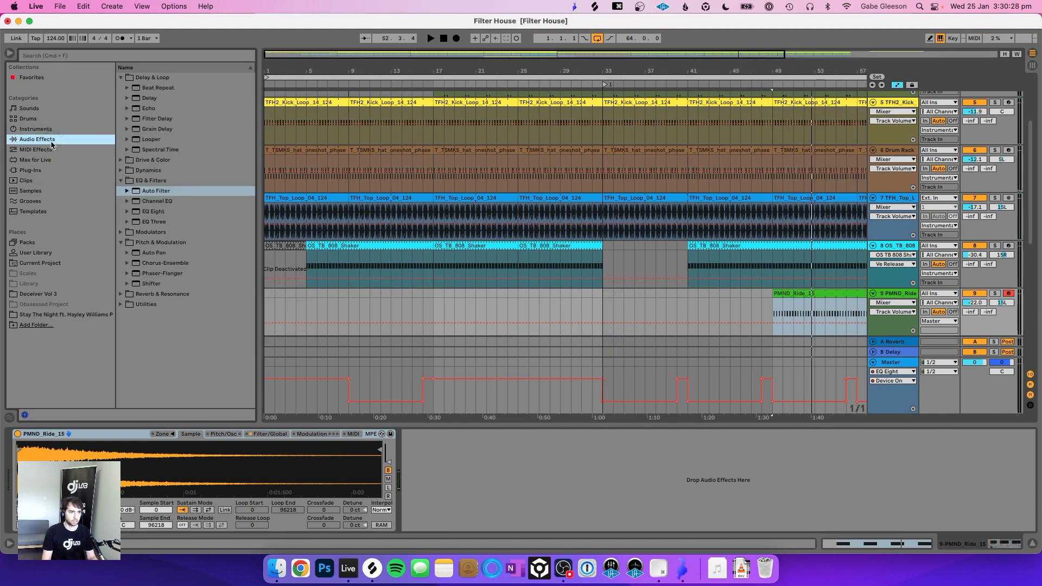
{"action": "left_click", "coordinate": [159, 212]}
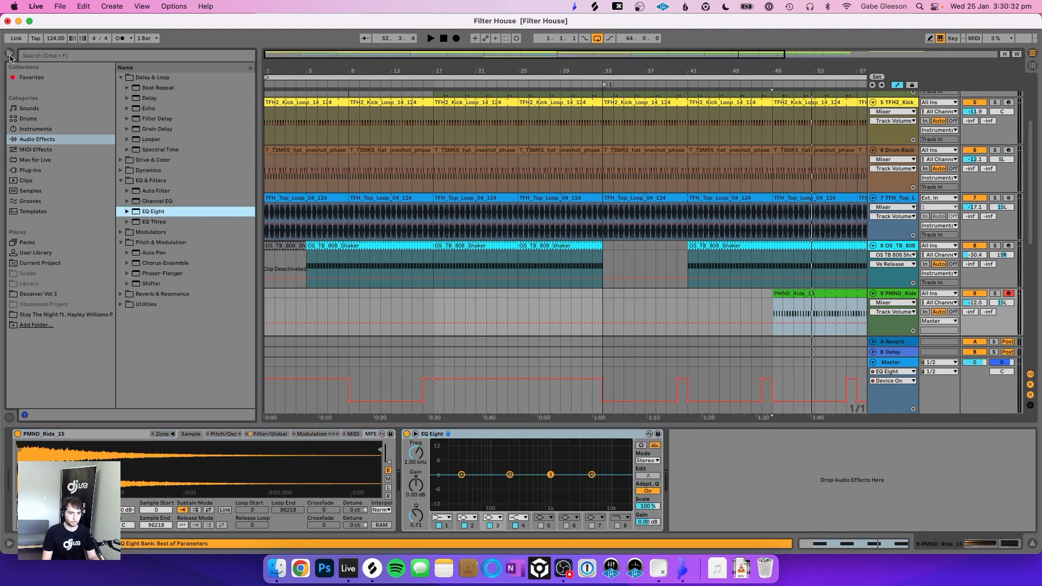
{"action": "left_click", "coordinate": [9, 55]}
Step: Set the ride EQ's band 2 to a low cut at about 220 Hz and enable band 8 as an 18.0 kHz high cut
{"action": "key", "text": "space"}
{"action": "left_click", "coordinate": [470, 519]}
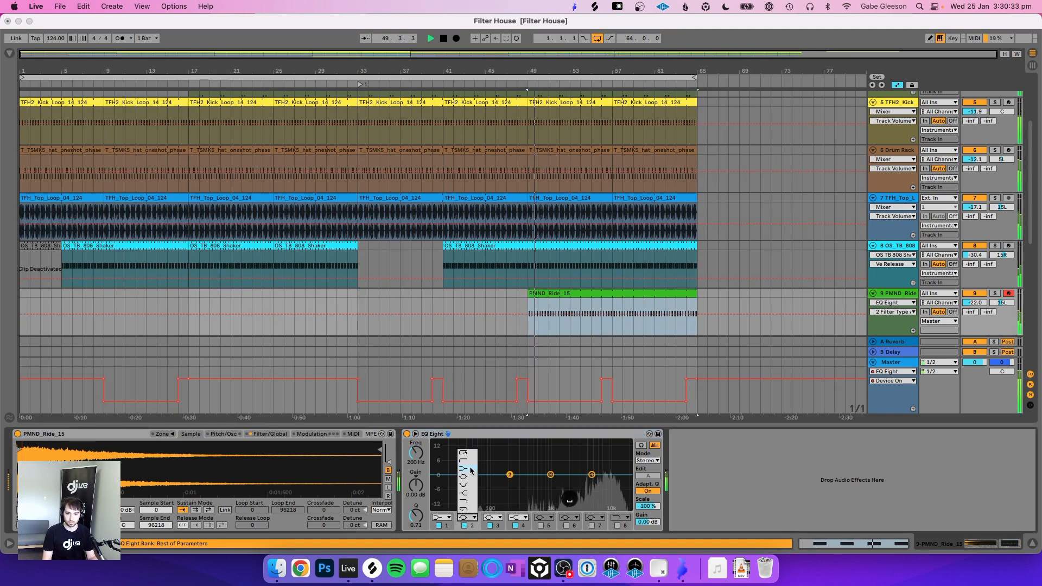
{"action": "left_click", "coordinate": [468, 460]}
{"action": "left_click_drag", "start_coordinate": [511, 487], "coordinate": [515, 483]}
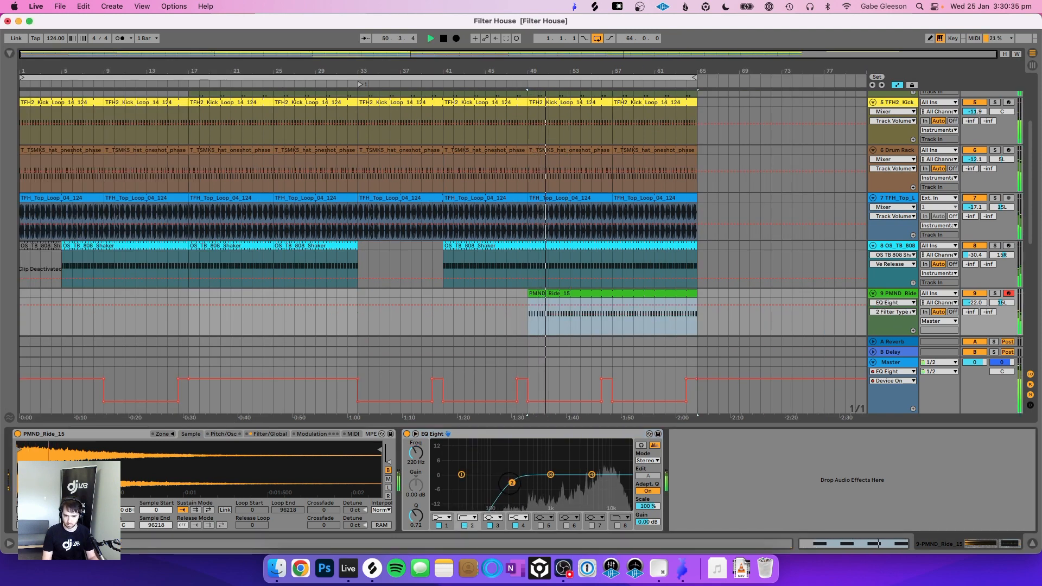
{"action": "left_click", "coordinate": [618, 526]}
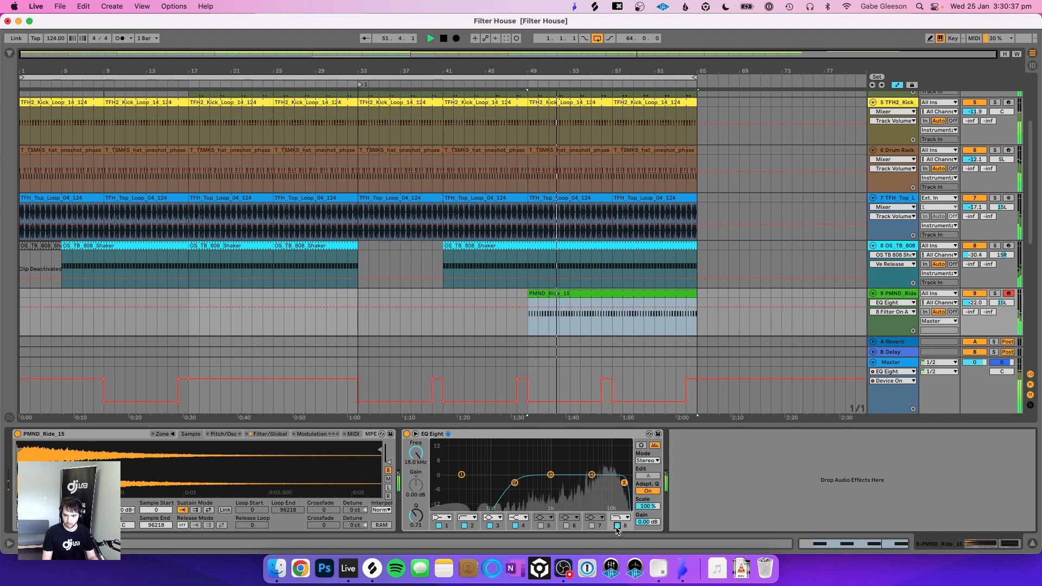
{"action": "left_click", "coordinate": [977, 302]}
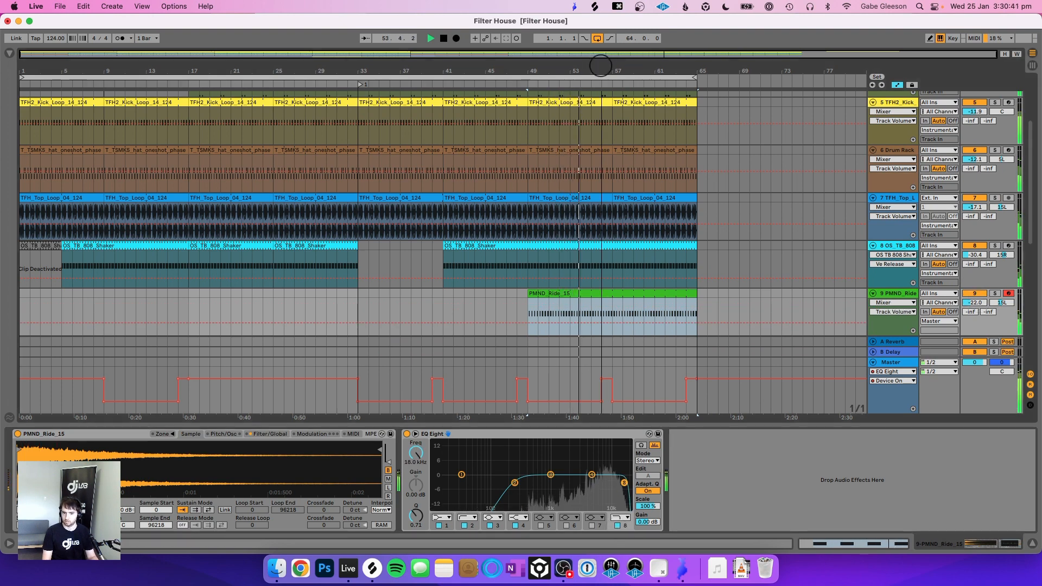
Step: Edit the Master EQ Eight Device On automation to stay on from bar 57 to bar 65, and play from about bar 54
{"action": "scroll", "coordinate": [674, 321], "scroll_direction": "down", "scroll_amount": 10}
{"action": "key", "text": "space"}
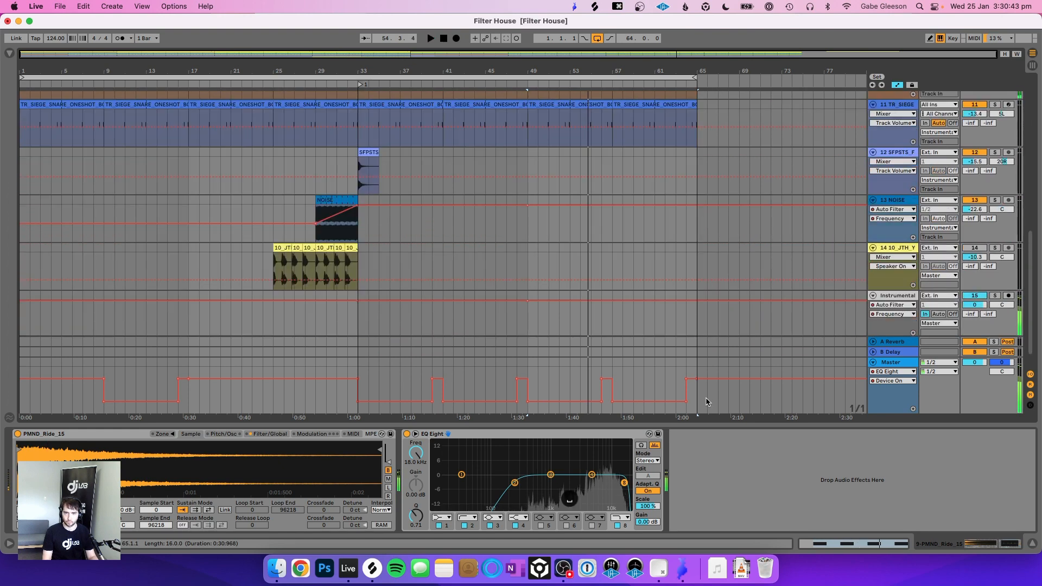
{"action": "left_click_drag", "start_coordinate": [695, 396], "coordinate": [615, 395]}
{"action": "left_click", "coordinate": [632, 397]}
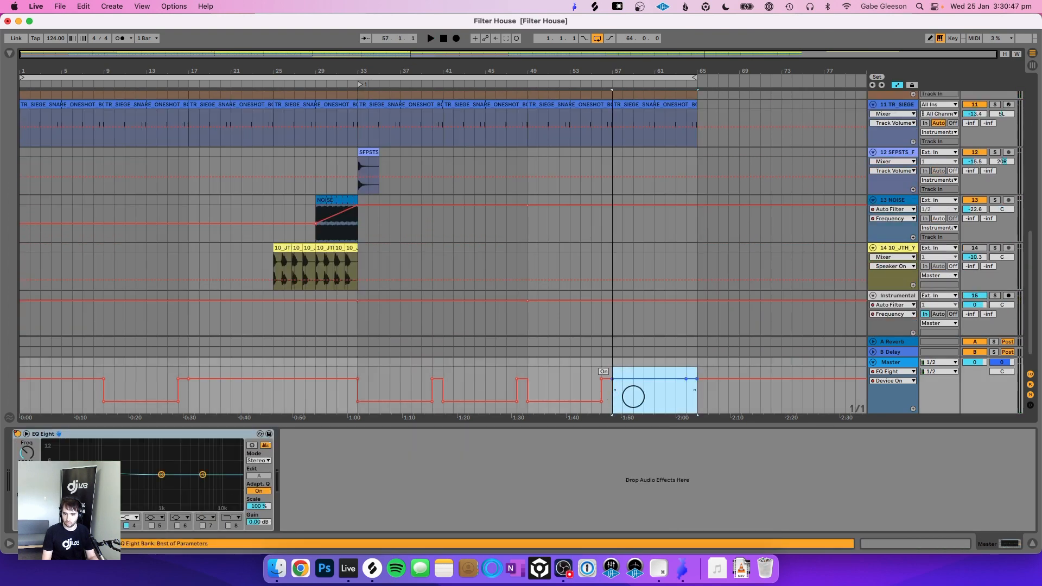
{"action": "left_click", "coordinate": [583, 386]}
{"action": "key", "text": "space"}
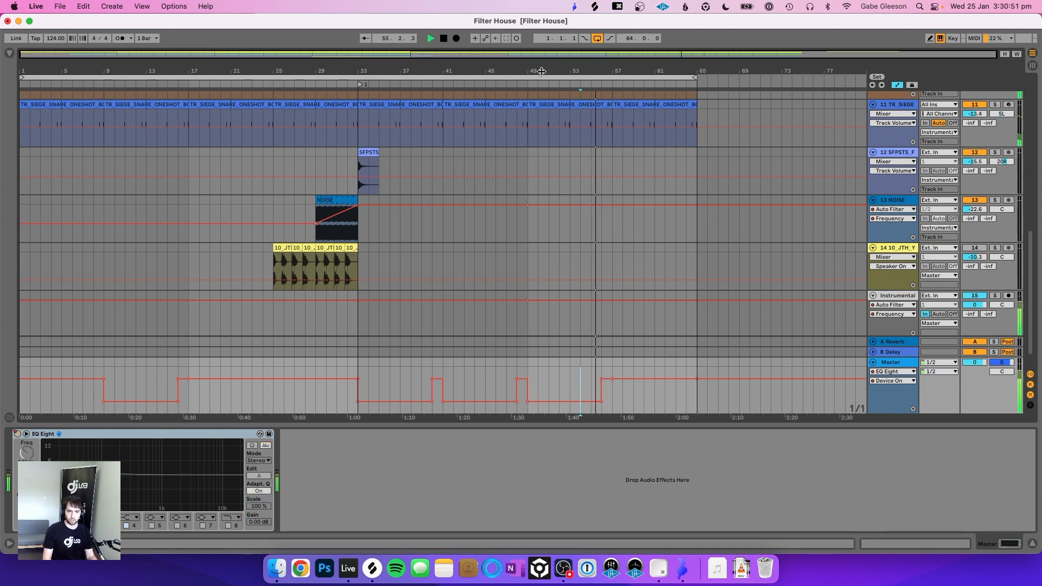
Step: Move the NOISE riser clip to span bars 57 to 65 and stretch its filter frequency ramp to peak at bar 65
{"action": "scroll", "coordinate": [656, 213], "scroll_direction": "up", "scroll_amount": 10}
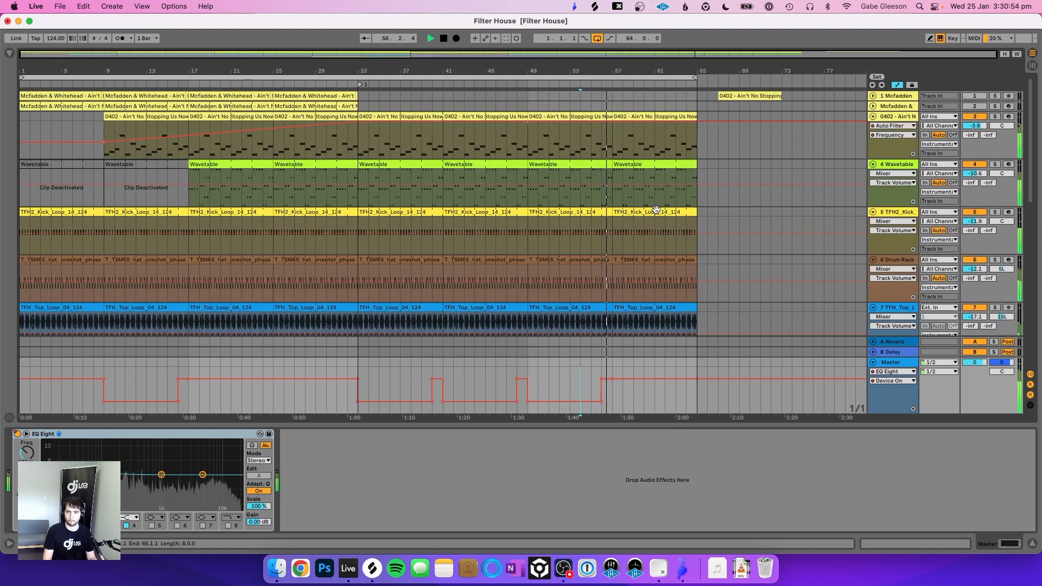
{"action": "scroll", "coordinate": [657, 213], "scroll_direction": "down", "scroll_amount": 10}
{"action": "scroll", "coordinate": [656, 213], "scroll_direction": "up", "scroll_amount": 3}
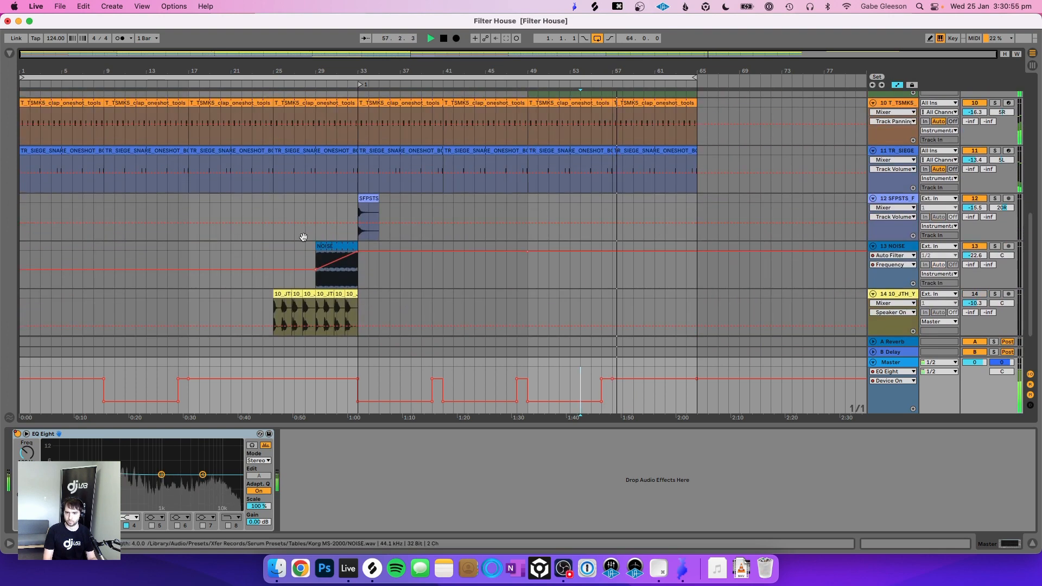
{"action": "left_click_drag", "start_coordinate": [327, 247], "coordinate": [698, 245]}
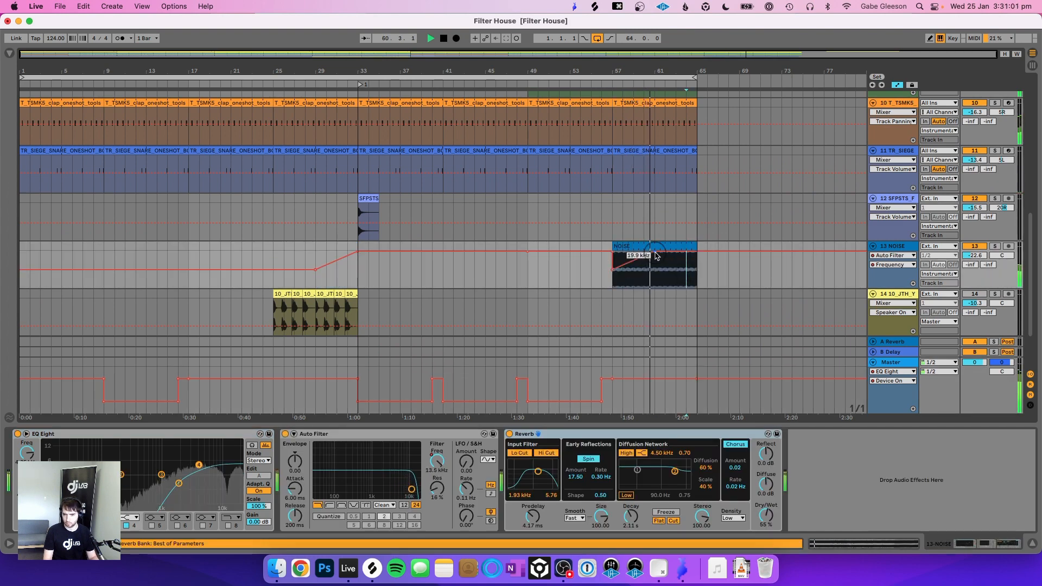
{"action": "left_click_drag", "start_coordinate": [658, 253], "coordinate": [697, 252]}
Step: Delete the leftover upper Auto Filter frequency breakpoints at bars 57, 49 and 33 on the NOISE track
{"action": "left_click", "coordinate": [613, 253]}
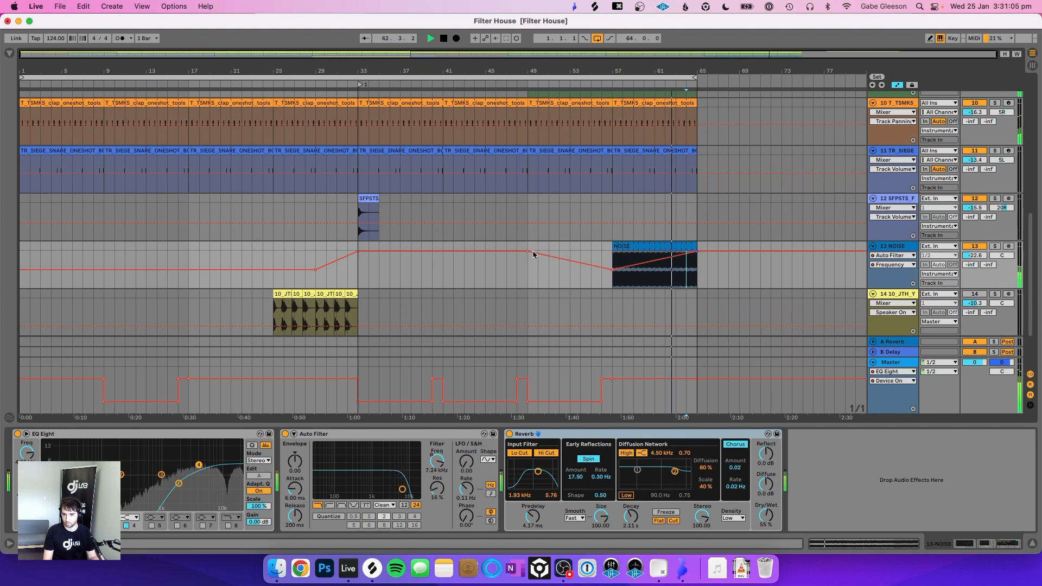
{"action": "left_click", "coordinate": [528, 252]}
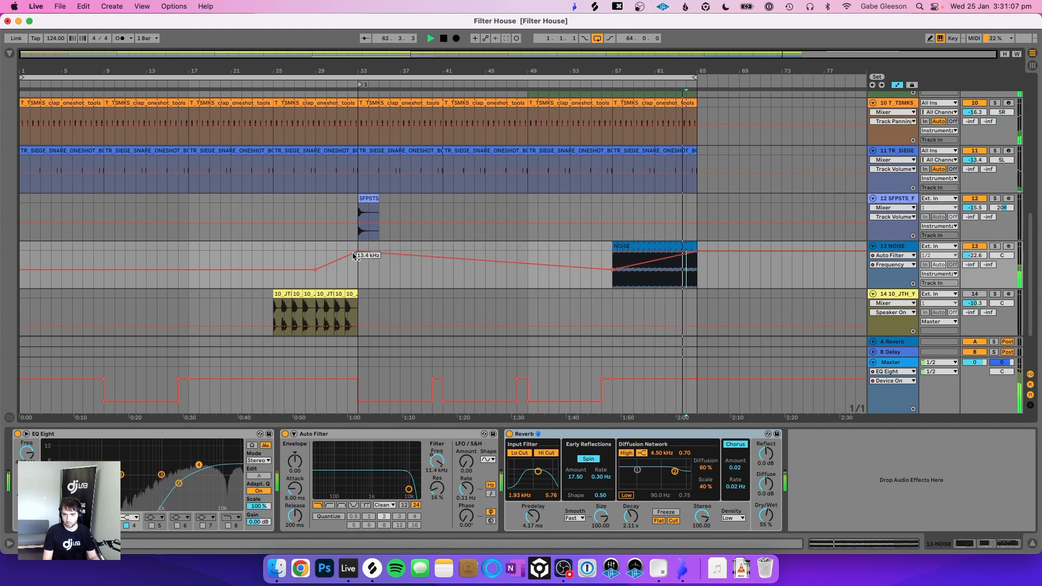
{"action": "left_click", "coordinate": [358, 251]}
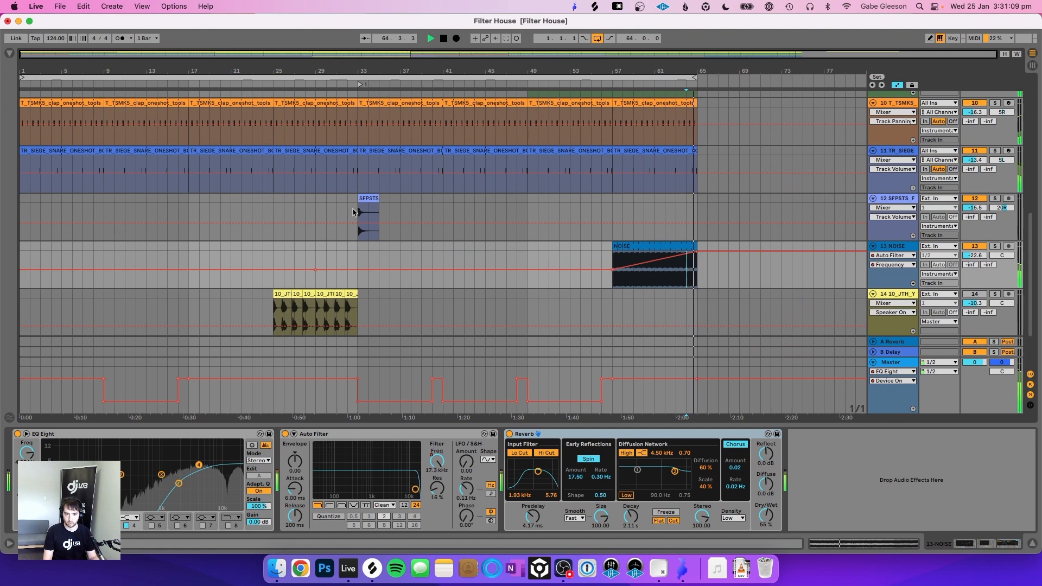
Step: Duplicate the crash clip's 32-bar section from bar 33 so a crash lands at bar 65, and stop playback
{"action": "left_click_drag", "start_coordinate": [361, 217], "coordinate": [697, 205]}
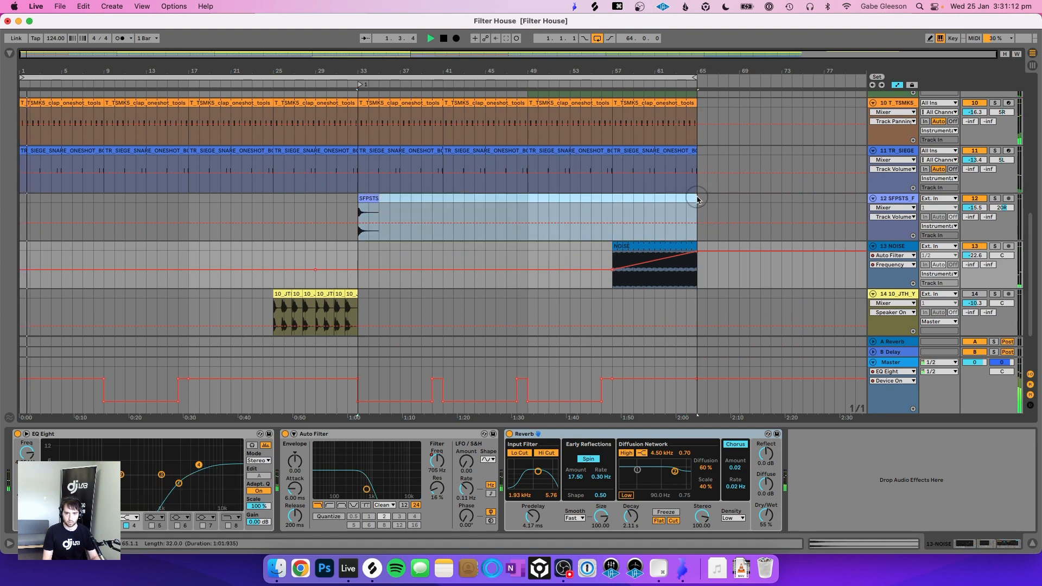
{"action": "key", "text": "super+d"}
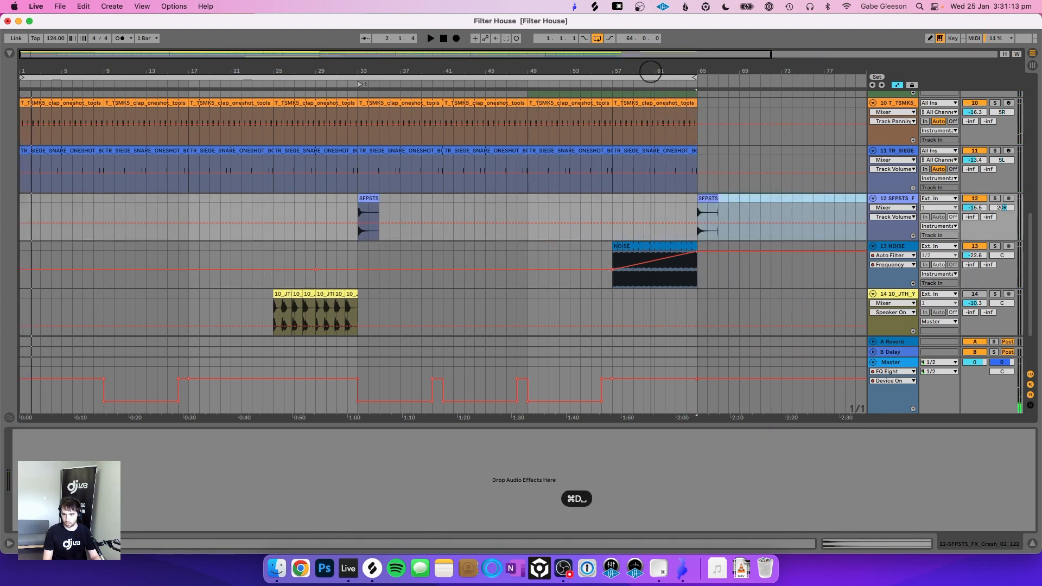
Step: Rename the locator at bar 33 to "Drop 1"
{"action": "left_click_drag", "start_coordinate": [651, 71], "coordinate": [651, 56]}
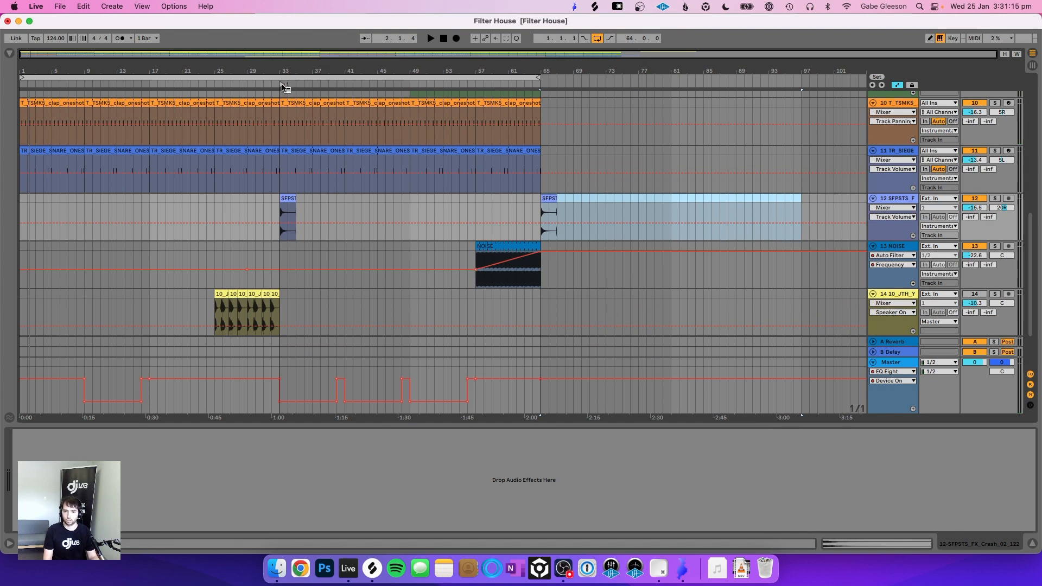
{"action": "right_click", "coordinate": [282, 86]}
{"action": "left_click", "coordinate": [298, 102]}
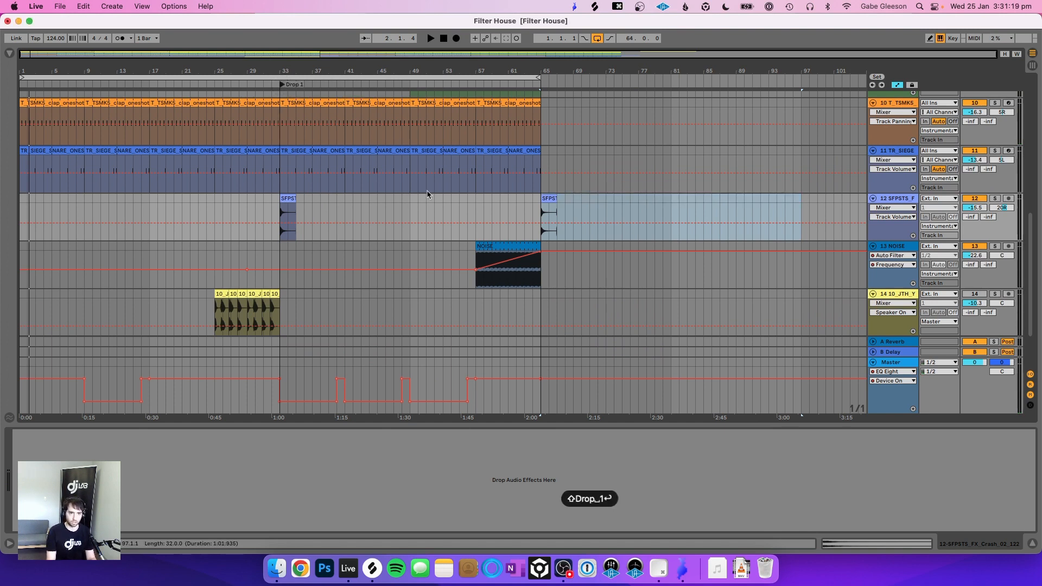
Step: Add a locator named "Drop 2" at bar 65
{"action": "scroll", "coordinate": [427, 194], "scroll_direction": "up", "scroll_amount": 10}
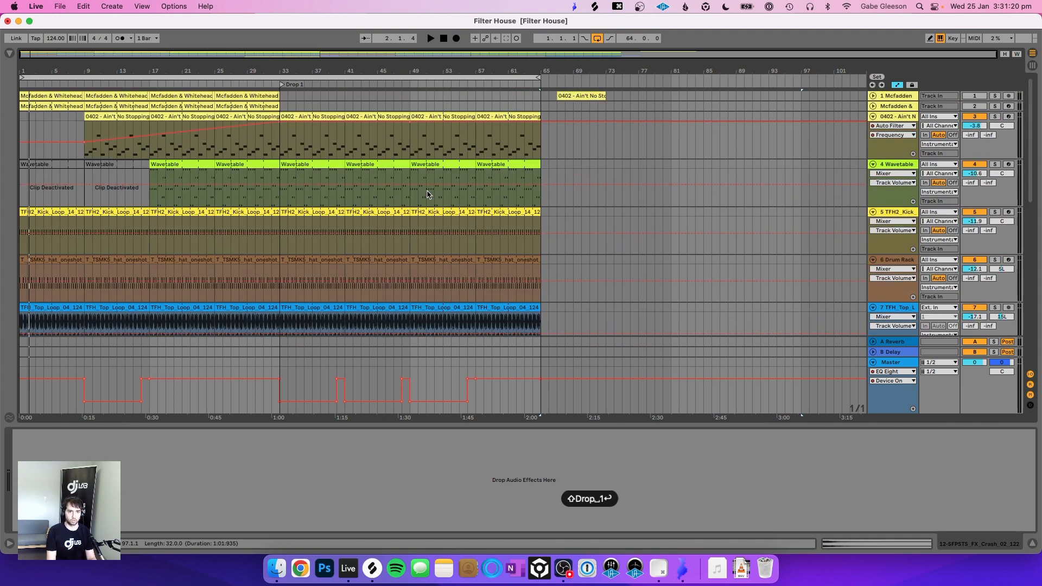
{"action": "right_click", "coordinate": [542, 86]}
{"action": "left_click", "coordinate": [558, 112]}
{"action": "type", "text": "Drop 2"}
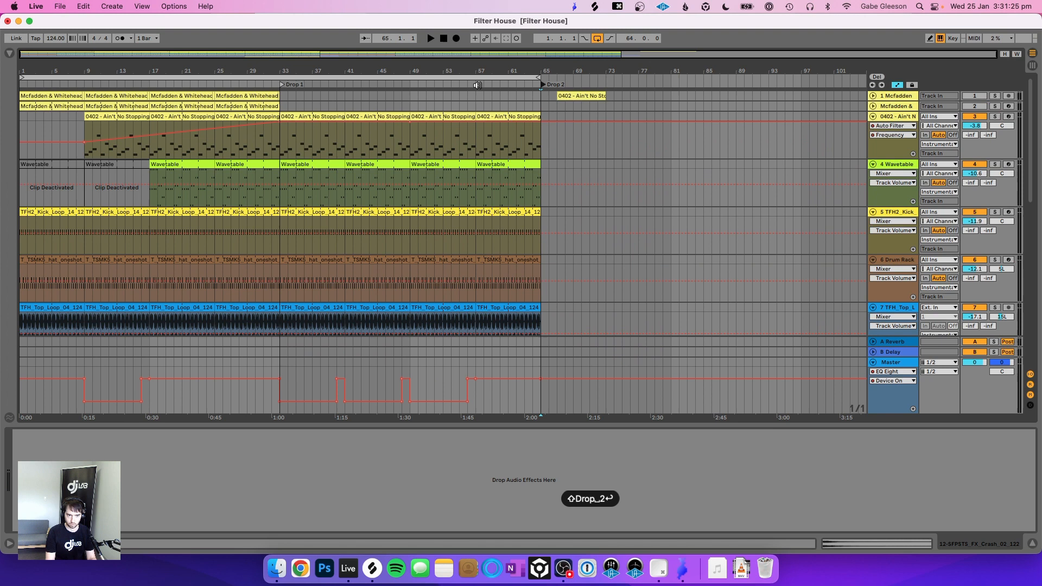
Step: Add a locator named "Build" at bar 57, where the noise riser starts
{"action": "right_click", "coordinate": [477, 86]}
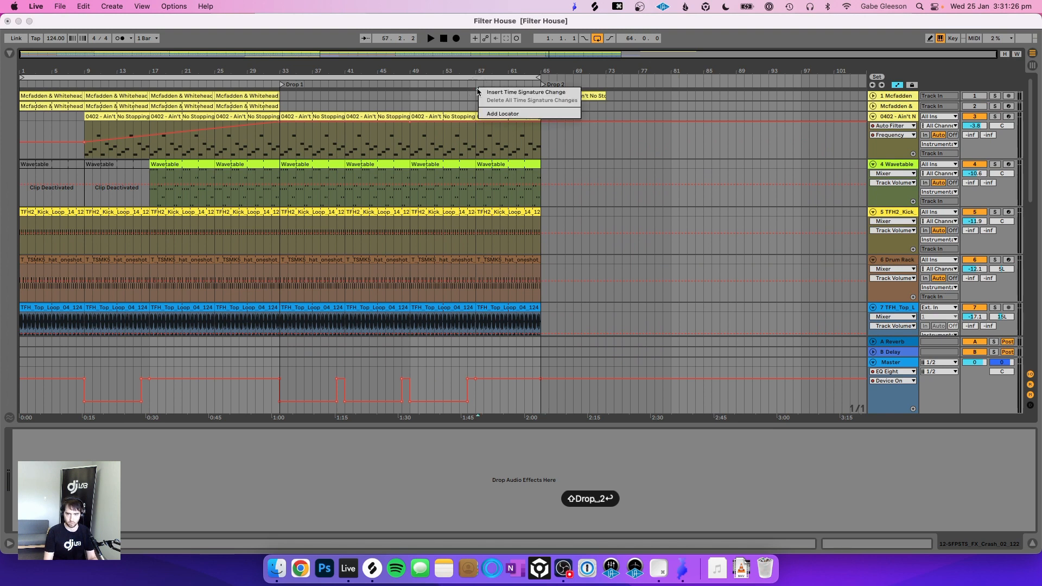
{"action": "left_click", "coordinate": [491, 114]}
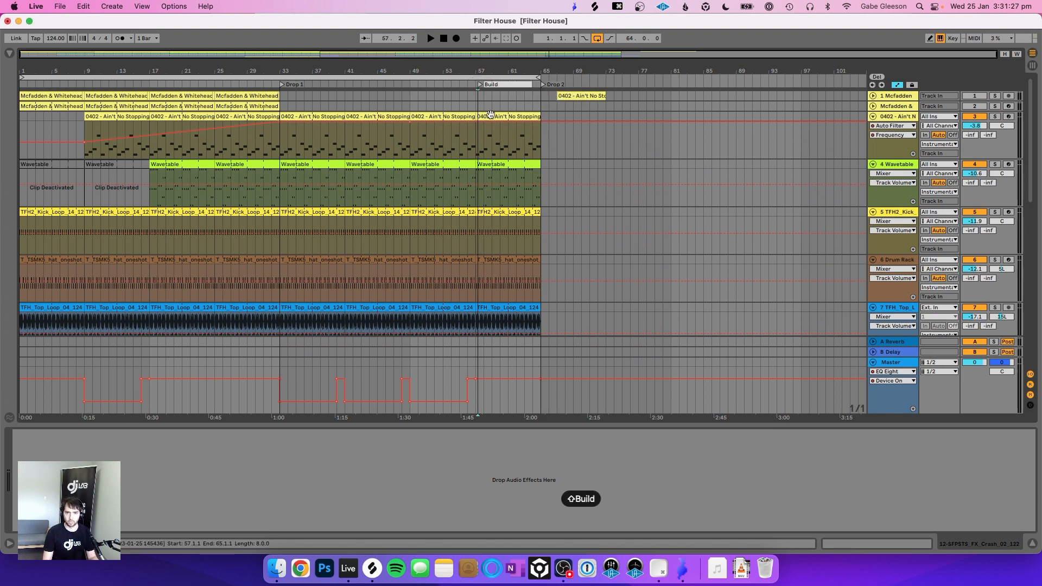
{"action": "left_click", "coordinate": [479, 86]}
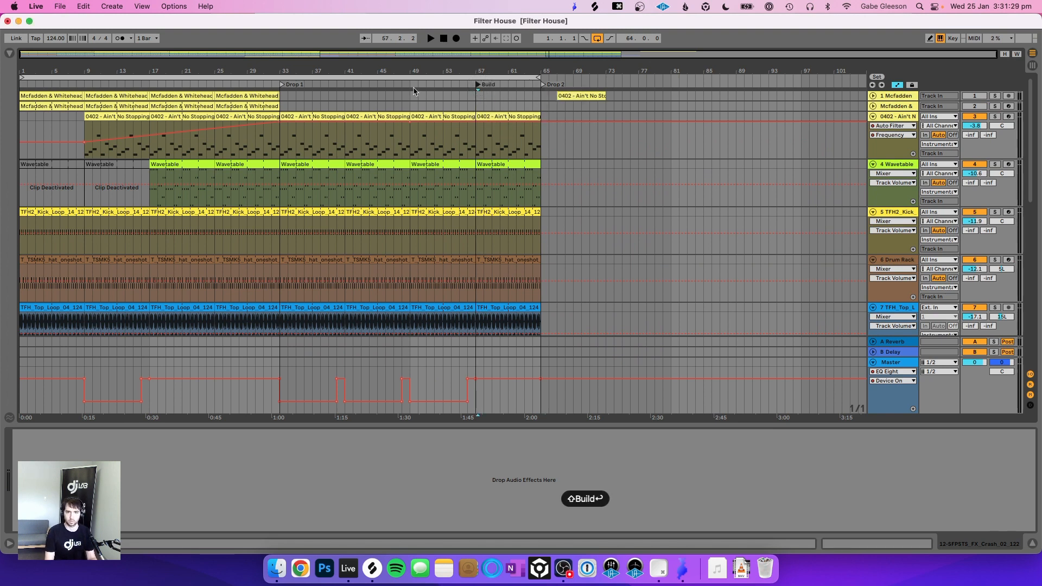
{"action": "scroll", "coordinate": [28, 144], "scroll_direction": "down", "scroll_amount": 1}
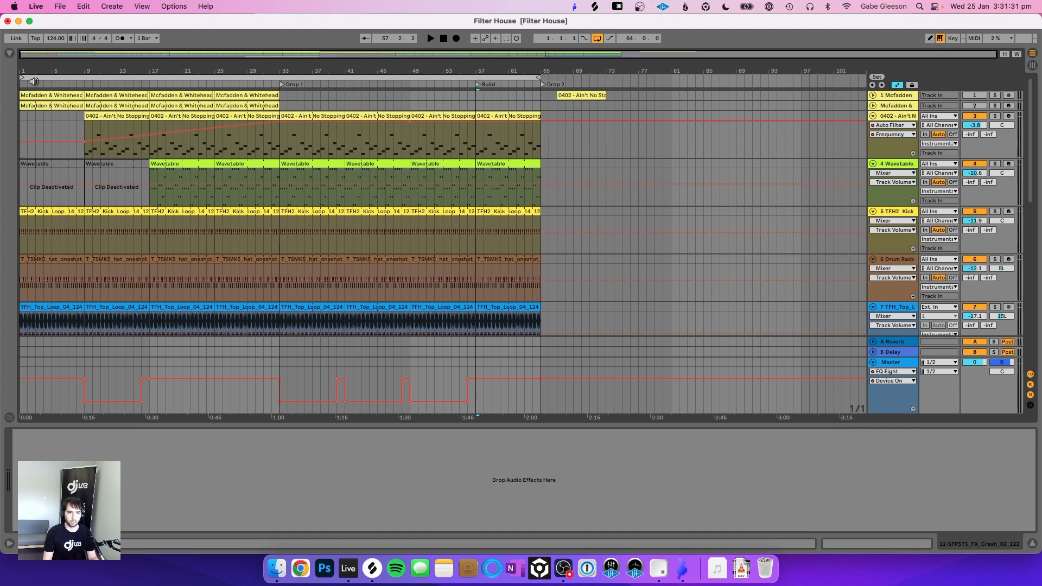
Step: Add a locator named "Intro" and place it at bar 1
{"action": "right_click", "coordinate": [34, 87]}
{"action": "left_click", "coordinate": [59, 113]}
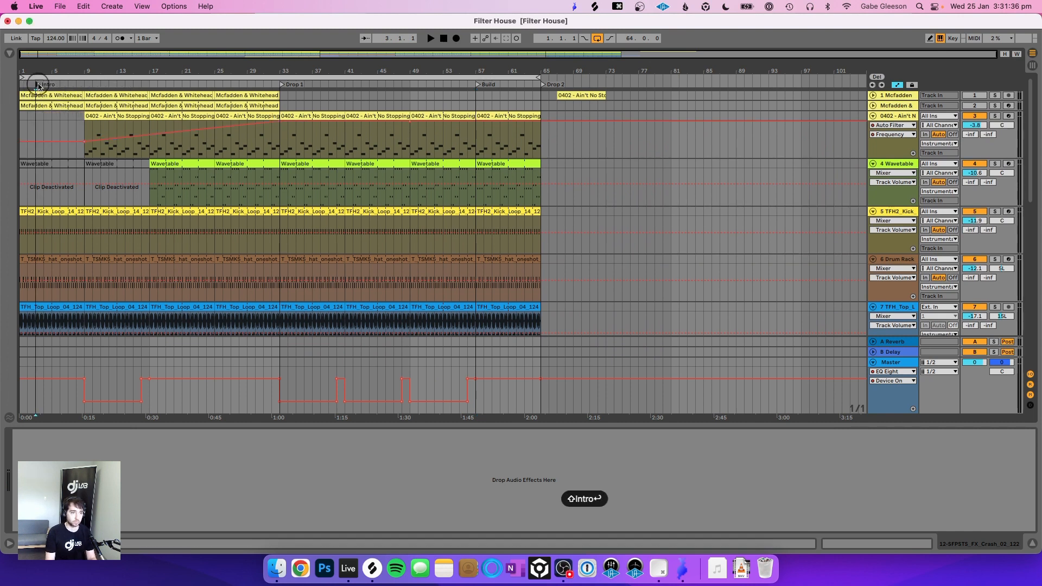
{"action": "left_click_drag", "start_coordinate": [36, 84], "coordinate": [21, 85]}
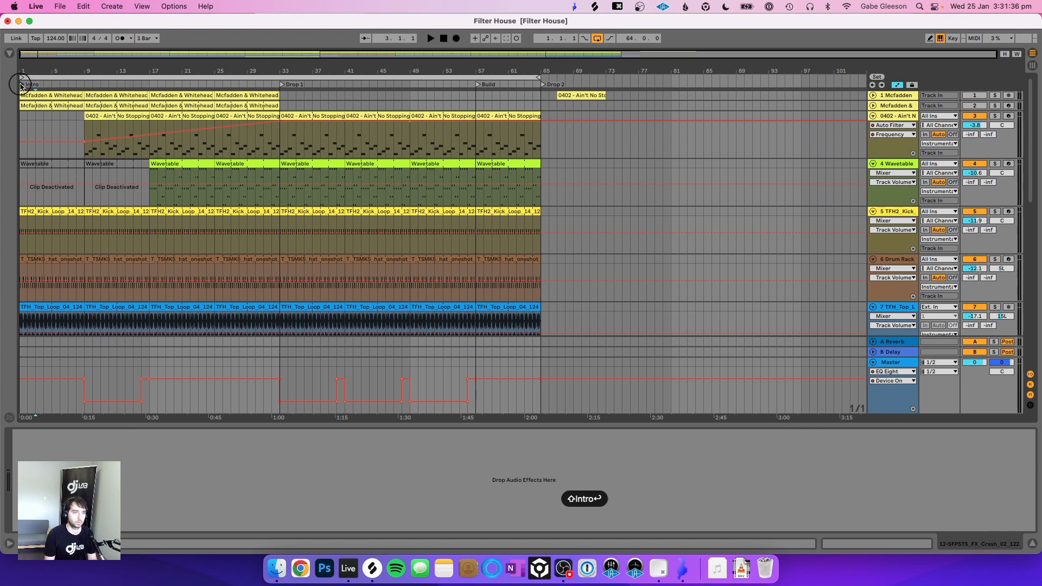
Step: Add a locator named "Bass" at bar 17 and start playback from it
{"action": "right_click", "coordinate": [150, 87]}
{"action": "left_click", "coordinate": [158, 112]}
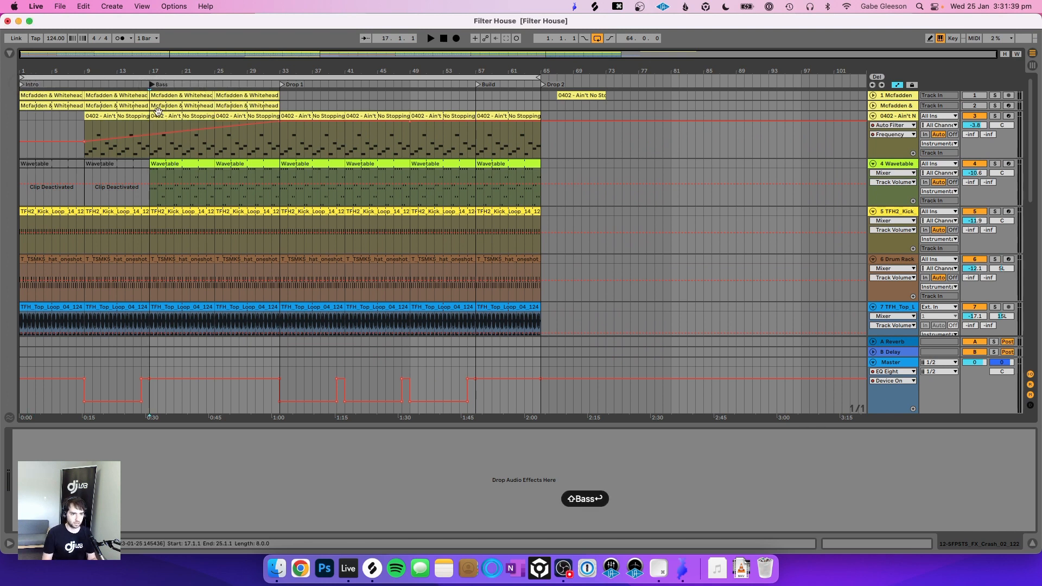
{"action": "left_click", "coordinate": [153, 86]}
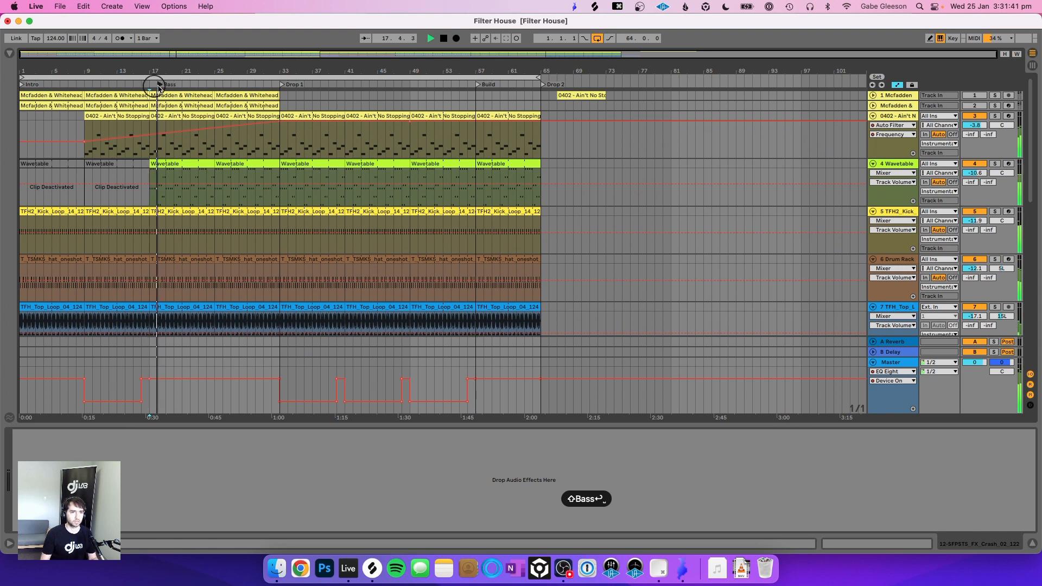
{"action": "left_click", "coordinate": [152, 86]}
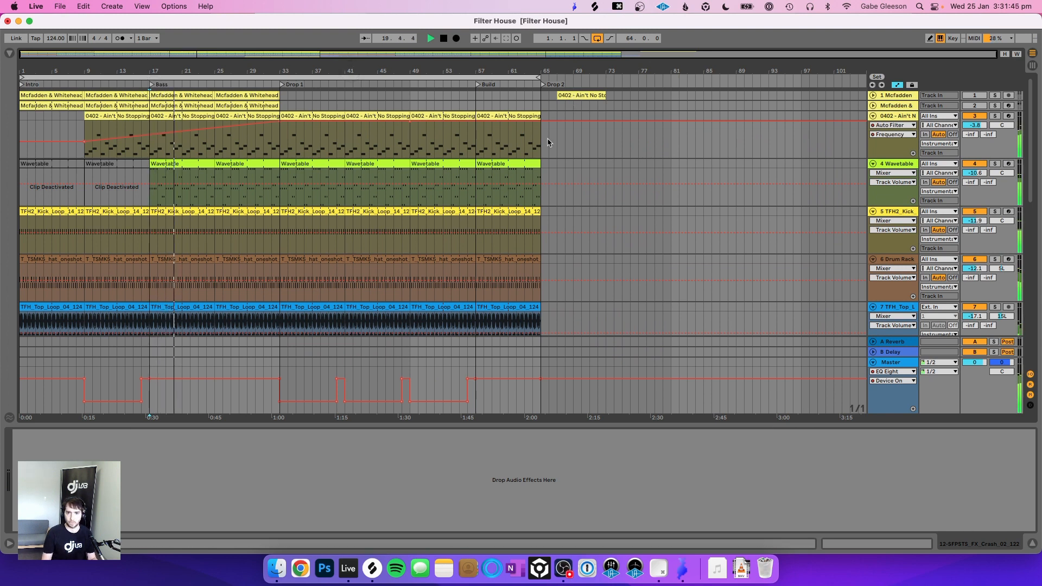
Step: Copy bars 33 to 49 from the chopped sample track down through the crash track and paste them at bar 65
{"action": "left_click", "coordinate": [491, 115]}
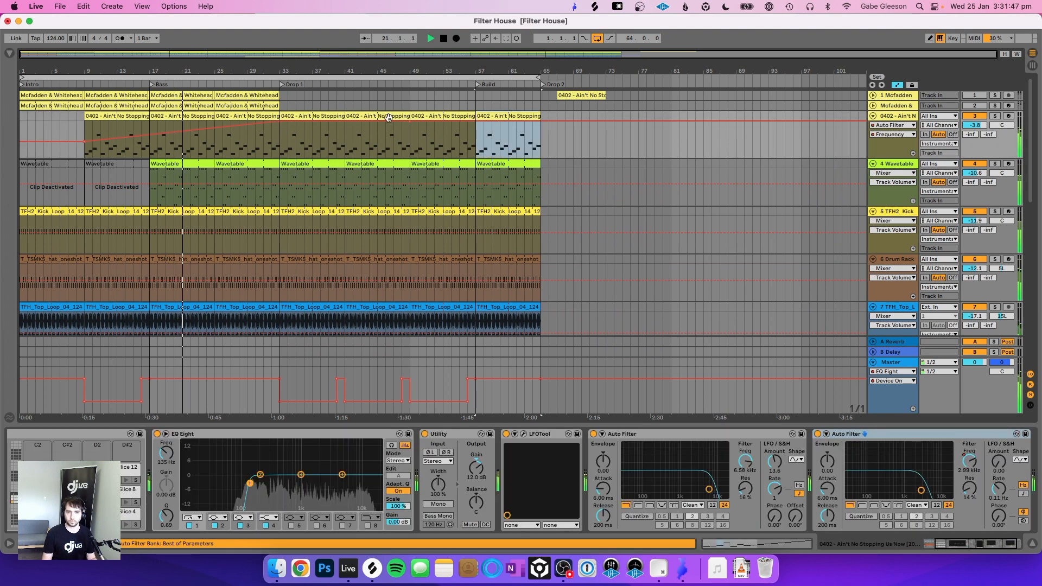
{"action": "left_click", "coordinate": [363, 115]}
{"action": "scroll", "coordinate": [326, 120], "scroll_direction": "down", "scroll_amount": 10}
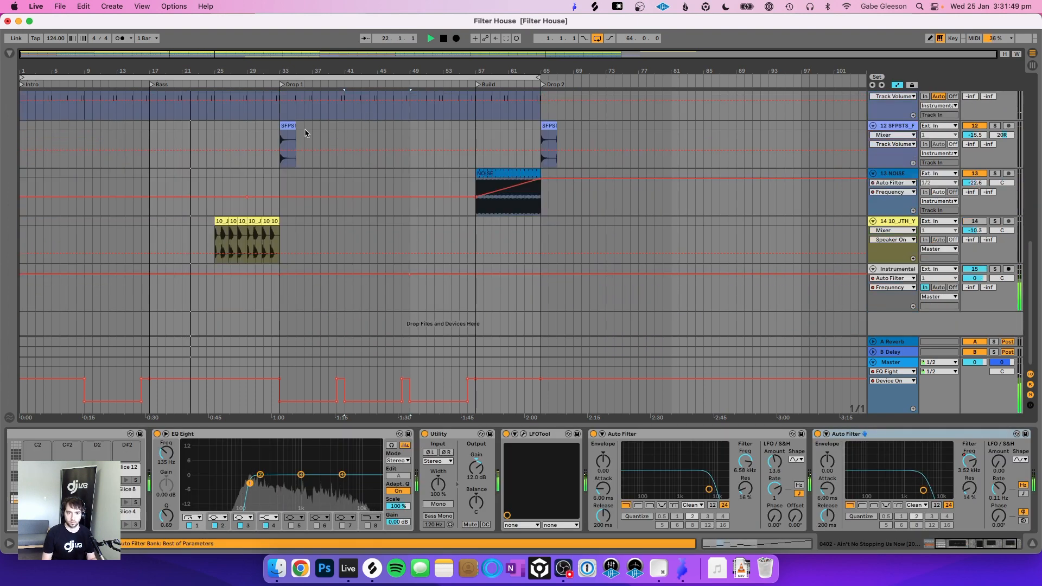
{"action": "left_click", "coordinate": [287, 126], "text": "shift"}
{"action": "scroll", "coordinate": [288, 126], "scroll_direction": "up", "scroll_amount": 10}
{"action": "scroll", "coordinate": [288, 125], "scroll_direction": "up", "scroll_amount": 3}
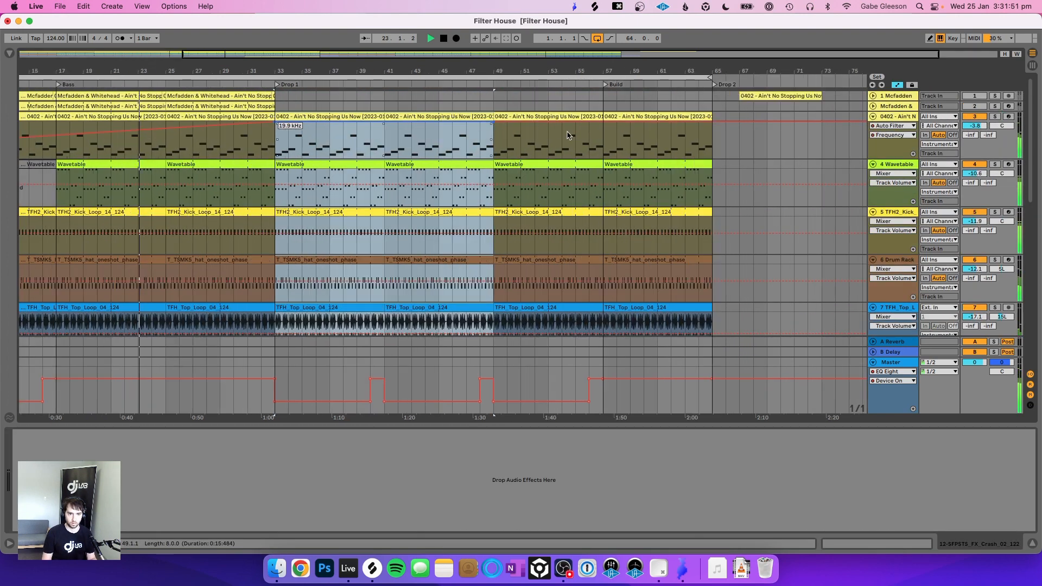
{"action": "key", "text": "super+c"}
{"action": "left_click_drag", "start_coordinate": [495, 73], "coordinate": [495, 59]}
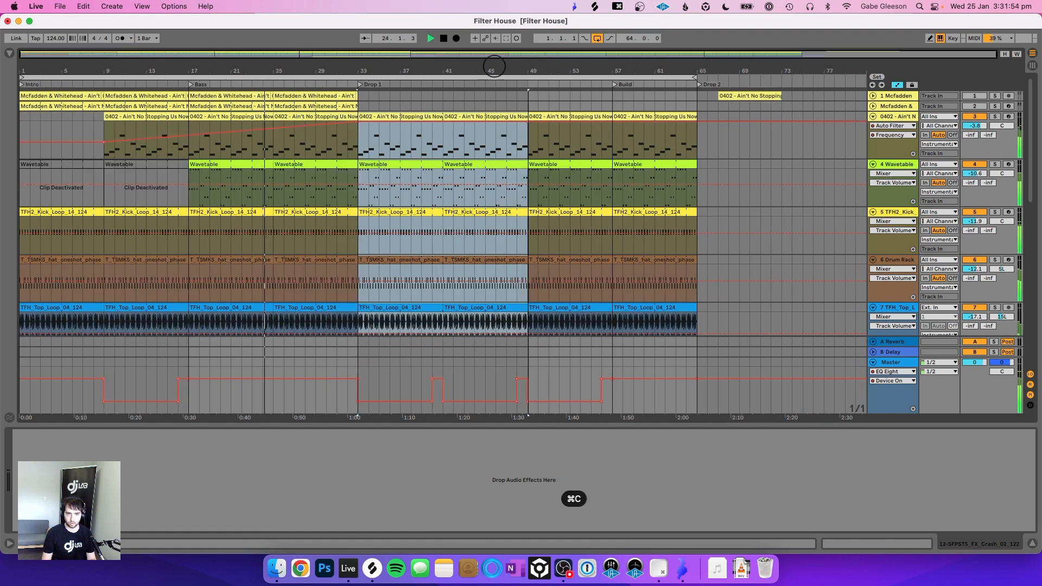
{"action": "left_click", "coordinate": [699, 118]}
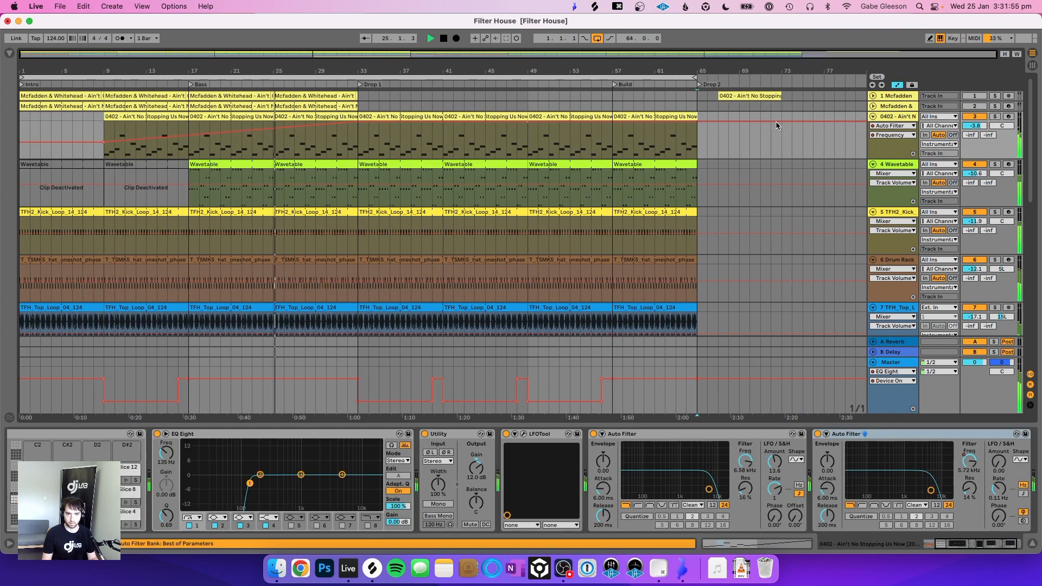
{"action": "key", "text": "super+v"}
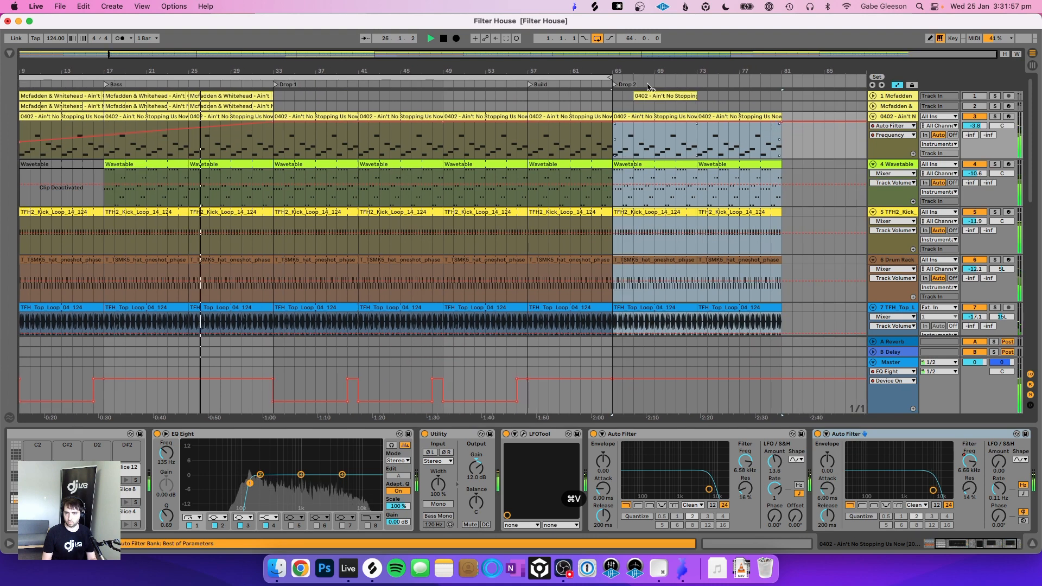
Step: Copy the Master EQ Eight Device On automation from bars 33 to 49 and paste it at bar 65
{"action": "left_click_drag", "start_coordinate": [658, 72], "coordinate": [656, 43]}
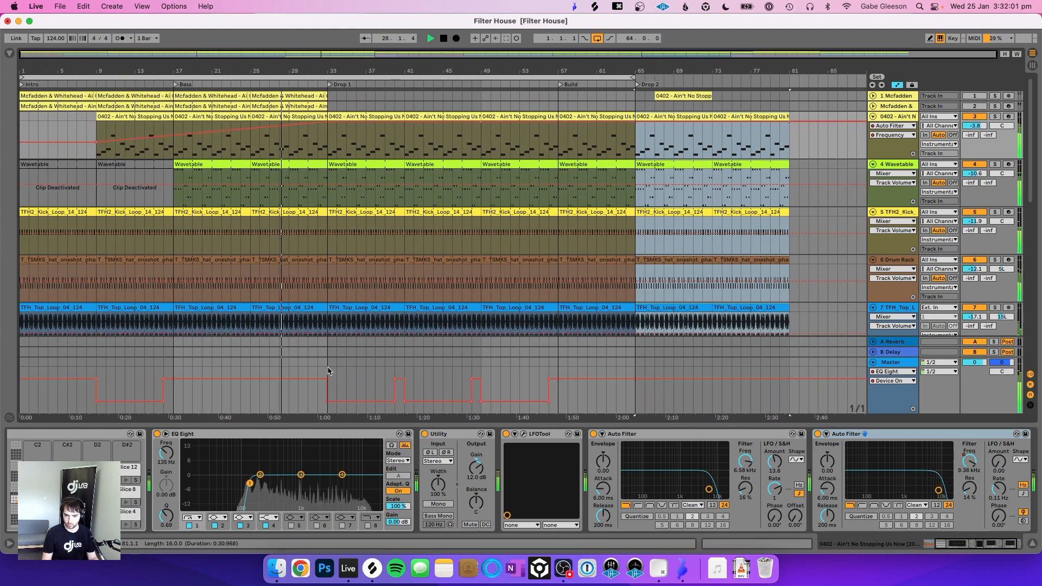
{"action": "left_click_drag", "start_coordinate": [329, 376], "coordinate": [478, 379]}
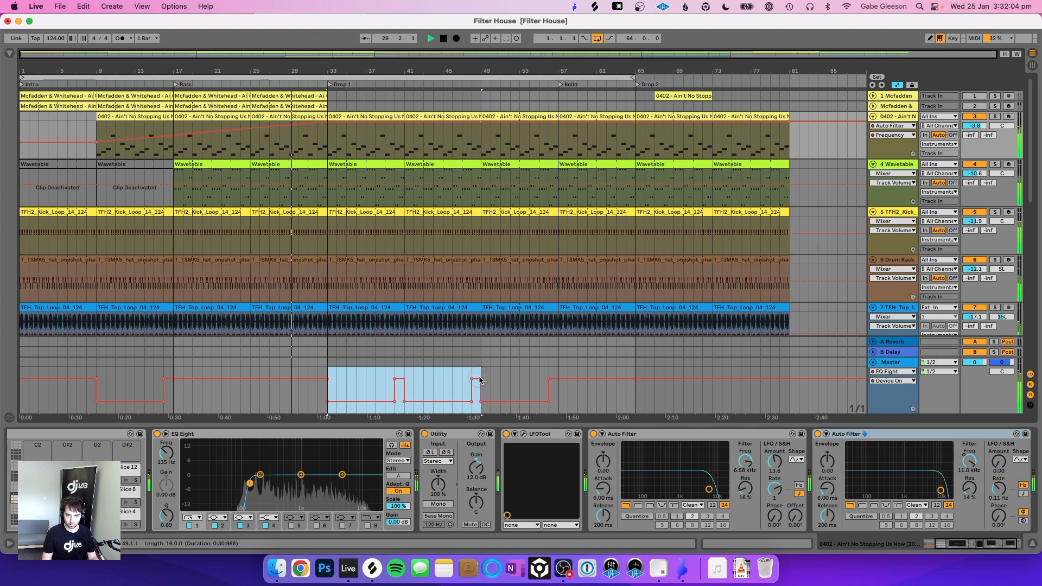
{"action": "key", "text": "super+c"}
{"action": "left_click", "coordinate": [637, 367]}
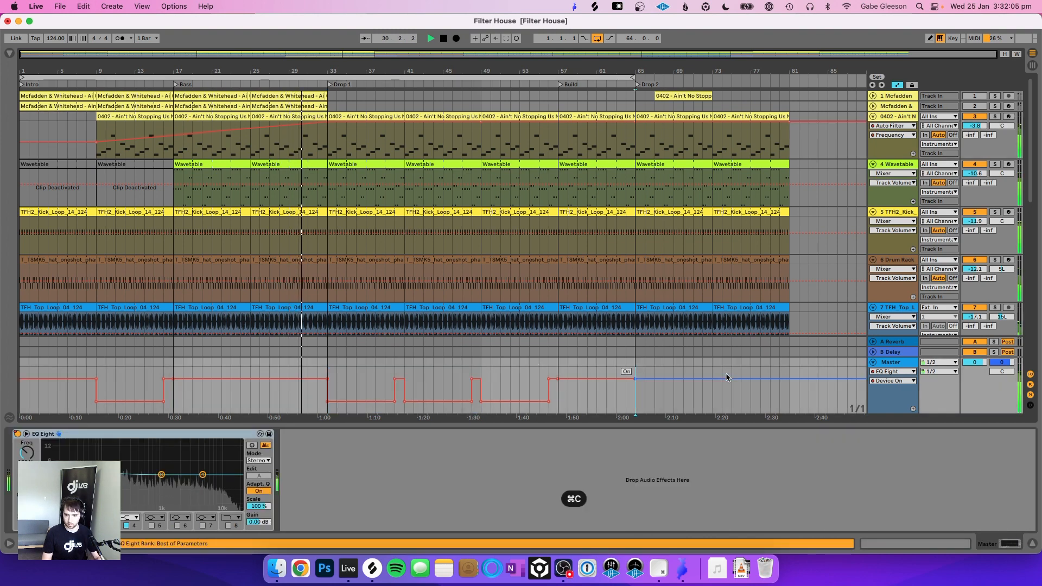
{"action": "key", "text": "super+v"}
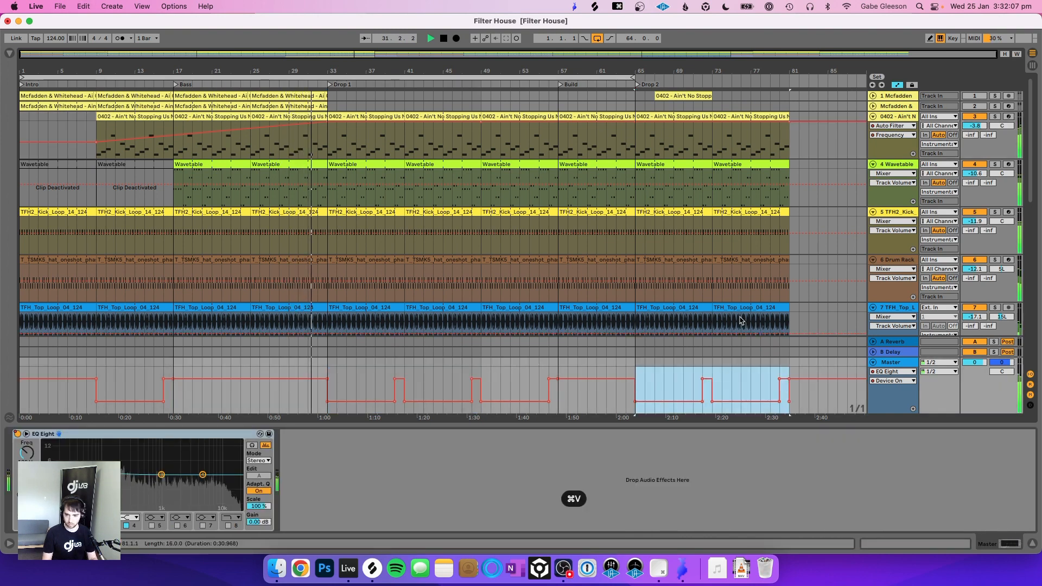
{"action": "key", "text": "super+d"}
{"action": "scroll", "coordinate": [746, 232], "scroll_direction": "right", "scroll_amount": 5}
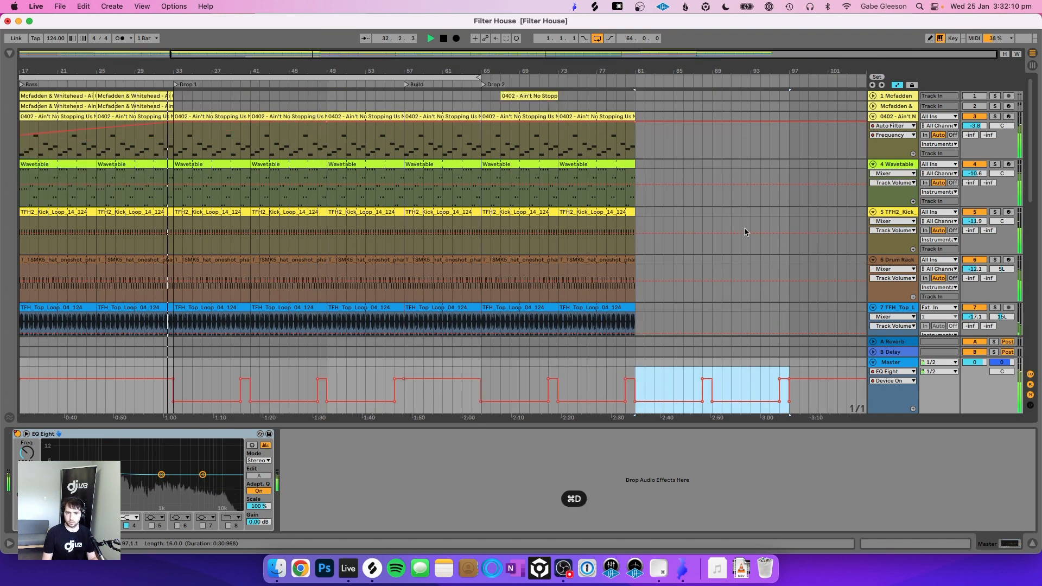
{"action": "scroll", "coordinate": [745, 232], "scroll_direction": "down", "scroll_amount": 5}
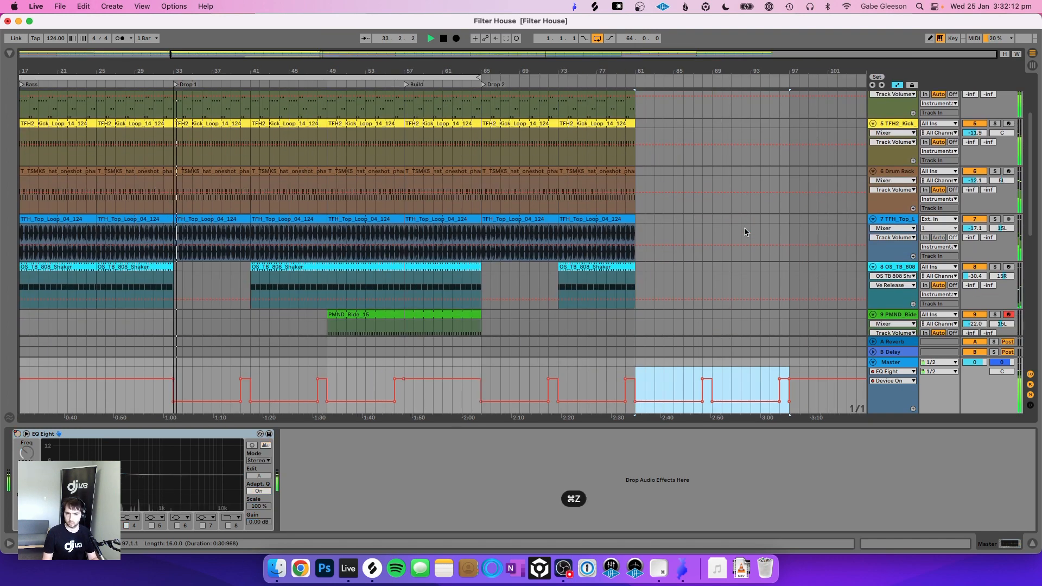
{"action": "key", "text": "super+z"}
Step: Play the arrangement from bar 33 to check the shaker and percussion layers in the first drop
{"action": "scroll", "coordinate": [745, 232], "scroll_direction": "down", "scroll_amount": 3}
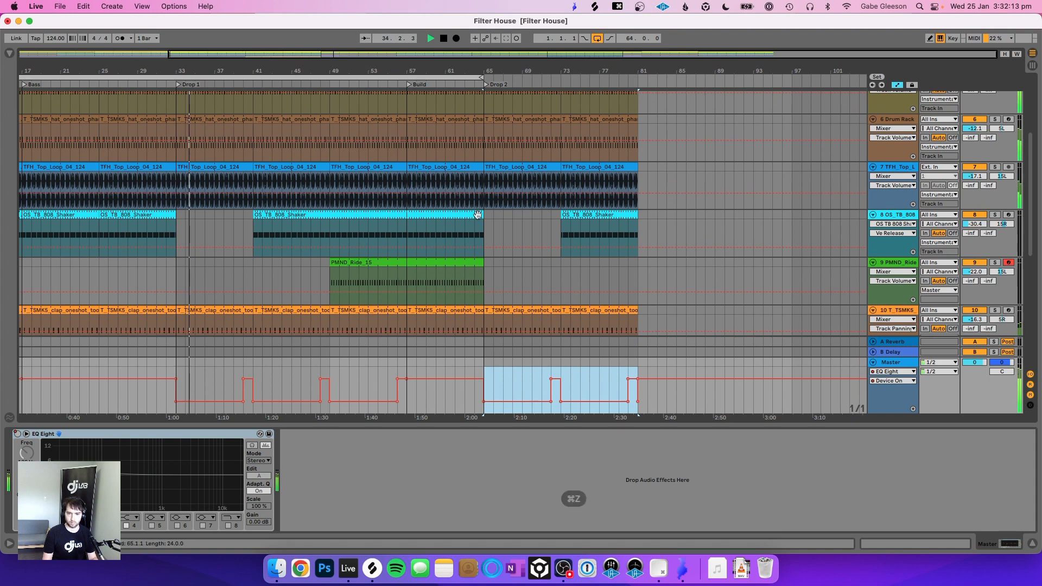
{"action": "left_click", "coordinate": [178, 235]}
{"action": "scroll", "coordinate": [464, 213], "scroll_direction": "left", "scroll_amount": 3}
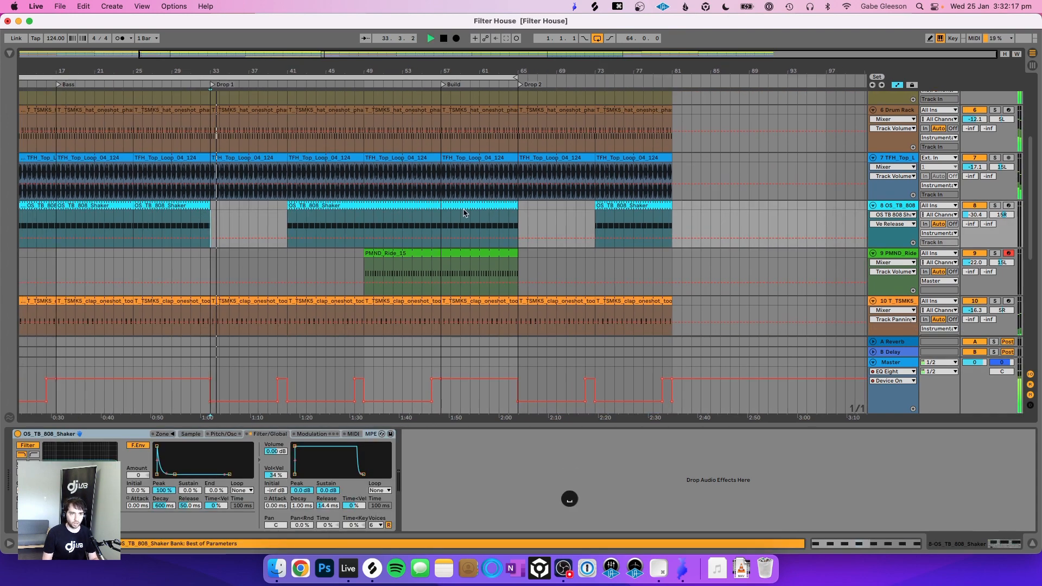
{"action": "scroll", "coordinate": [259, 289], "scroll_direction": "up", "scroll_amount": 5}
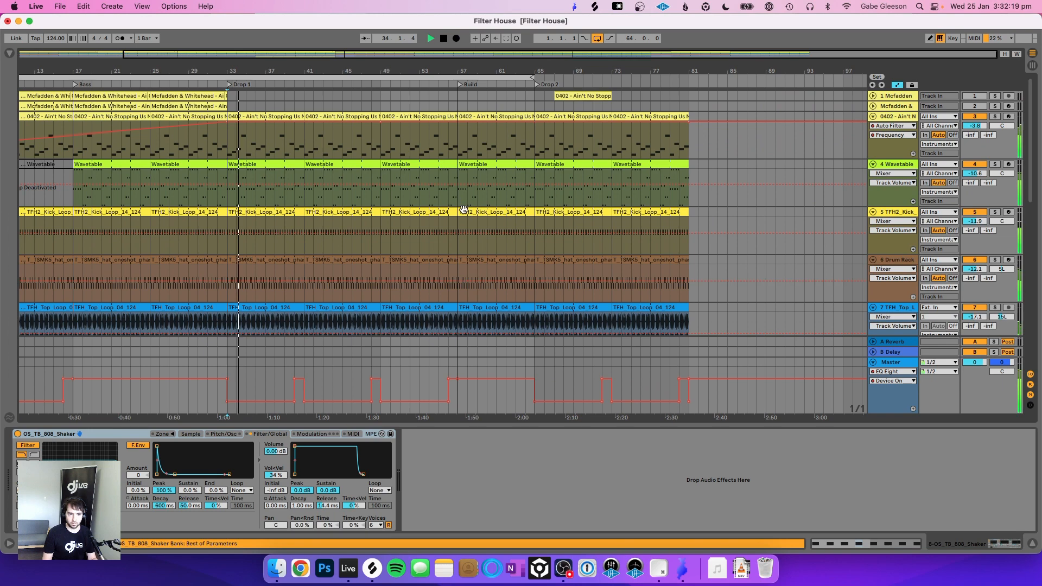
Step: Deactivate the closed hi-hat notes in the Drum Rack clip at bar 33 and play it back
{"action": "left_click", "coordinate": [262, 261]}
{"action": "left_click", "coordinate": [847, 548]}
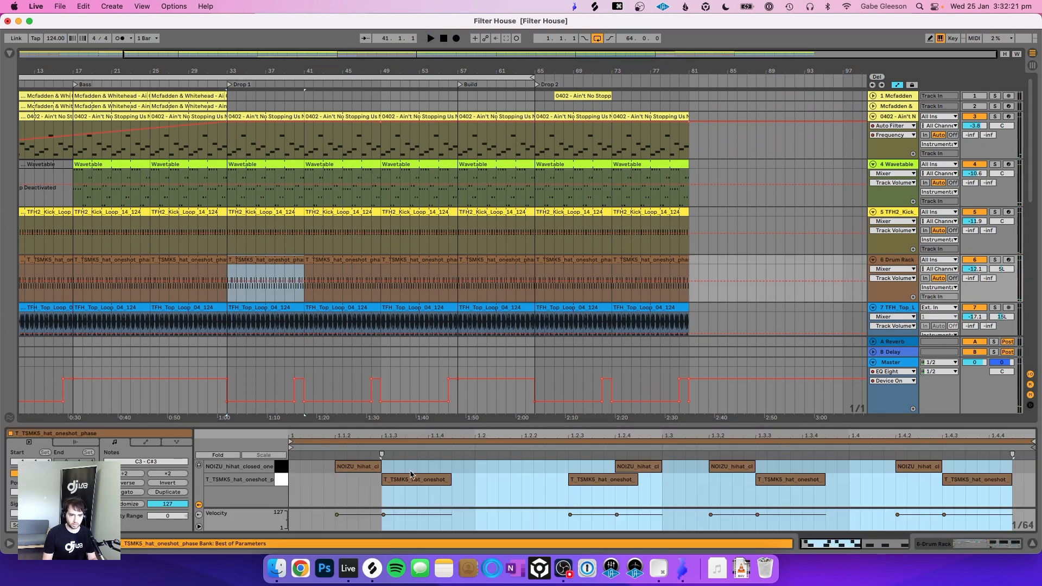
{"action": "left_click_drag", "start_coordinate": [304, 466], "coordinate": [989, 409]}
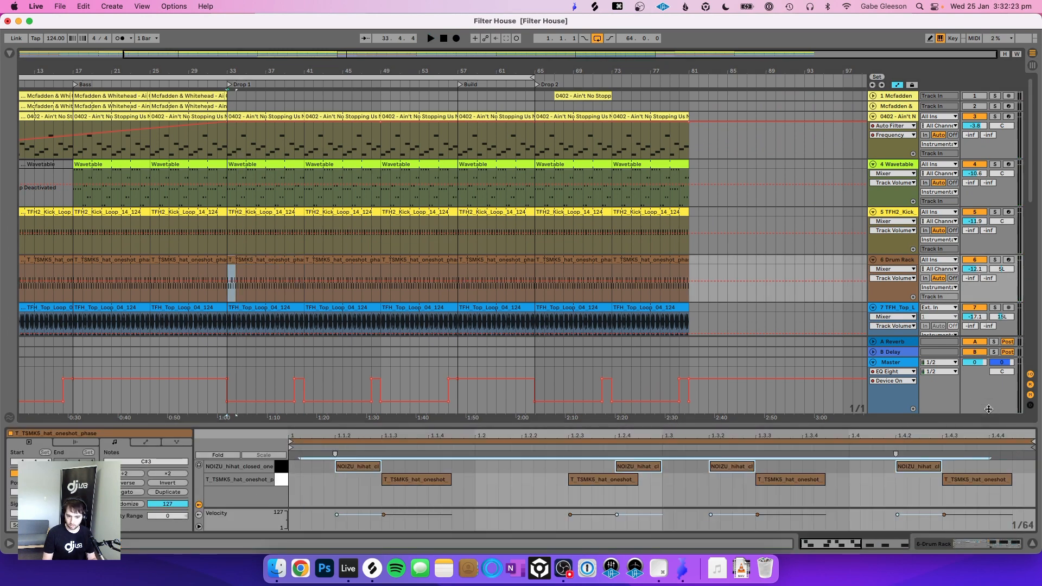
{"action": "key", "text": "0"}
{"action": "key", "text": "space"}
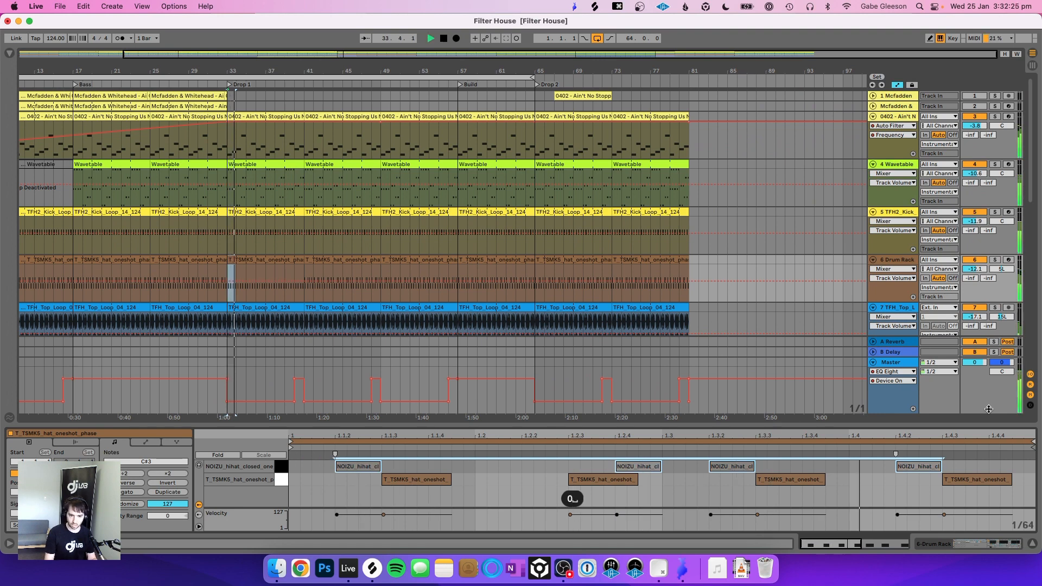
Step: Select all notes in the Drum Rack hat clip at bar 33 and shorten their ends slightly
{"action": "left_click", "coordinate": [503, 478]}
{"action": "key", "text": "super+a"}
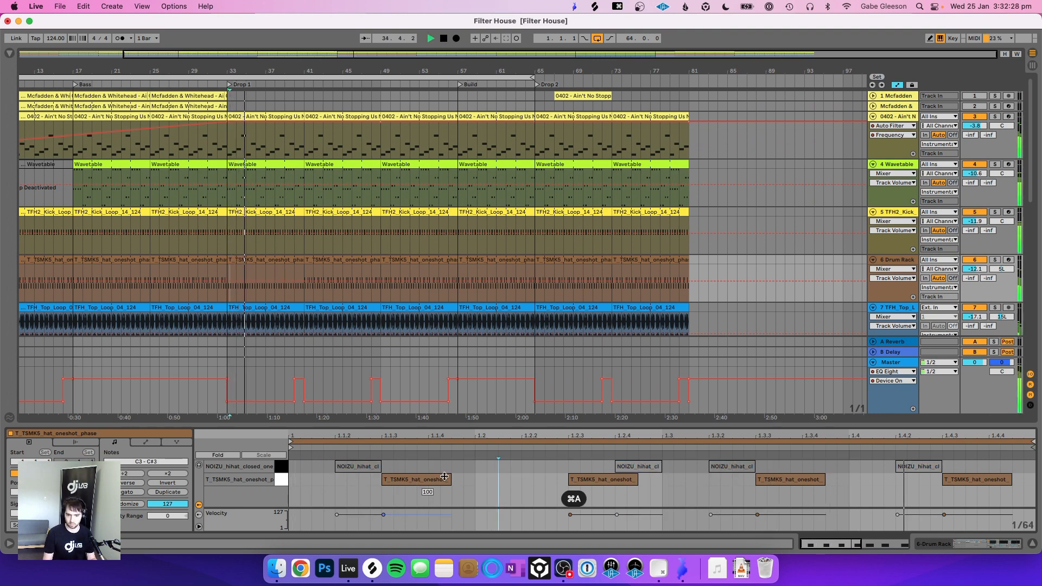
{"action": "mouse_move", "coordinate": [451, 480]}
{"action": "left_mouse_down"}
{"action": "mouse_move", "coordinate": [428, 480]}
{"action": "mouse_move", "coordinate": [472, 478]}
{"action": "mouse_move", "coordinate": [452, 481]}
{"action": "left_mouse_up"}
Step: Trim the starts of the first drop's later layers, the shaker clip to bar 49 and the ride clip to bar 57
{"action": "scroll", "coordinate": [317, 264], "scroll_direction": "down", "scroll_amount": 4}
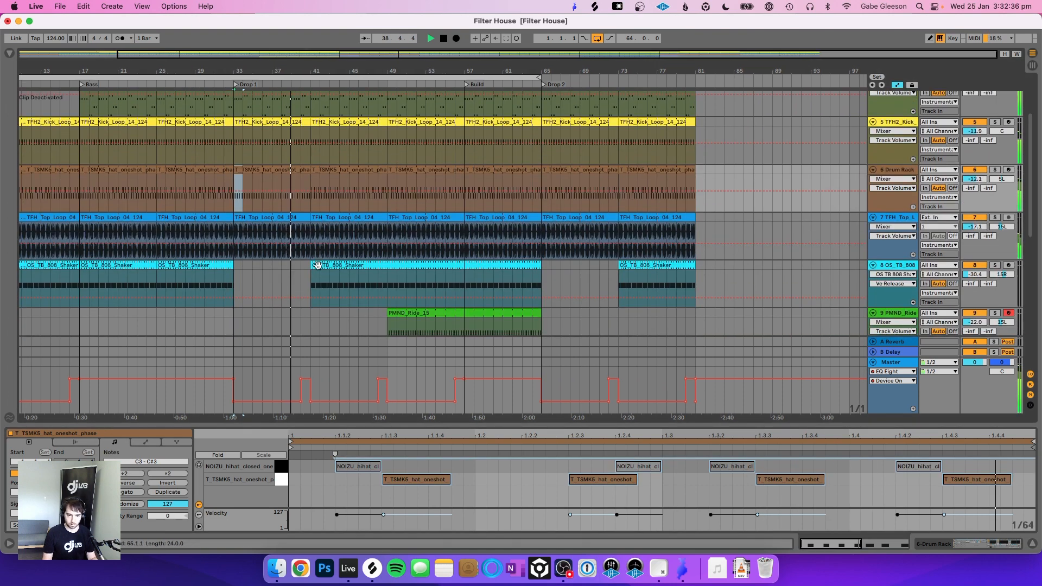
{"action": "left_click_drag", "start_coordinate": [312, 265], "coordinate": [390, 265]}
{"action": "scroll", "coordinate": [390, 266], "scroll_direction": "down", "scroll_amount": 2}
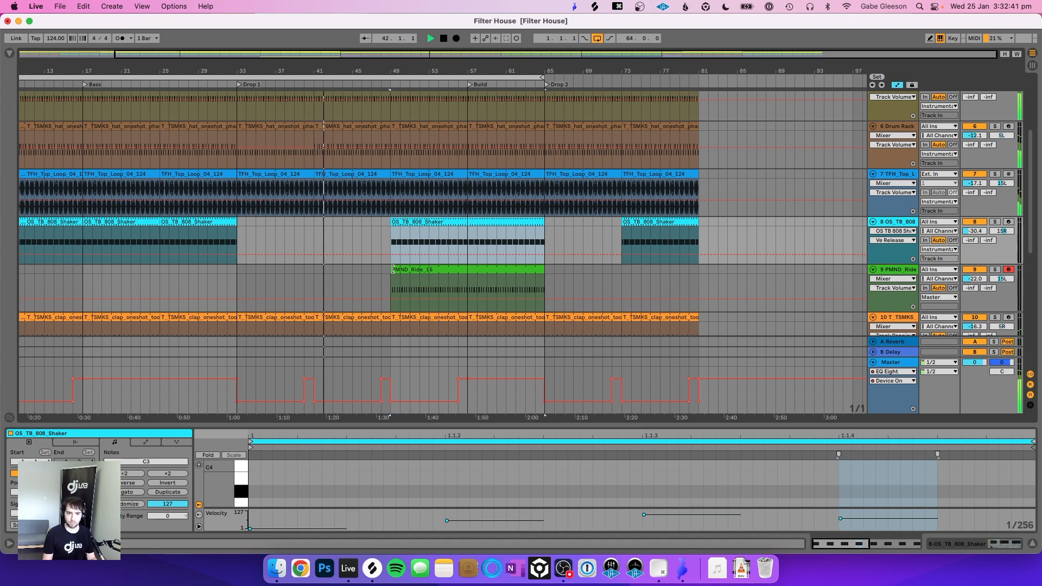
{"action": "left_click", "coordinate": [392, 270]}
{"action": "left_click_drag", "start_coordinate": [392, 270], "coordinate": [471, 269]}
{"action": "scroll", "coordinate": [406, 227], "scroll_direction": "up", "scroll_amount": 1}
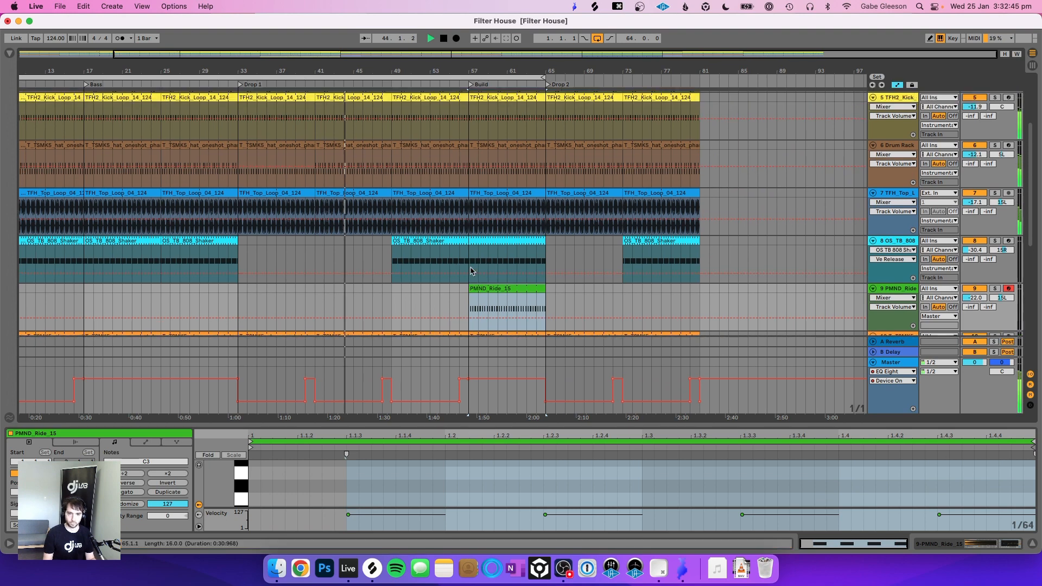
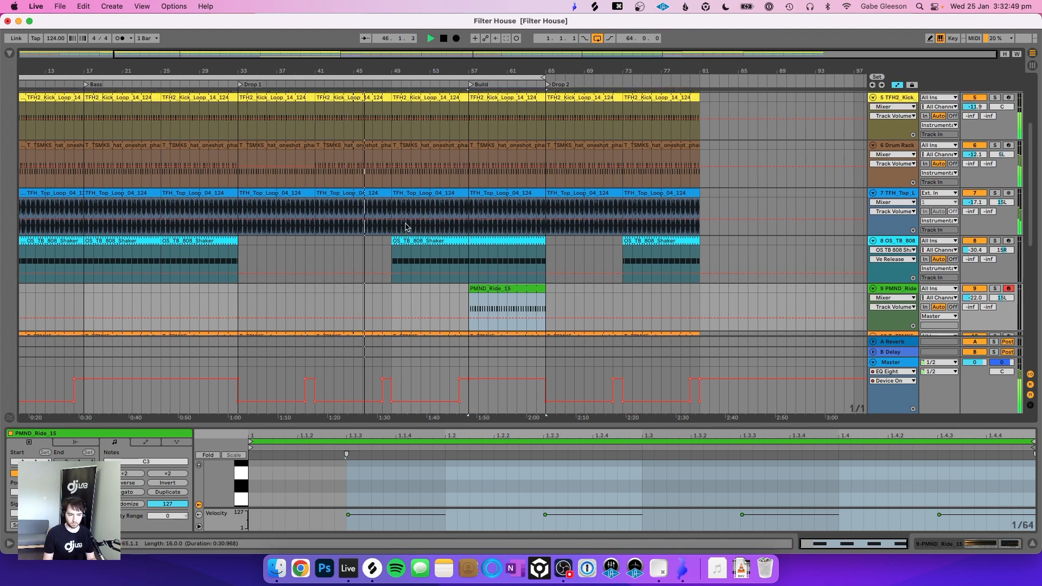
{"action": "left_click_drag", "start_coordinate": [441, 69], "coordinate": [440, 68]}
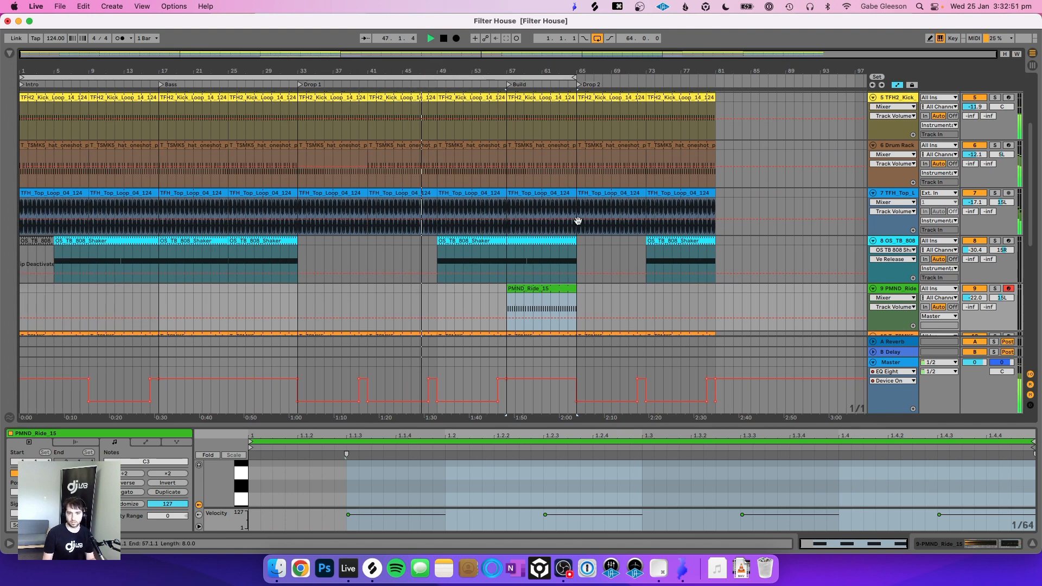
Step: Move the PMND_Ride clip from bar 57 to bar 73 in the second drop
{"action": "scroll", "coordinate": [606, 261], "scroll_direction": "down", "scroll_amount": 2}
{"action": "scroll", "coordinate": [606, 261], "scroll_direction": "down", "scroll_amount": 1}
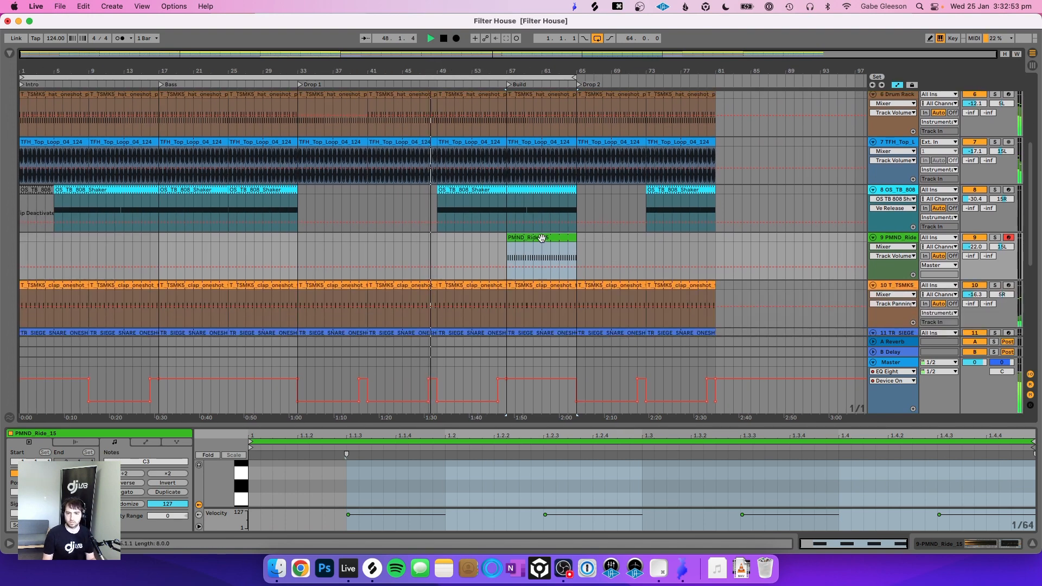
{"action": "left_click_drag", "start_coordinate": [604, 236], "coordinate": [683, 245]}
{"action": "scroll", "coordinate": [594, 226], "scroll_direction": "up", "scroll_amount": 3}
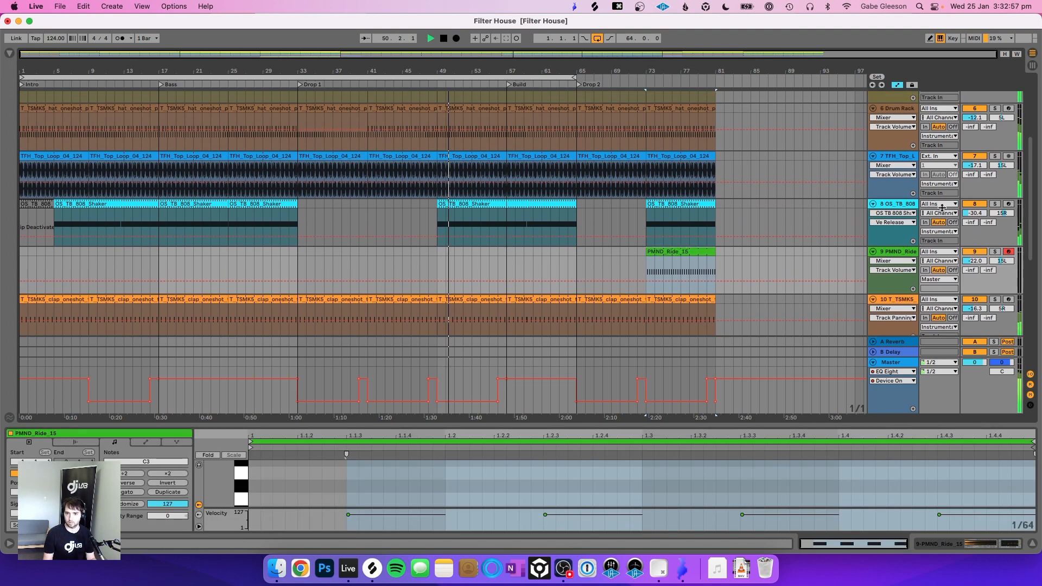
Step: Show the track delays, then set the shaker track's delay to 4 ms and its volume to -33.8 dB
{"action": "left_click", "coordinate": [568, 228]}
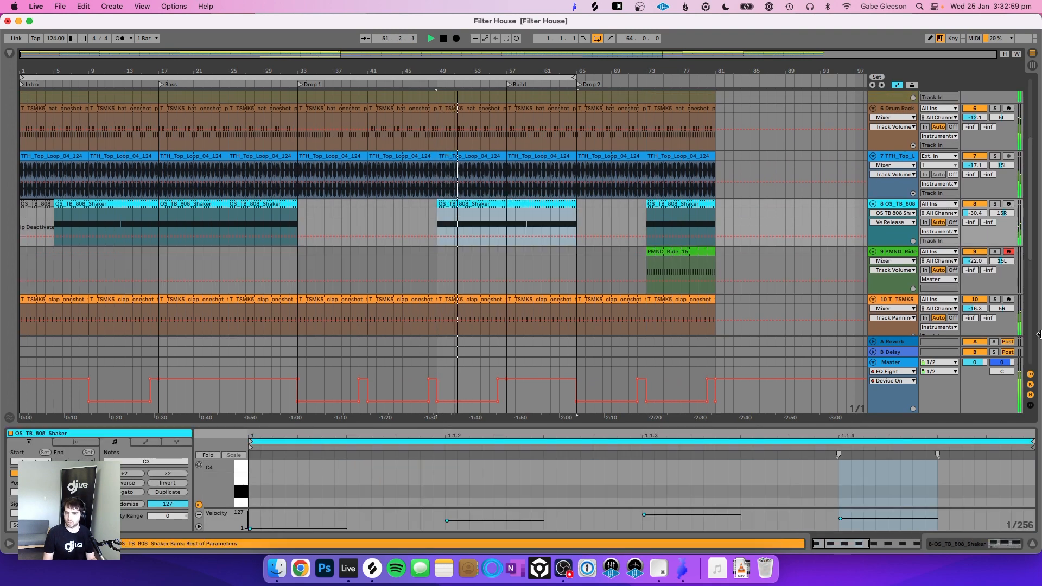
{"action": "left_click", "coordinate": [1030, 404]}
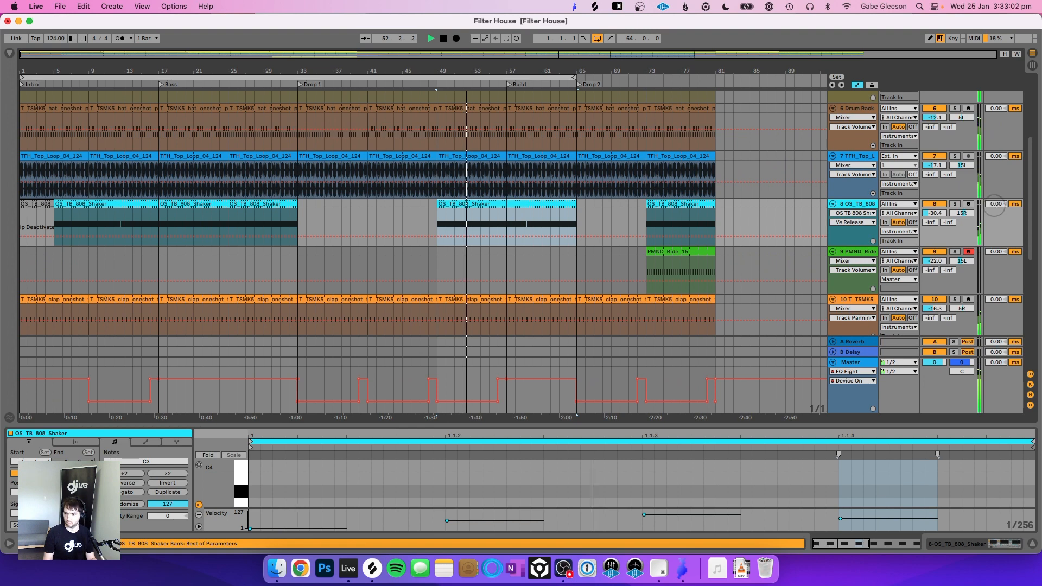
{"action": "key", "text": "Up"}
{"action": "key", "text": "Up"}
{"action": "key", "text": "Up"}
{"action": "key", "text": "Up"}
{"action": "key", "text": "Up"}
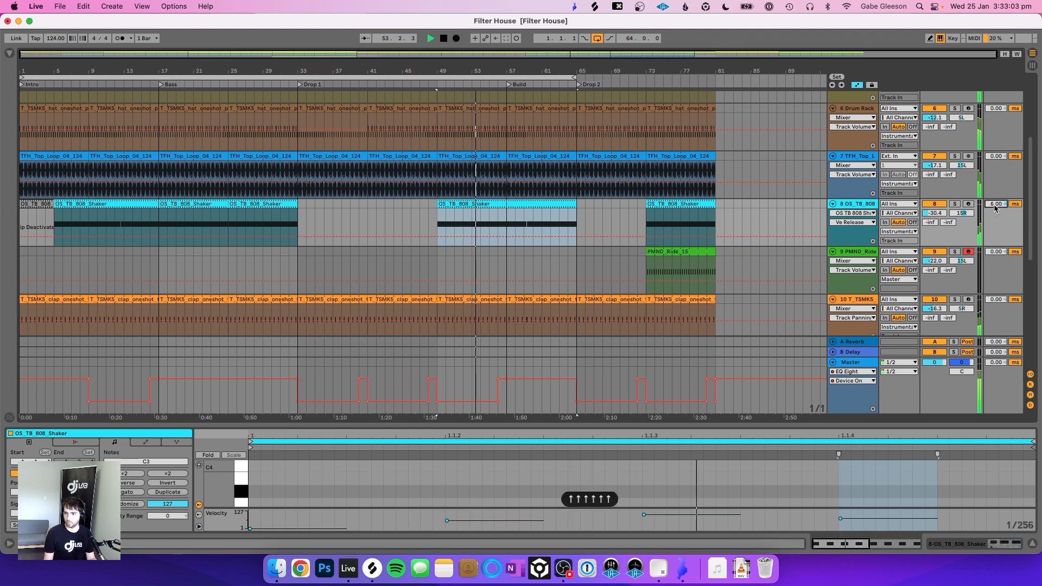
{"action": "key", "text": "Down"}
{"action": "key", "text": "Down"}
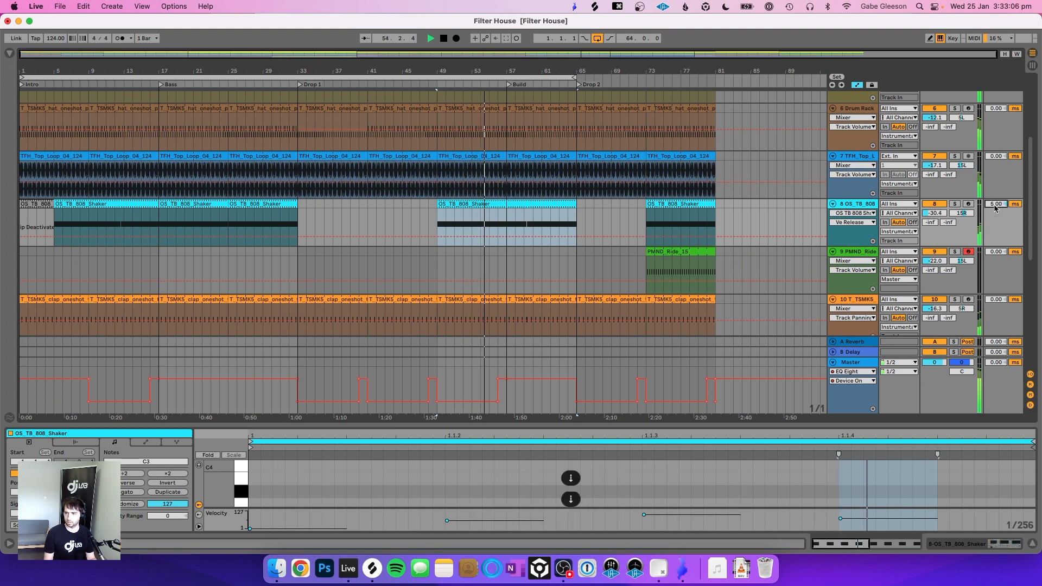
{"action": "left_click_drag", "start_coordinate": [934, 213], "coordinate": [934, 215]}
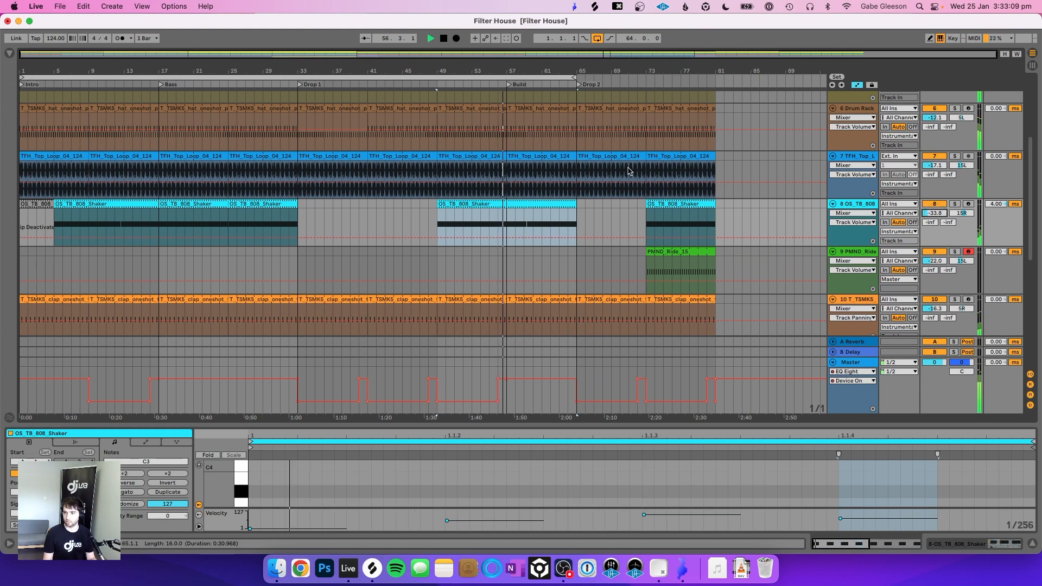
Step: Select bars 65 to 81 of the second drop and duplicate that time across all tracks
{"action": "scroll", "coordinate": [628, 171], "scroll_direction": "down", "scroll_amount": 5}
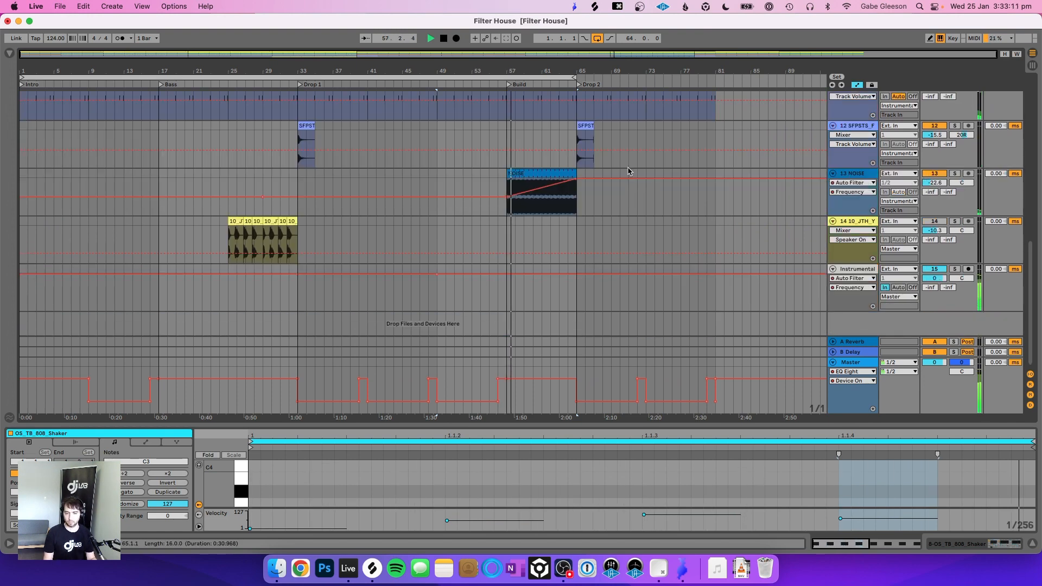
{"action": "scroll", "coordinate": [628, 171], "scroll_direction": "up", "scroll_amount": 7}
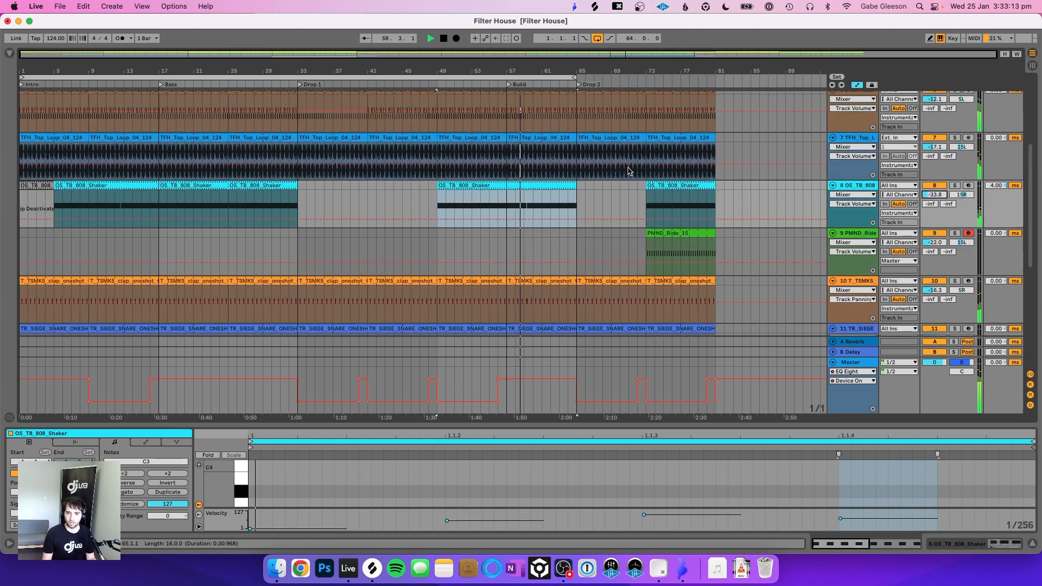
{"action": "scroll", "coordinate": [628, 171], "scroll_direction": "down", "scroll_amount": 3}
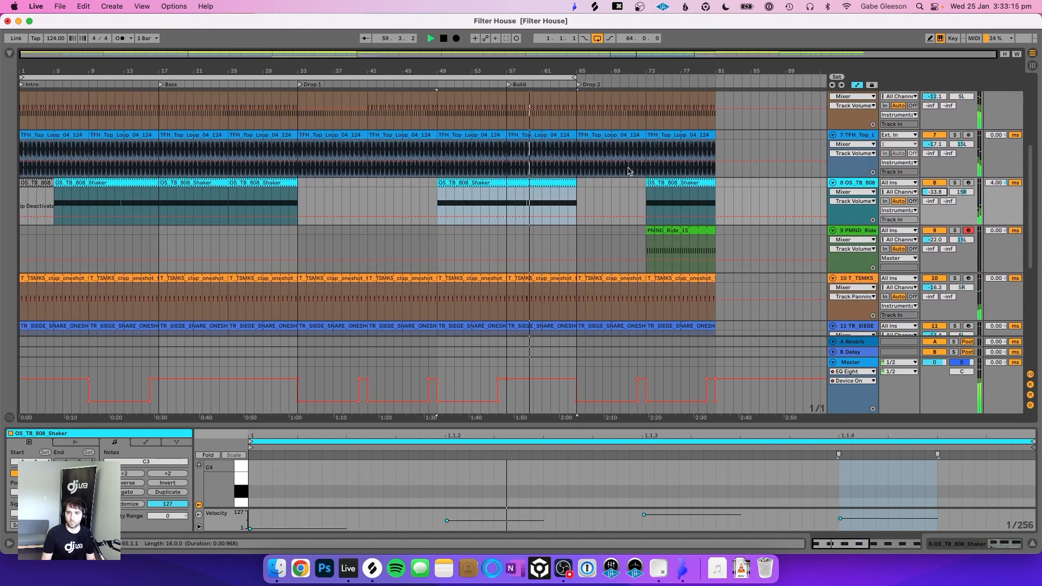
{"action": "scroll", "coordinate": [628, 171], "scroll_direction": "up", "scroll_amount": 1}
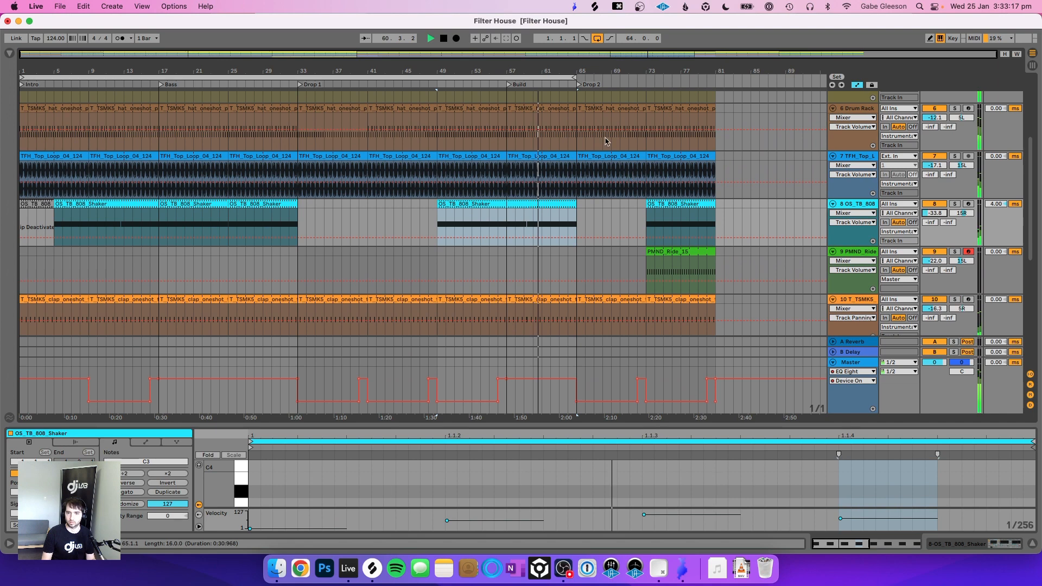
{"action": "left_click", "coordinate": [688, 205]}
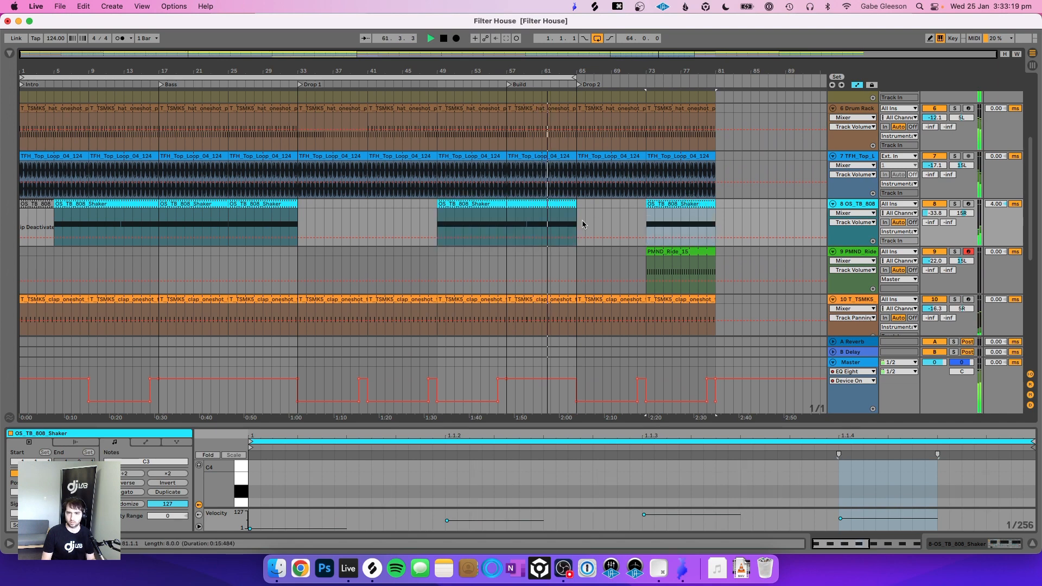
{"action": "left_click", "coordinate": [580, 223], "text": "shift"}
{"action": "key", "text": "shift+Left"}
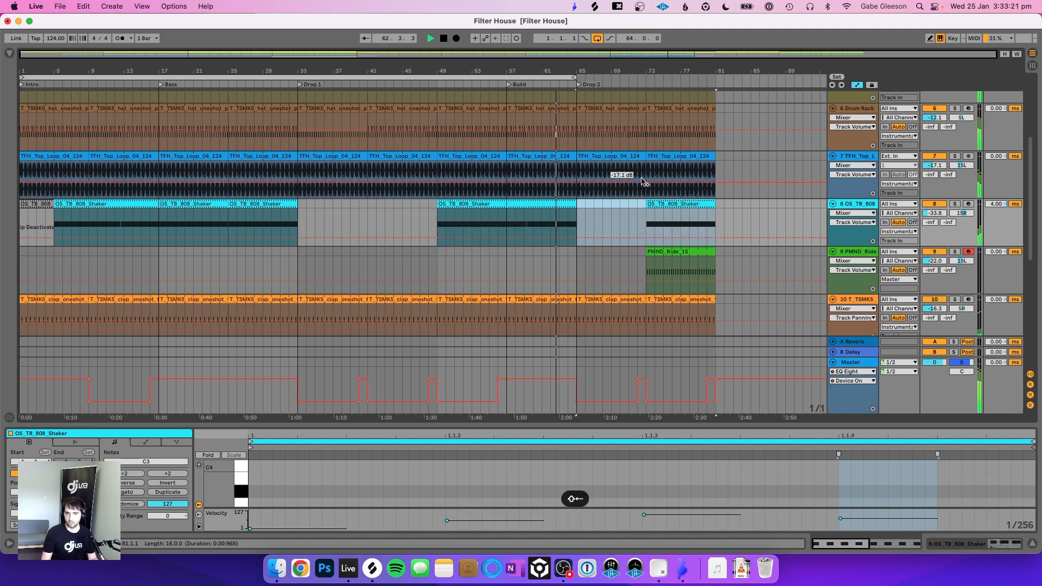
{"action": "left_click", "coordinate": [83, 6]}
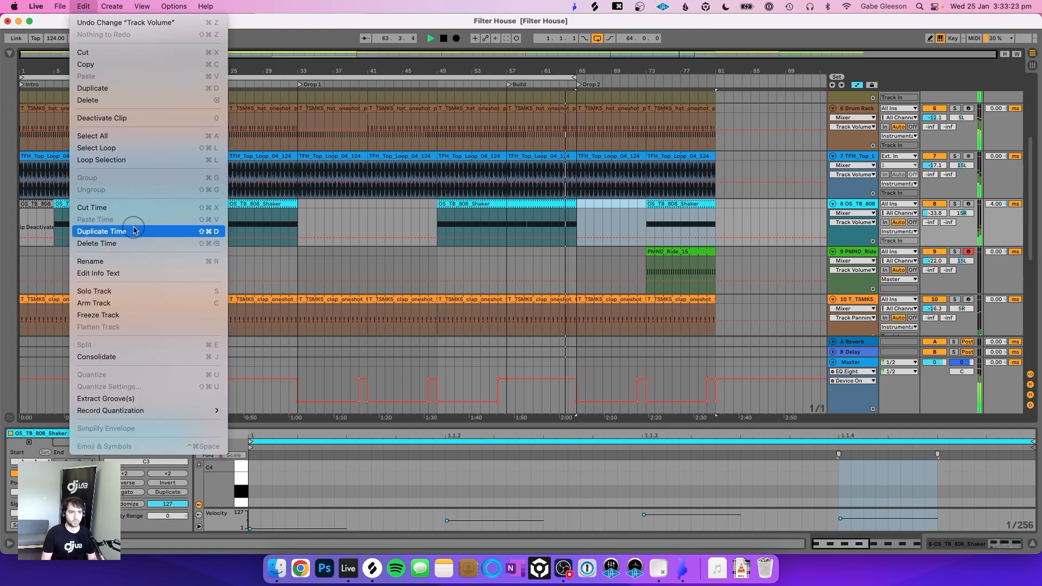
{"action": "left_click", "coordinate": [134, 229]}
Step: Play the arrangement from bar 64 to hear the transition from the build into the second drop
{"action": "left_click_drag", "start_coordinate": [618, 70], "coordinate": [611, 64]}
{"action": "key", "text": "space"}
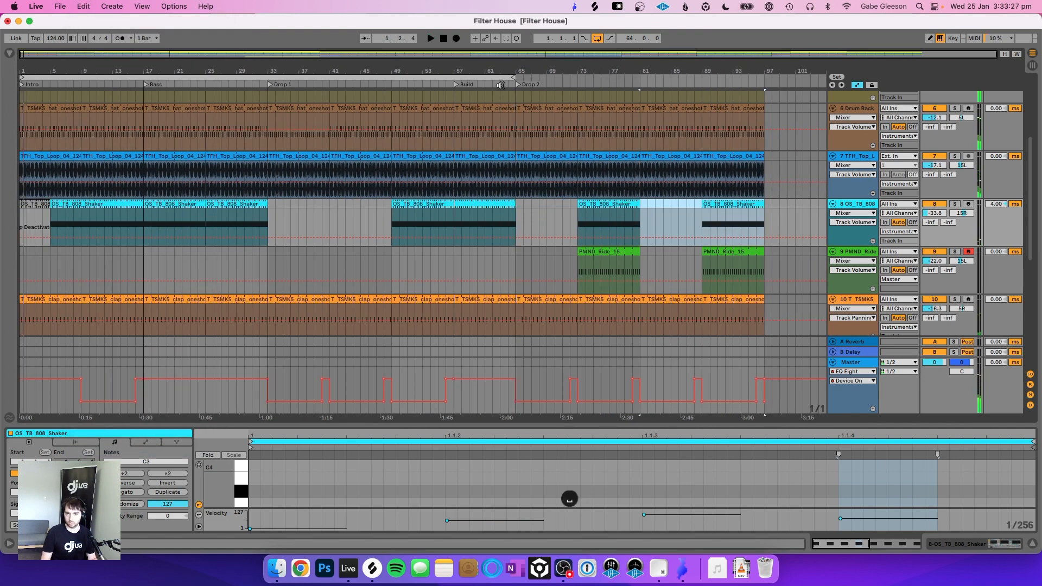
{"action": "right_click", "coordinate": [500, 78]}
{"action": "left_click", "coordinate": [507, 83]}
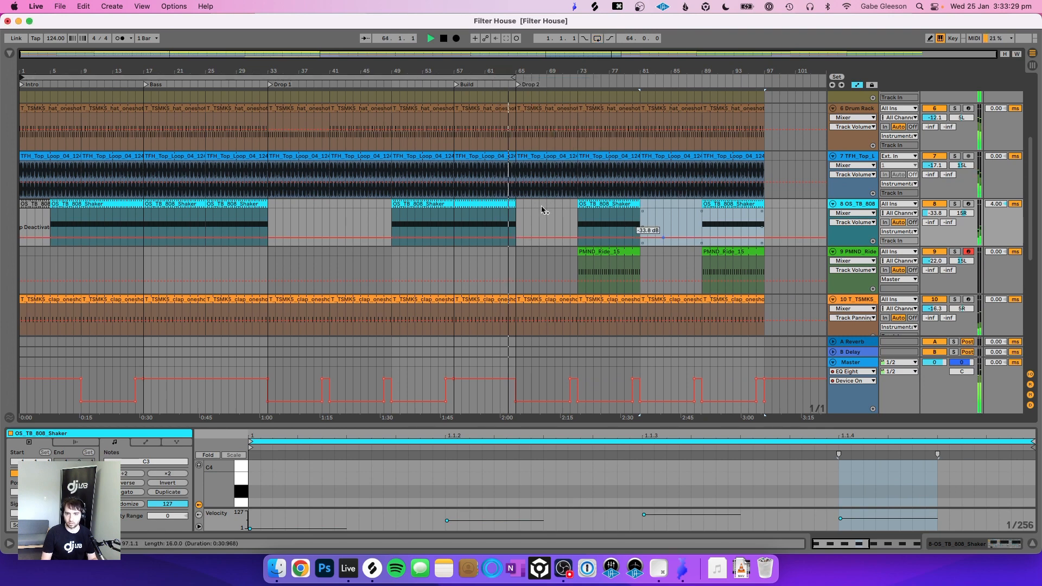
{"action": "left_click", "coordinate": [526, 221]}
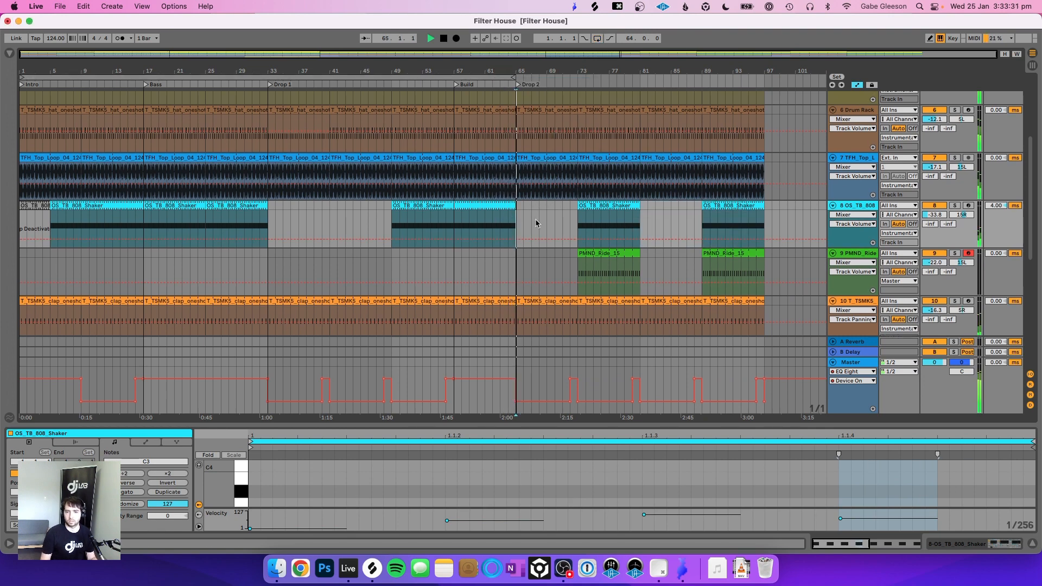
Step: Arrange the second drop's layers so the shaker runs from bar 73 to 97 and the ride only from bar 81 to 97
{"action": "scroll", "coordinate": [535, 223], "scroll_direction": "up", "scroll_amount": 1}
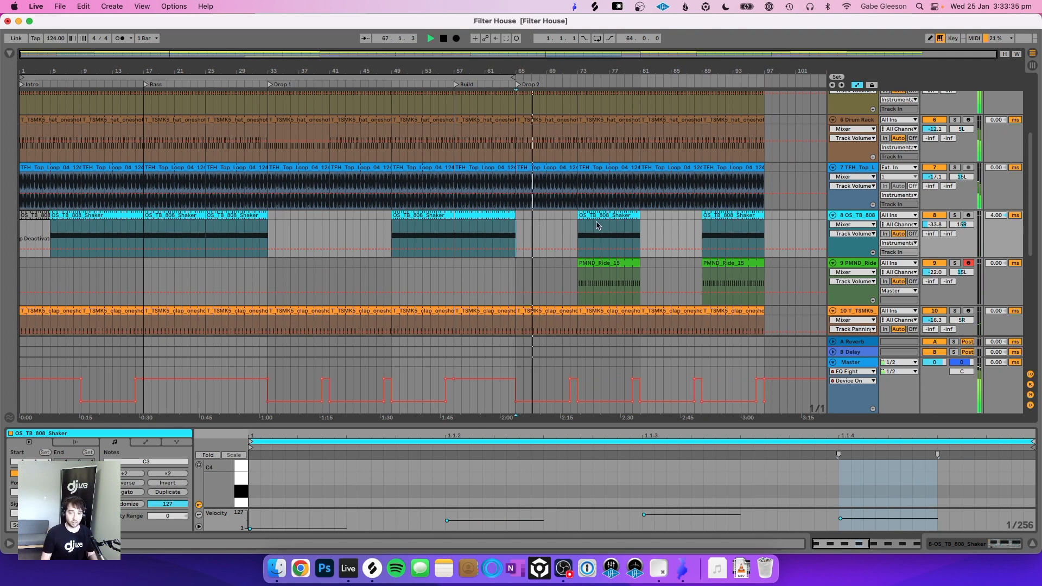
{"action": "left_click", "coordinate": [603, 264]}
{"action": "key", "text": "BackSpace"}
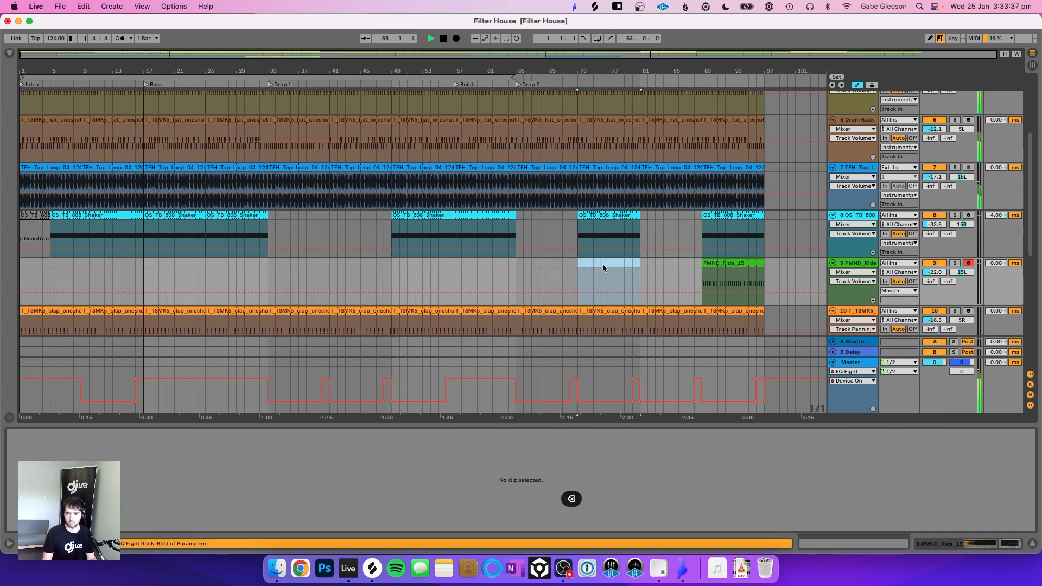
{"action": "left_click_drag", "start_coordinate": [705, 264], "coordinate": [641, 264]}
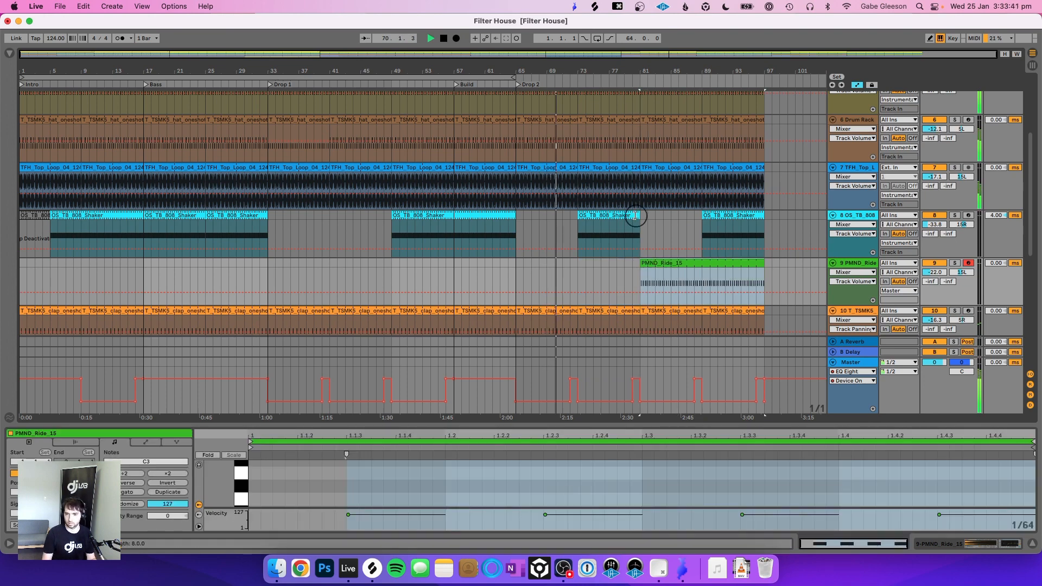
{"action": "left_click_drag", "start_coordinate": [635, 215], "coordinate": [761, 219]}
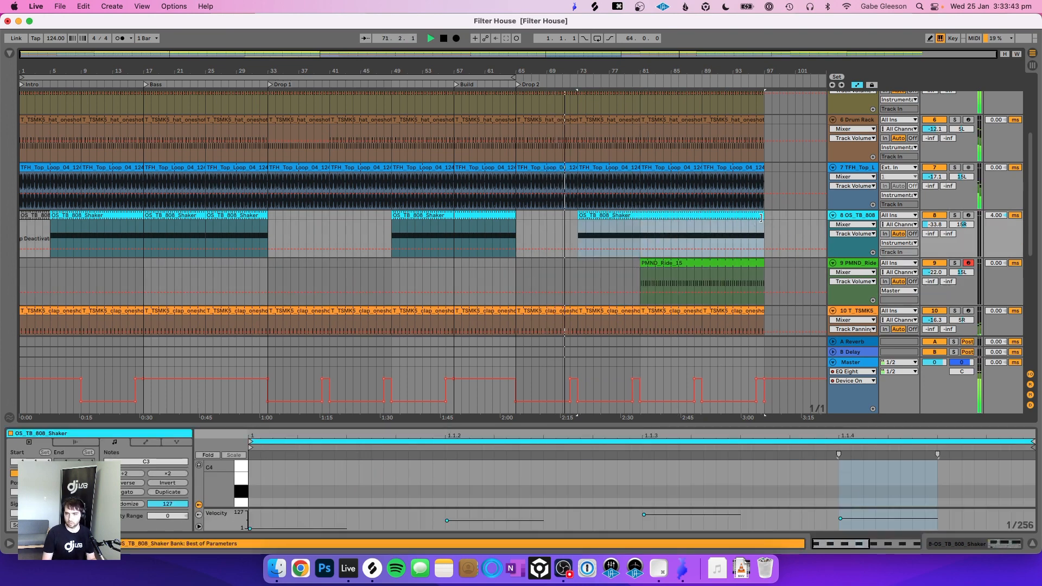
Step: Delete the duplicated crash clip at bar 81 on the SFPSTS track
{"action": "scroll", "coordinate": [761, 219], "scroll_direction": "down", "scroll_amount": 10}
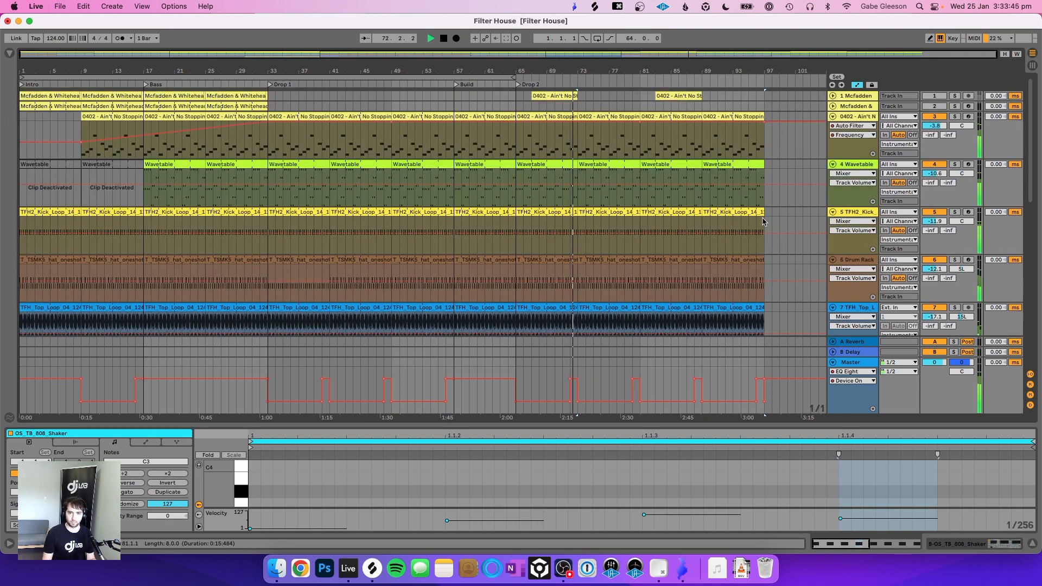
{"action": "scroll", "coordinate": [762, 221], "scroll_direction": "up", "scroll_amount": 3}
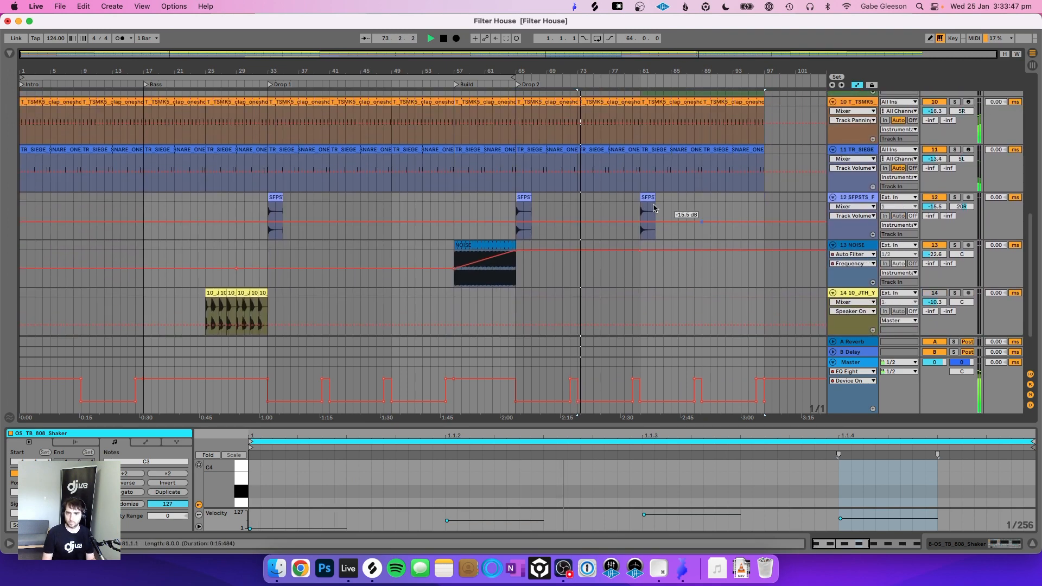
{"action": "left_click", "coordinate": [645, 197]}
{"action": "key", "text": "BackSpace"}
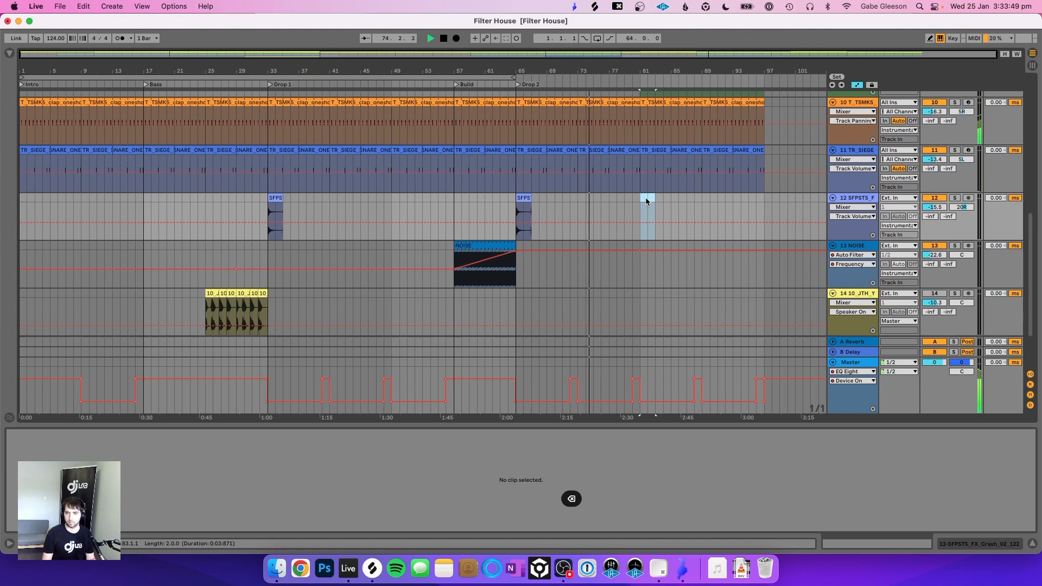
Step: Clear the Master's EQ Eight Device On automation from bar 89 to 97 so the device is on there
{"action": "scroll", "coordinate": [646, 197], "scroll_direction": "up", "scroll_amount": 5}
{"action": "scroll", "coordinate": [617, 212], "scroll_direction": "down", "scroll_amount": 1}
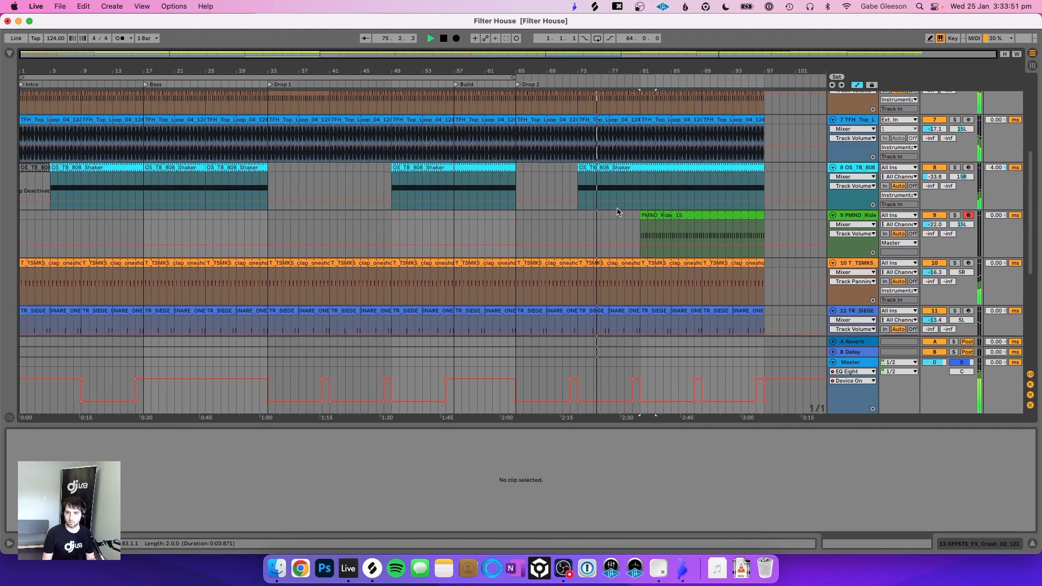
{"action": "scroll", "coordinate": [771, 222], "scroll_direction": "down", "scroll_amount": 5}
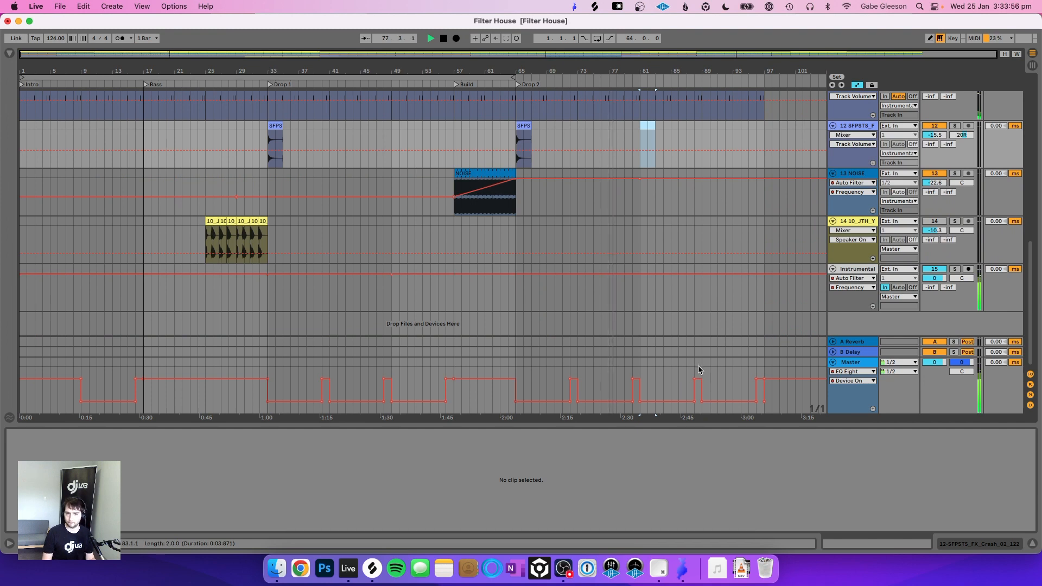
{"action": "left_click_drag", "start_coordinate": [703, 373], "coordinate": [764, 373]}
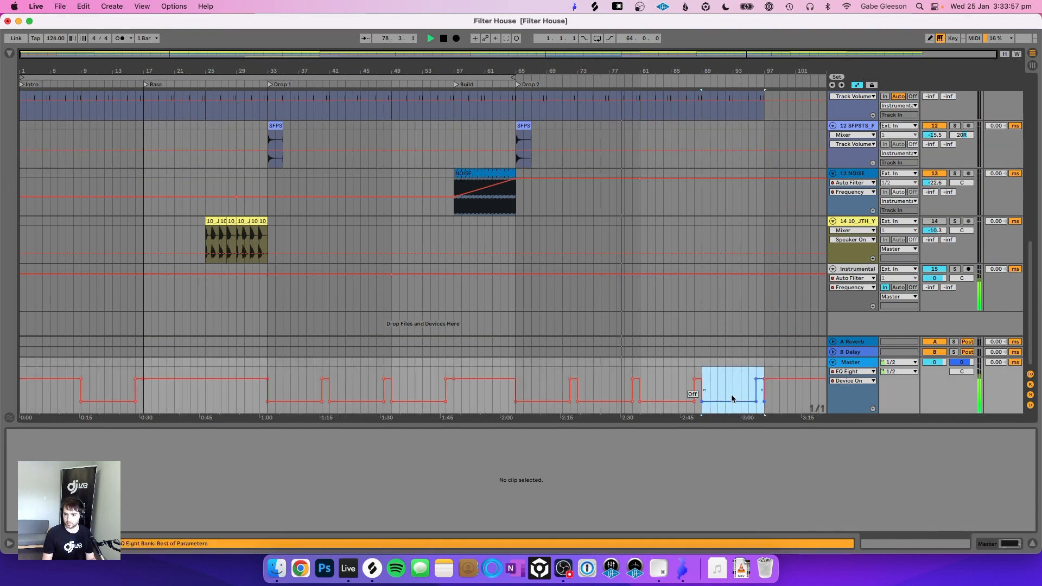
{"action": "key", "text": "Delete"}
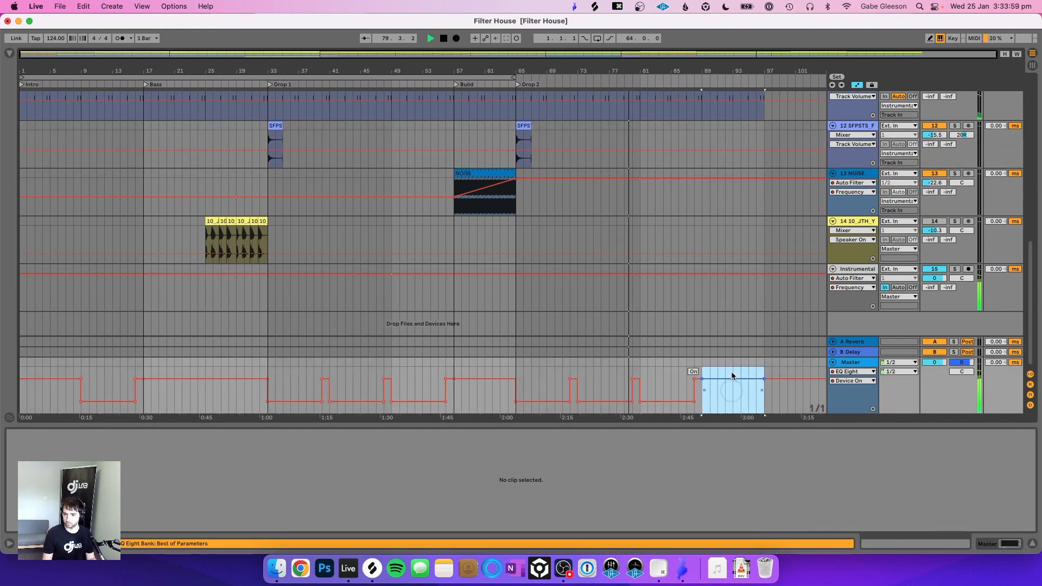
Step: Copy the NOISE riser clip with its filter sweep to bar 89 and ramp the filter frequency down between the two clips
{"action": "scroll", "coordinate": [516, 166], "scroll_direction": "up", "scroll_amount": 2}
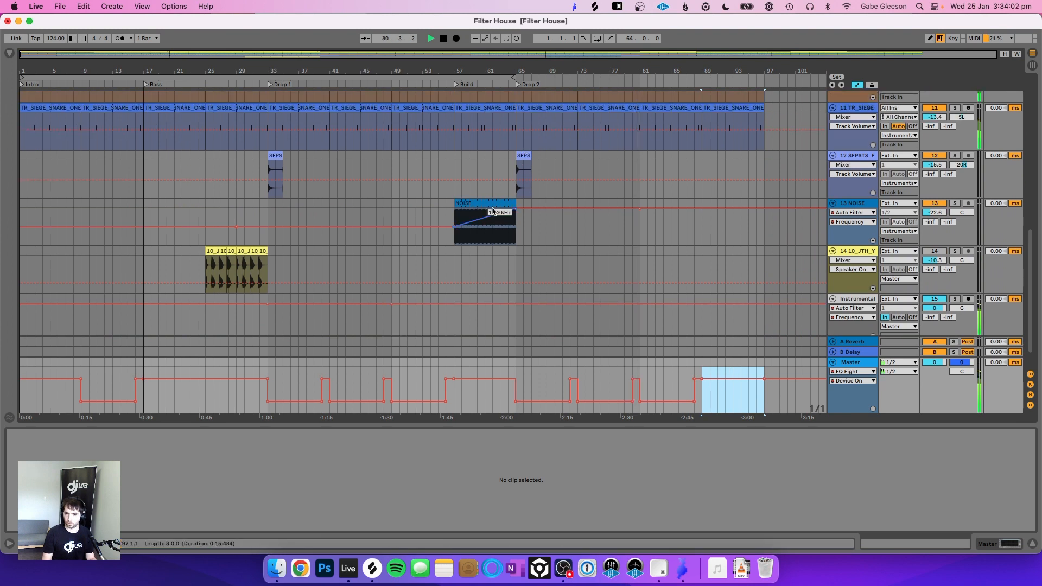
{"action": "left_click", "coordinate": [491, 204]}
{"action": "key", "text": "super+c"}
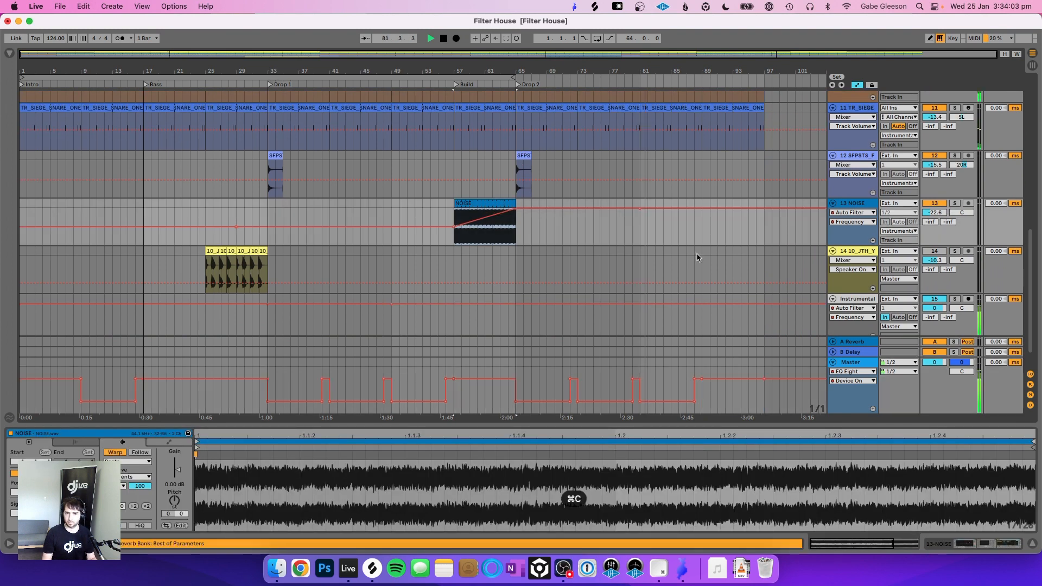
{"action": "left_click", "coordinate": [694, 229]}
{"action": "left_click", "coordinate": [704, 234]}
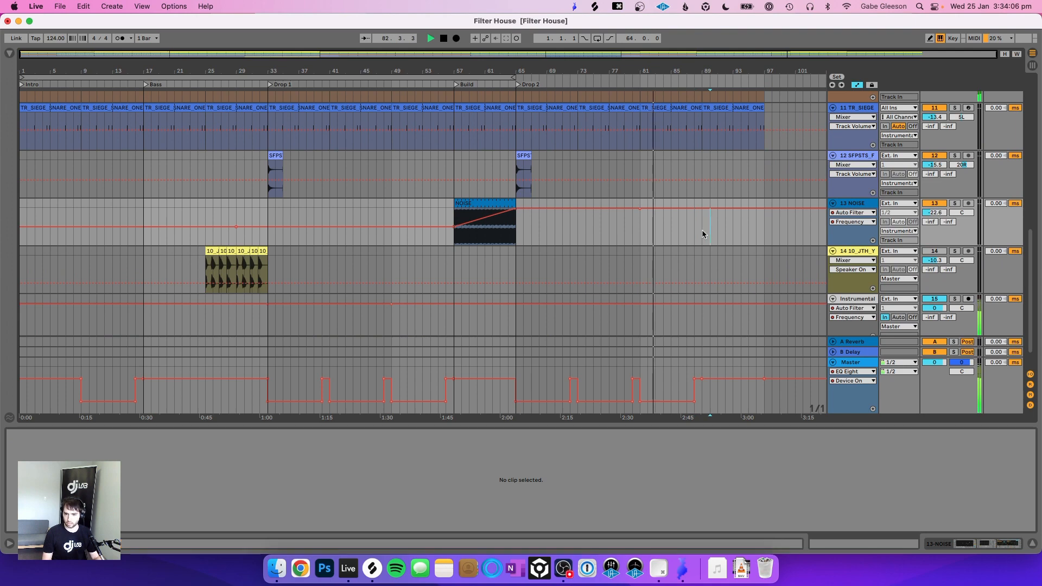
{"action": "key", "text": "super+v"}
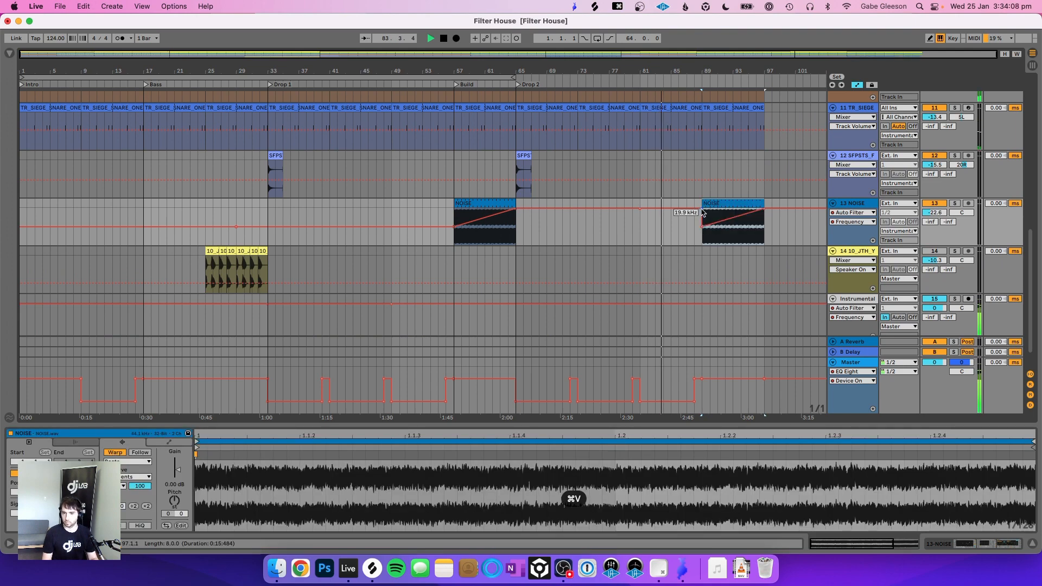
{"action": "left_click", "coordinate": [640, 208]}
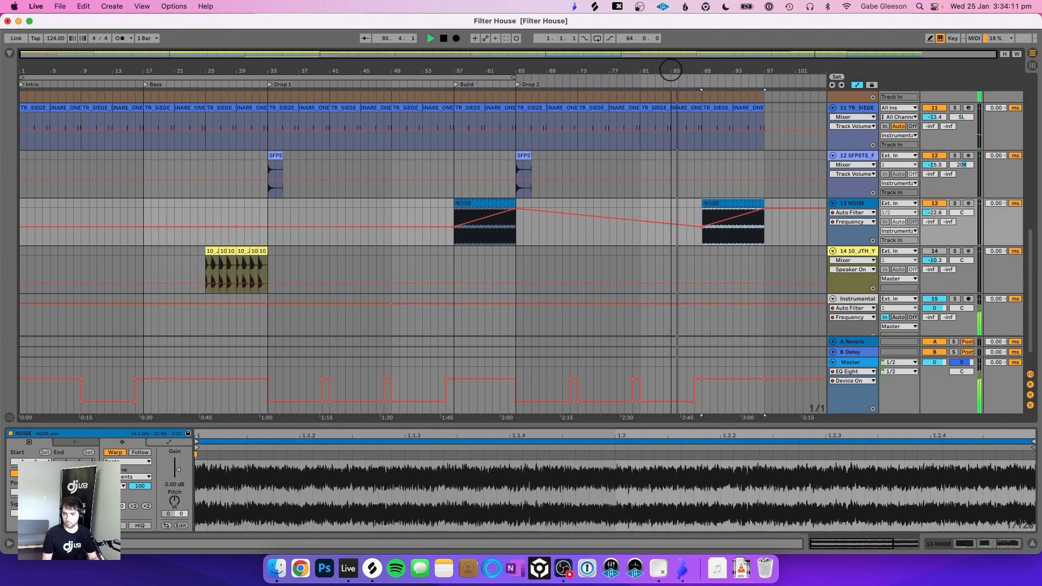
Step: Move the group of vocal clips on track 14 from bar 25 to bar 97
{"action": "left_click", "coordinate": [266, 275]}
{"action": "key", "text": "super+x"}
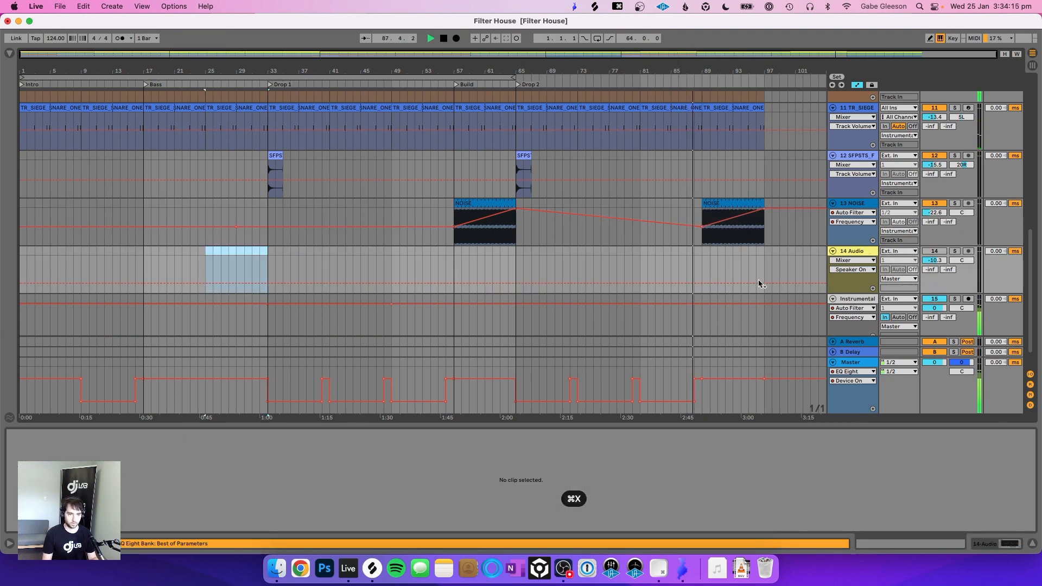
{"action": "left_click", "coordinate": [765, 265]}
{"action": "key", "text": "super+v"}
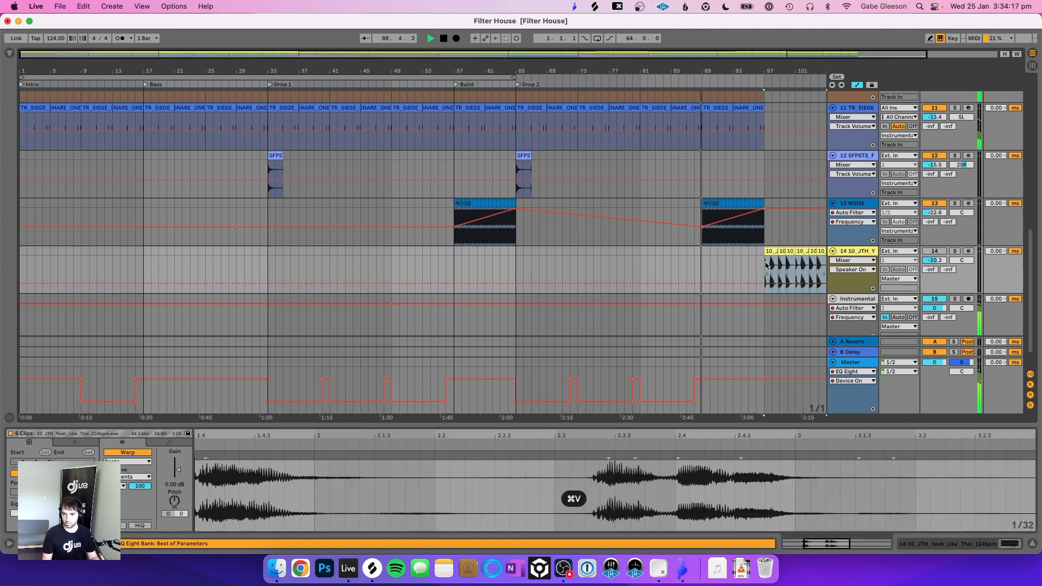
Step: Duplicate the last Wavetable clip and the last TFH2_Kick_Loop clip so both tracks continue from bar 97 to 105
{"action": "scroll", "coordinate": [766, 265], "scroll_direction": "up", "scroll_amount": 2}
{"action": "scroll", "coordinate": [765, 265], "scroll_direction": "right", "scroll_amount": 2}
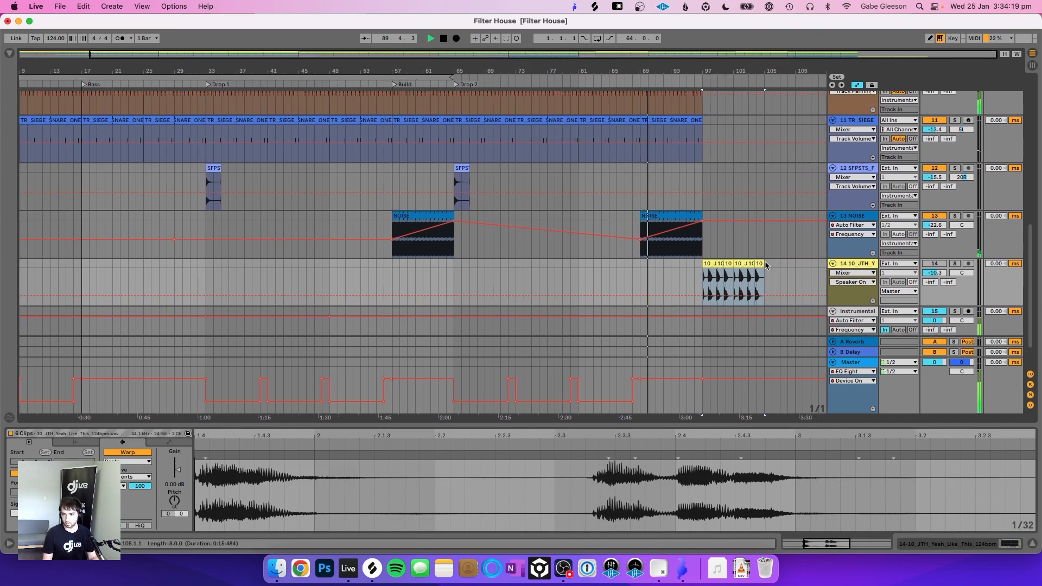
{"action": "scroll", "coordinate": [765, 265], "scroll_direction": "up", "scroll_amount": 10}
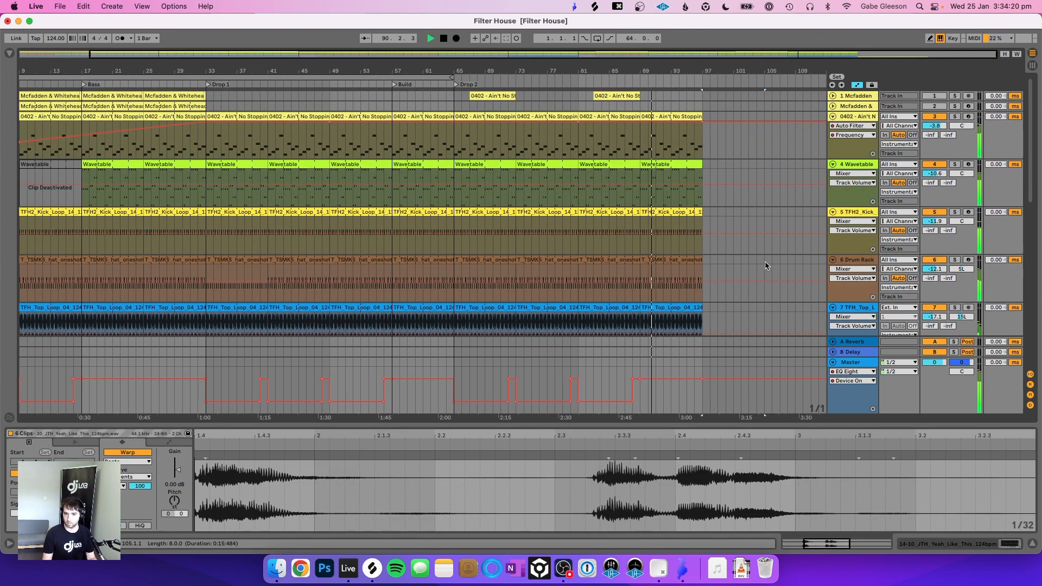
{"action": "left_click", "coordinate": [668, 165]}
{"action": "key", "text": "super+d"}
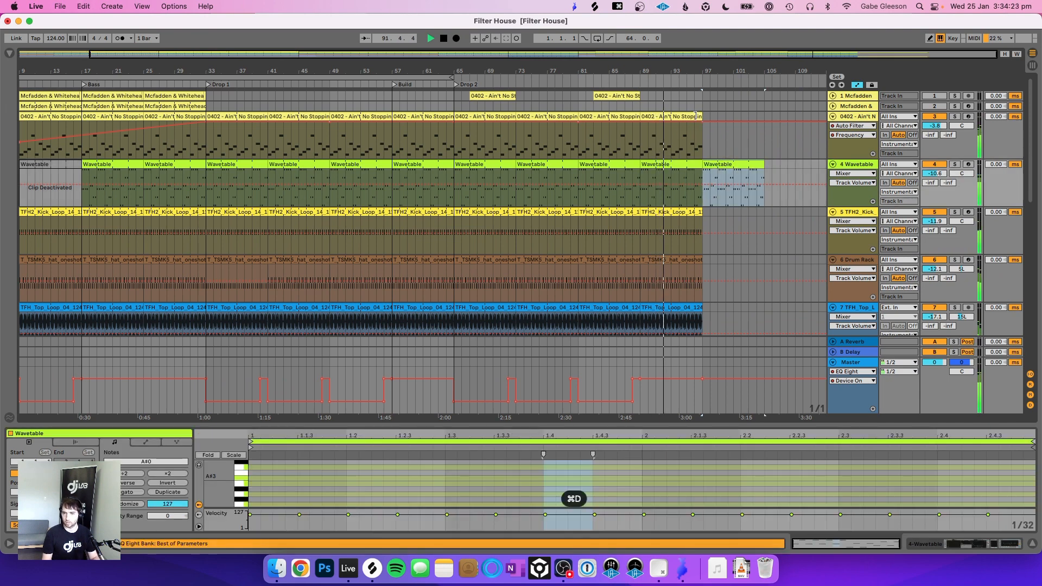
{"action": "scroll", "coordinate": [697, 116], "scroll_direction": "down", "scroll_amount": 3}
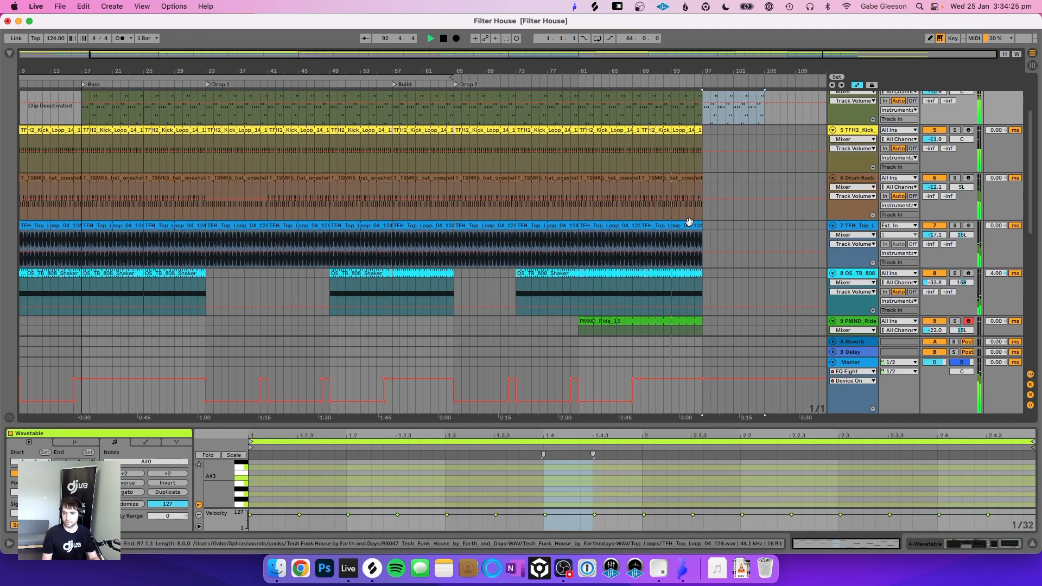
{"action": "scroll", "coordinate": [685, 234], "scroll_direction": "up", "scroll_amount": 3}
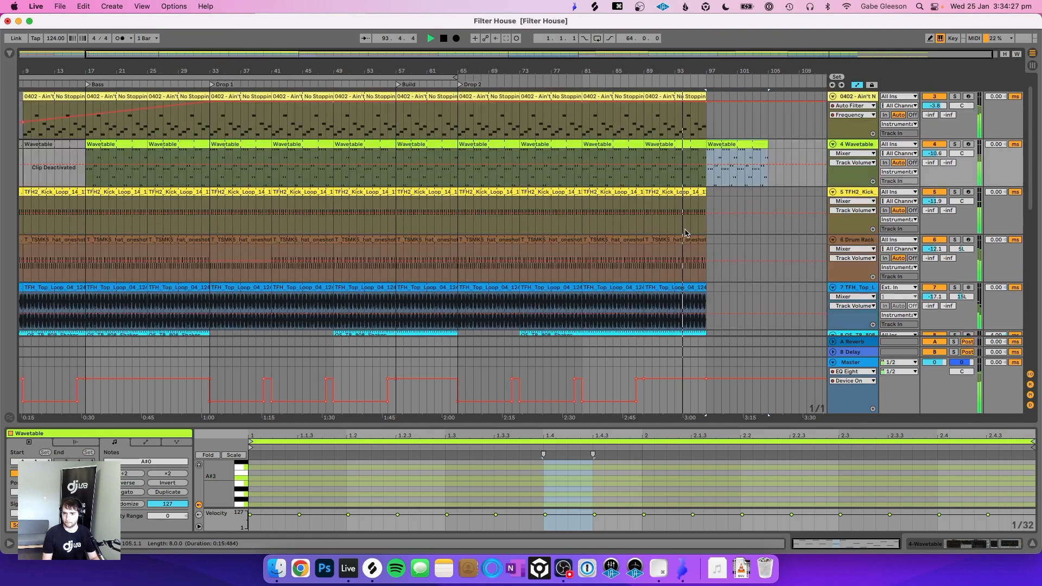
{"action": "left_click", "coordinate": [690, 232]}
{"action": "key", "text": "super+d"}
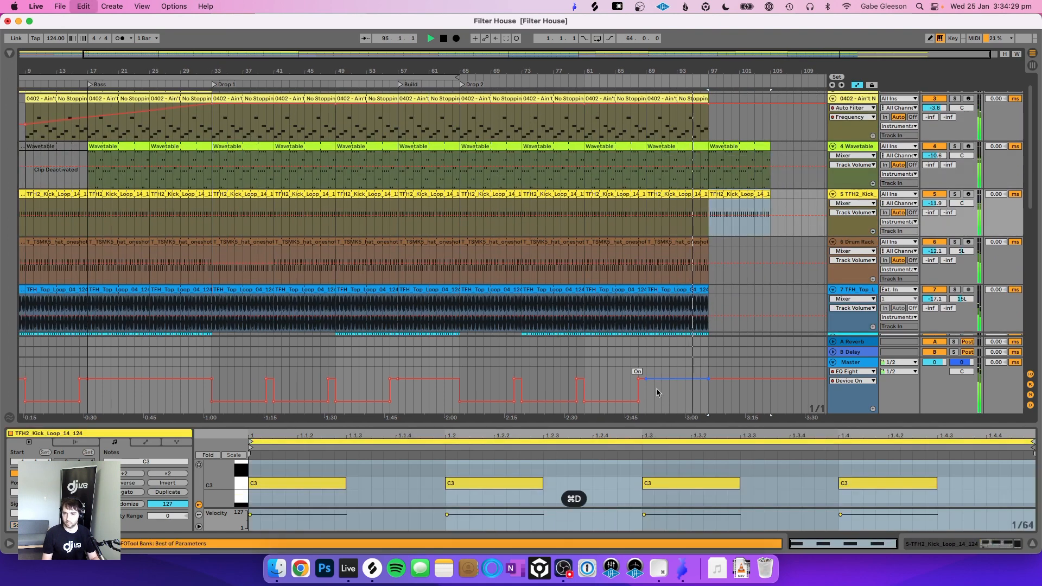
Step: Copy the Master's EQ Eight Device On automation from bars 81 to 89 and paste it at bar 97
{"action": "left_click_drag", "start_coordinate": [644, 375], "coordinate": [582, 396]}
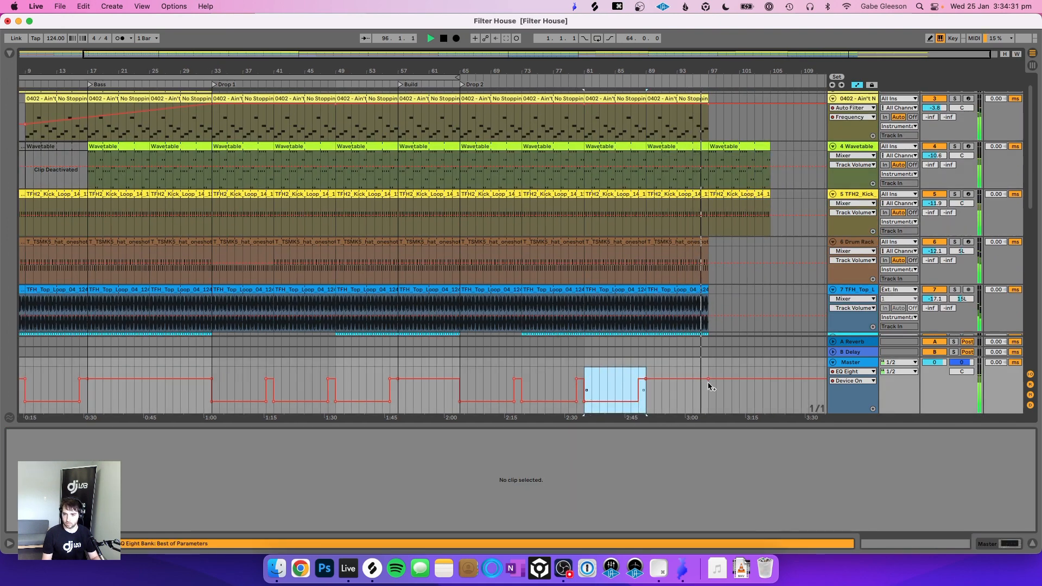
{"action": "key", "text": "super+c"}
{"action": "left_click", "coordinate": [705, 389]}
{"action": "key", "text": "super+v"}
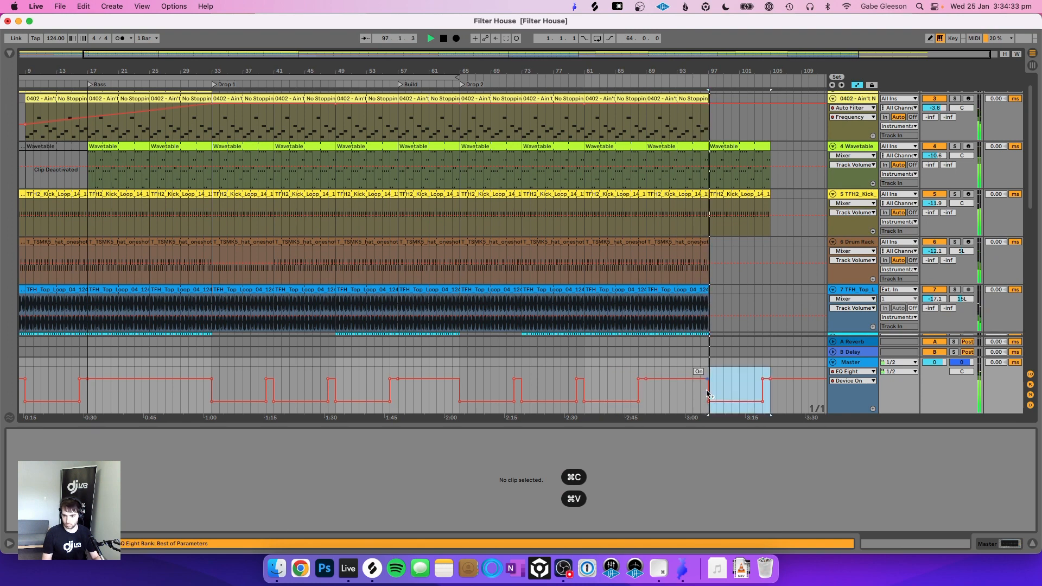
Step: Restart playback from about bar 91 and activate vocal track 14
{"action": "left_click", "coordinate": [661, 208]}
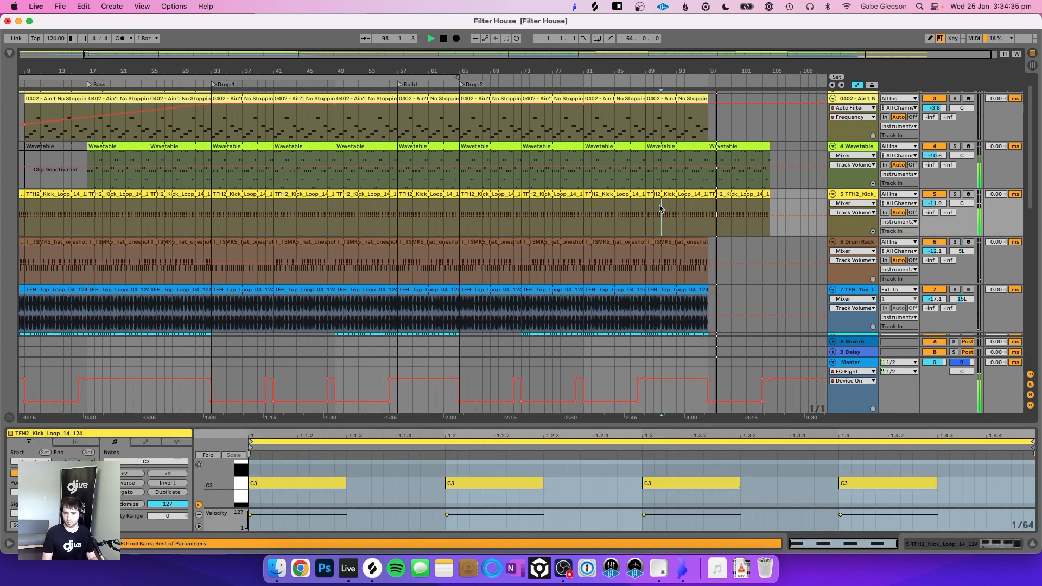
{"action": "scroll", "coordinate": [660, 208], "scroll_direction": "up", "scroll_amount": 3}
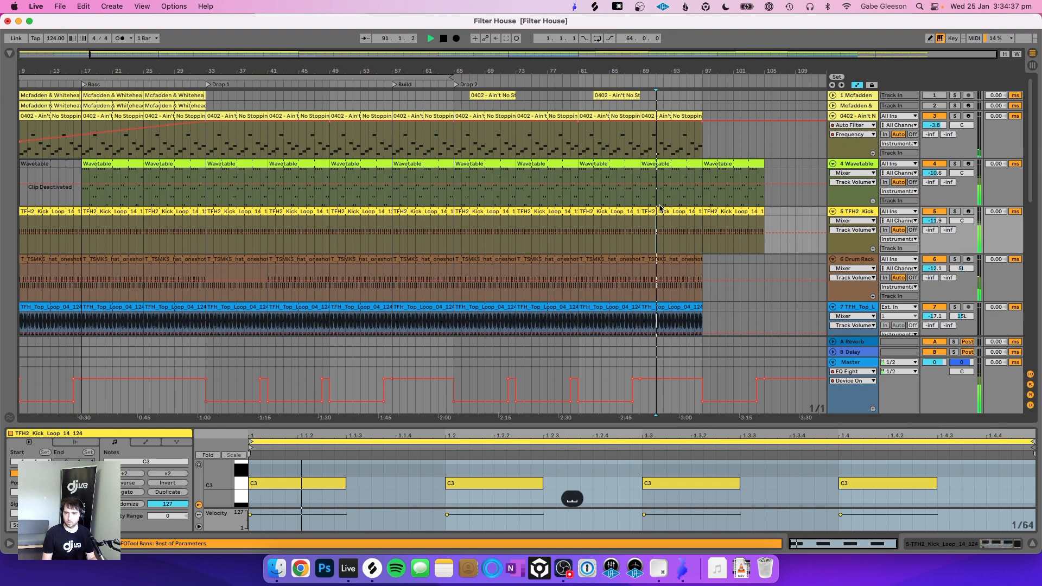
{"action": "scroll", "coordinate": [661, 207], "scroll_direction": "down", "scroll_amount": 15}
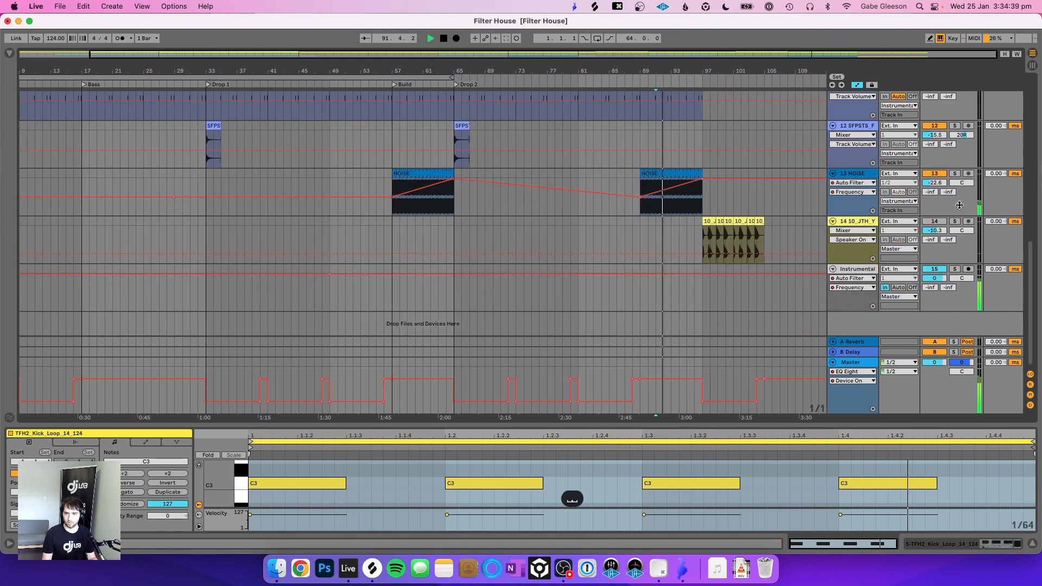
{"action": "left_click", "coordinate": [934, 221]}
{"action": "scroll", "coordinate": [687, 234], "scroll_direction": "up", "scroll_amount": 1}
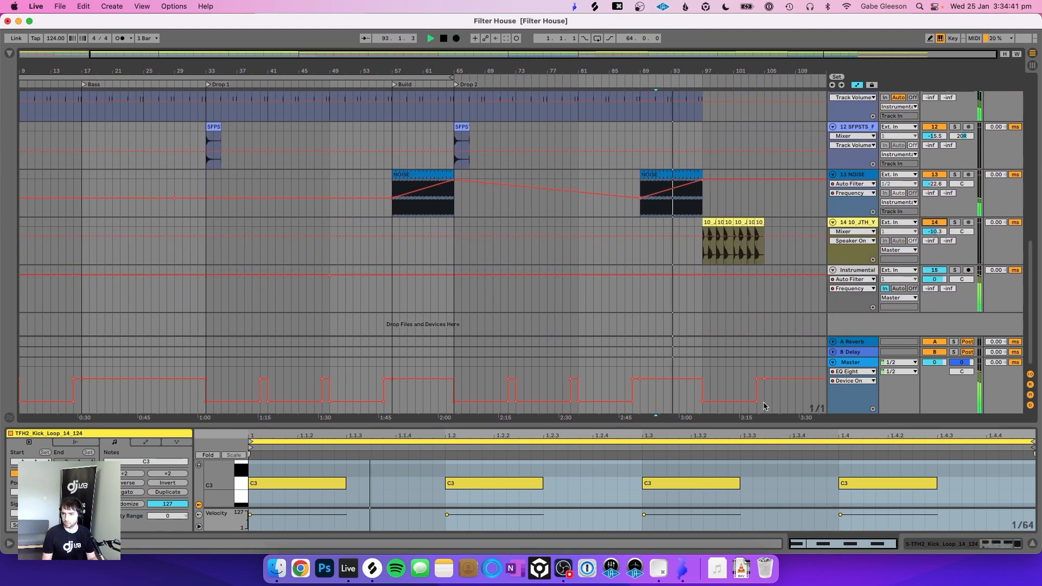
Step: Duplicate the Master's EQ Eight Device On automation and the track 14 vocal clips from bars 97 to 105 onto bar 105
{"action": "left_click_drag", "start_coordinate": [762, 396], "coordinate": [700, 392]}
{"action": "key", "text": "super+d"}
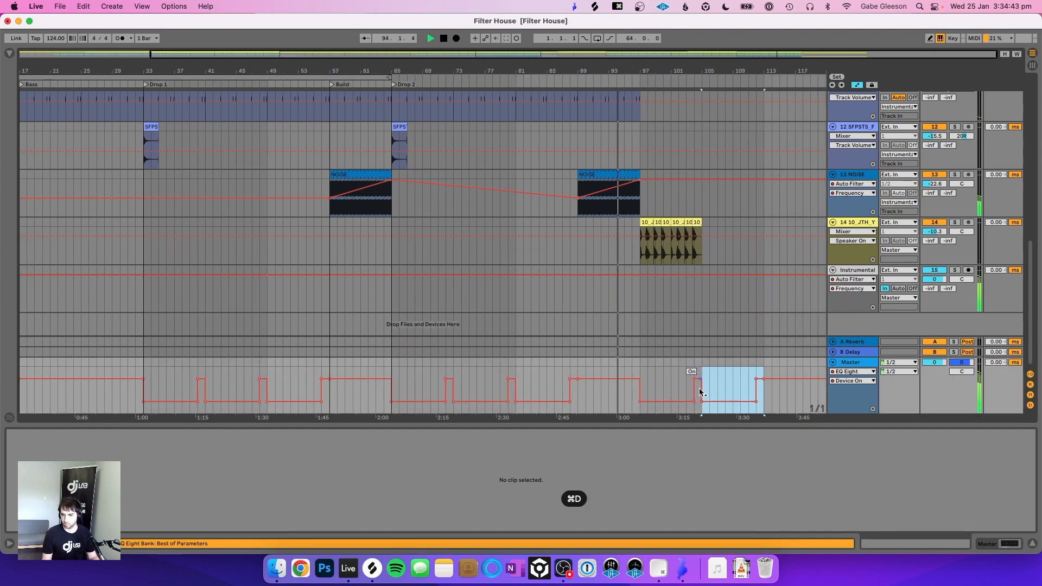
{"action": "left_click", "coordinate": [695, 221]}
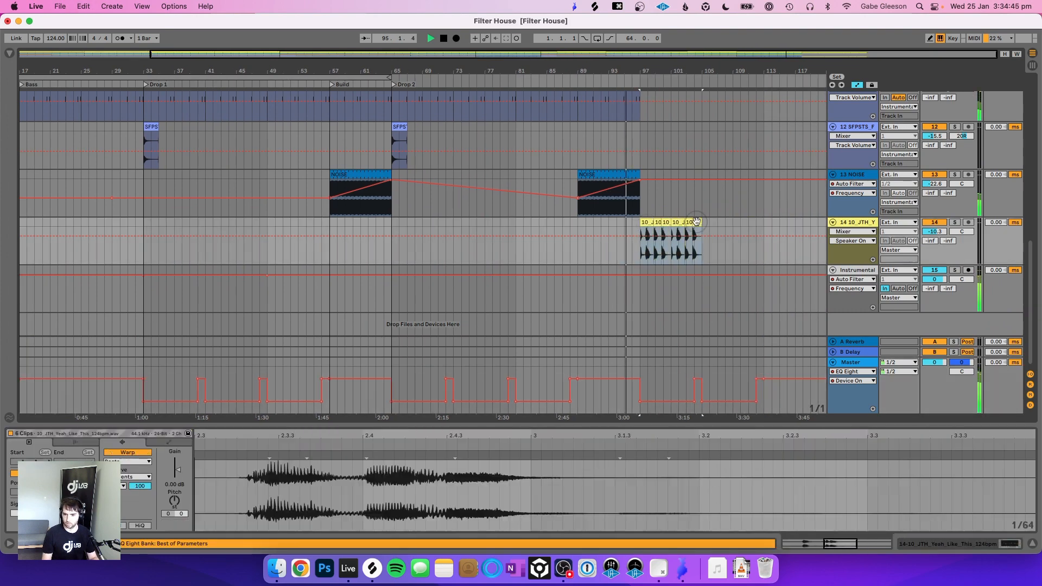
{"action": "key", "text": "super+d"}
Step: Select the TFH2_Kick_Loop clip spanning bars 97 to 105
{"action": "scroll", "coordinate": [697, 225], "scroll_direction": "up", "scroll_amount": 10}
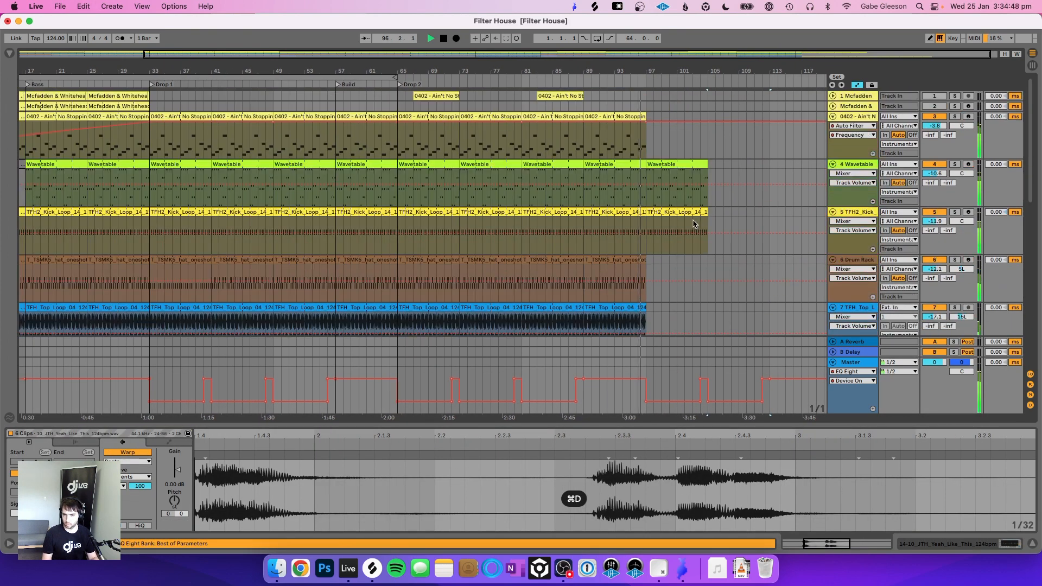
{"action": "left_click", "coordinate": [691, 211]}
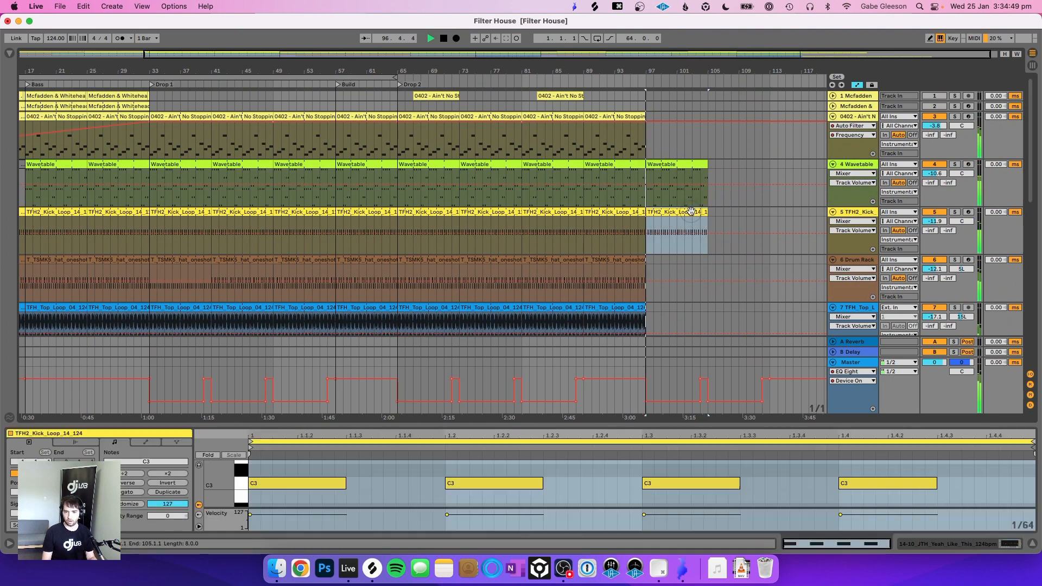
Step: Duplicate the Wavetable and kick loop clips starting at bar 97 so both tracks extend to bar 113
{"action": "left_click", "coordinate": [690, 165], "text": "shift"}
{"action": "key", "text": "super+d"}
{"action": "scroll", "coordinate": [690, 165], "scroll_direction": "right", "scroll_amount": 1}
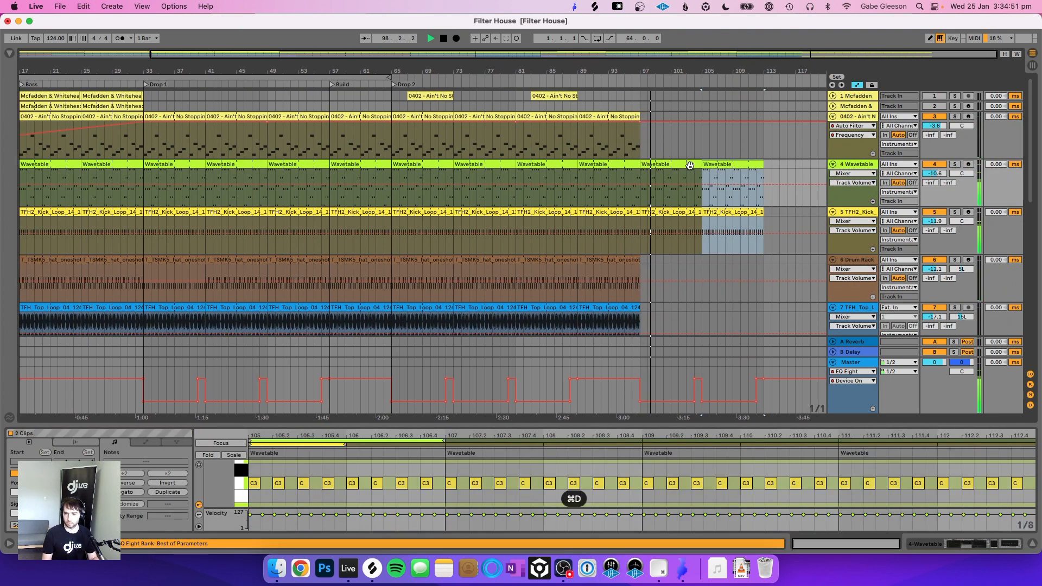
Step: Duplicate the last "0402 - Ain't No Stopping" clip on track 3 twice, extending it to bar 113
{"action": "left_click", "coordinate": [616, 117]}
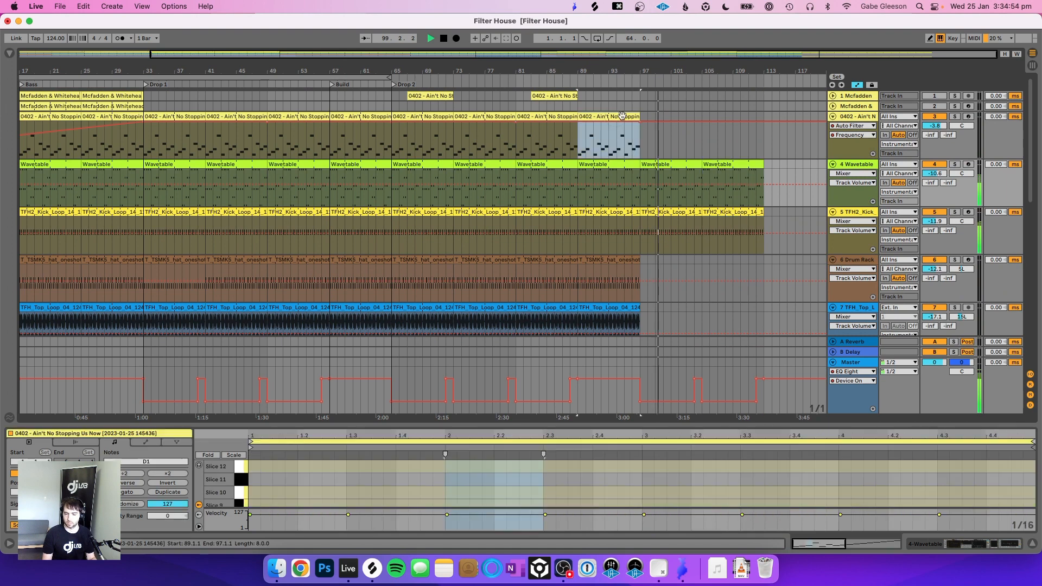
{"action": "key", "text": "super+d"}
{"action": "key", "text": "super+d"}
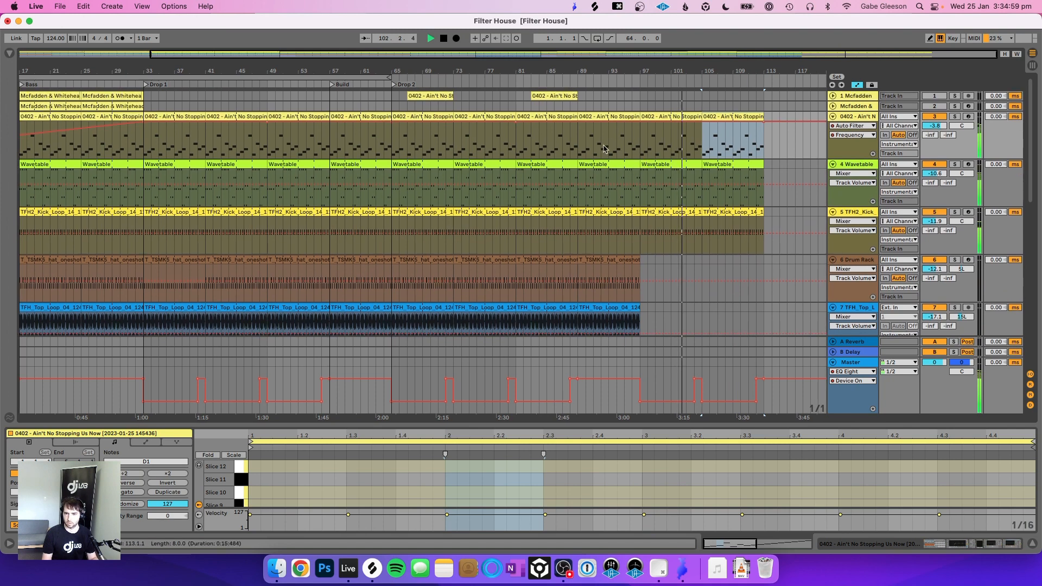
Step: Automate track 3's Auto Filter frequency to dip from bar 95 to about 415 Hz at bar 97, rise until bar 113, and audition it
{"action": "key", "text": "space"}
{"action": "key", "text": "space"}
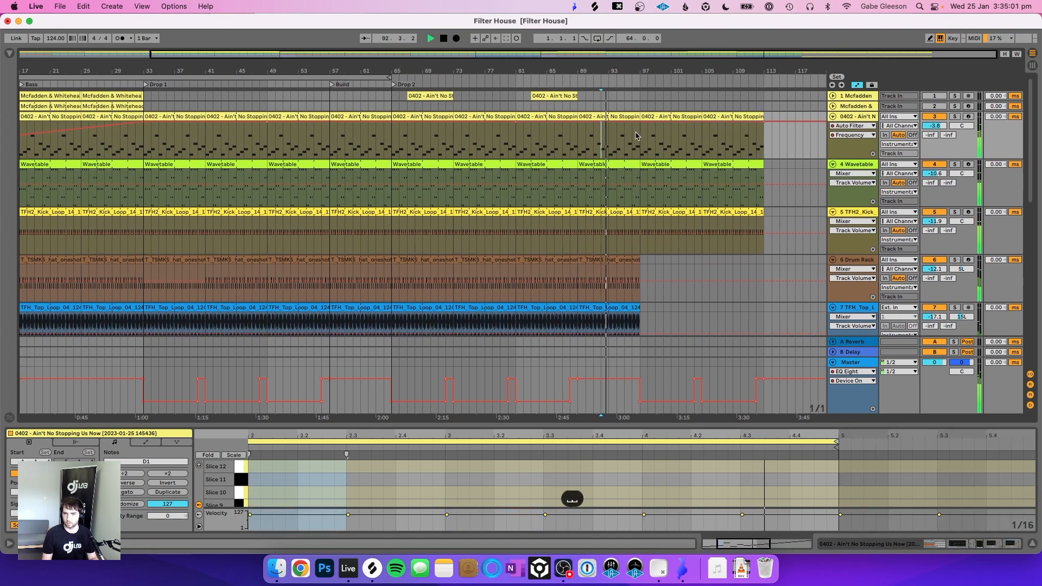
{"action": "mouse_move", "coordinate": [626, 139]}
{"action": "left_mouse_down"}
{"action": "mouse_move", "coordinate": [632, 156]}
{"action": "mouse_move", "coordinate": [632, 145]}
{"action": "left_mouse_up"}
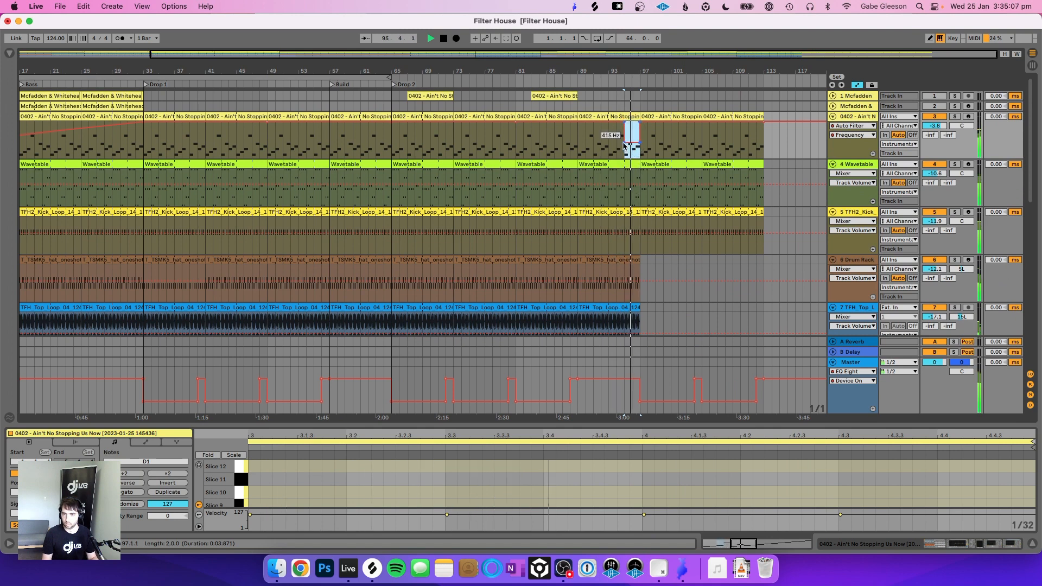
{"action": "left_click", "coordinate": [625, 142]}
{"action": "left_click", "coordinate": [609, 140]}
{"action": "left_click_drag", "start_coordinate": [639, 122], "coordinate": [764, 122]}
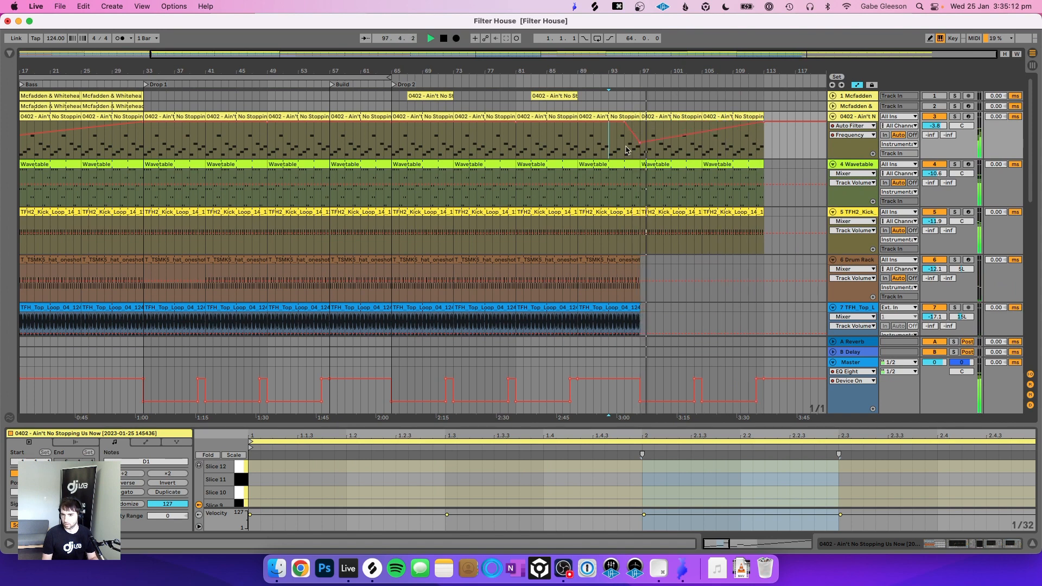
{"action": "left_click", "coordinate": [628, 147]}
{"action": "key", "text": "space"}
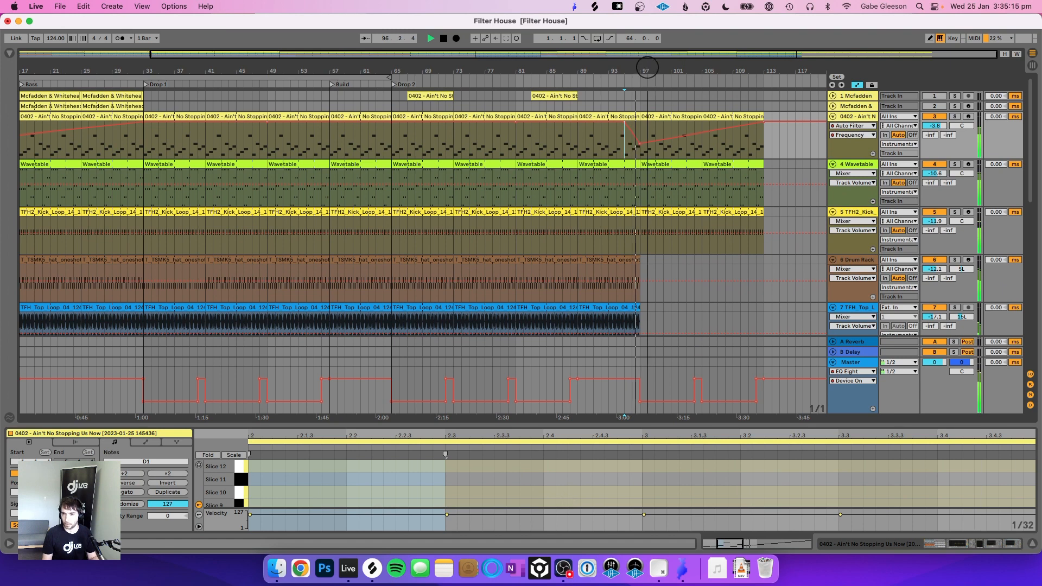
Step: Duplicate track 3's last two clips up to bar 129 and remove the automation dip at bar 113 for one continuous filter rise
{"action": "left_click_drag", "start_coordinate": [645, 71], "coordinate": [672, 69]}
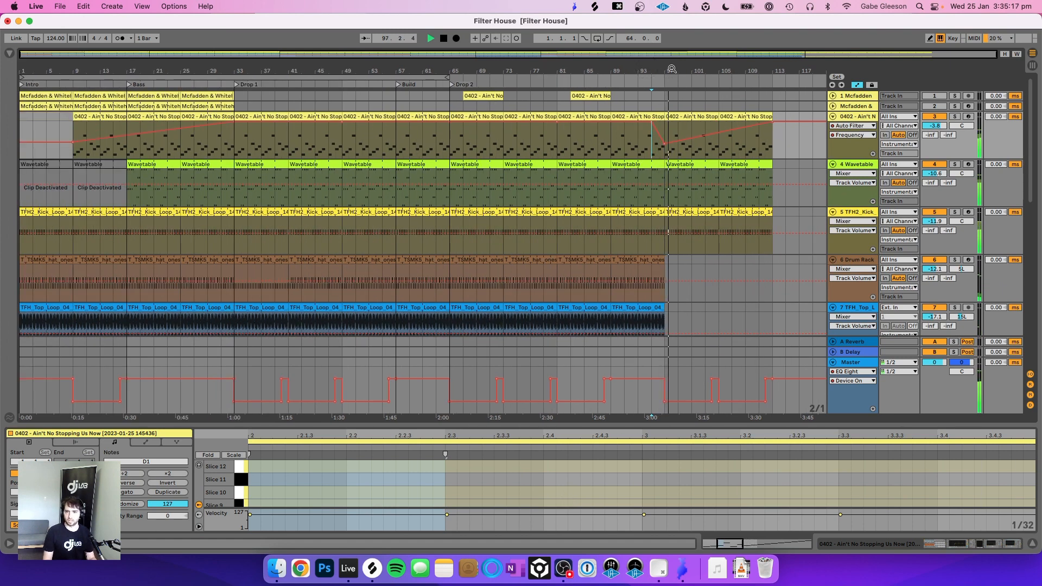
{"action": "left_click", "coordinate": [757, 115]}
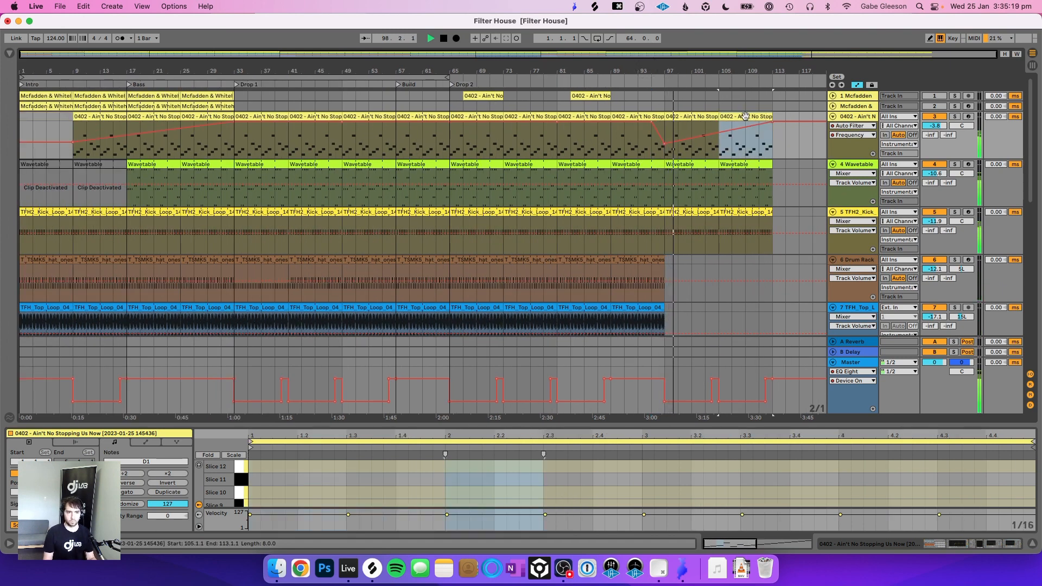
{"action": "left_click", "coordinate": [688, 116], "text": "shift"}
{"action": "key", "text": "super+d"}
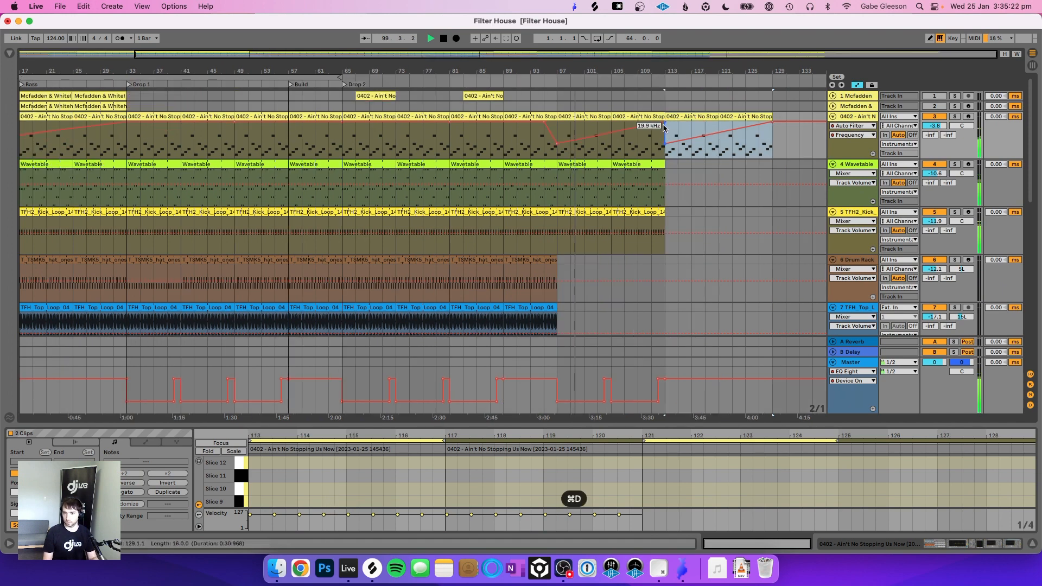
{"action": "left_click", "coordinate": [705, 164]}
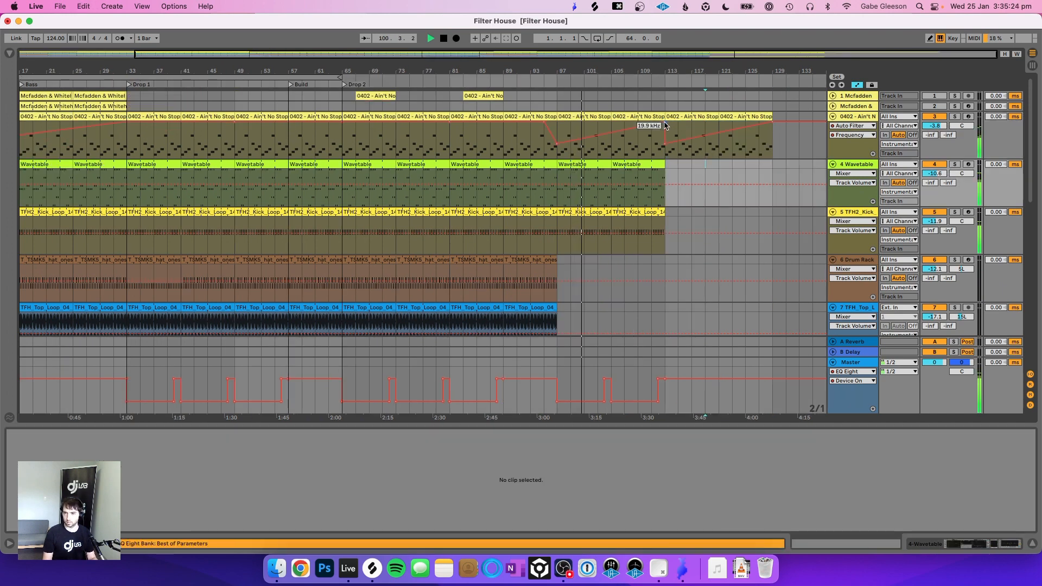
{"action": "left_click", "coordinate": [663, 144]}
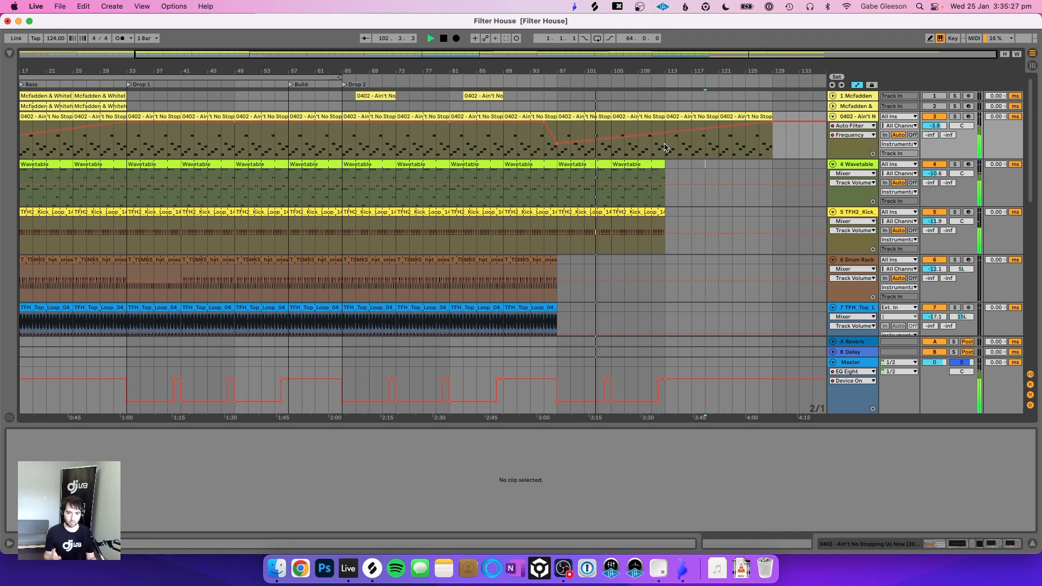
Step: Add a locator named "Bridge" at bar 97
{"action": "left_click_drag", "start_coordinate": [666, 71], "coordinate": [666, 71]}
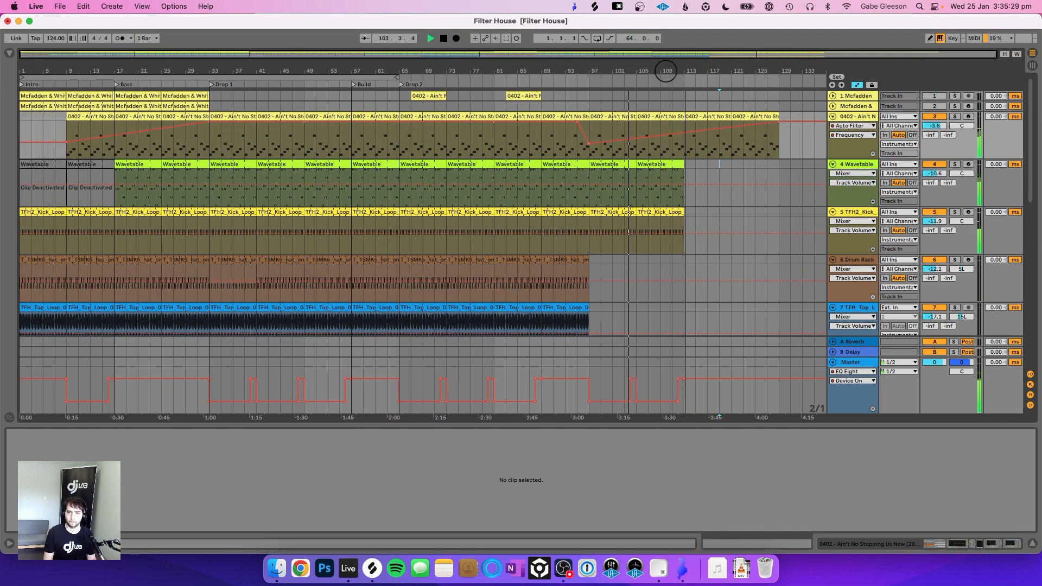
{"action": "right_click", "coordinate": [590, 80]}
{"action": "left_click", "coordinate": [614, 108]}
{"action": "key", "text": "shift+b"}
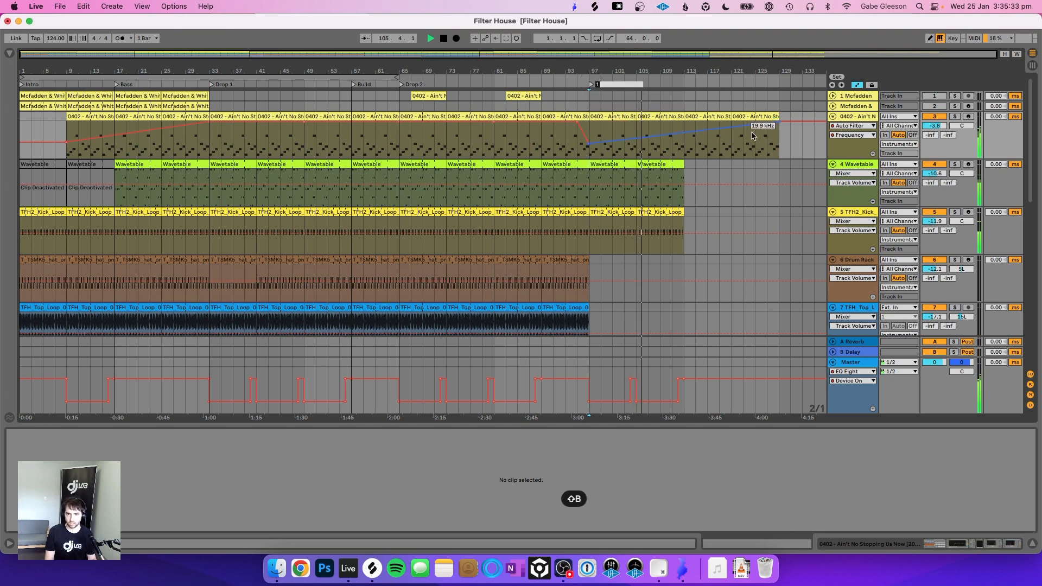
{"action": "type", "text": "ridge"}
{"action": "key", "text": "Return"}
{"action": "scroll", "coordinate": [700, 158], "scroll_direction": "down", "scroll_amount": 1}
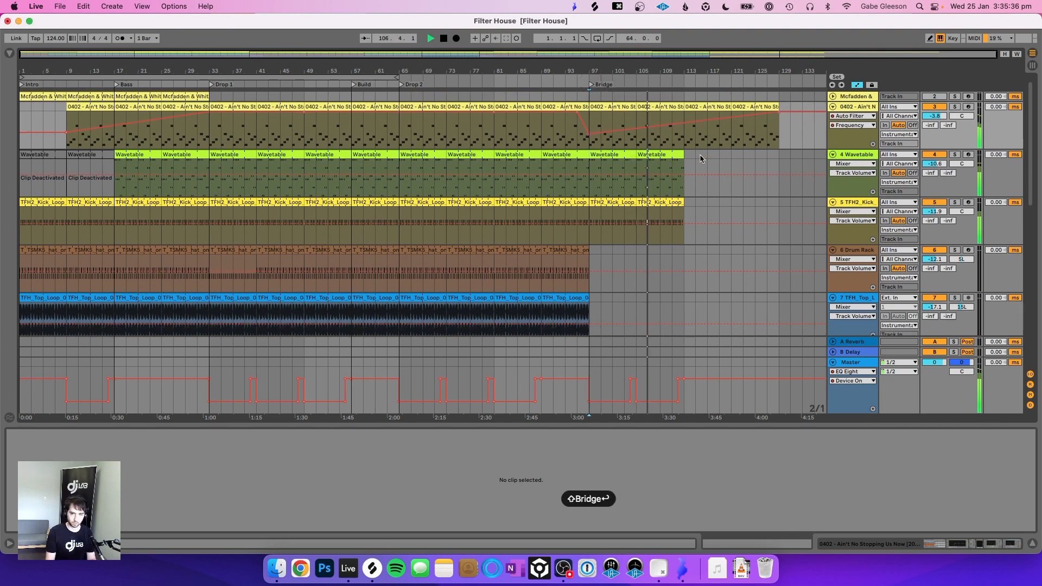
{"action": "scroll", "coordinate": [700, 158], "scroll_direction": "down", "scroll_amount": 10}
{"action": "scroll", "coordinate": [700, 158], "scroll_direction": "up", "scroll_amount": 6}
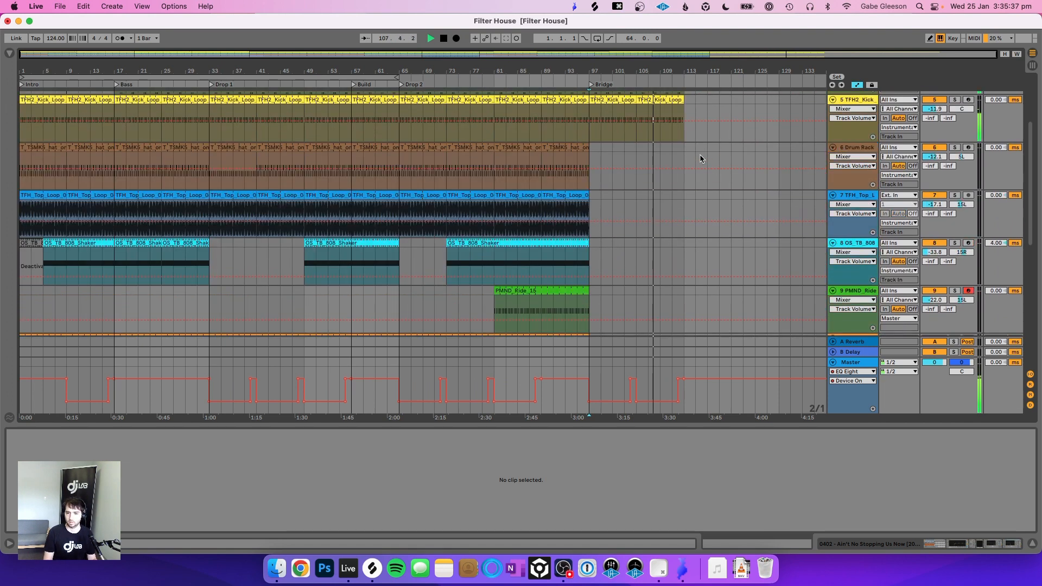
{"action": "scroll", "coordinate": [571, 294], "scroll_direction": "up", "scroll_amount": 7}
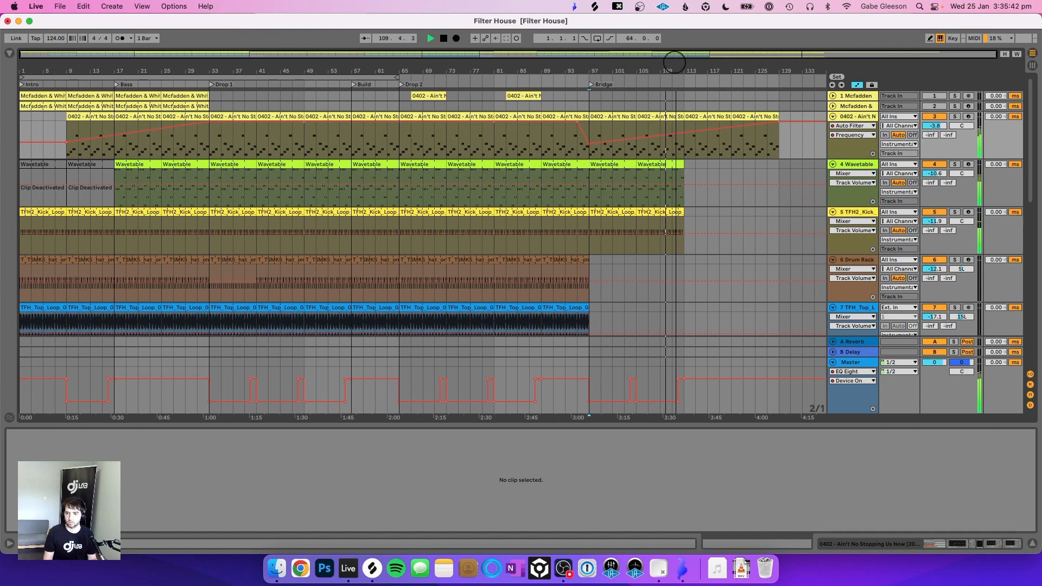
{"action": "left_click", "coordinate": [558, 116]}
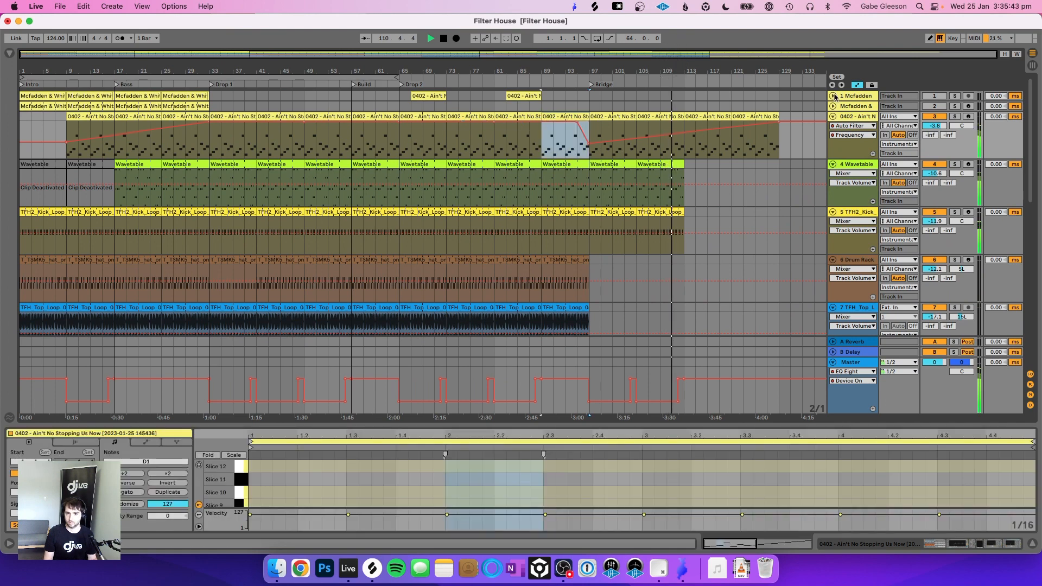
Step: Add a locator named "Drop 4" at bar 129
{"action": "right_click", "coordinate": [780, 82]}
{"action": "left_click", "coordinate": [798, 115]}
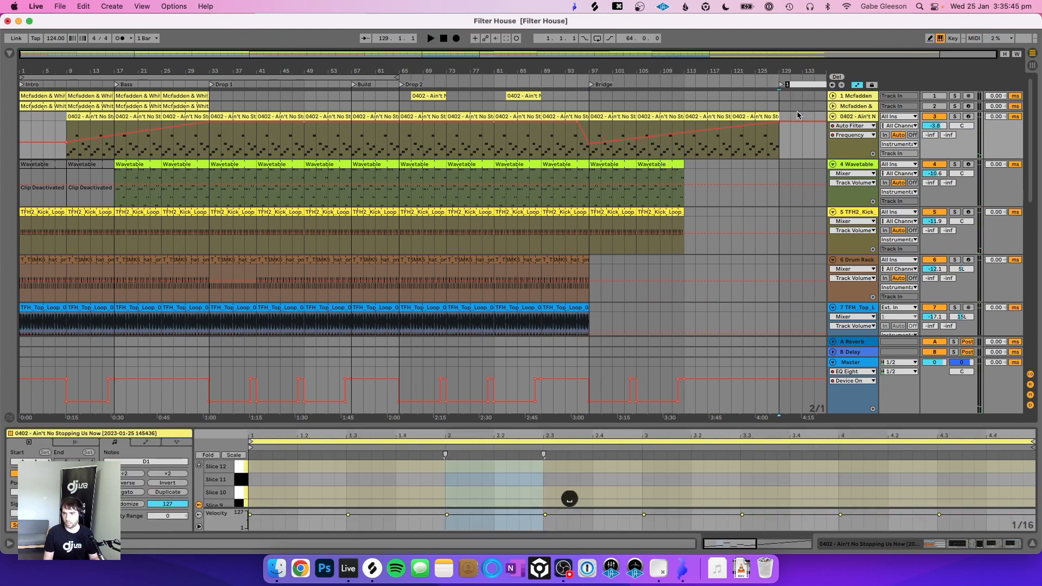
{"action": "type", "text": "Drop 4"}
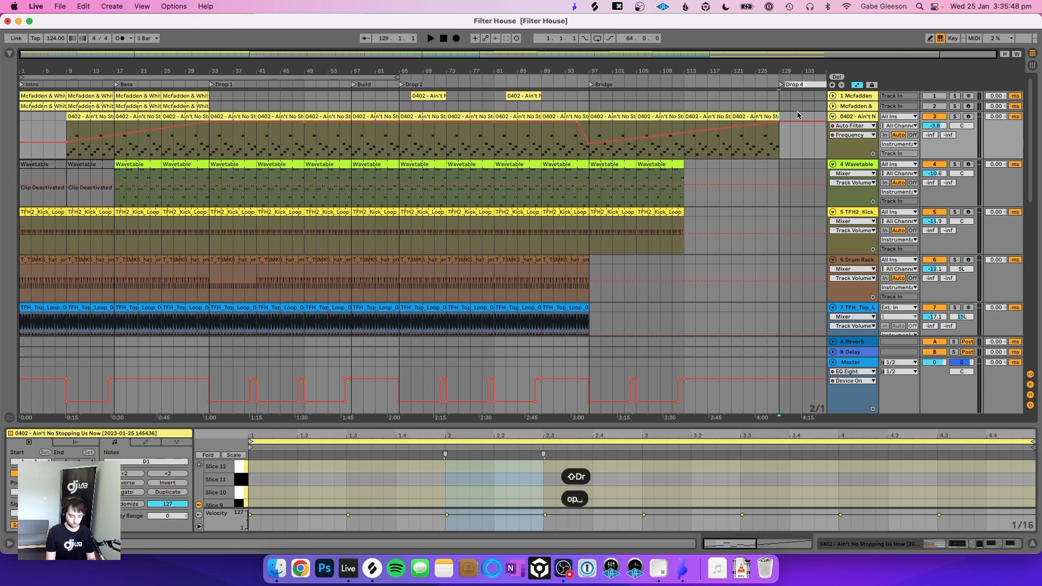
{"action": "key", "text": "Return"}
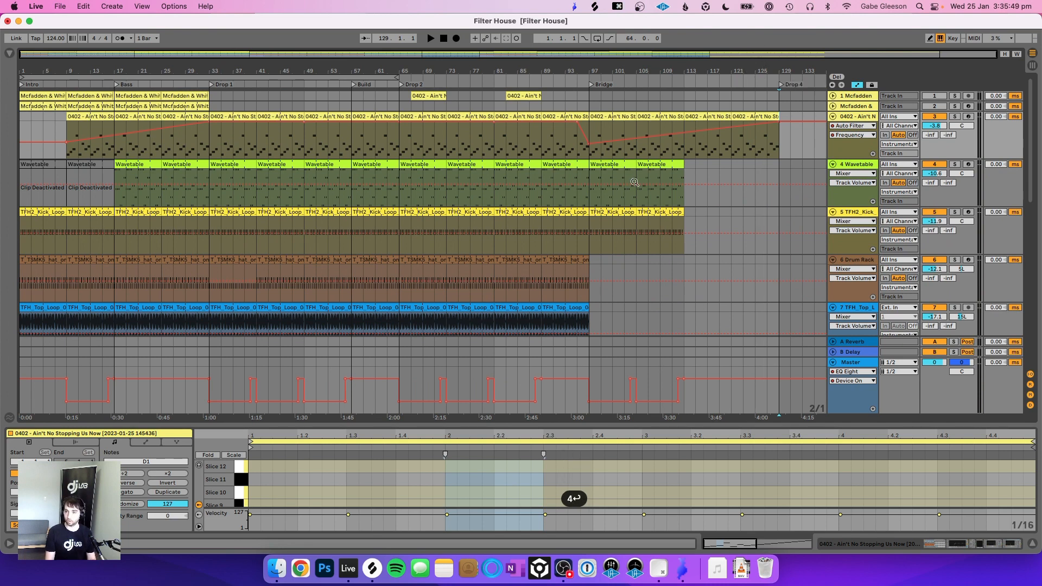
Step: Copy track 3's four Drop 2 clips to bar 129 and remove the filter automation dip at the end of the copy
{"action": "left_click", "coordinate": [421, 116]}
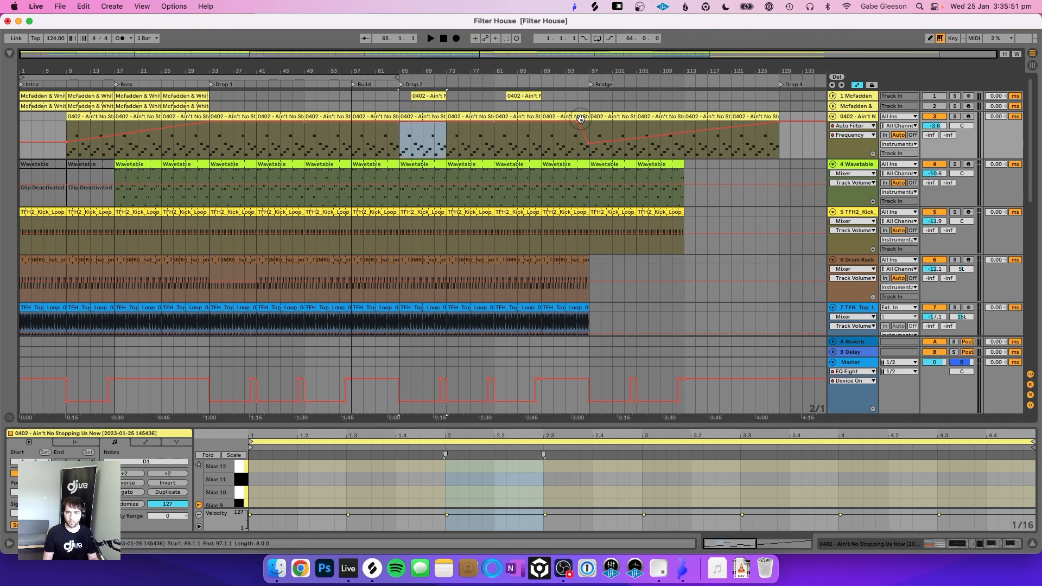
{"action": "left_click", "coordinate": [580, 118], "text": "shift"}
{"action": "key", "text": "super+c"}
{"action": "left_click", "coordinate": [779, 152]}
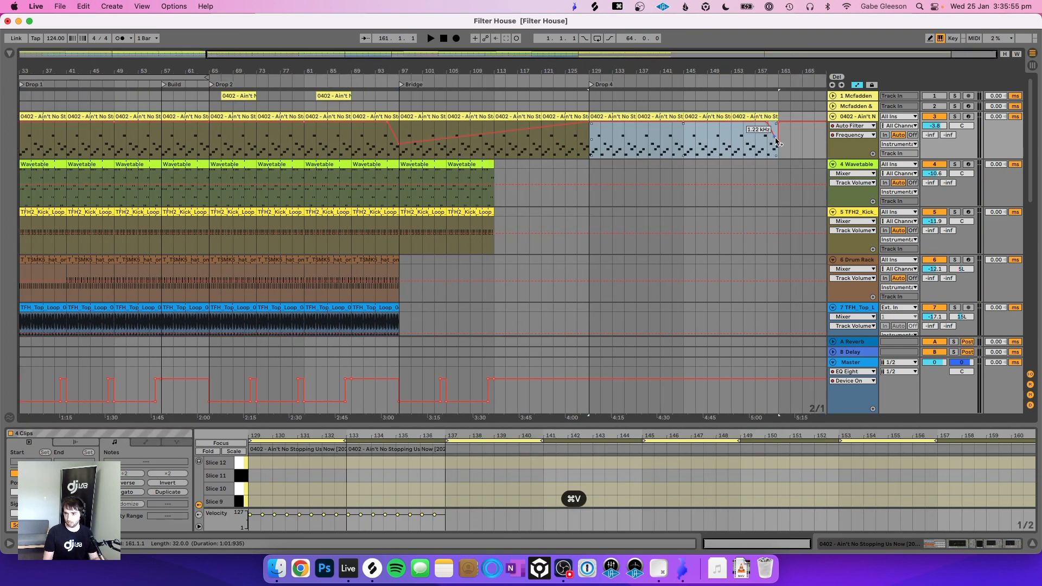
{"action": "left_click_drag", "start_coordinate": [776, 142], "coordinate": [778, 146]}
Step: Add a locator at bar 161, where the copied Drop 4 clips end
{"action": "key", "text": "space"}
{"action": "left_click_drag", "start_coordinate": [686, 71], "coordinate": [686, 50]}
{"action": "key", "text": "space"}
{"action": "right_click", "coordinate": [785, 81]}
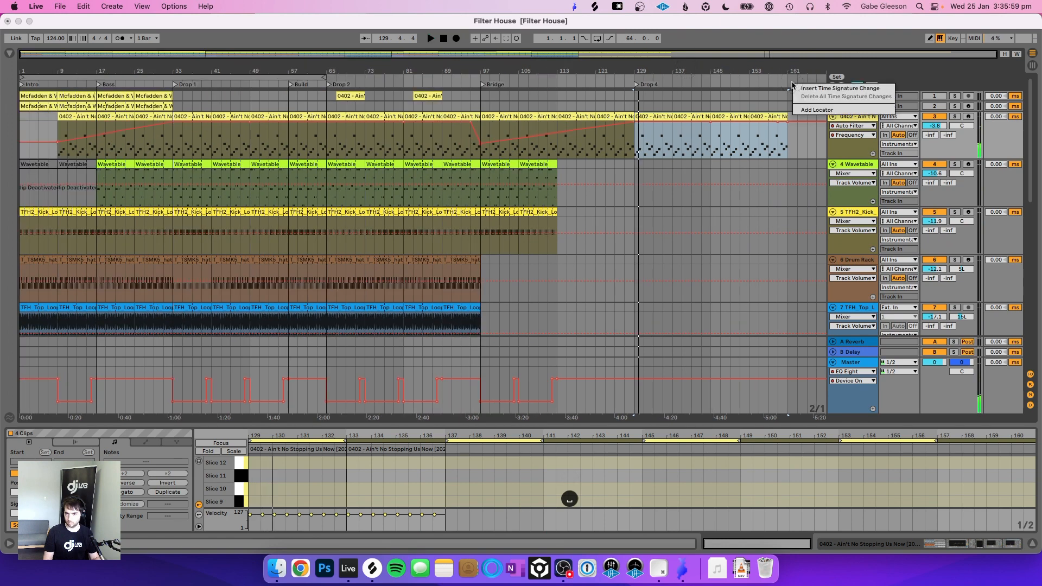
{"action": "left_click", "coordinate": [816, 110]}
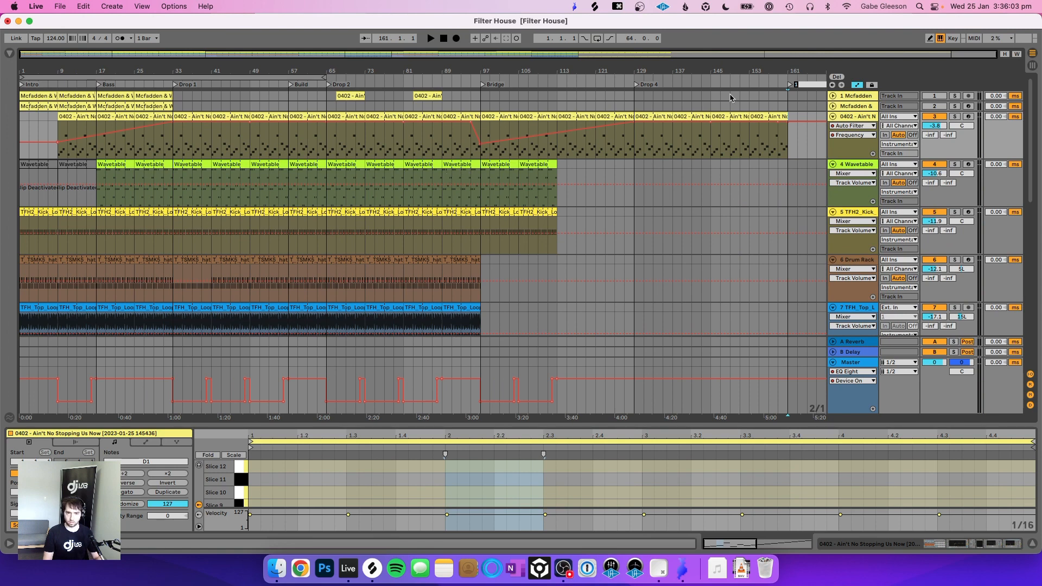
Step: Copy the two kick loop clips from the Bridge to bar 129 and duplicate them three times to reach bar 193
{"action": "left_click", "coordinate": [531, 212]}
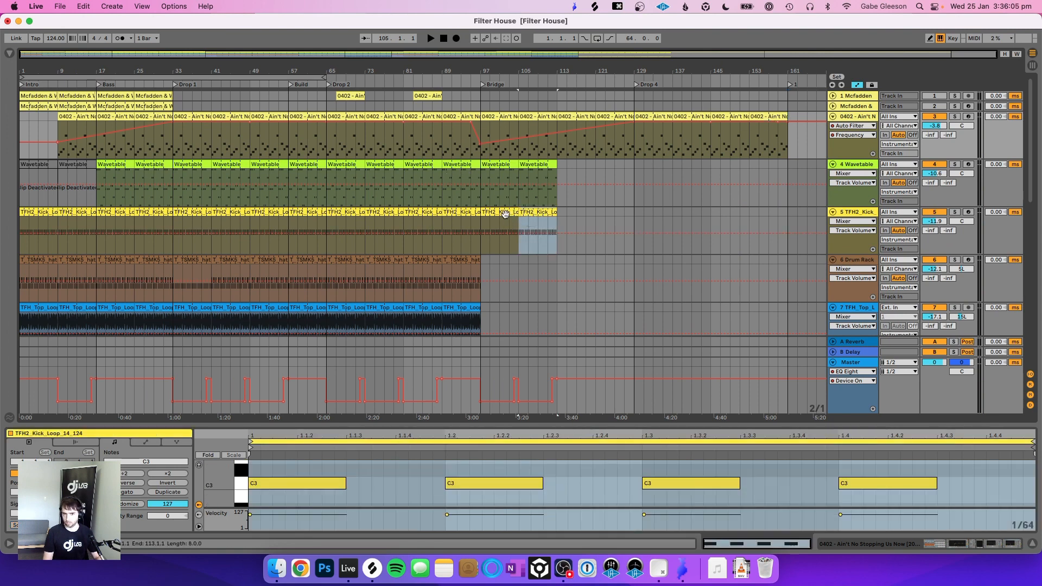
{"action": "left_click", "coordinate": [505, 212], "text": "shift"}
{"action": "left_click", "coordinate": [638, 222]}
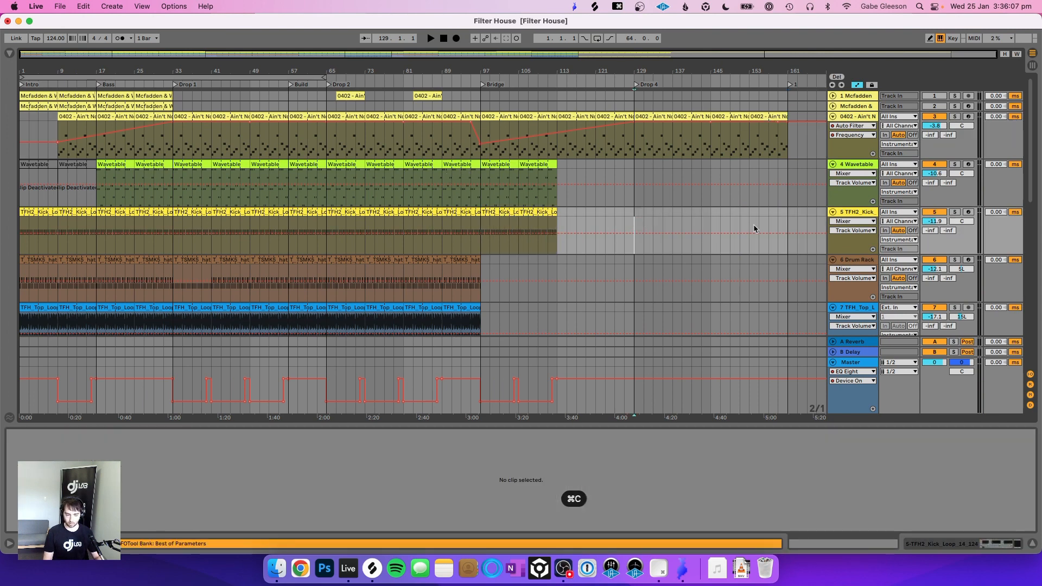
{"action": "key", "text": "super+v"}
{"action": "key", "text": "super+d"}
{"action": "key", "text": "super+d"}
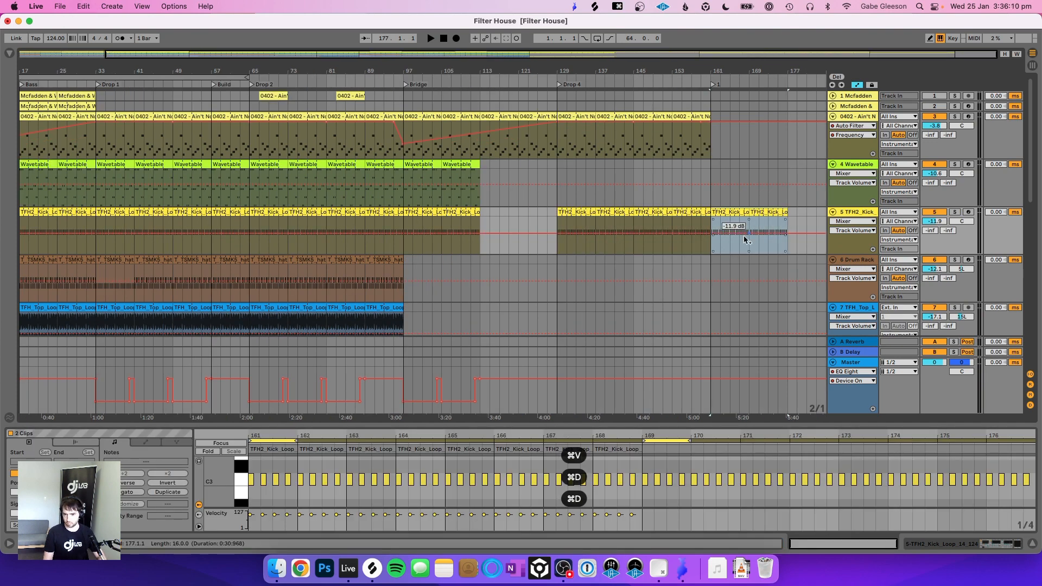
{"action": "key", "text": "super+d"}
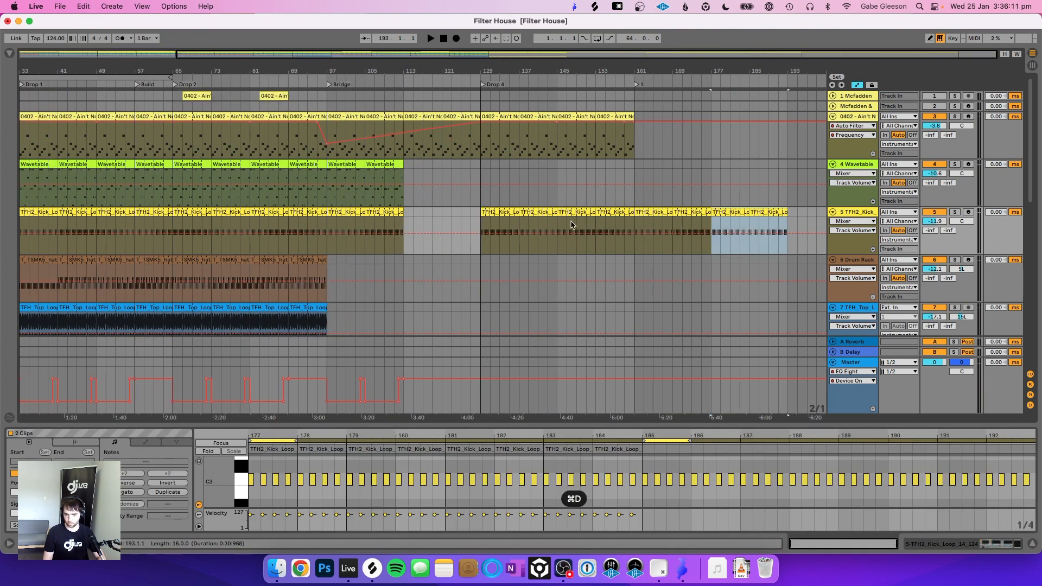
Step: Play the arrangement from bar 157 to check the end of Drop 4, and stop playback
{"action": "left_click", "coordinate": [616, 221]}
{"action": "key", "text": "space"}
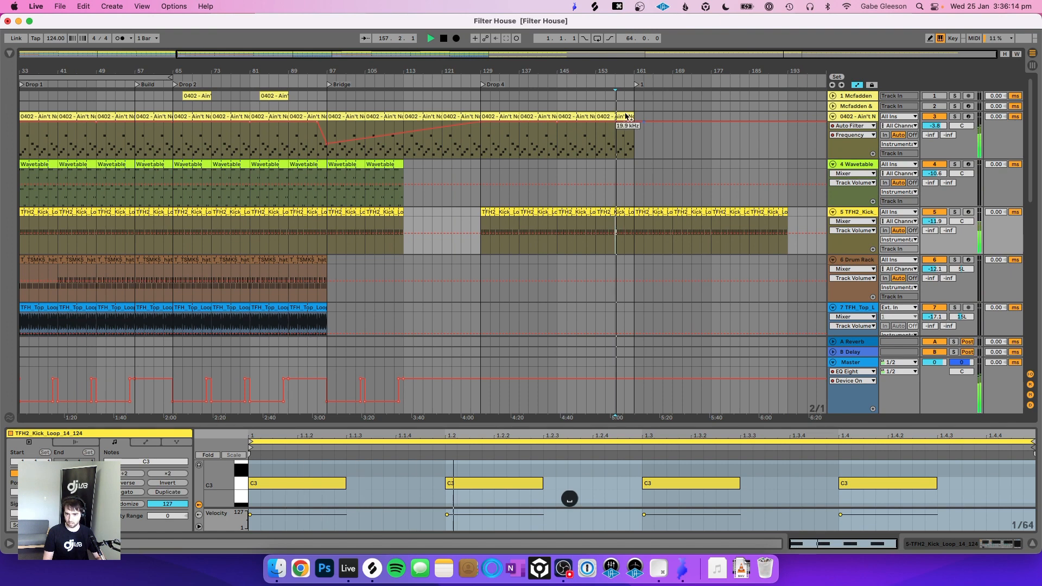
{"action": "left_click_drag", "start_coordinate": [622, 70], "coordinate": [619, 63]}
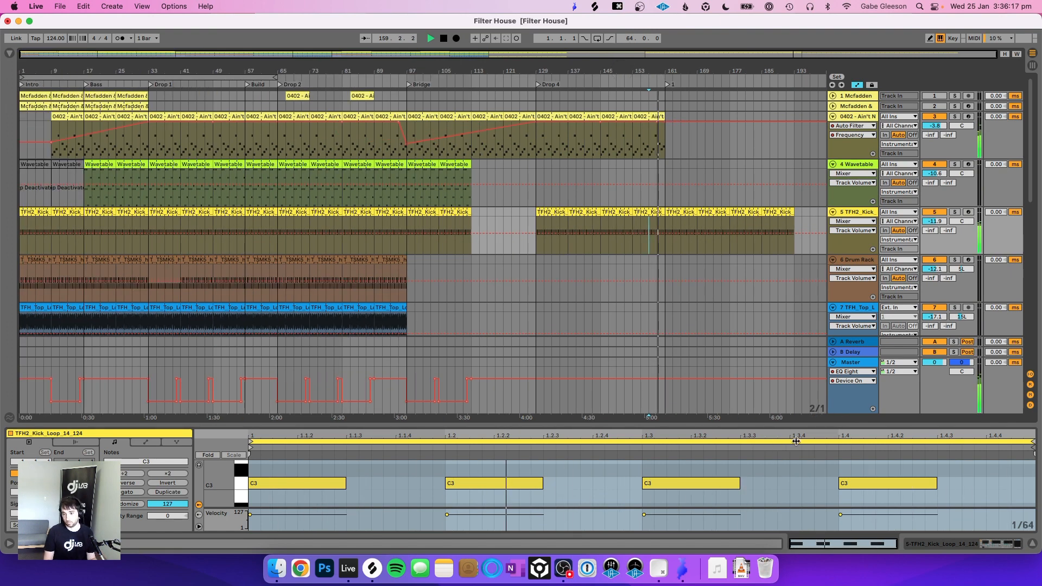
{"action": "key", "text": "space"}
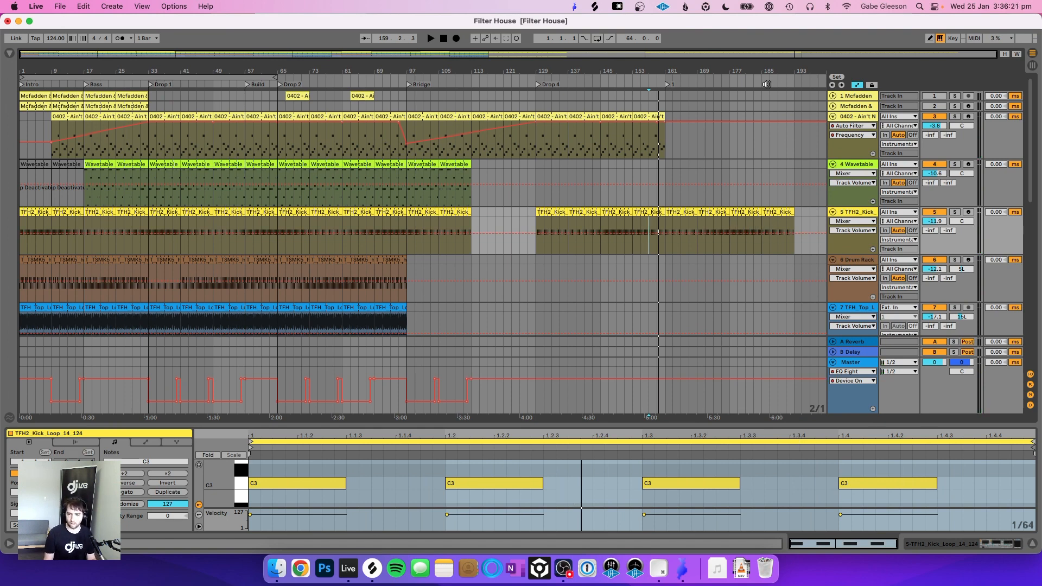
Step: Rename the locator at bar 161 to "Outro"
{"action": "right_click", "coordinate": [669, 86]}
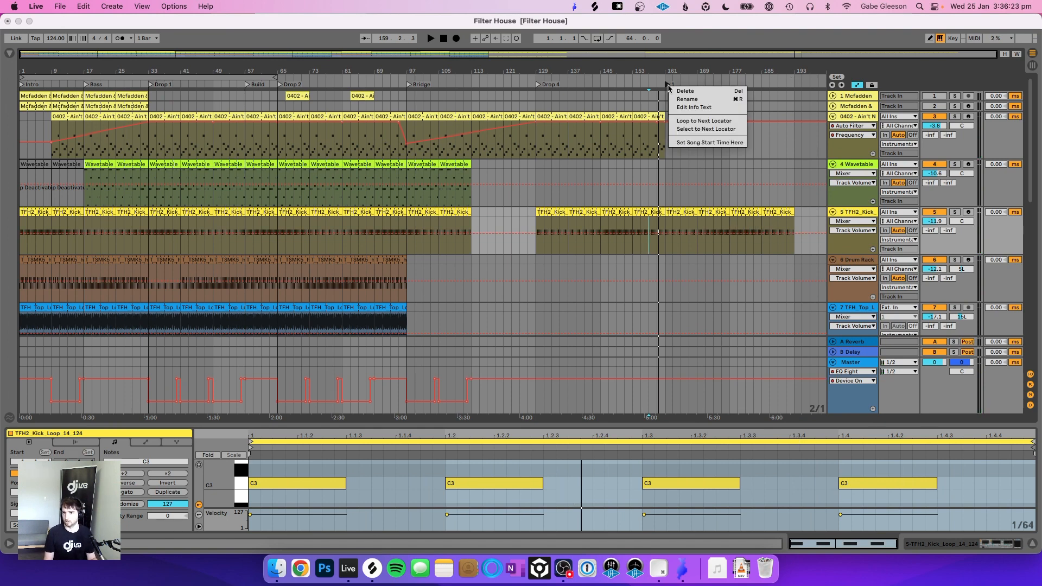
{"action": "left_click", "coordinate": [688, 98]}
{"action": "key", "text": "BackSpace"}
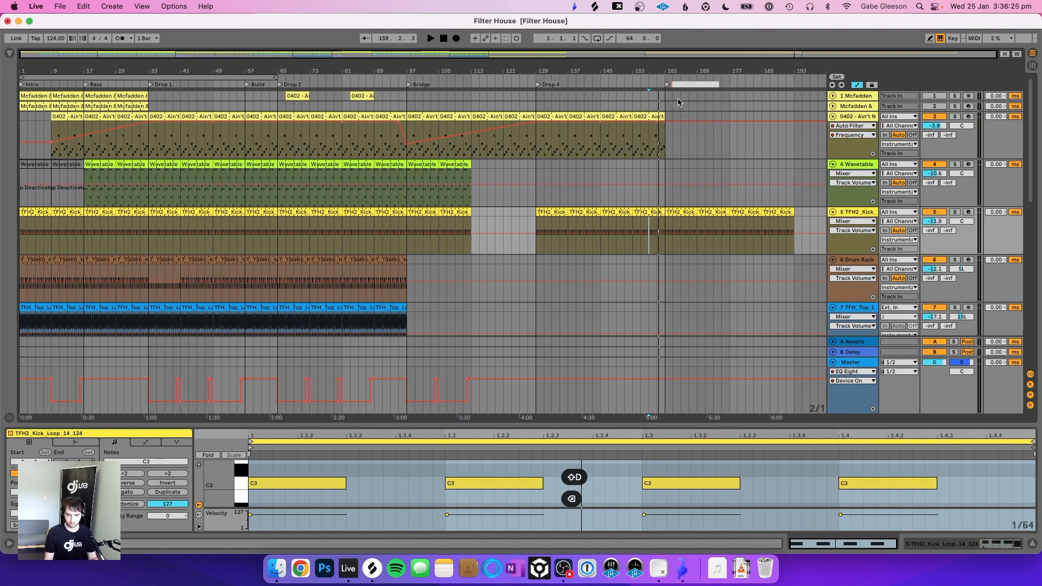
{"action": "type", "text": "Outro"}
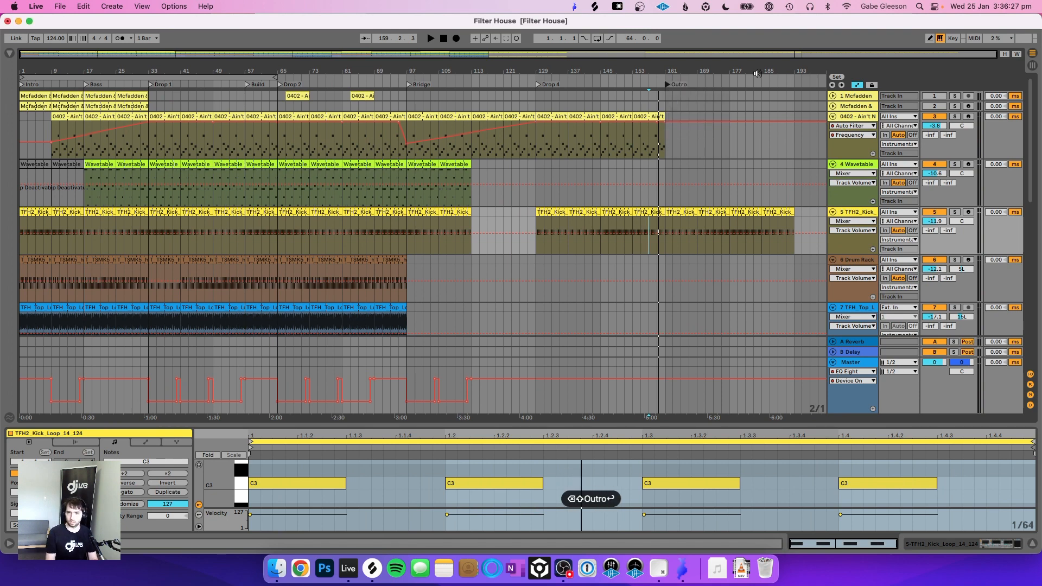
Step: Add a locator at bar 193, where the outro kick clips end
{"action": "right_click", "coordinate": [797, 89]}
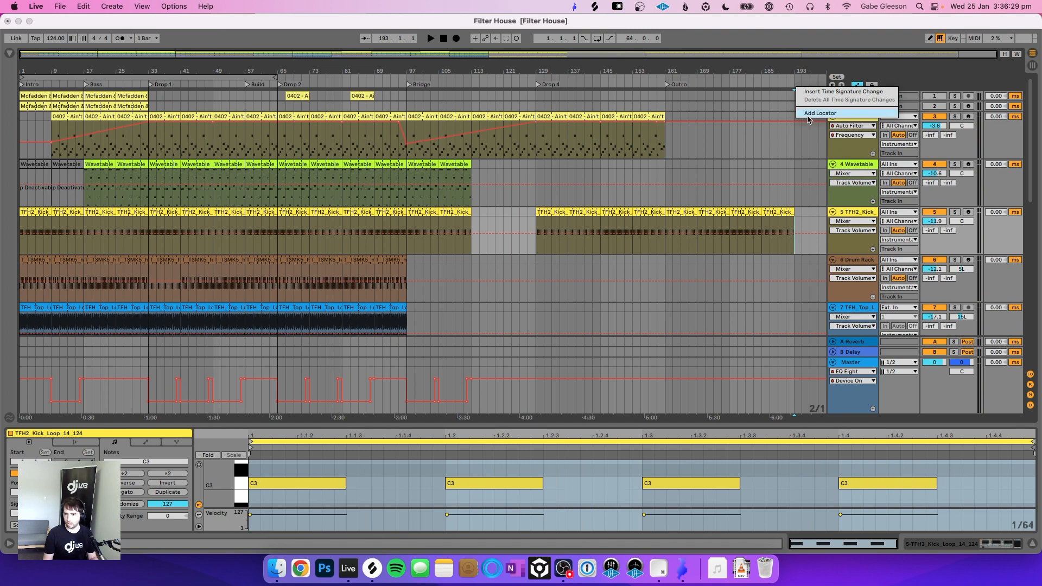
{"action": "left_click", "coordinate": [810, 119]}
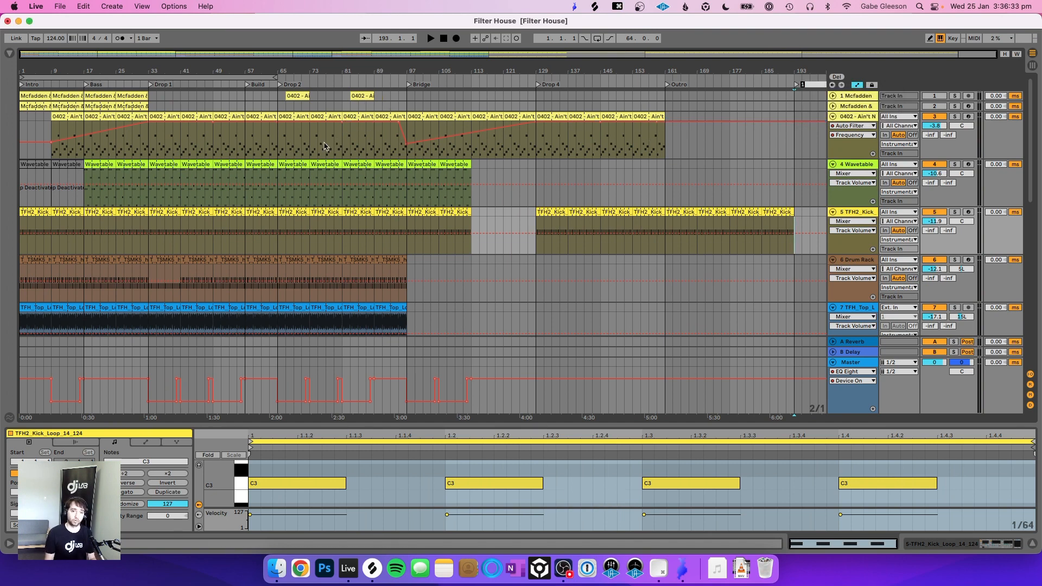
Step: Play part of Drop 2, select the two "Ain't No Stopping Us Now" clips spanning bars 73 to 89, and stop playback
{"action": "left_click", "coordinate": [324, 146]}
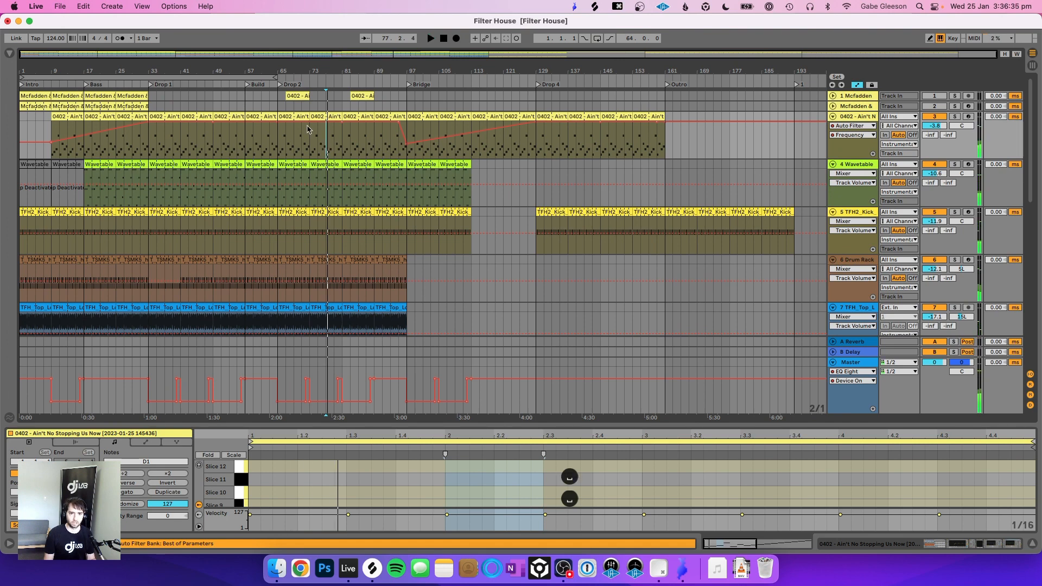
{"action": "left_click", "coordinate": [303, 136]}
{"action": "key", "text": "space"}
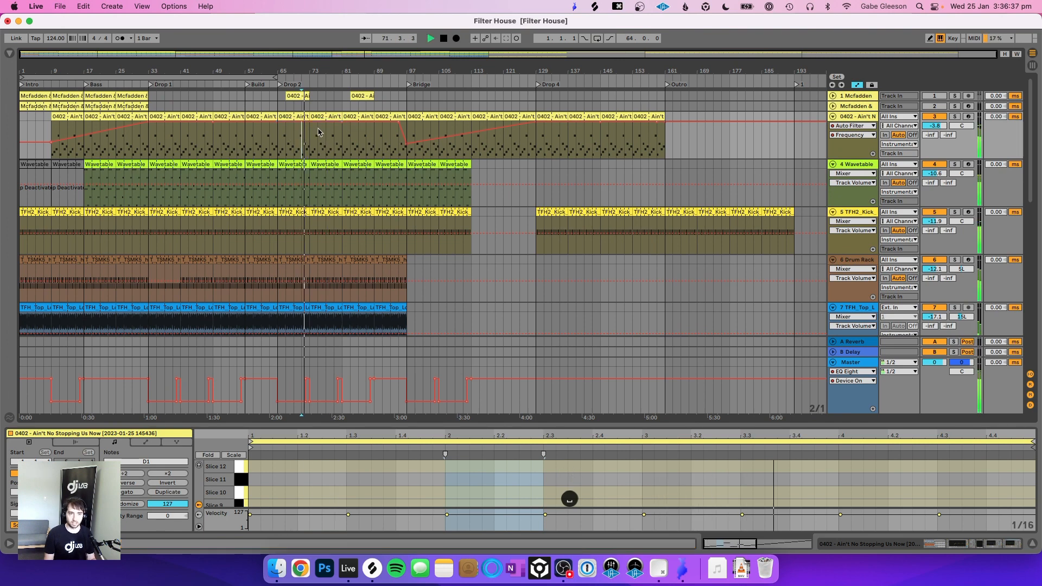
{"action": "left_click", "coordinate": [331, 116]}
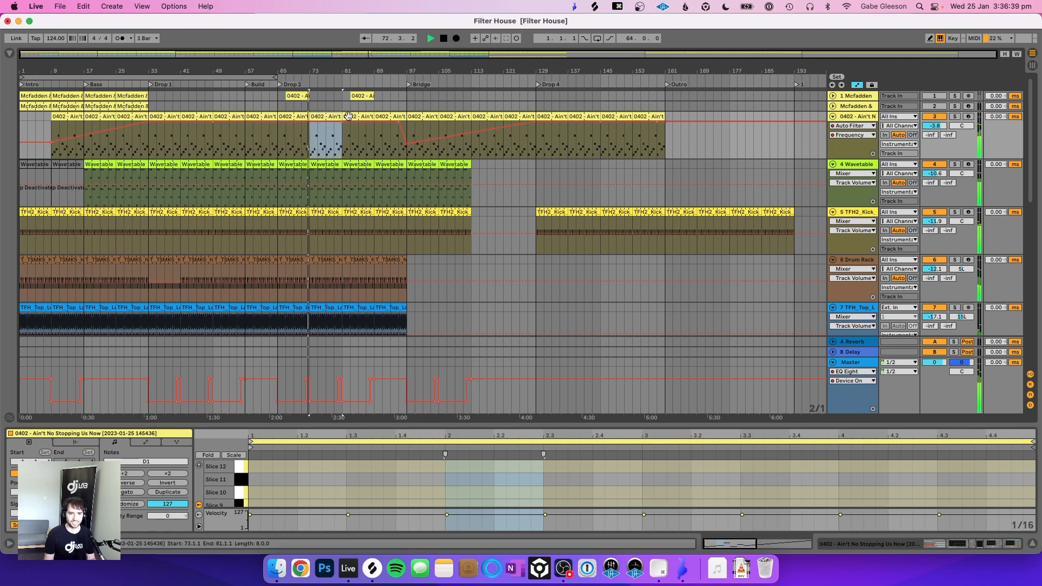
{"action": "left_click", "coordinate": [348, 116], "text": "shift"}
{"action": "key", "text": "space"}
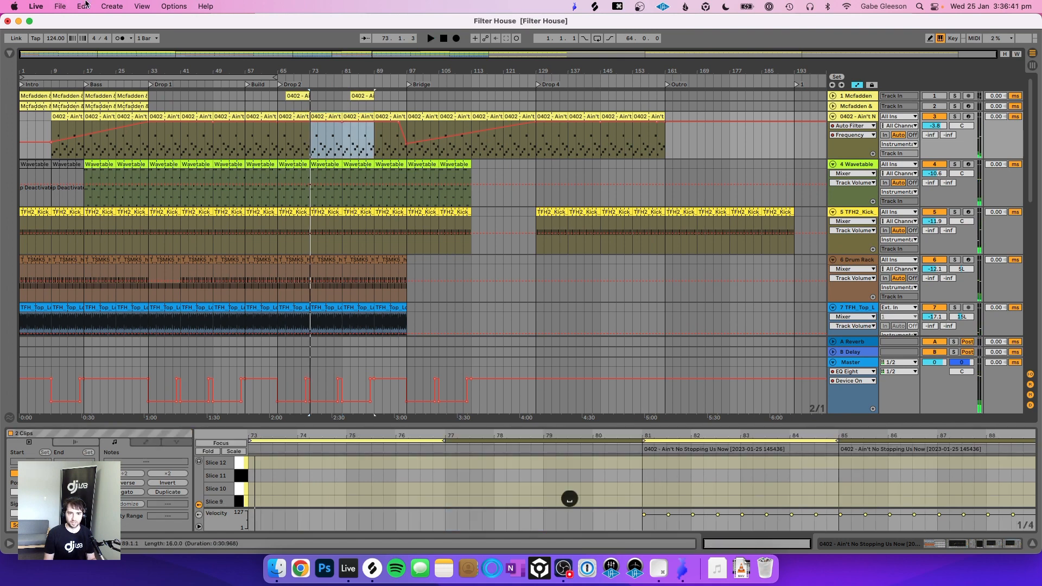
Step: Try duplicating the time of bars 73 to 89, compare playback with and without it, and undo the duplication
{"action": "left_click", "coordinate": [84, 6]}
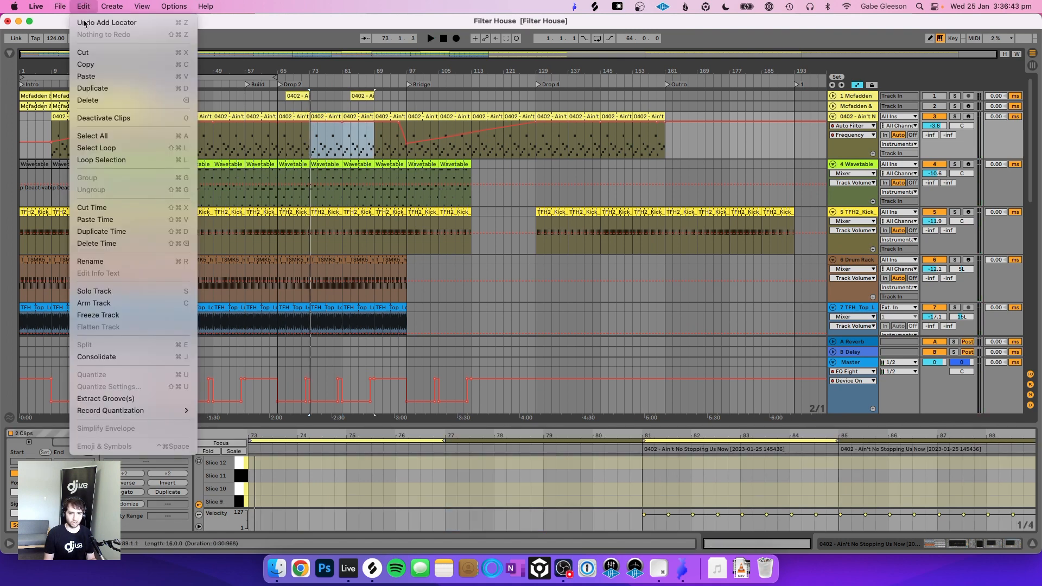
{"action": "left_click", "coordinate": [128, 233]}
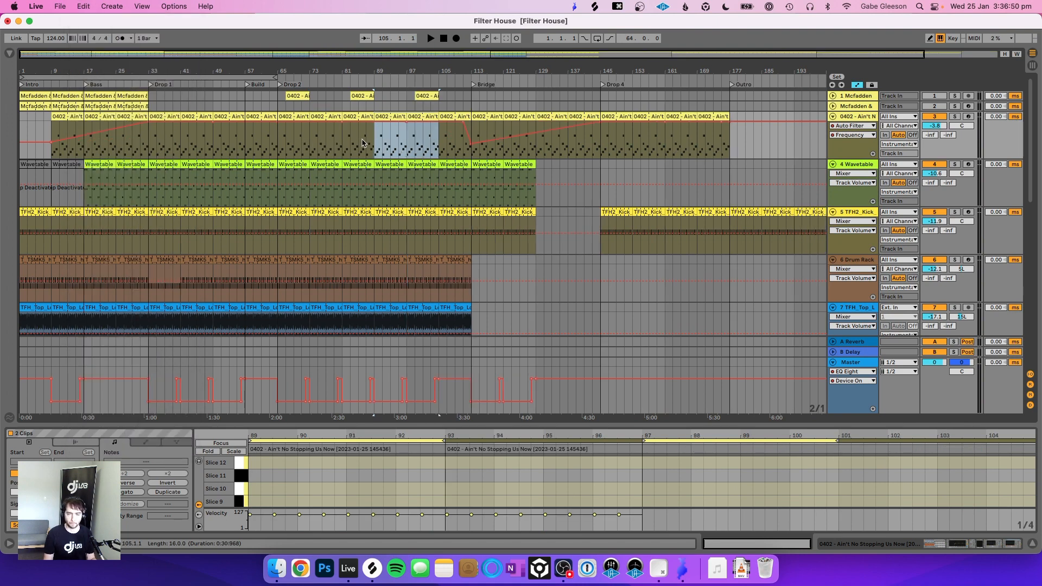
{"action": "key", "text": "space"}
{"action": "key", "text": "super+z"}
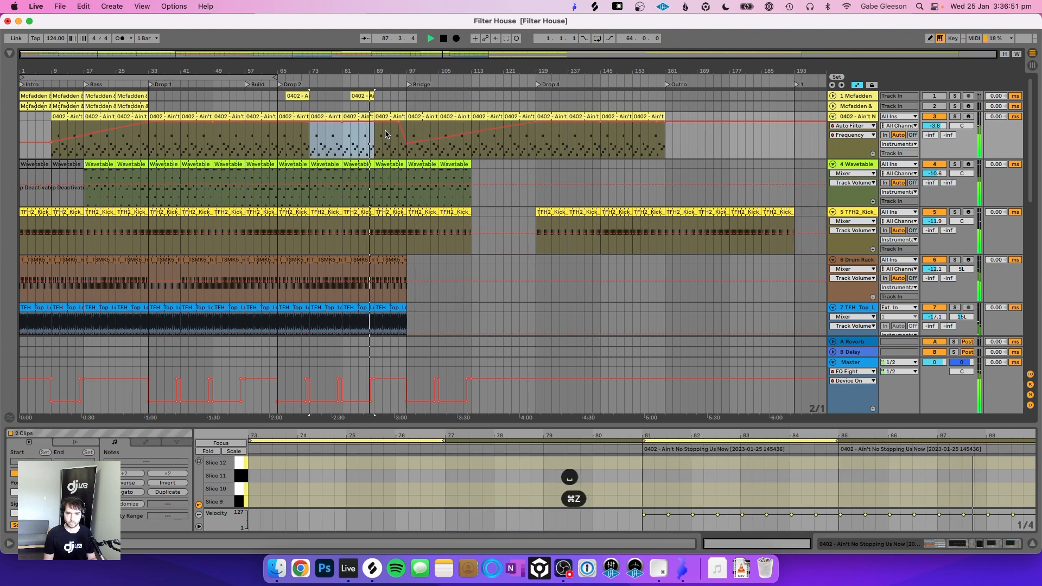
{"action": "key", "text": "super+shift+z"}
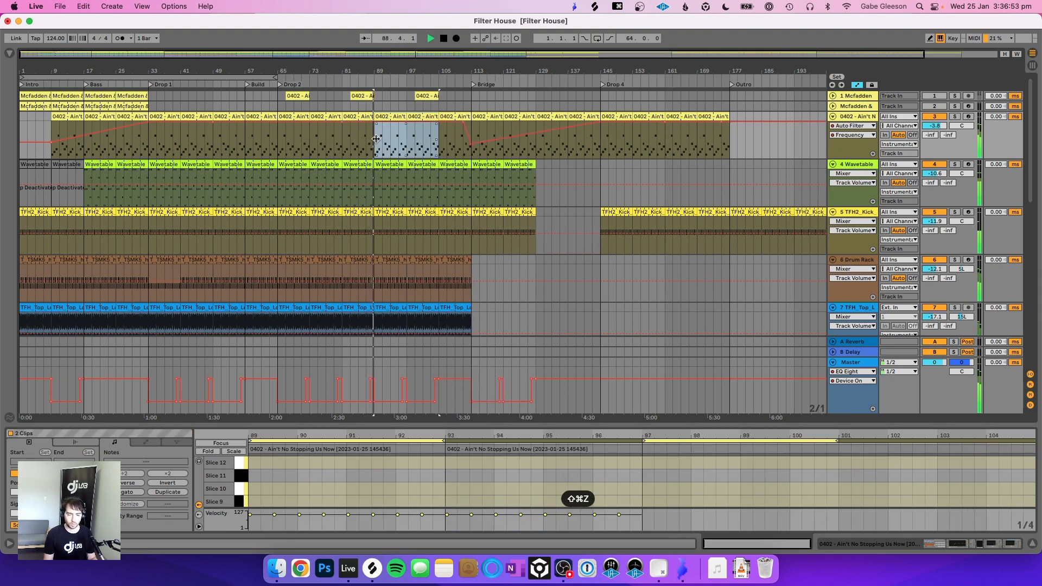
{"action": "key", "text": "super+z"}
{"action": "key", "text": "space"}
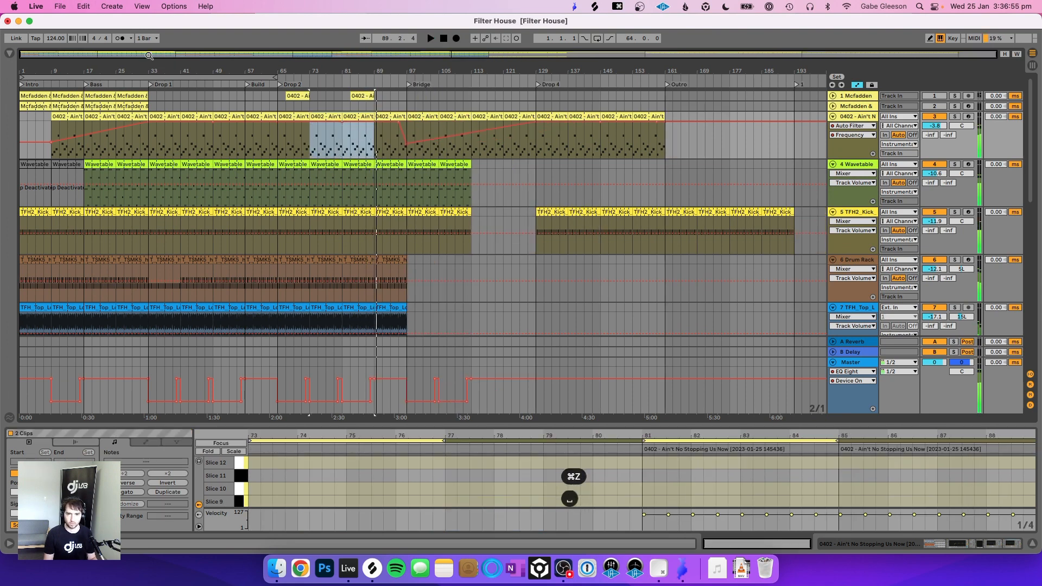
Step: Delete the time of bars 73 to 89 from the whole arrangement to shorten Drop 2
{"action": "left_click", "coordinate": [86, 8]}
{"action": "left_click", "coordinate": [140, 245]}
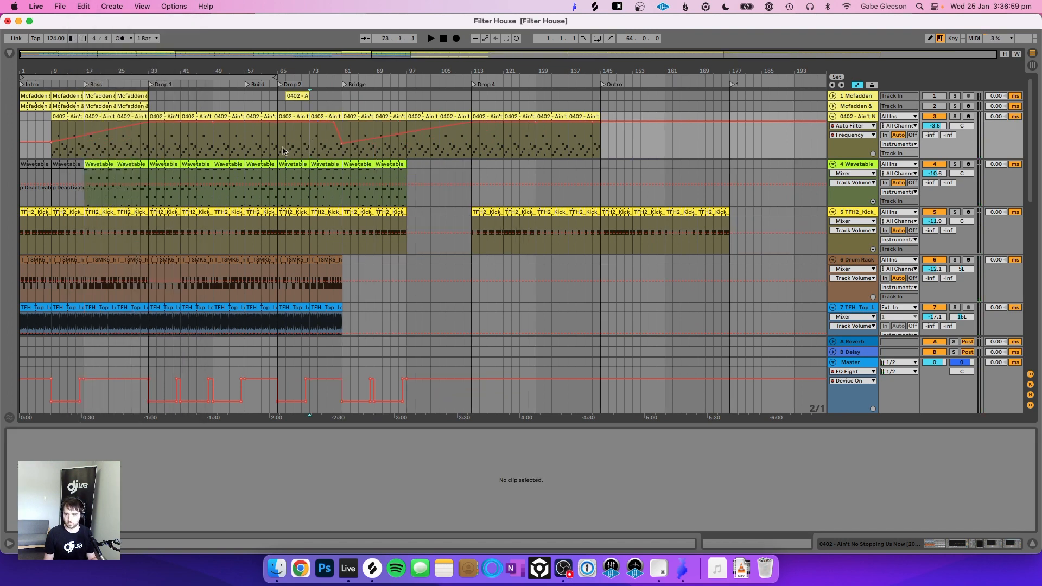
Step: Play the shortened Drop 2 from bar 65, stop, and start playback from Drop 1 at bar 33
{"action": "left_click", "coordinate": [302, 146]}
{"action": "key", "text": "space"}
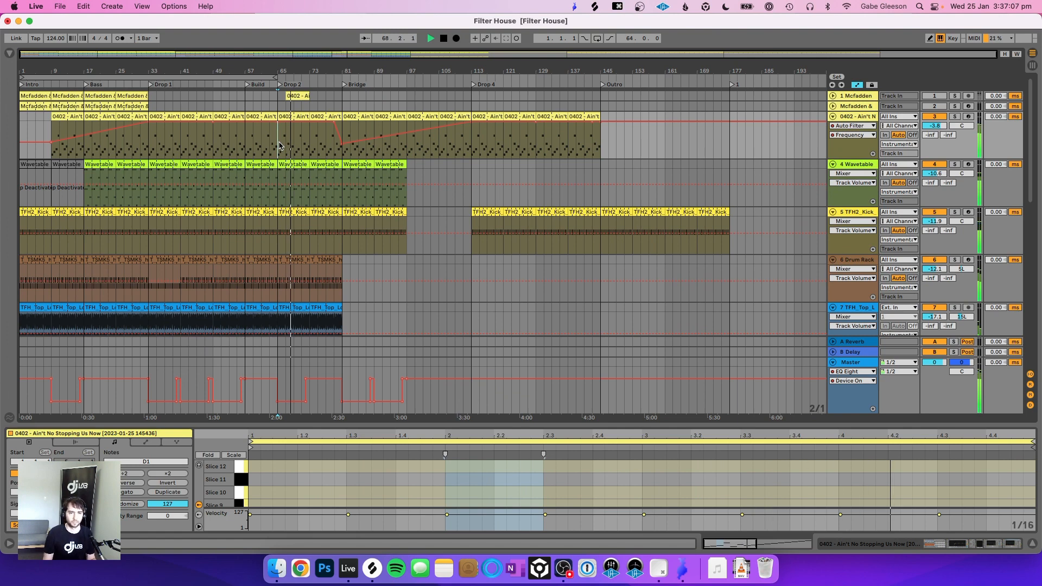
{"action": "key", "text": "space"}
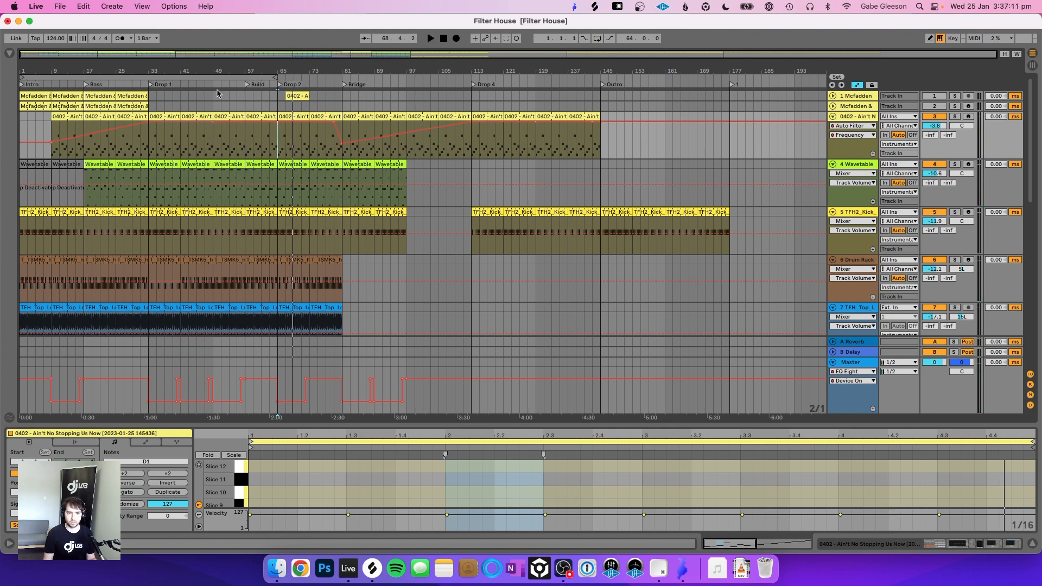
{"action": "left_click", "coordinate": [148, 147]}
{"action": "key", "text": "space"}
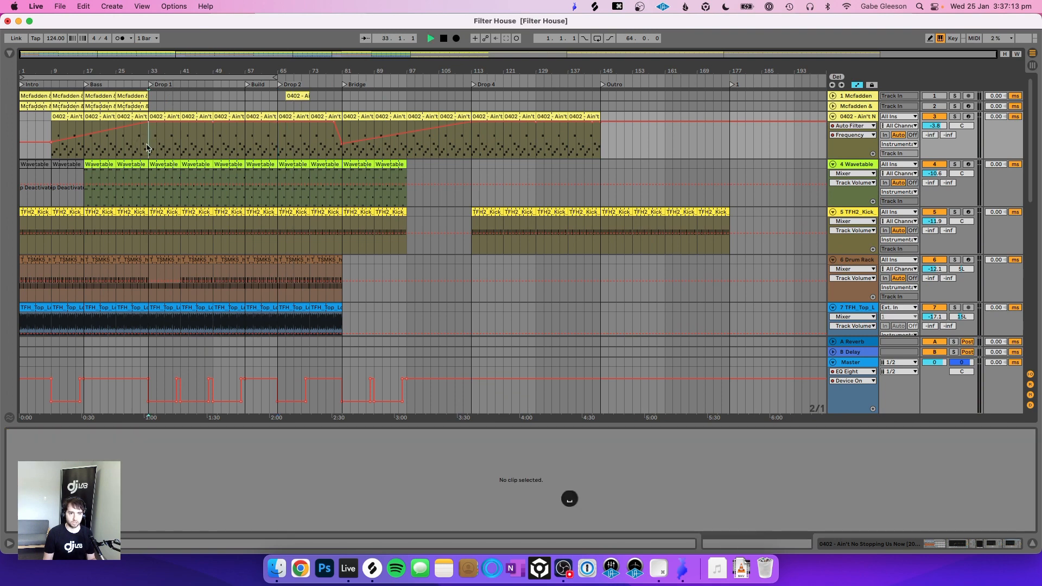
Step: Add a locator at bar 49, between Drop 1 and Build, keeping its default name
{"action": "right_click", "coordinate": [215, 88]}
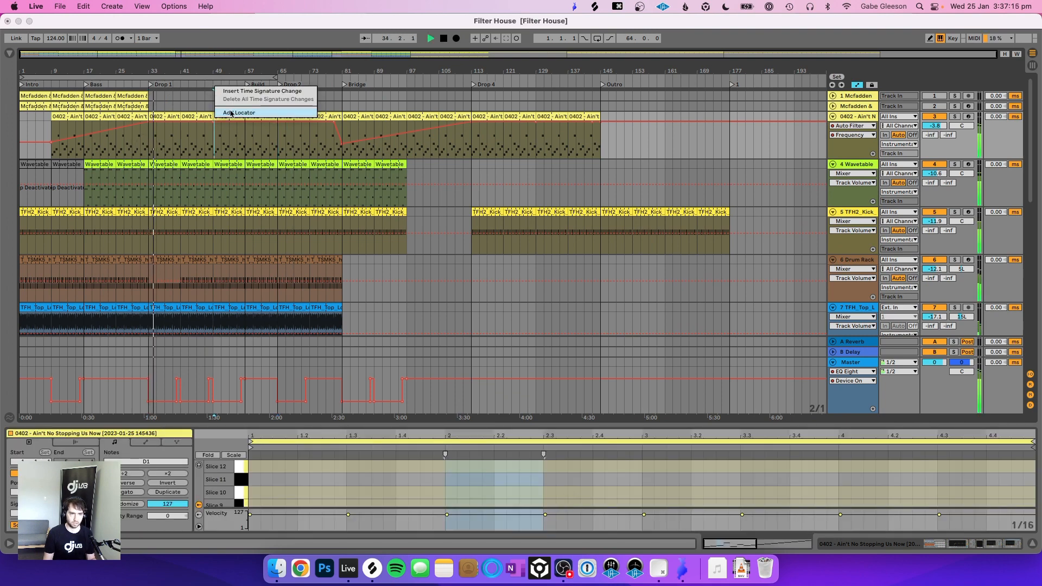
{"action": "left_click", "coordinate": [230, 112]}
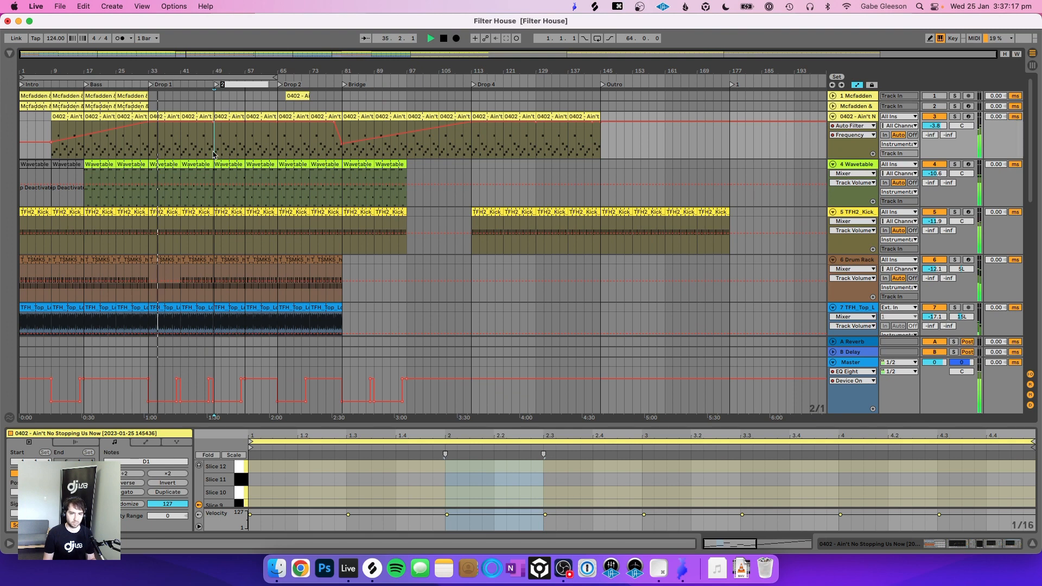
{"action": "key", "text": "Return"}
{"action": "left_click_drag", "start_coordinate": [217, 85], "coordinate": [213, 85]}
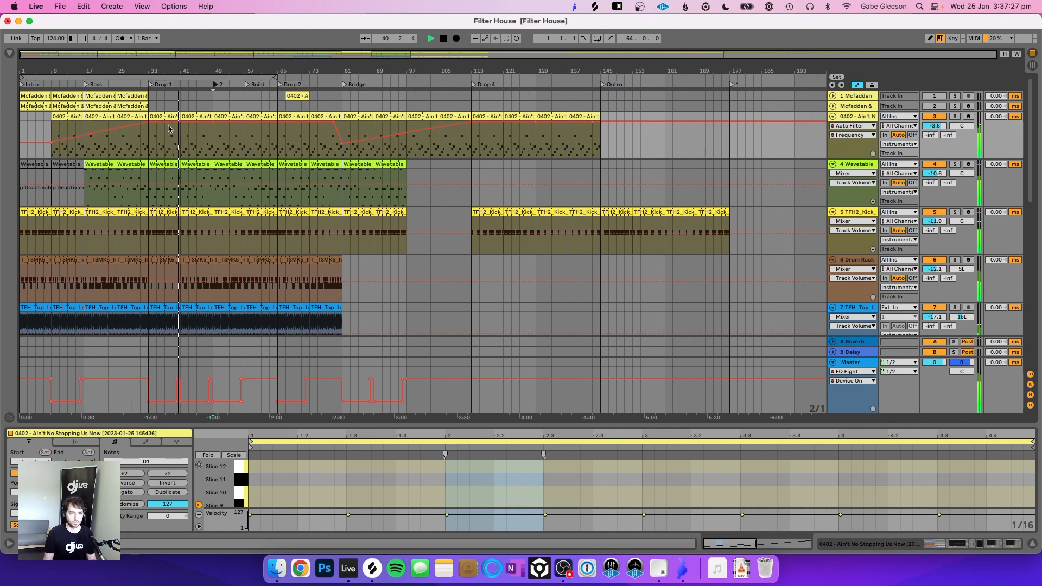
Step: Replay the arrangement from Drop 1 at bar 33, review the drum, shaker and ride tracks, and cue the Drop 2 locator
{"action": "left_click", "coordinate": [149, 143]}
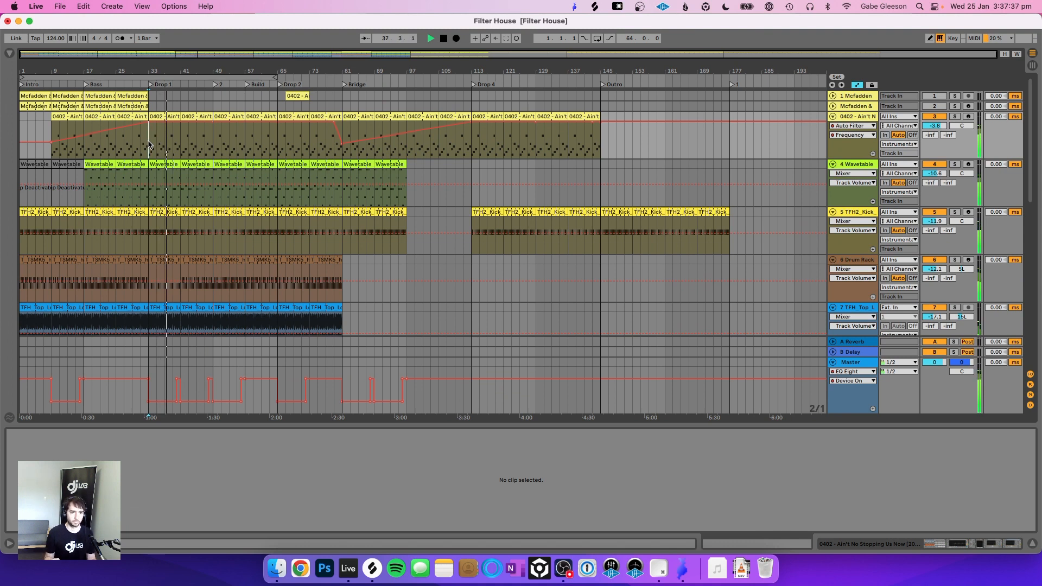
{"action": "left_click", "coordinate": [217, 67]}
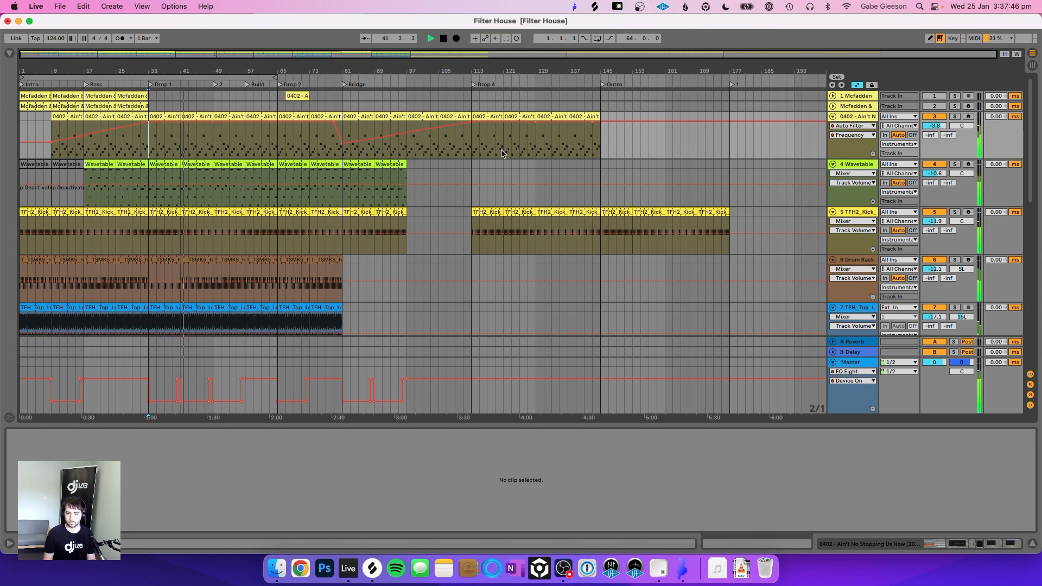
{"action": "scroll", "coordinate": [501, 153], "scroll_direction": "down", "scroll_amount": 5}
{"action": "scroll", "coordinate": [502, 153], "scroll_direction": "up", "scroll_amount": 3}
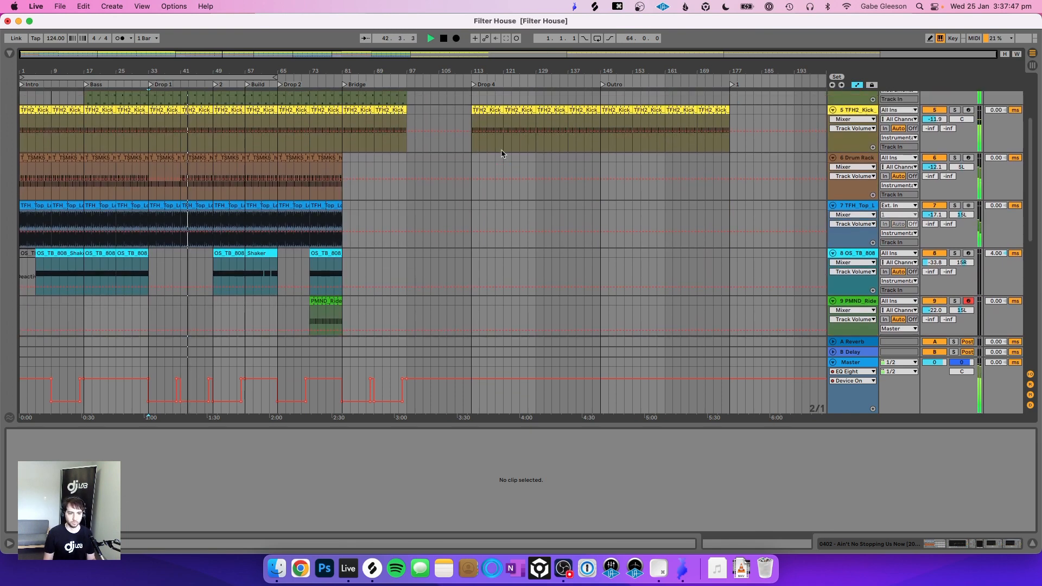
{"action": "scroll", "coordinate": [502, 153], "scroll_direction": "down", "scroll_amount": 2}
{"action": "scroll", "coordinate": [502, 154], "scroll_direction": "up", "scroll_amount": 1}
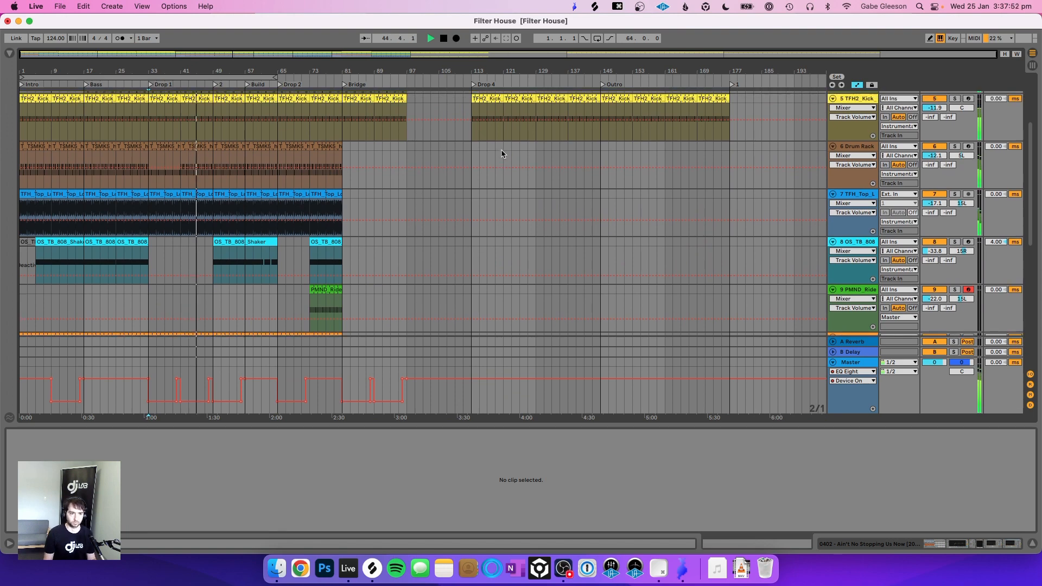
{"action": "left_click", "coordinate": [280, 84]}
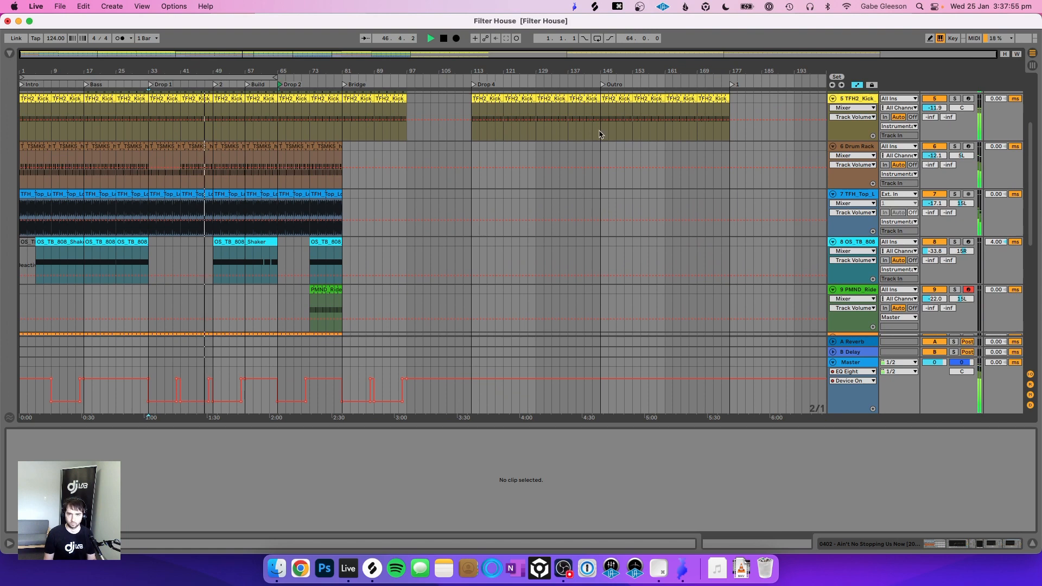
Step: Delete the time of bars 129 to 145, covering the last two kick clips of Drop 4, from the arrangement
{"action": "left_click_drag", "start_coordinate": [564, 117], "coordinate": [539, 116]}
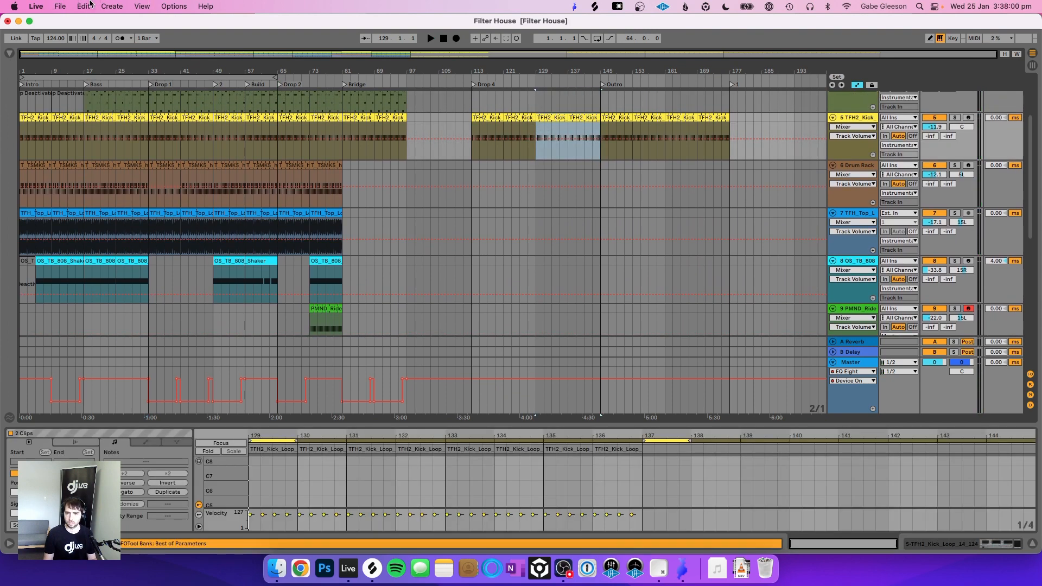
{"action": "left_click", "coordinate": [90, 4]}
{"action": "left_click", "coordinate": [96, 244]}
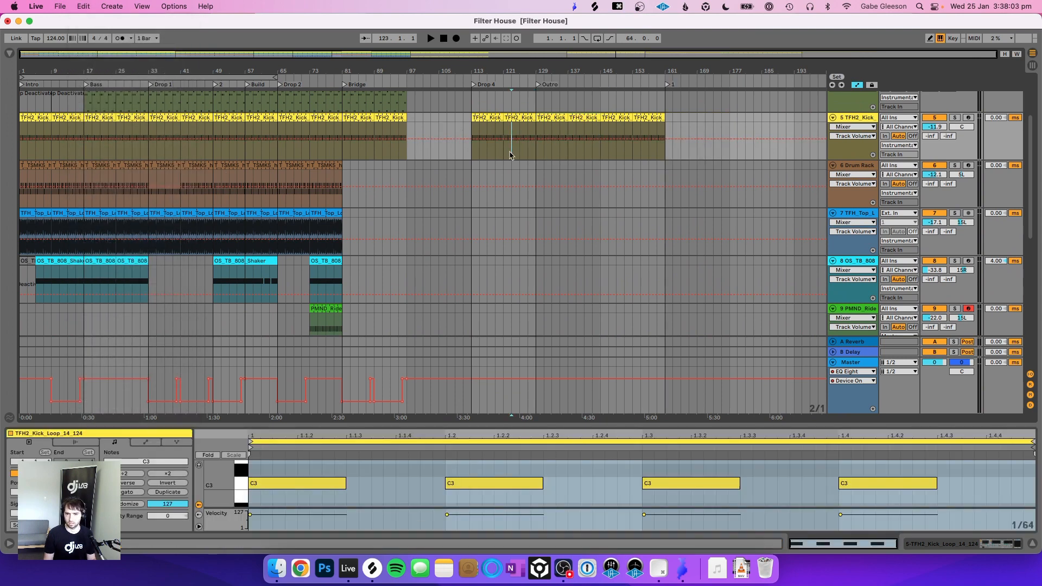
Step: Play the end of Drop 4 from bar 123 and look over the clips on all tracks
{"action": "key", "text": "space"}
{"action": "scroll", "coordinate": [510, 156], "scroll_direction": "up", "scroll_amount": 3}
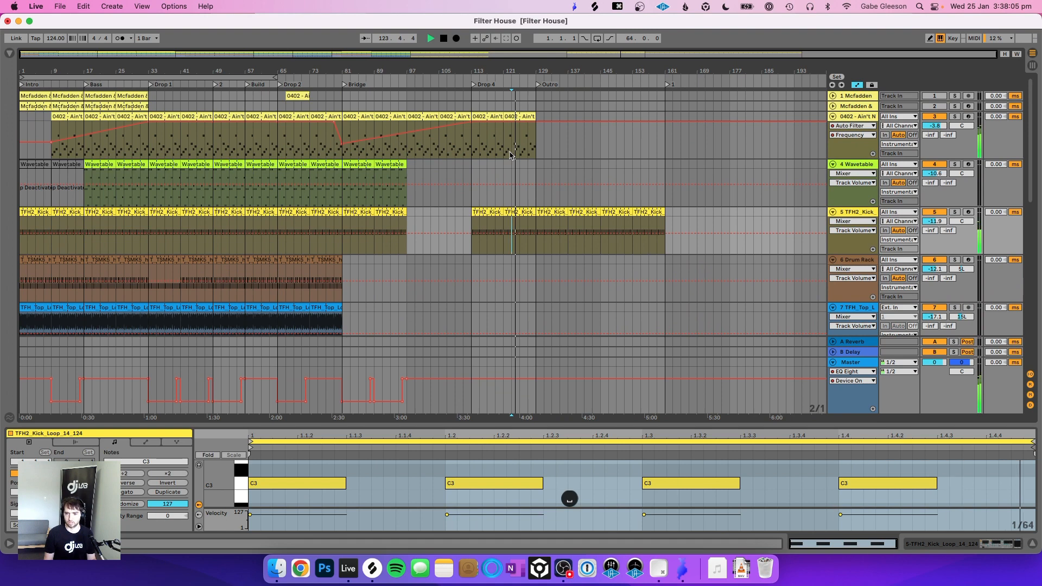
{"action": "left_click", "coordinate": [530, 116]}
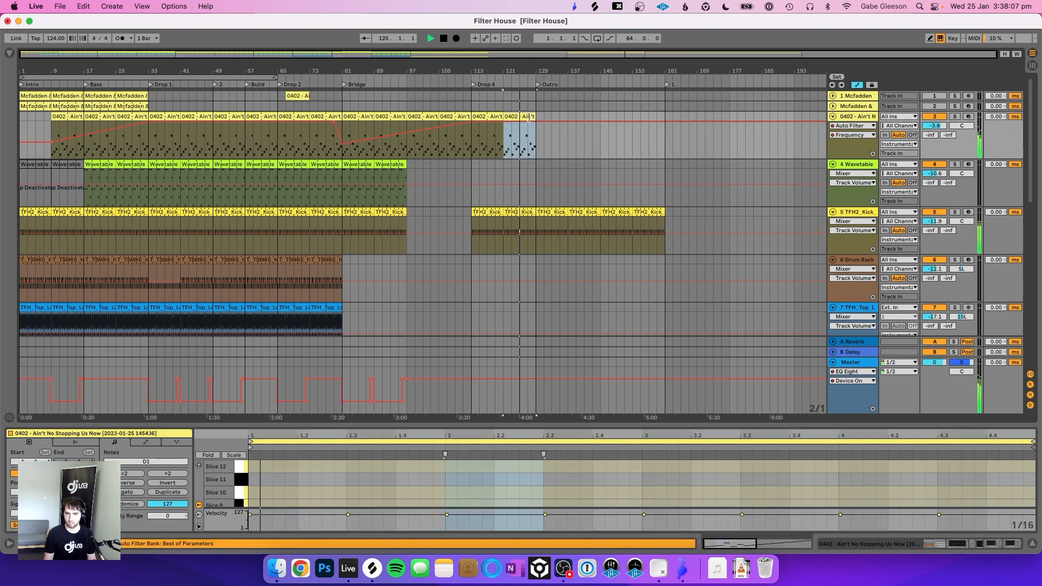
{"action": "scroll", "coordinate": [458, 175], "scroll_direction": "down", "scroll_amount": 5}
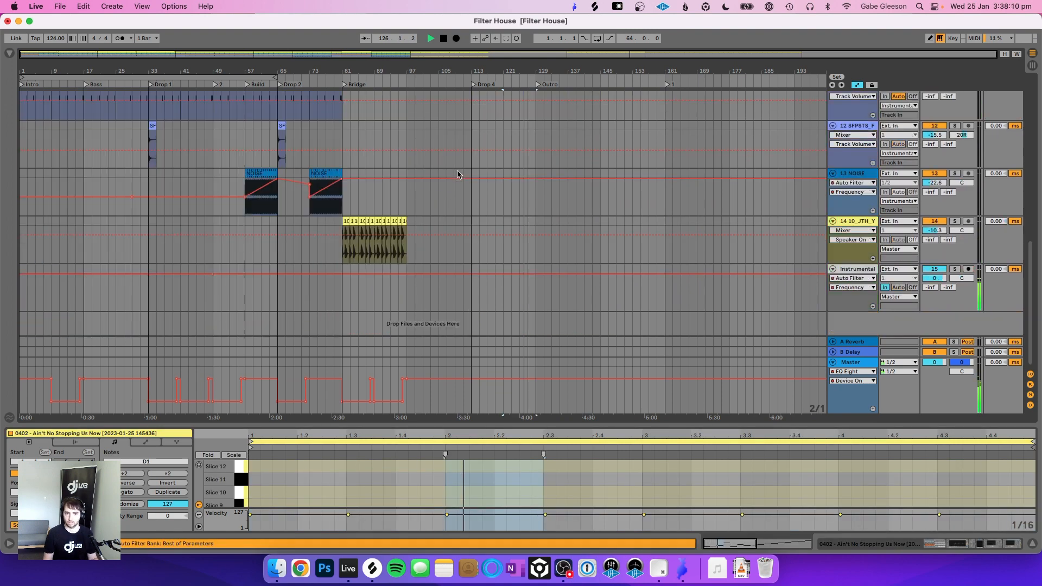
{"action": "scroll", "coordinate": [458, 174], "scroll_direction": "up", "scroll_amount": 5}
{"action": "scroll", "coordinate": [458, 174], "scroll_direction": "down", "scroll_amount": 3}
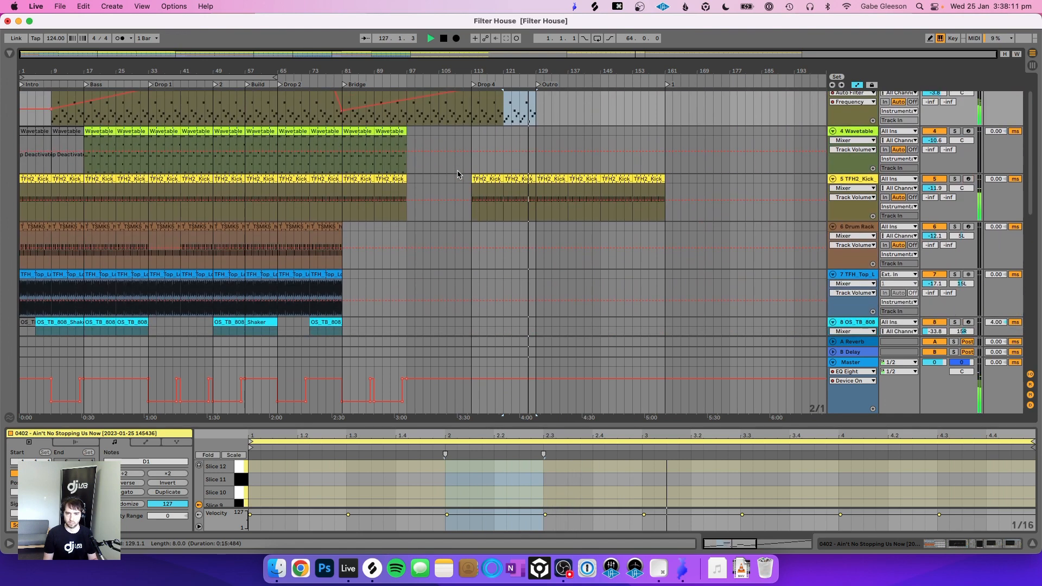
{"action": "scroll", "coordinate": [458, 174], "scroll_direction": "up", "scroll_amount": 3}
Step: Copy the two Wavetable clips from the Bridge to bar 113, duplicate them once to reach bar 145, and stop playback
{"action": "left_click", "coordinate": [389, 164]}
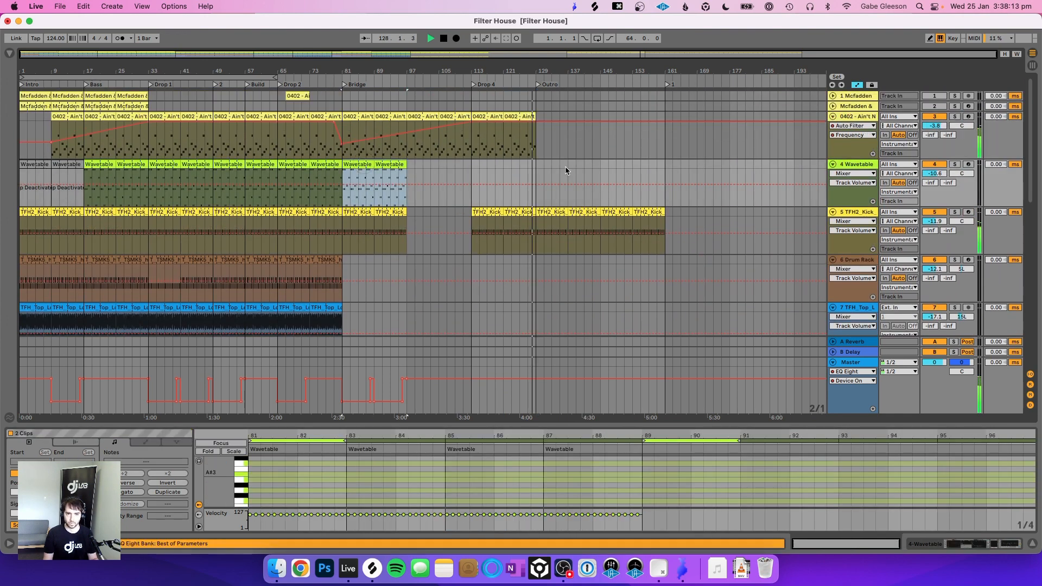
{"action": "key", "text": "super+c"}
{"action": "left_click", "coordinate": [473, 183]}
{"action": "key", "text": "super+v"}
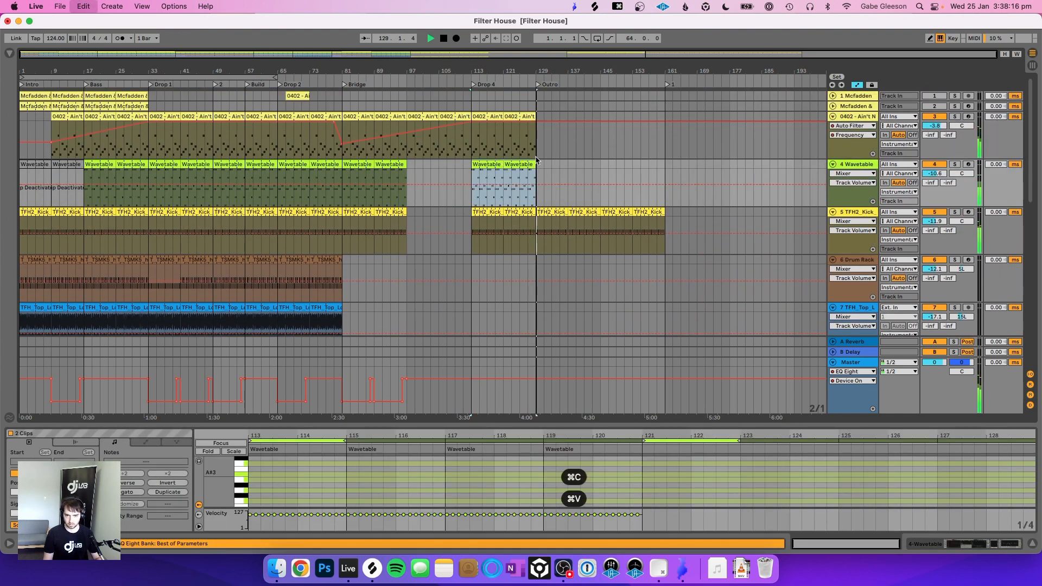
{"action": "key", "text": "super+d"}
{"action": "key", "text": "space"}
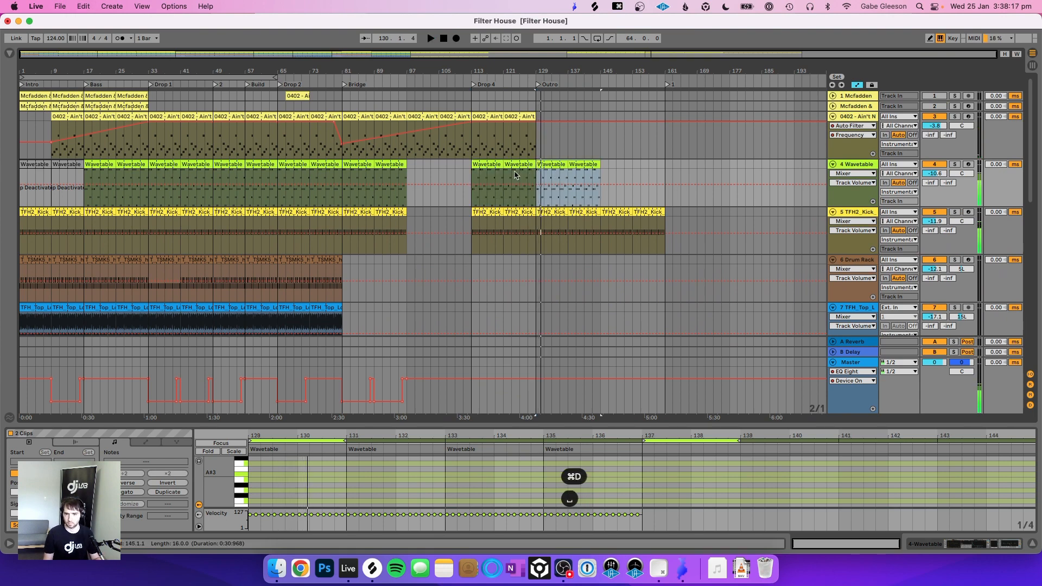
Step: Copy the Master EQ Eight Device On automation of bars 81 to 97 to bar 113, repeat it to bar 145, and play from bar 113
{"action": "left_click_drag", "start_coordinate": [410, 398], "coordinate": [342, 398]}
{"action": "left_click", "coordinate": [471, 400]}
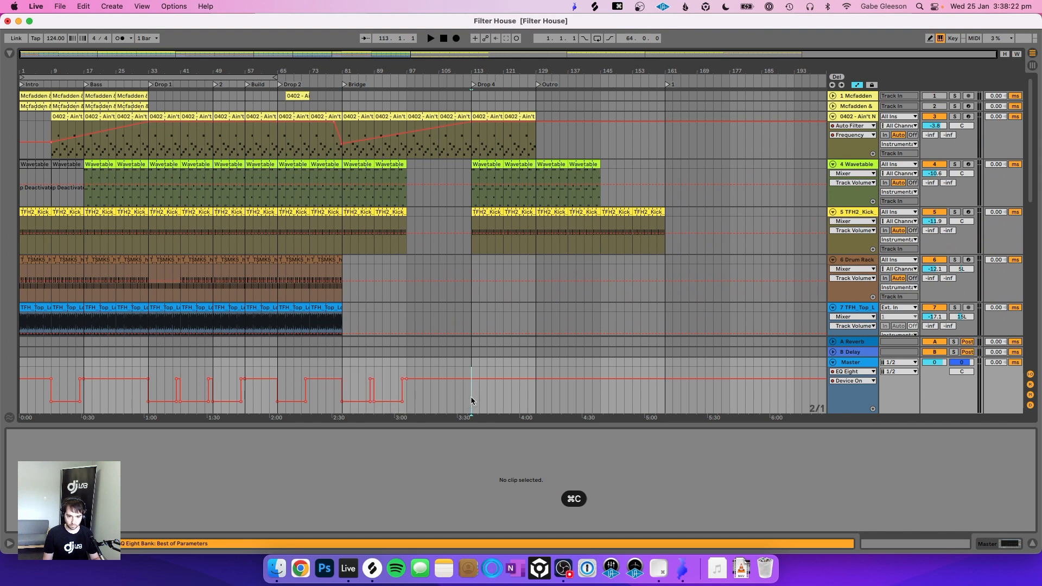
{"action": "key", "text": "super+v"}
{"action": "key", "text": "super+d"}
{"action": "key", "text": "super+d"}
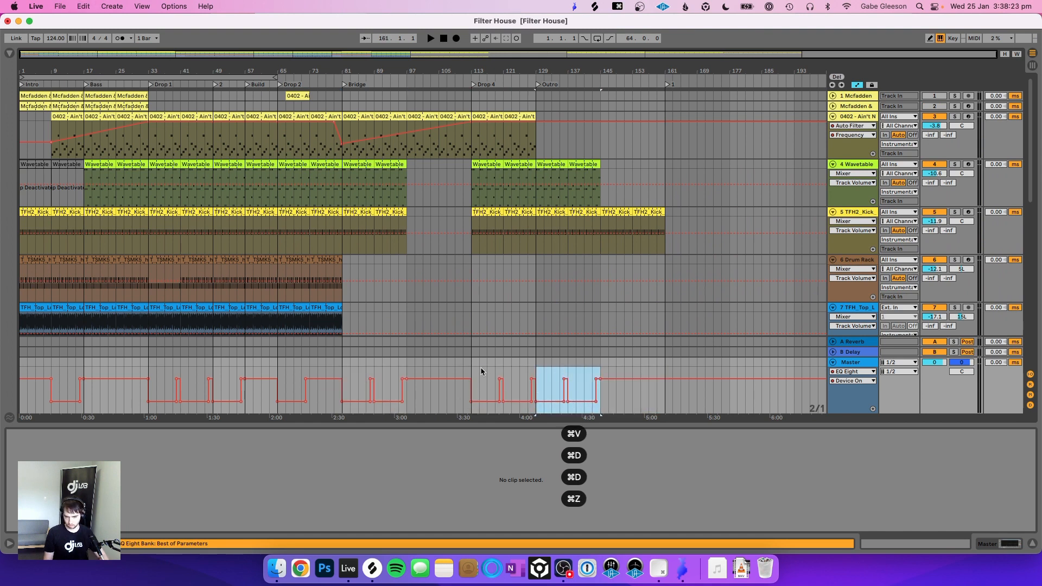
{"action": "key", "text": "space"}
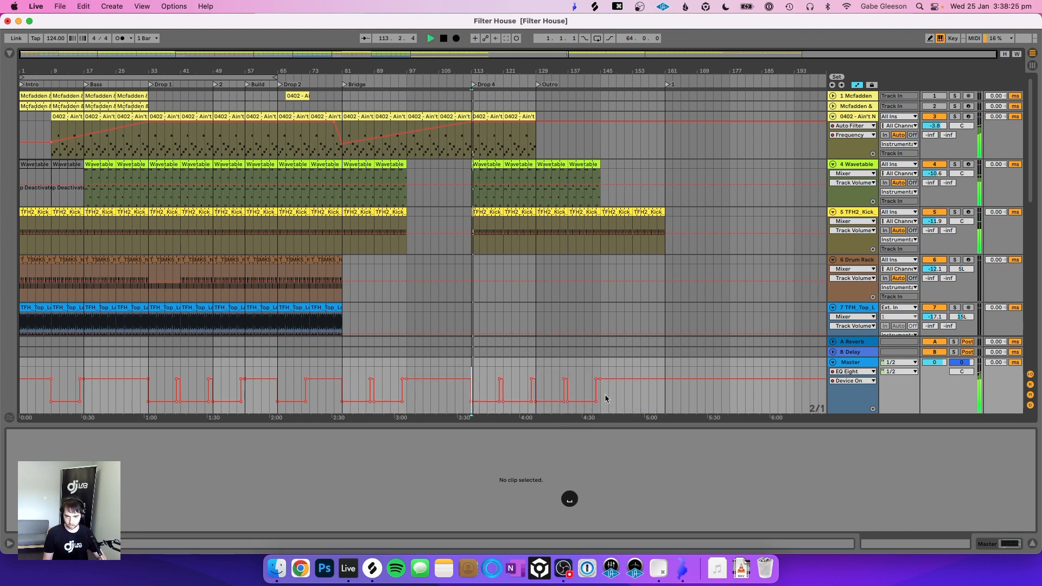
Step: Duplicate the Master EQ Eight Device On automation of bars 137 to 145 once, up to bar 153
{"action": "left_click_drag", "start_coordinate": [601, 395], "coordinate": [569, 395]}
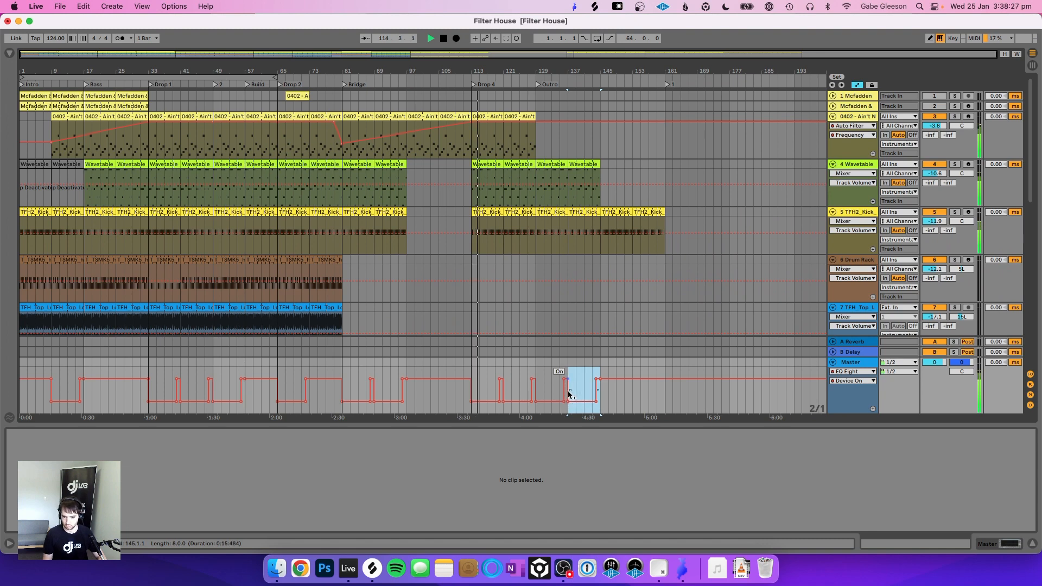
{"action": "key", "text": "super+d"}
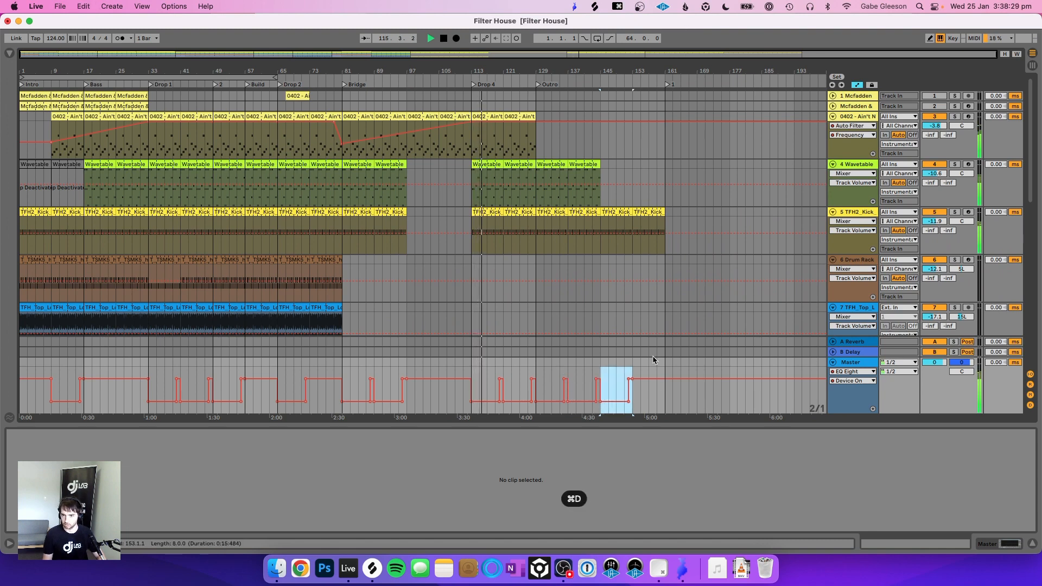
Step: Copy the Drop 2 Drum Rack and Top Loop clips to bar 113, extend them to bar 161, and play from bar 113
{"action": "scroll", "coordinate": [620, 327], "scroll_direction": "down", "scroll_amount": 1}
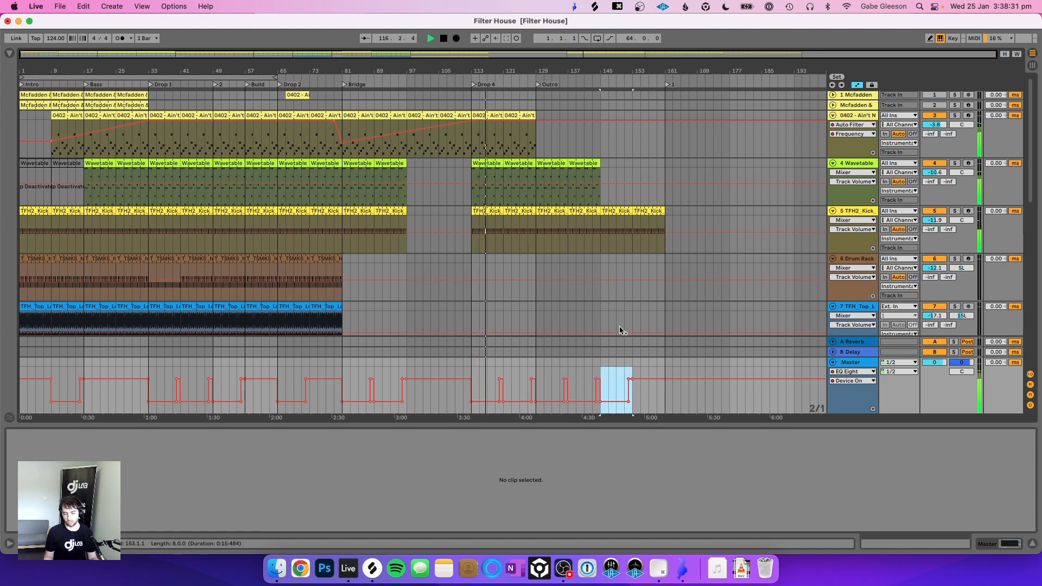
{"action": "scroll", "coordinate": [619, 330], "scroll_direction": "down", "scroll_amount": 1}
{"action": "left_click", "coordinate": [323, 303]}
{"action": "left_click", "coordinate": [295, 255], "text": "shift"}
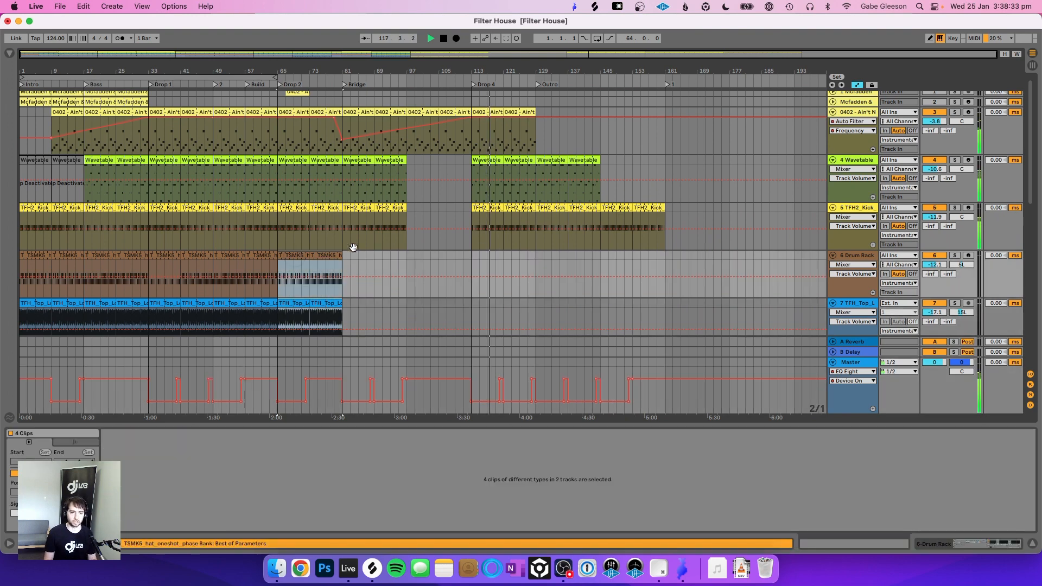
{"action": "key", "text": "super+c"}
{"action": "left_click", "coordinate": [474, 262]}
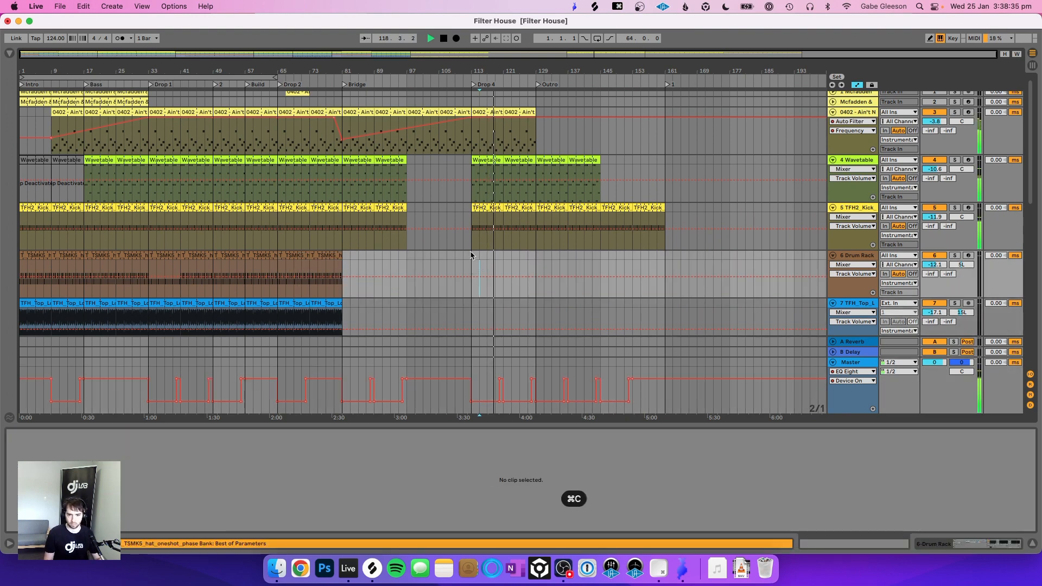
{"action": "left_click", "coordinate": [471, 255]}
{"action": "key", "text": "super+v"}
{"action": "key", "text": "space"}
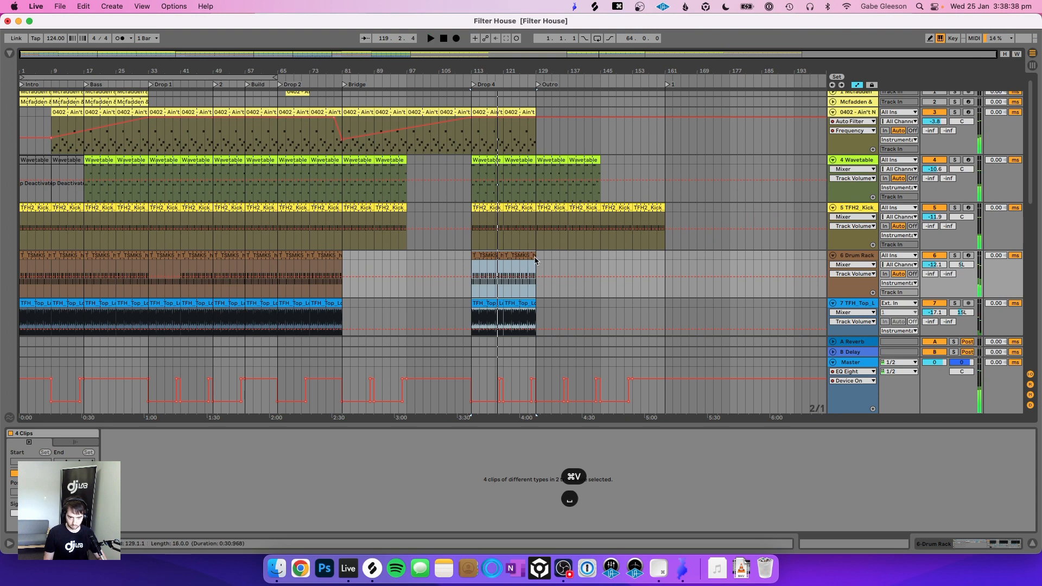
{"action": "left_click_drag", "start_coordinate": [535, 257], "coordinate": [665, 260]}
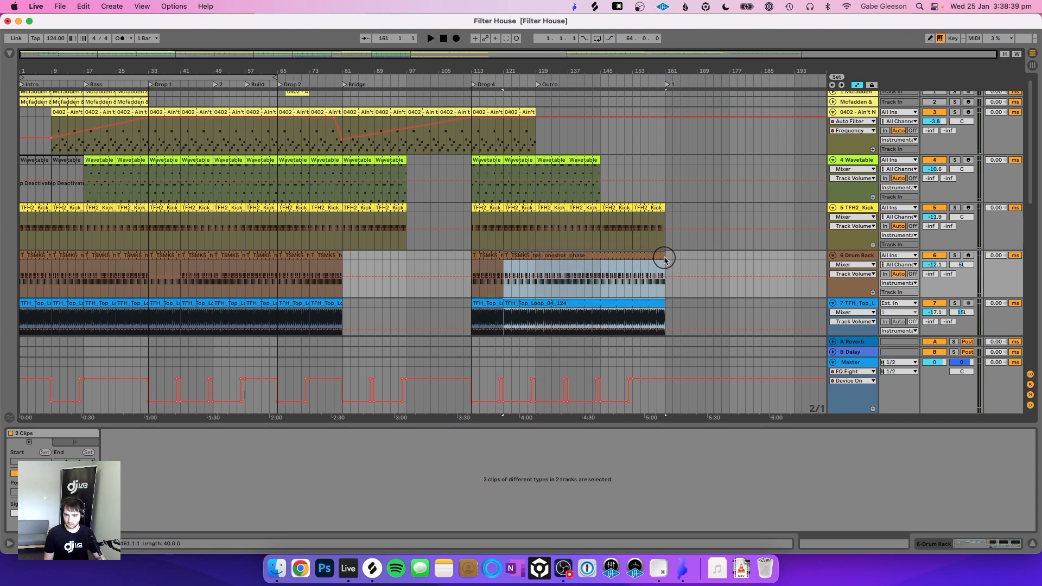
{"action": "left_click", "coordinate": [494, 256]}
{"action": "key", "text": "space"}
Step: Copy the PMND_Ride_15 clip of Drop 2 to bar 121 and extend it both ways to span bars 113 to 161
{"action": "scroll", "coordinate": [494, 256], "scroll_direction": "down", "scroll_amount": 5}
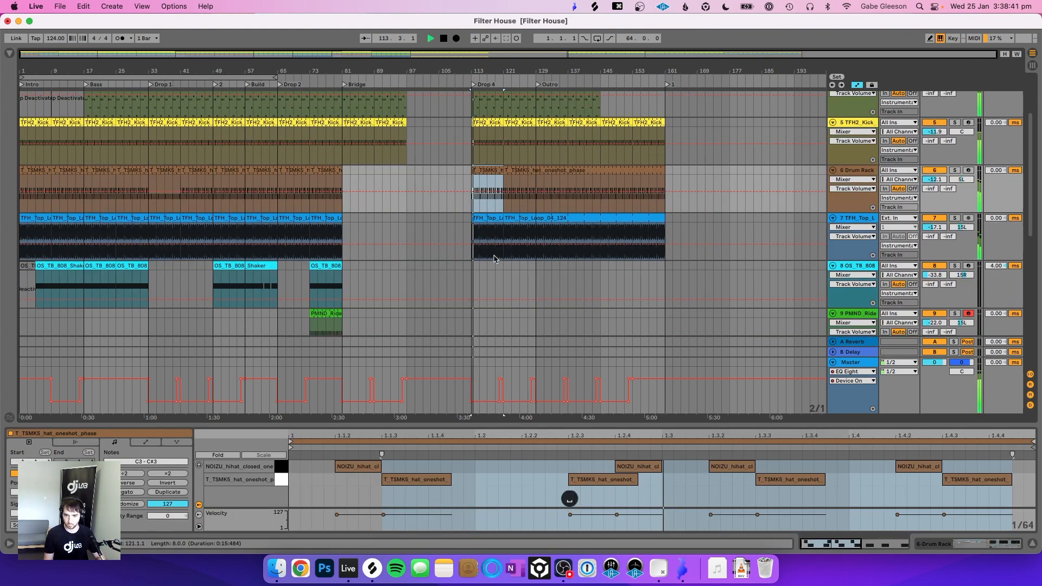
{"action": "left_click", "coordinate": [326, 295]}
{"action": "key", "text": "super+c"}
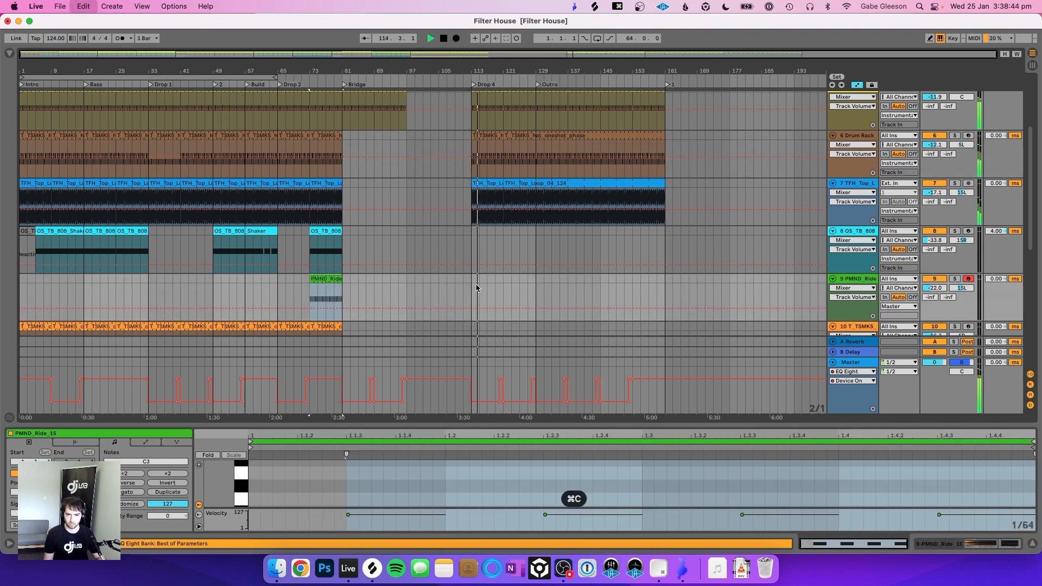
{"action": "left_click", "coordinate": [504, 288]}
{"action": "key", "text": "super+v"}
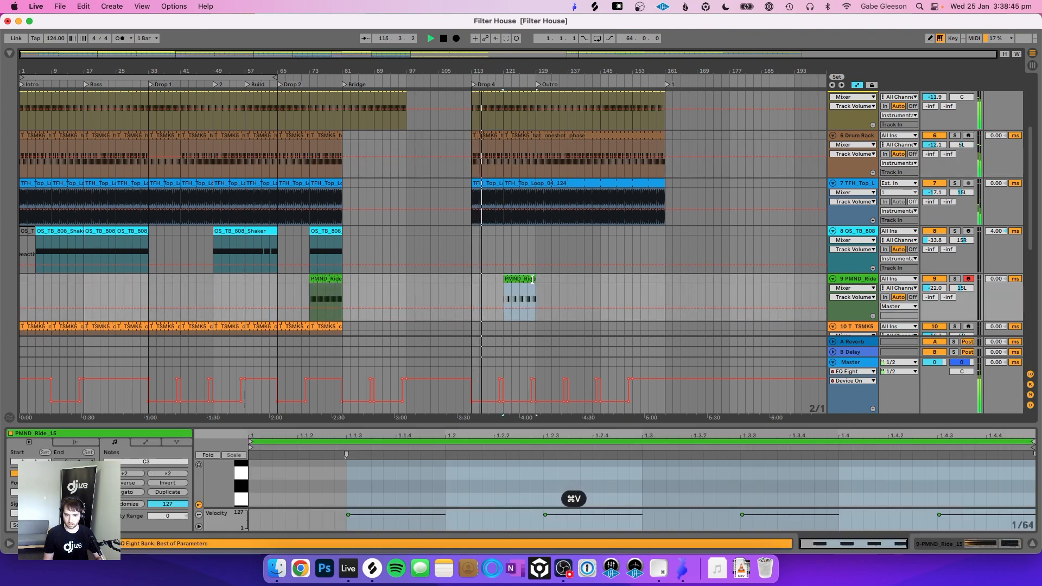
{"action": "left_click_drag", "start_coordinate": [625, 278], "coordinate": [664, 282]}
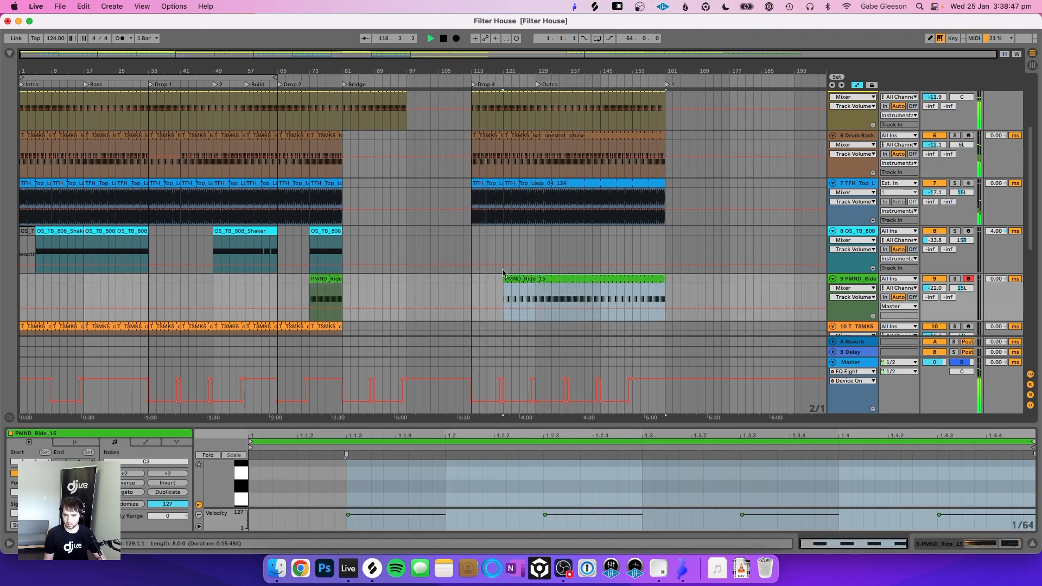
{"action": "left_click_drag", "start_coordinate": [505, 280], "coordinate": [471, 284]}
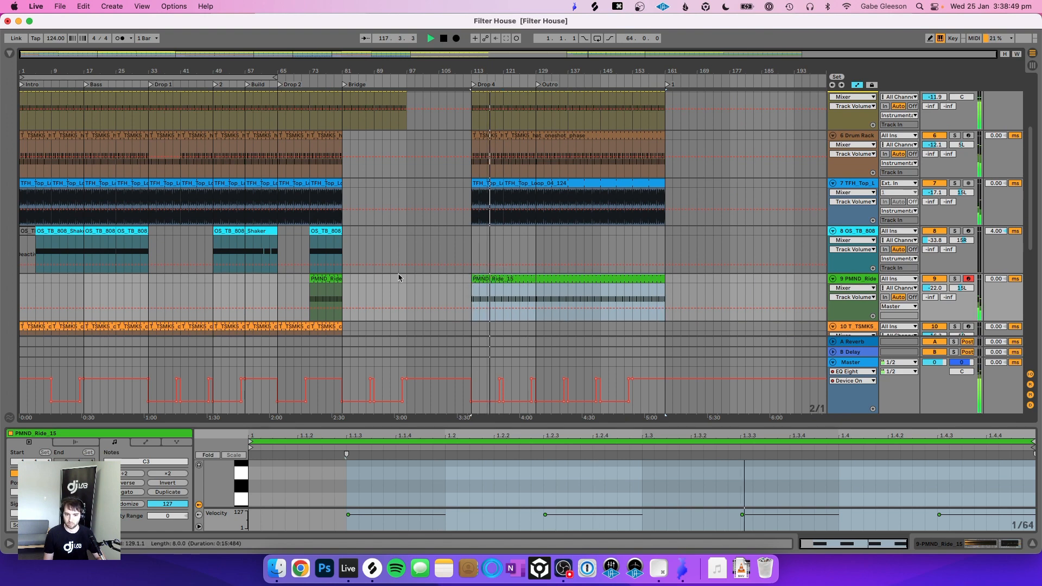
Step: Copy an OS_TB_808_Shaker clip to bar 113, extend it to bar 161, and trim the ride clip's start to bar 121
{"action": "left_click", "coordinate": [470, 239]}
{"action": "key", "text": "super+c"}
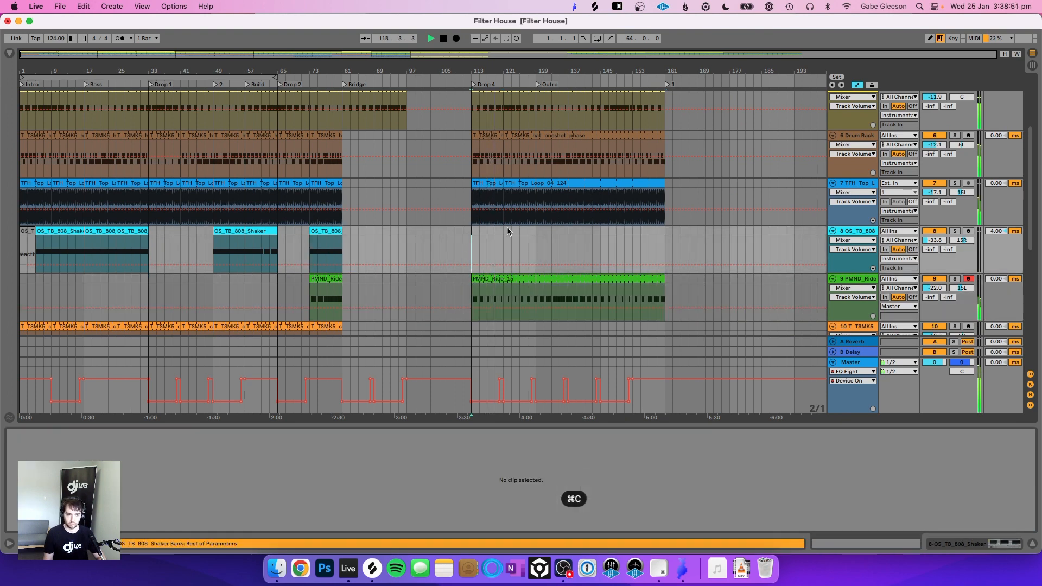
{"action": "key", "text": "super+v"}
{"action": "key", "text": "space"}
{"action": "left_click_drag", "start_coordinate": [506, 234], "coordinate": [665, 242]}
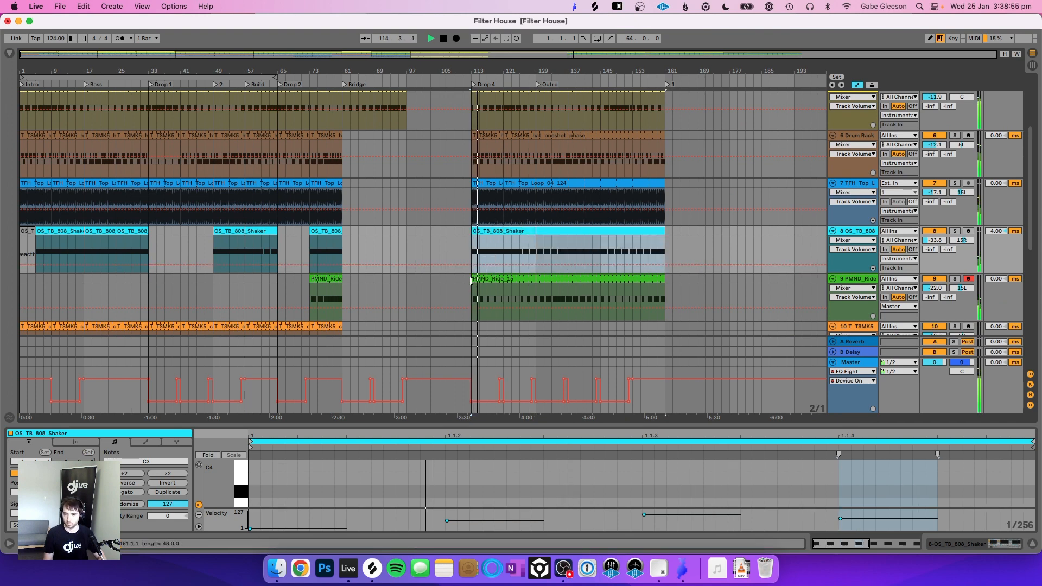
{"action": "left_click_drag", "start_coordinate": [473, 281], "coordinate": [505, 290]}
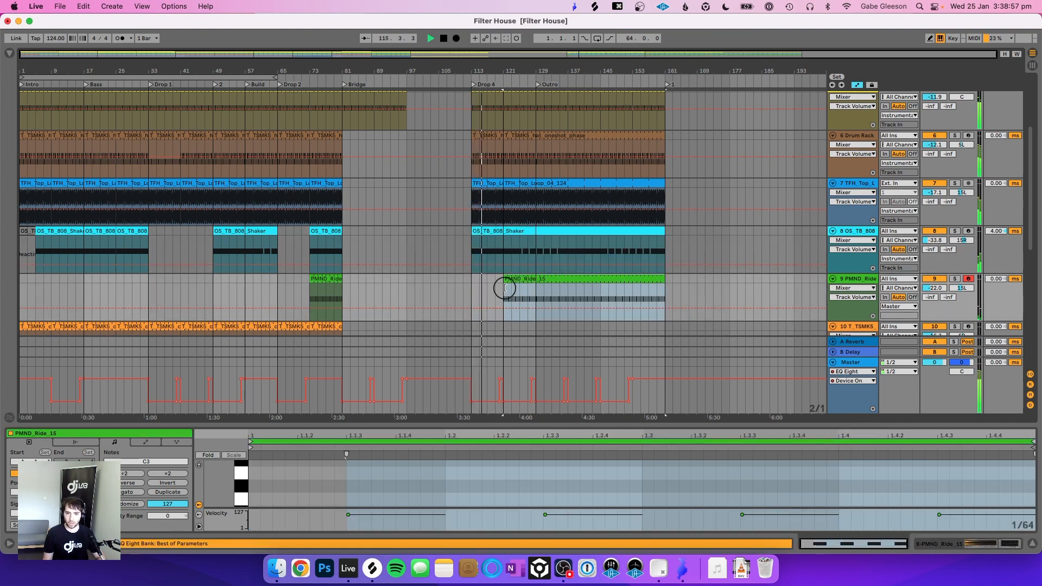
Step: Play Drop 2 from bar 65 and try starting its shaker clip at bar 69 and its ride clip at bar 77
{"action": "scroll", "coordinate": [505, 291], "scroll_direction": "down", "scroll_amount": 5}
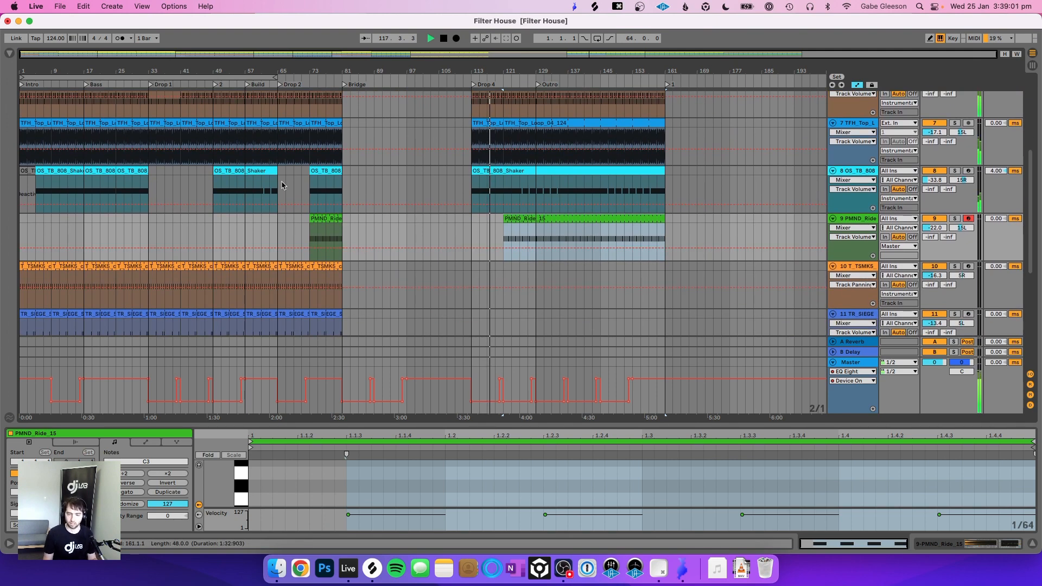
{"action": "left_click", "coordinate": [277, 183]}
{"action": "key", "text": "space"}
{"action": "key", "text": "space"}
{"action": "left_click", "coordinate": [312, 169]}
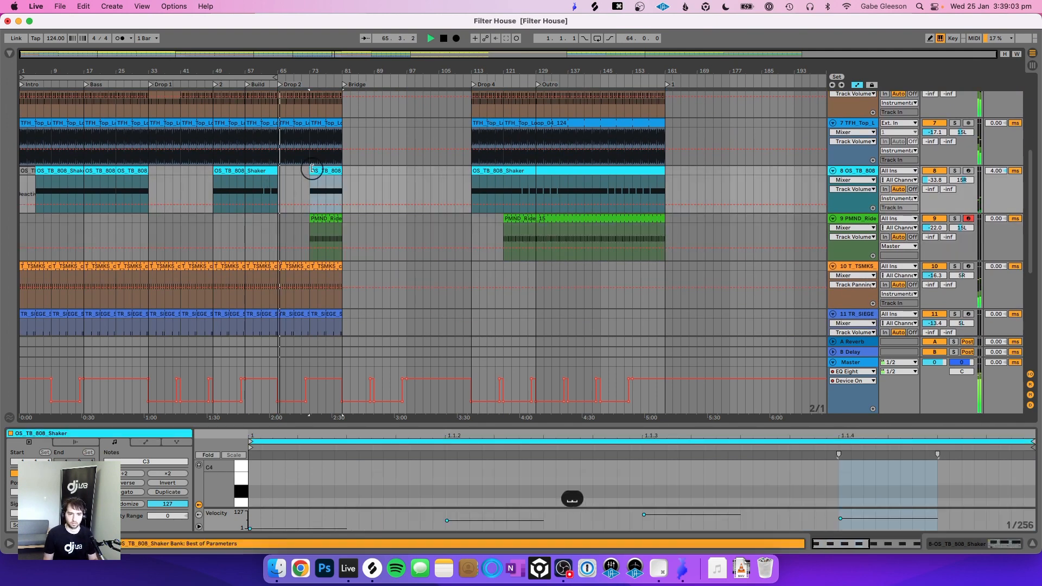
{"action": "left_click_drag", "start_coordinate": [312, 169], "coordinate": [297, 168]}
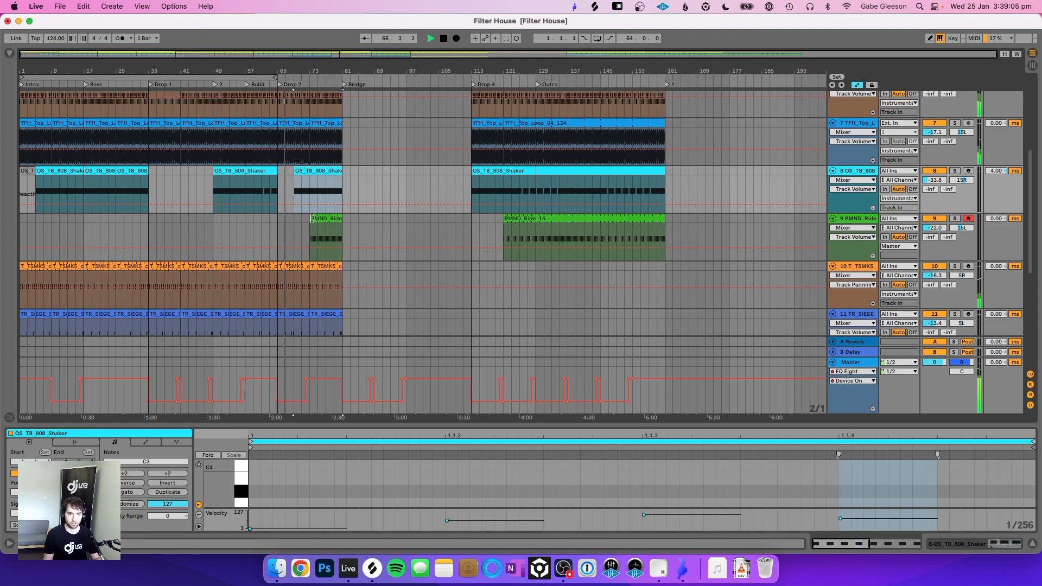
{"action": "left_click_drag", "start_coordinate": [312, 219], "coordinate": [325, 219]}
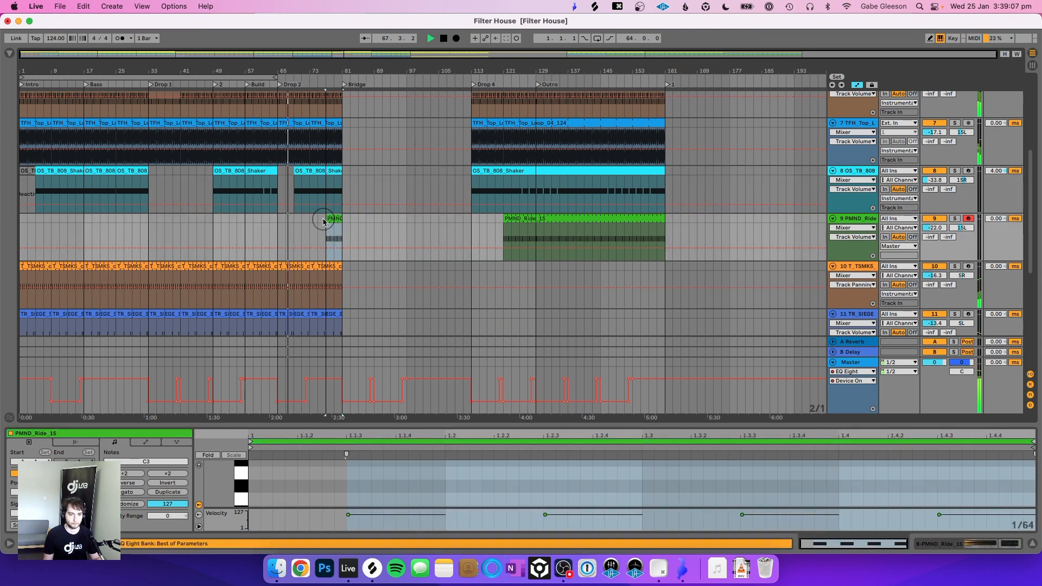
{"action": "left_click_drag", "start_coordinate": [295, 171], "coordinate": [312, 172]}
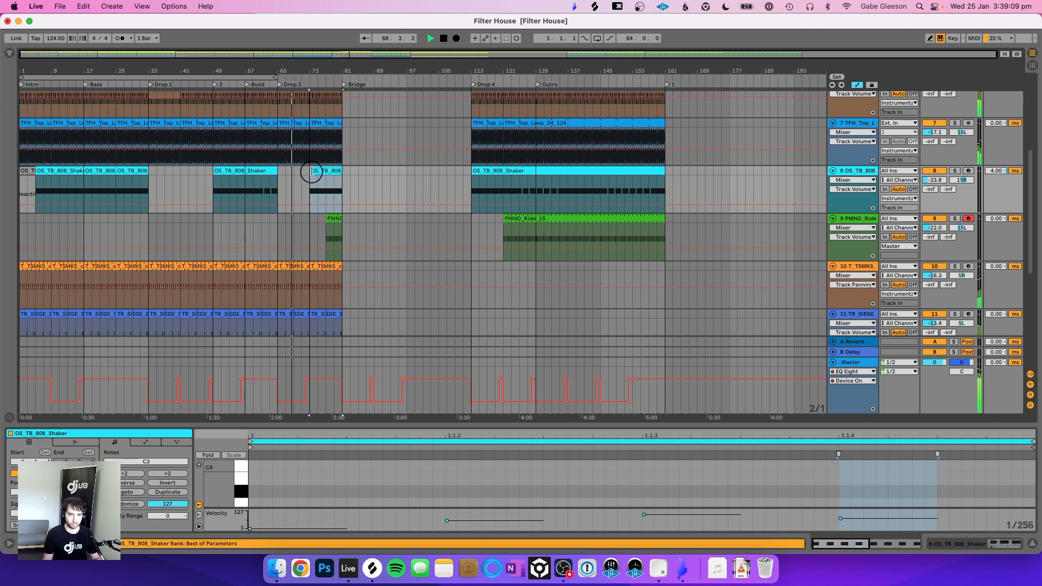
Step: Delete the ride clip at the end of Drop 2
{"action": "left_click", "coordinate": [332, 222]}
{"action": "key", "text": "BackSpace"}
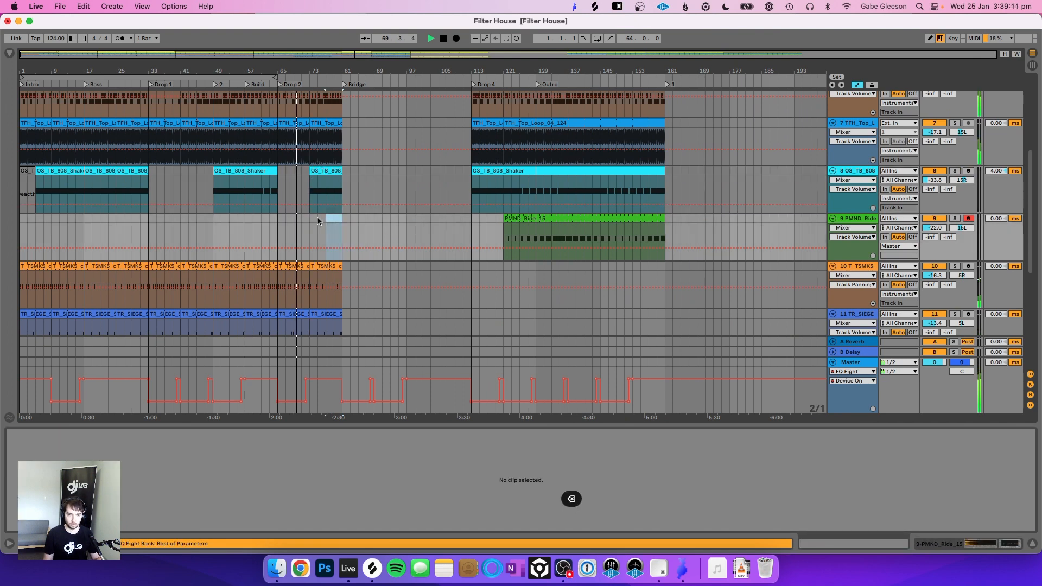
Step: Duplicate the Master EQ Eight Device On automation of bars 65 to 73 over bars 73 to 81
{"action": "scroll", "coordinate": [317, 220], "scroll_direction": "down", "scroll_amount": 3}
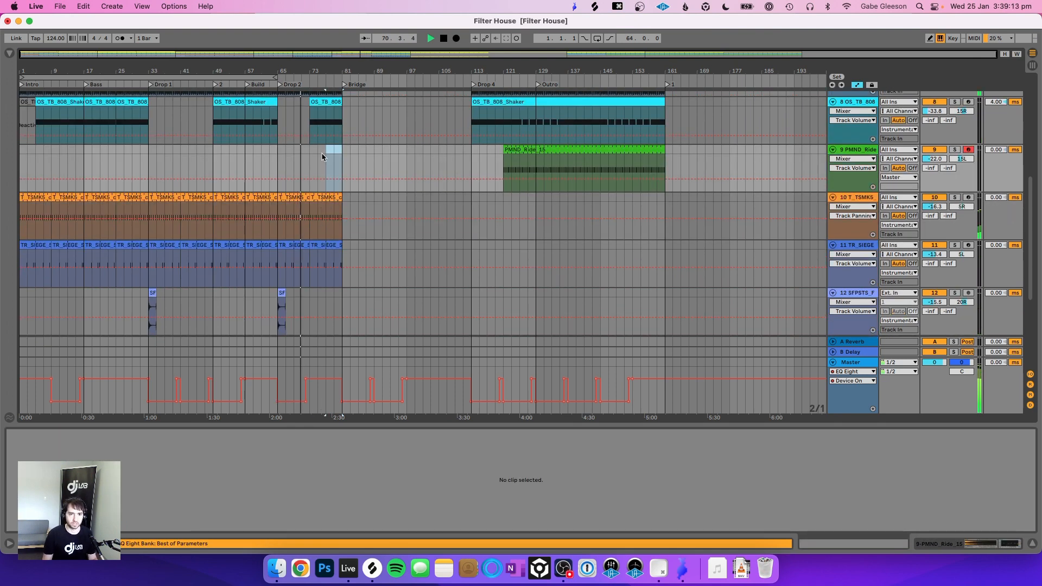
{"action": "left_click_drag", "start_coordinate": [309, 67], "coordinate": [308, 70]}
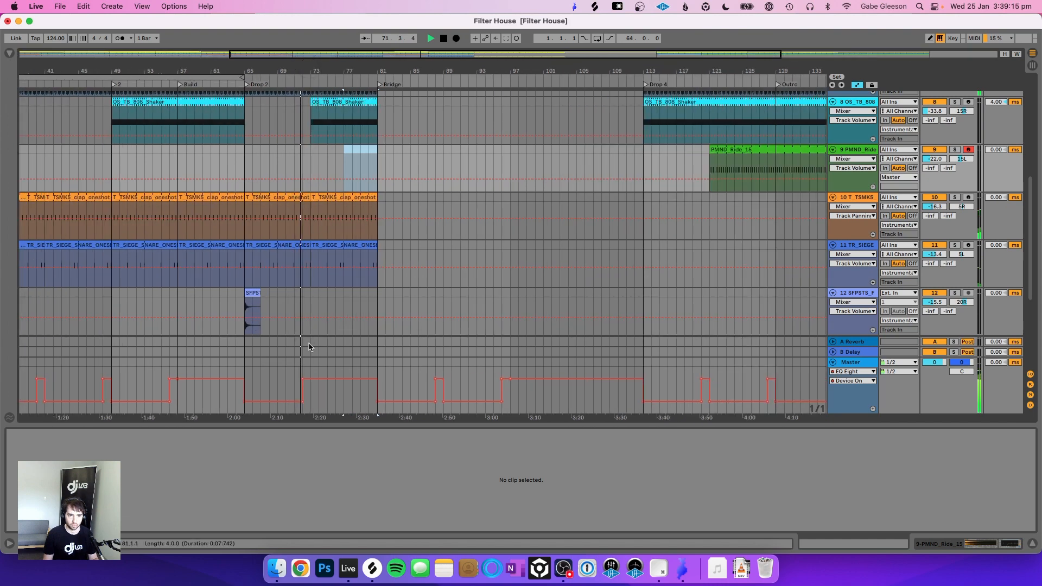
{"action": "left_click_drag", "start_coordinate": [310, 395], "coordinate": [243, 387]}
{"action": "key", "text": "super+d"}
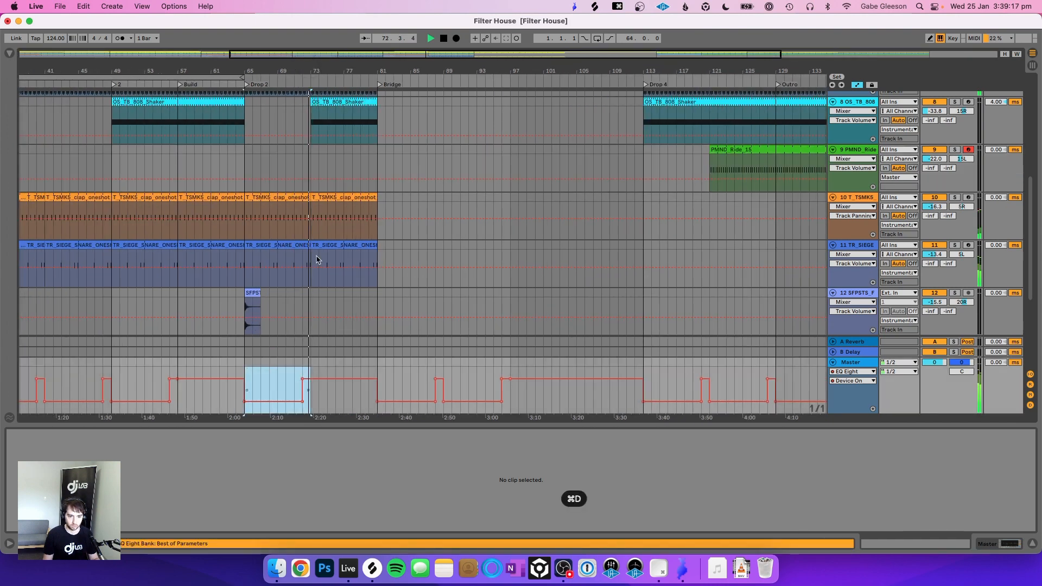
Step: Start the NOISE clip before the Bridge and its filter rise at bar 77, and set the Master EQ Eight automation to On for bars 77 to 81
{"action": "scroll", "coordinate": [317, 257], "scroll_direction": "down", "scroll_amount": 7}
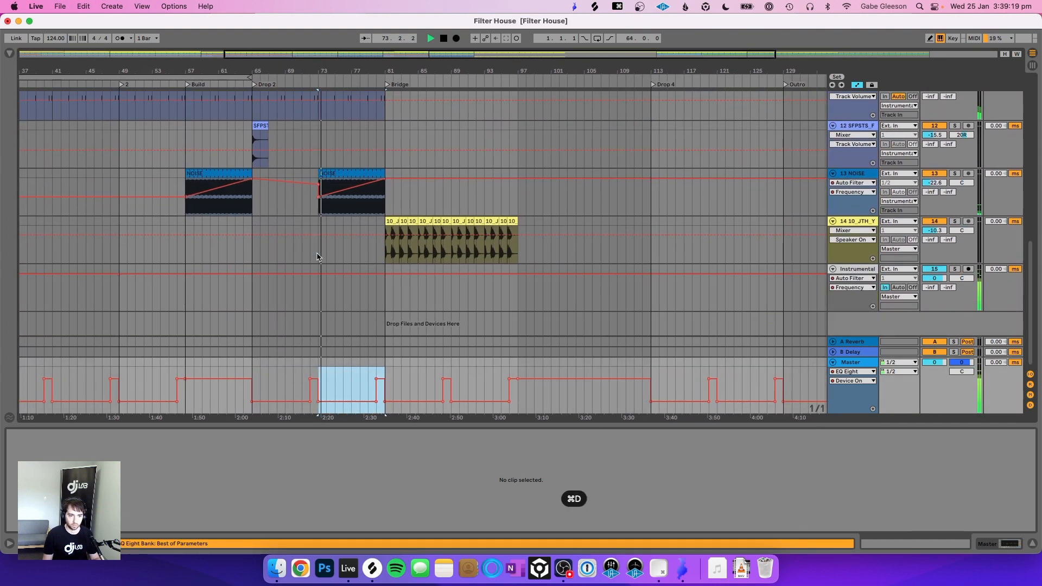
{"action": "left_click", "coordinate": [317, 176]}
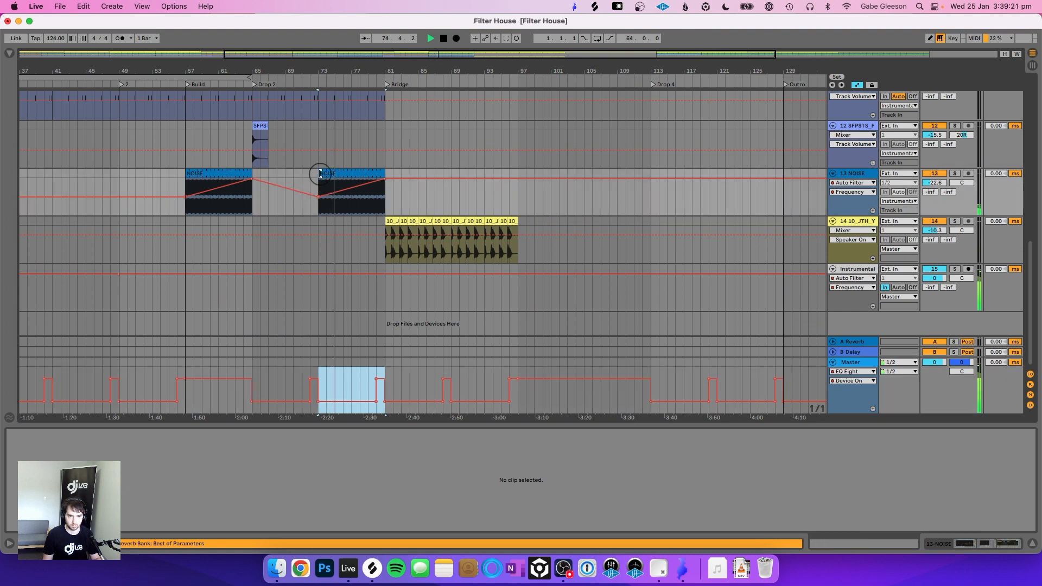
{"action": "mouse_move", "coordinate": [318, 177]}
{"action": "left_mouse_down"}
{"action": "mouse_move", "coordinate": [351, 175]}
{"action": "mouse_move", "coordinate": [320, 198]}
{"action": "mouse_move", "coordinate": [352, 197]}
{"action": "left_mouse_up"}
{"action": "left_click", "coordinate": [317, 199]}
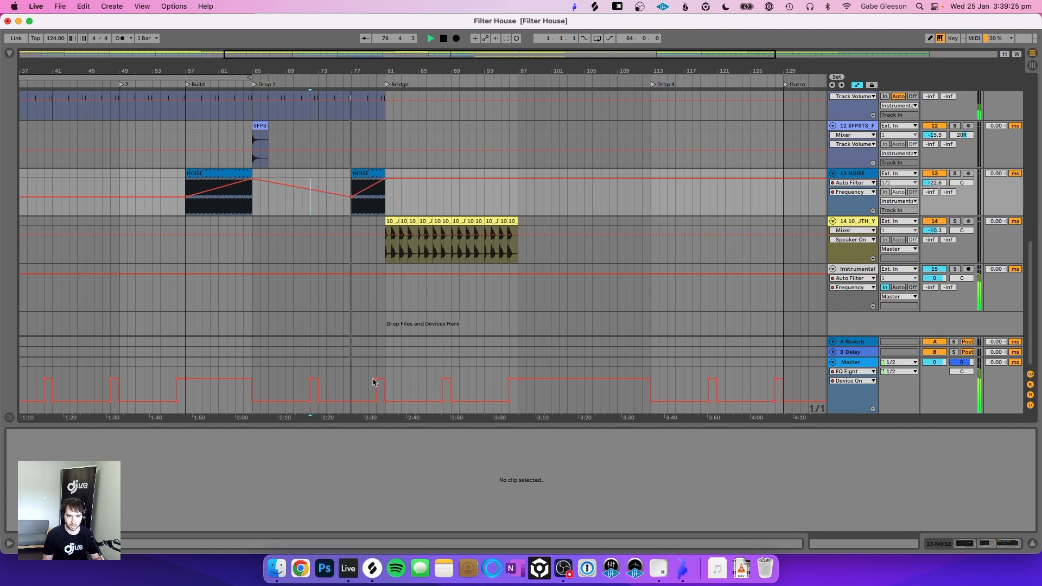
{"action": "mouse_move", "coordinate": [354, 390]}
{"action": "left_mouse_down"}
{"action": "mouse_move", "coordinate": [382, 390]}
{"action": "mouse_move", "coordinate": [365, 375]}
{"action": "left_mouse_up"}
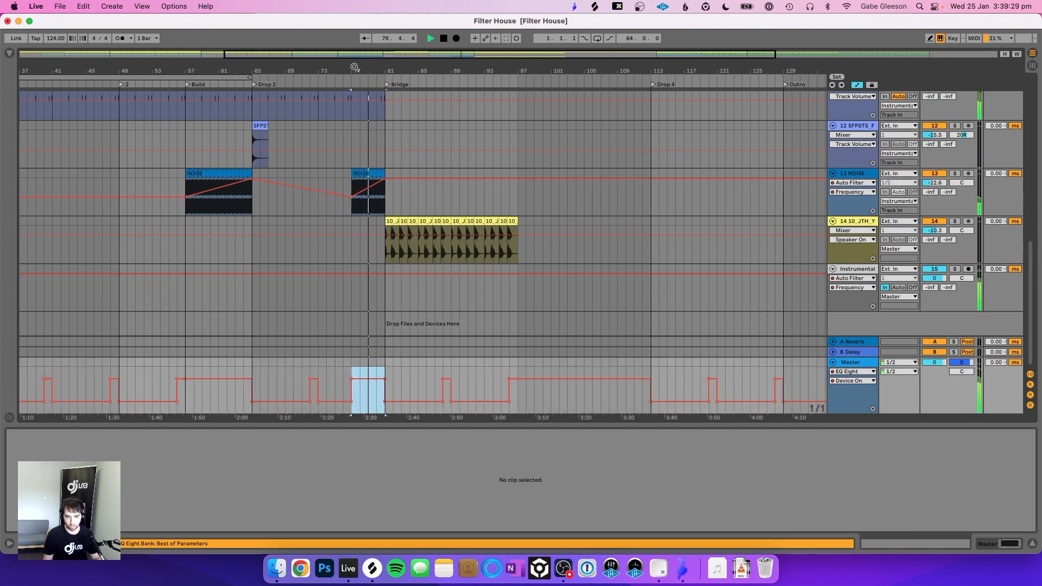
Step: Extend the last Ain't No Stopping Us Now clip of Drop 4 through the Outro to bar 153
{"action": "left_click_drag", "start_coordinate": [353, 66], "coordinate": [353, 60]}
{"action": "scroll", "coordinate": [516, 213], "scroll_direction": "up", "scroll_amount": 15}
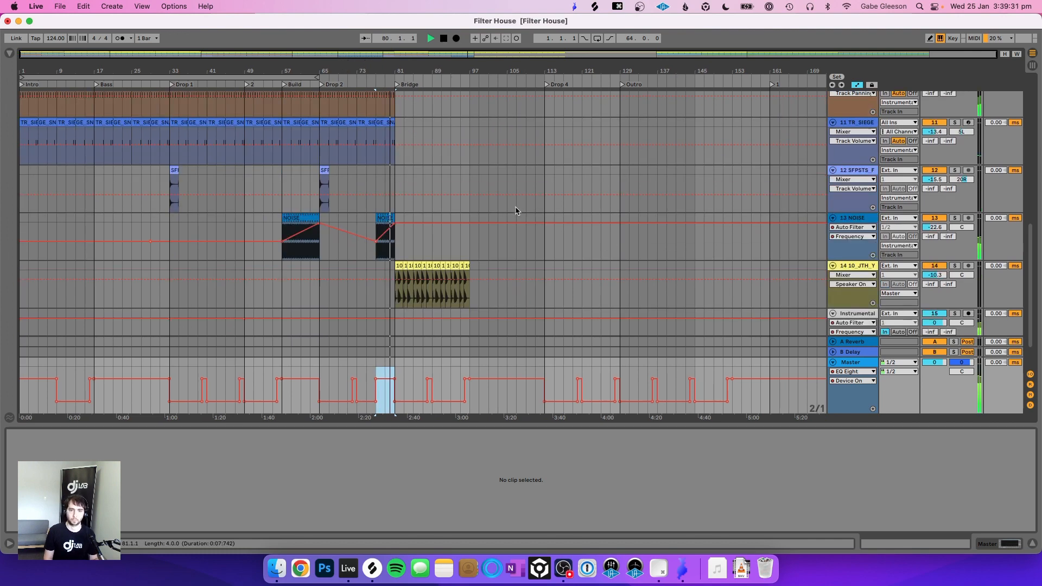
{"action": "scroll", "coordinate": [515, 211], "scroll_direction": "down", "scroll_amount": 2}
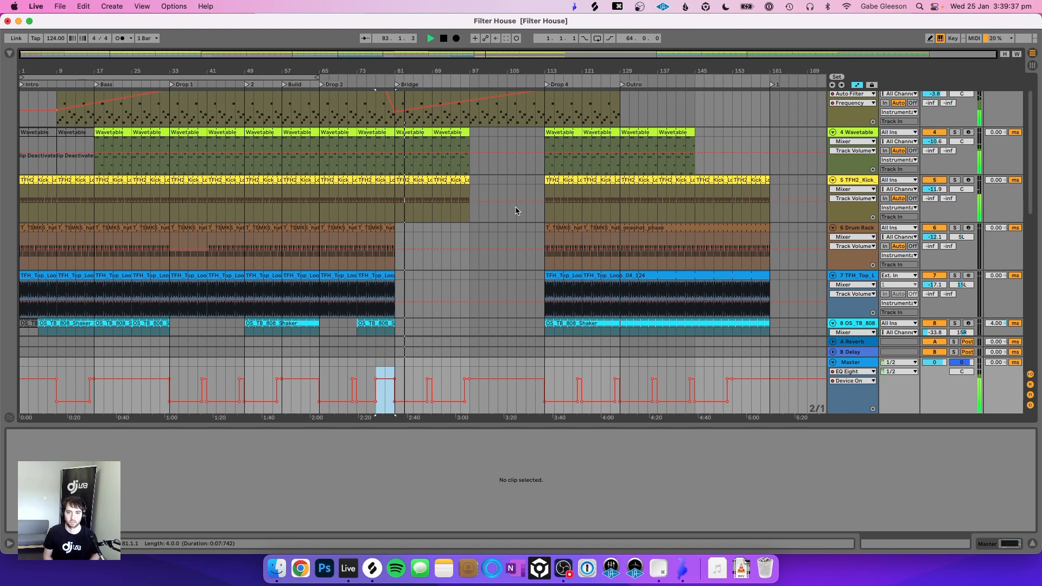
{"action": "scroll", "coordinate": [515, 210], "scroll_direction": "up", "scroll_amount": 2}
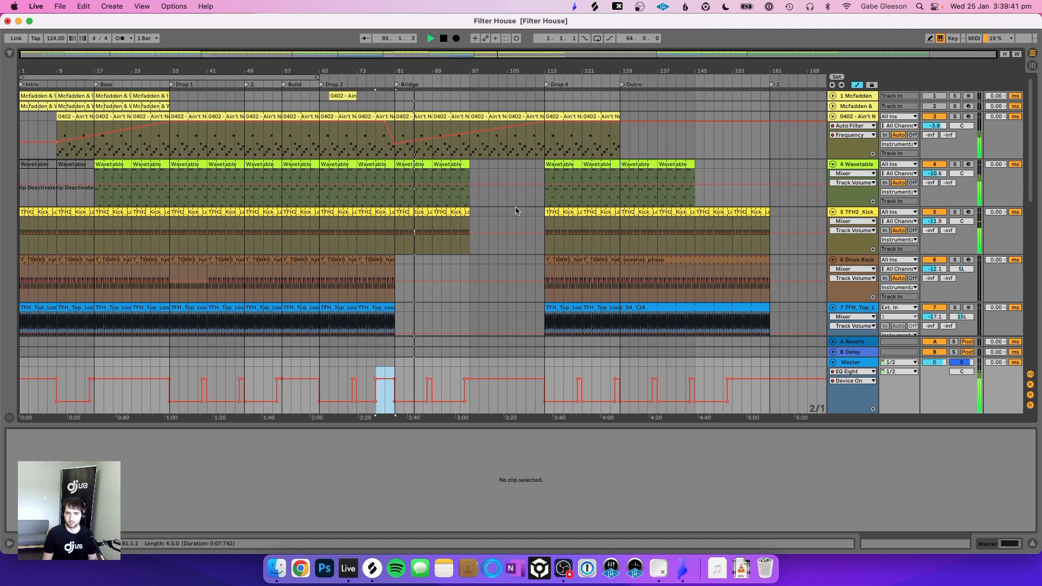
{"action": "left_click", "coordinate": [612, 116]}
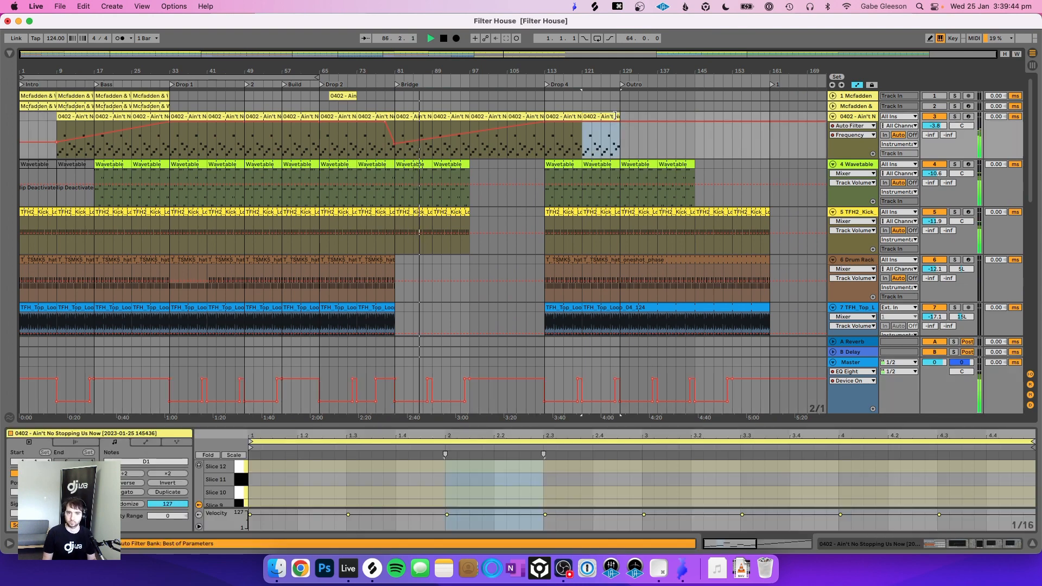
{"action": "left_click_drag", "start_coordinate": [620, 116], "coordinate": [729, 118]}
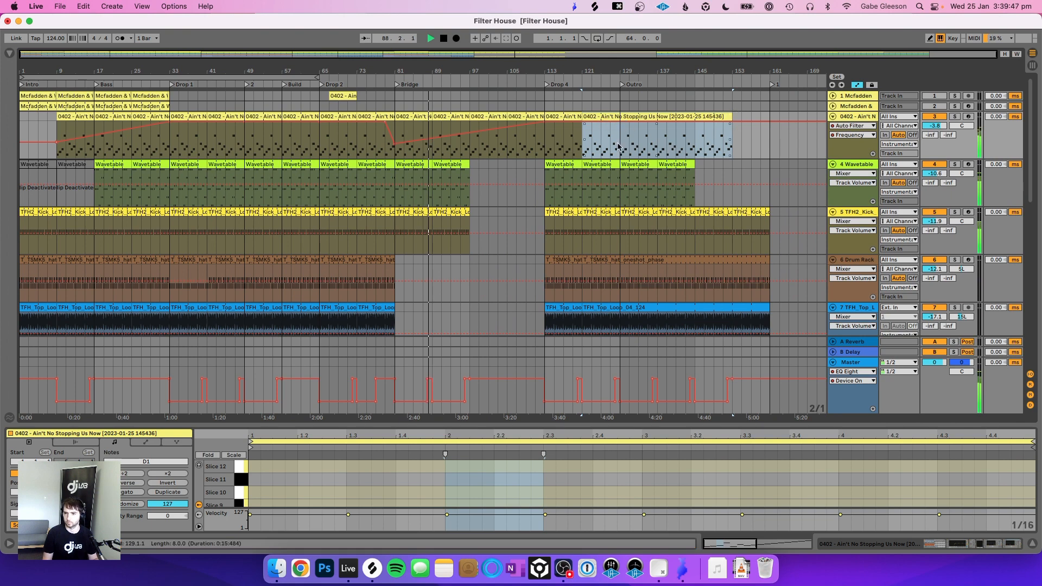
Step: Lower the Ain't No Stopping Us Now track's Auto Filter Frequency automation to about 409 Hz over bars 129 to 153
{"action": "left_click_drag", "start_coordinate": [621, 138], "coordinate": [731, 142]}
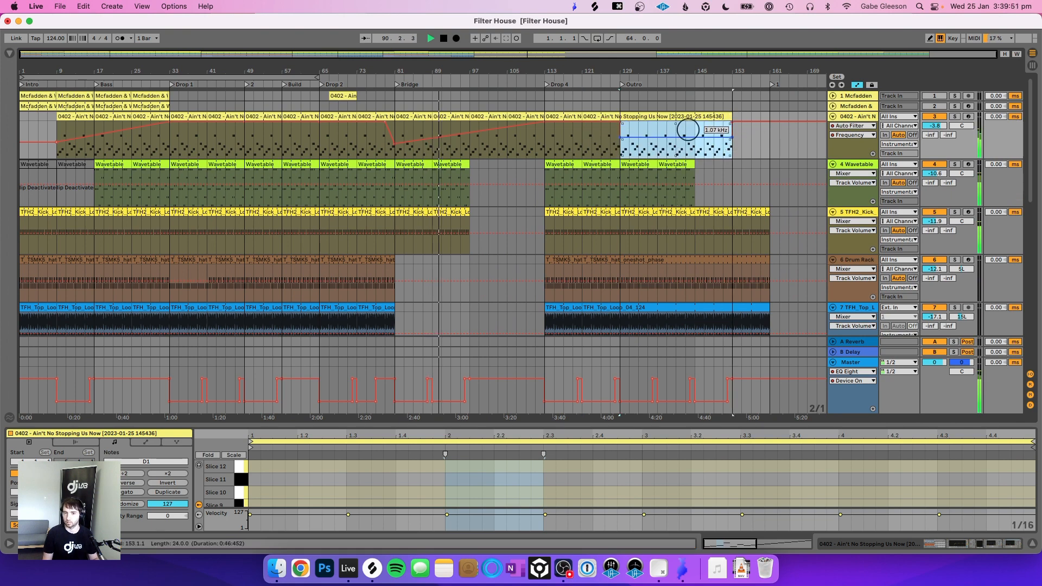
{"action": "left_click_drag", "start_coordinate": [688, 131], "coordinate": [688, 143]}
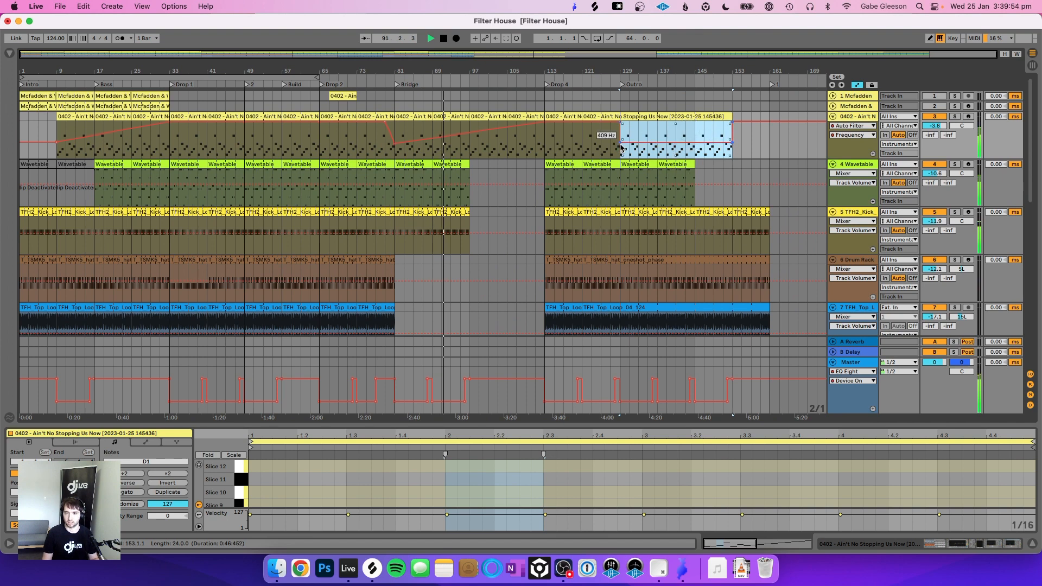
Step: Make the Ain't No Stopping Us Now track's Auto Filter Frequency fall gradually from bar 129 to 153 and stay low from there
{"action": "left_click", "coordinate": [621, 142]}
{"action": "left_click", "coordinate": [760, 136]}
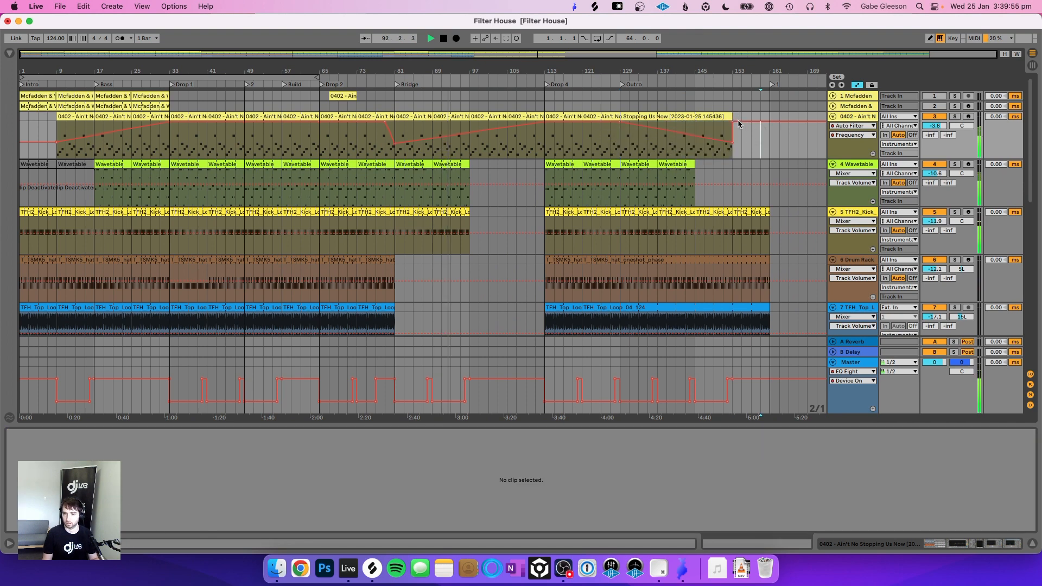
{"action": "scroll", "coordinate": [448, 221], "scroll_direction": "down", "scroll_amount": 10}
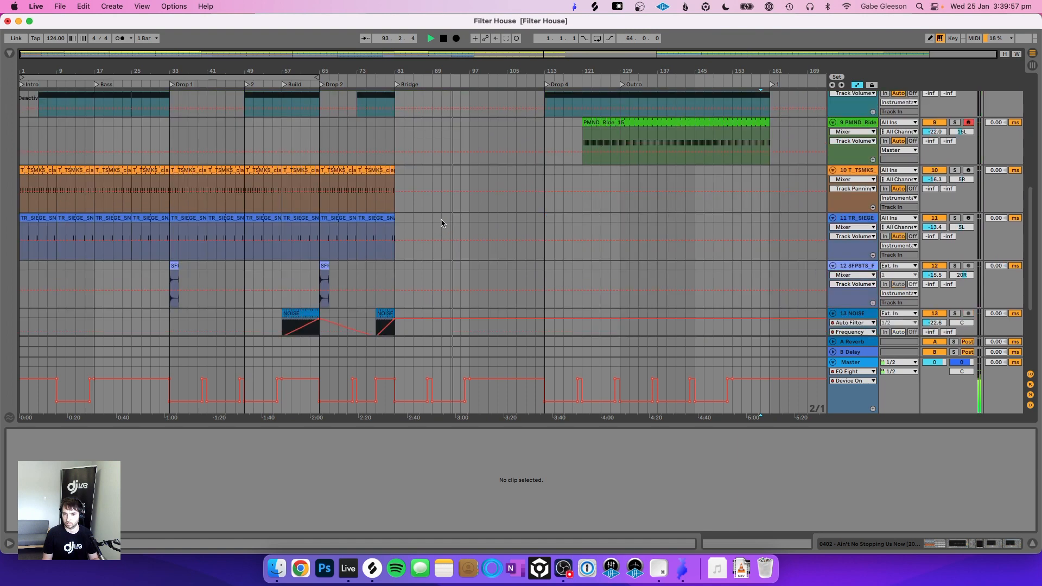
{"action": "scroll", "coordinate": [443, 222], "scroll_direction": "up", "scroll_amount": 4}
{"action": "scroll", "coordinate": [442, 223], "scroll_direction": "down", "scroll_amount": 10}
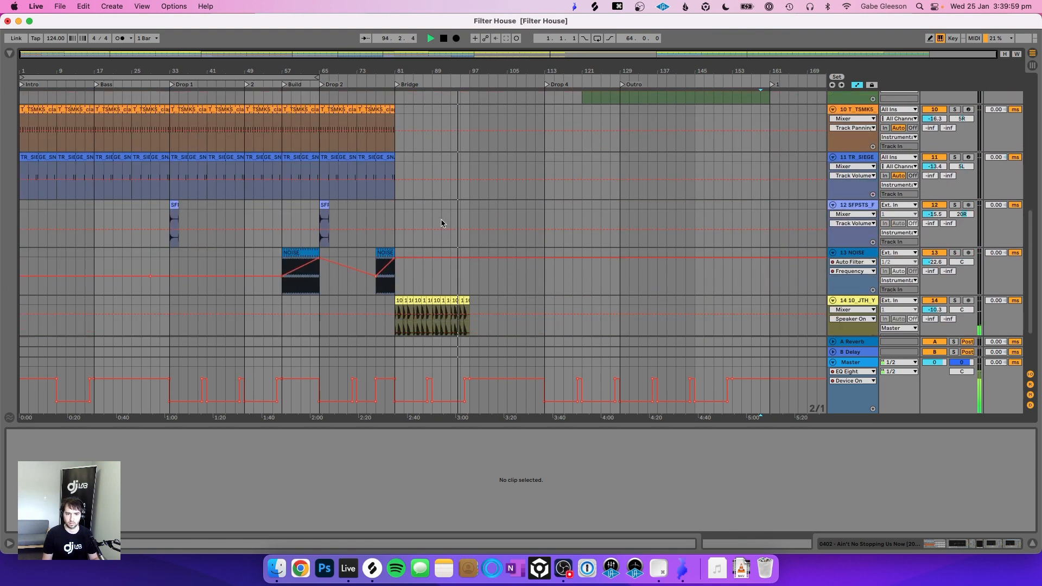
{"action": "scroll", "coordinate": [430, 268], "scroll_direction": "up", "scroll_amount": 15}
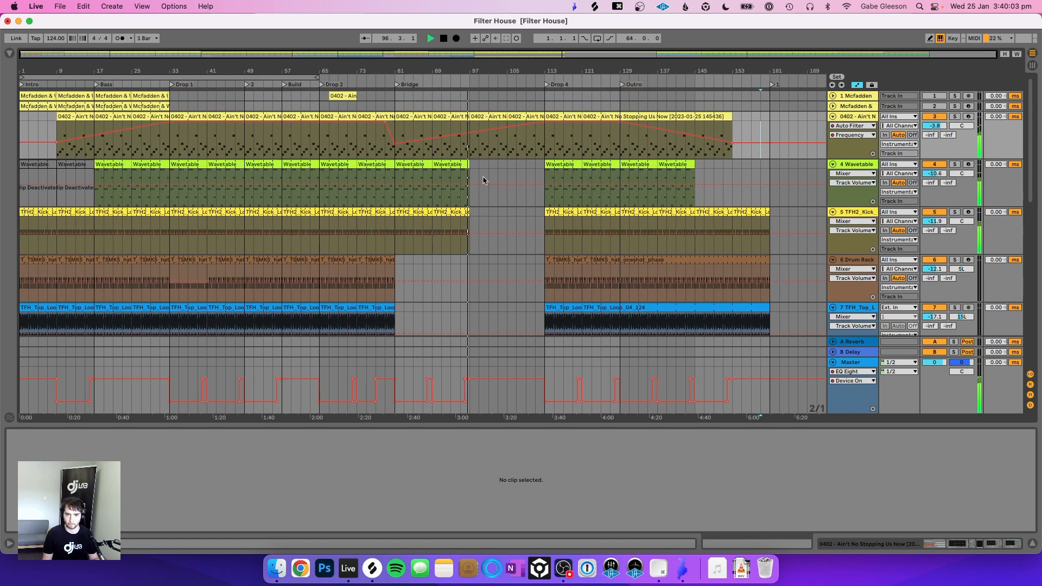
Step: Ramp the Instrumental track's Auto Filter Frequency automation down over bars 79 to 81, leading into the Bridge
{"action": "left_click", "coordinate": [383, 151]}
{"action": "key", "text": "space"}
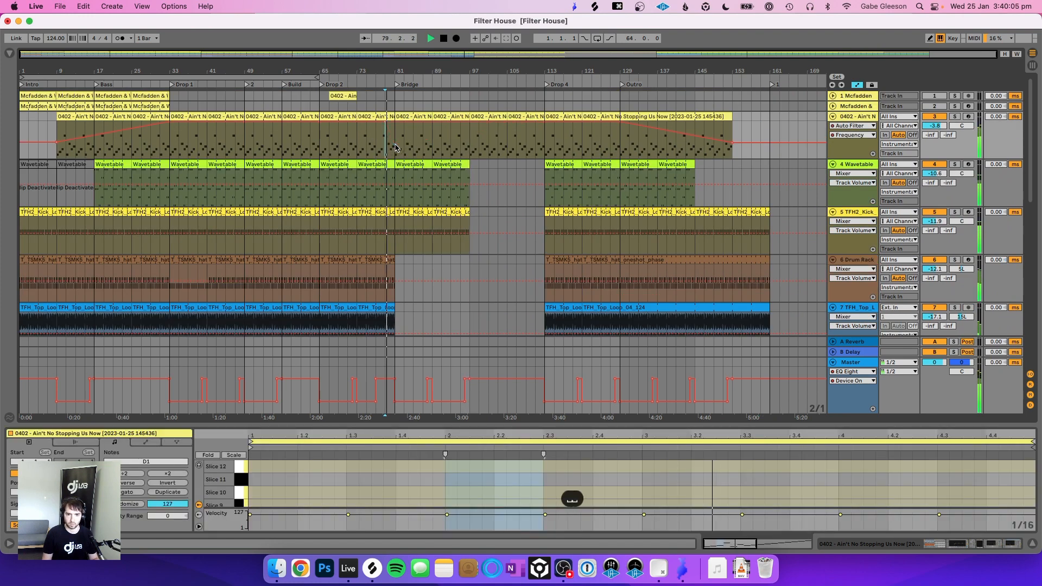
{"action": "scroll", "coordinate": [406, 148], "scroll_direction": "down", "scroll_amount": 15}
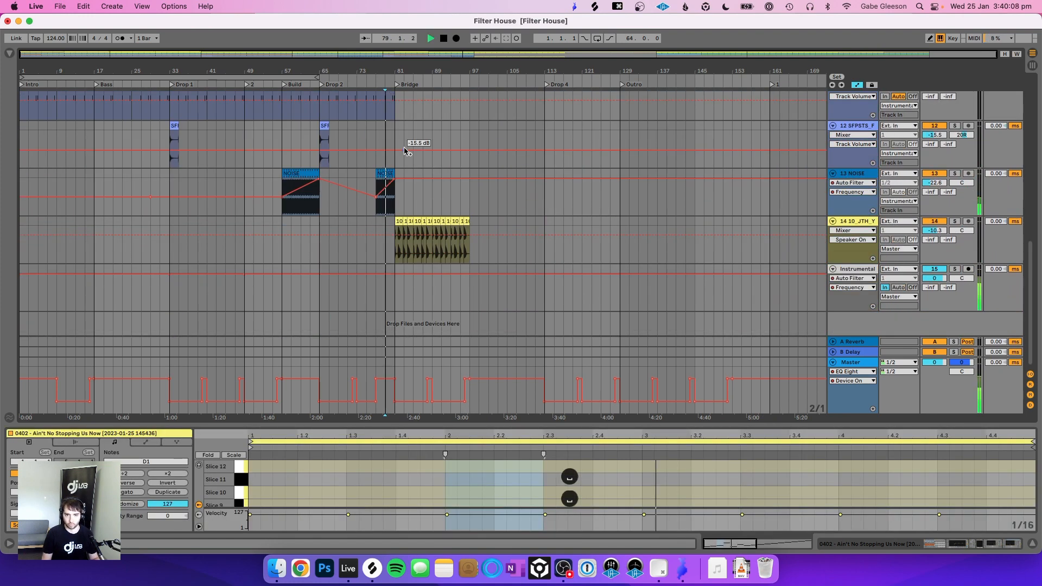
{"action": "key", "text": "space"}
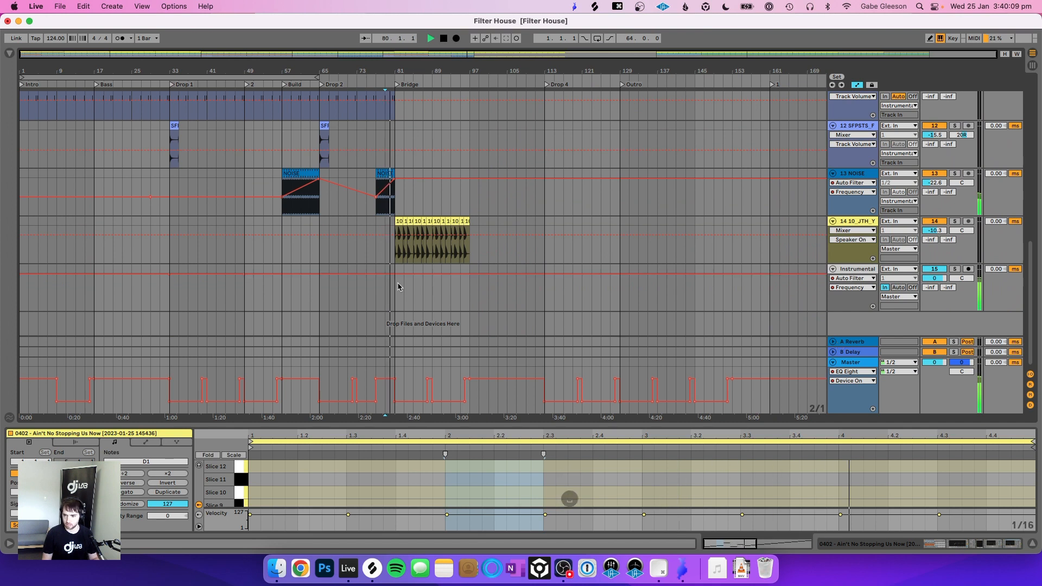
{"action": "mouse_move", "coordinate": [384, 288]}
{"action": "left_mouse_down"}
{"action": "mouse_move", "coordinate": [395, 288]}
{"action": "mouse_move", "coordinate": [398, 528]}
{"action": "mouse_move", "coordinate": [390, 278]}
{"action": "left_mouse_up"}
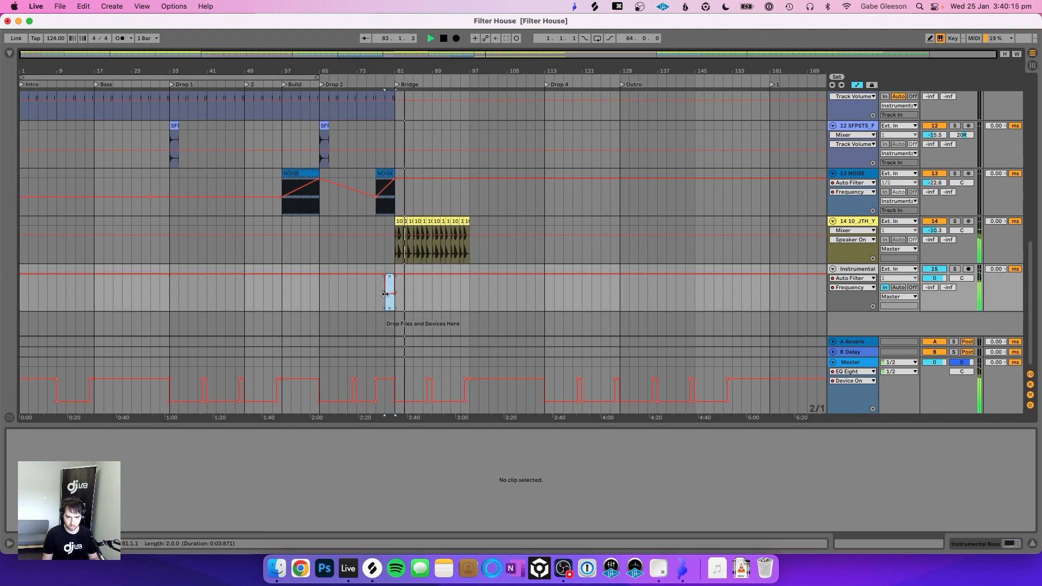
{"action": "left_click", "coordinate": [357, 297]}
{"action": "left_click", "coordinate": [386, 301]}
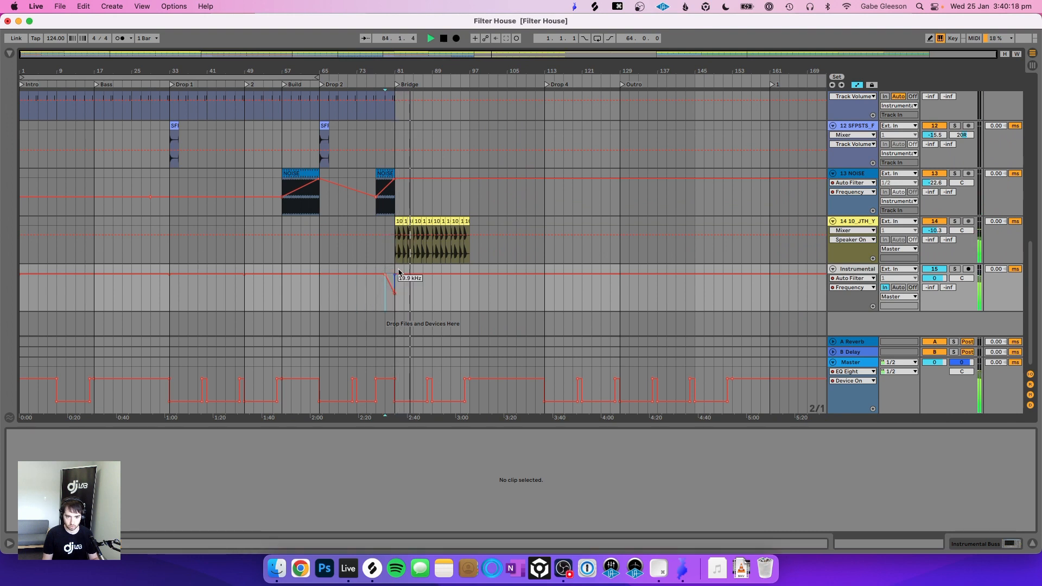
Step: Make the Instrumental track's Auto Filter Frequency rise gradually from bar 81 back to about 19.9 kHz at bar 113, and save the set
{"action": "key", "text": "space"}
{"action": "left_click_drag", "start_coordinate": [395, 279], "coordinate": [544, 274]}
{"action": "key", "text": "super+s"}
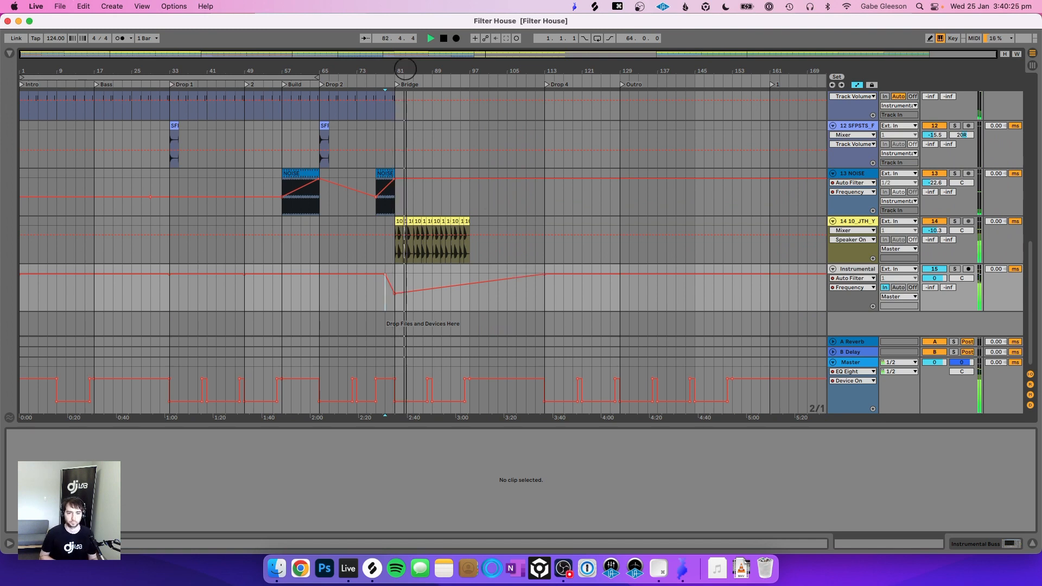
Step: Route the NOISE track's output to Master and play the transition into the Bridge
{"action": "left_click_drag", "start_coordinate": [401, 69], "coordinate": [328, 70]}
{"action": "key", "text": "space"}
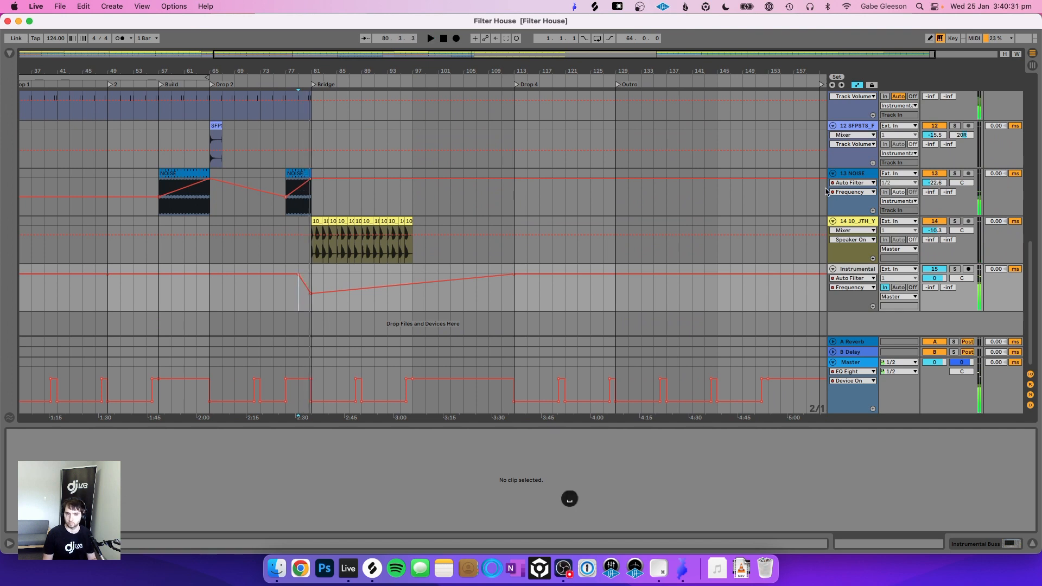
{"action": "left_click", "coordinate": [900, 202]}
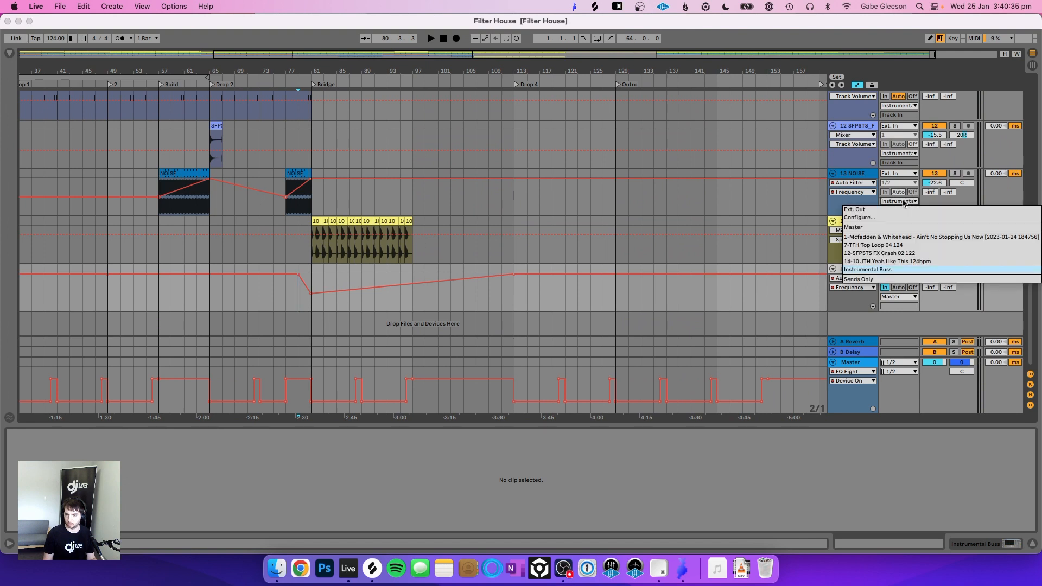
{"action": "left_click", "coordinate": [894, 227]}
{"action": "key", "text": "space"}
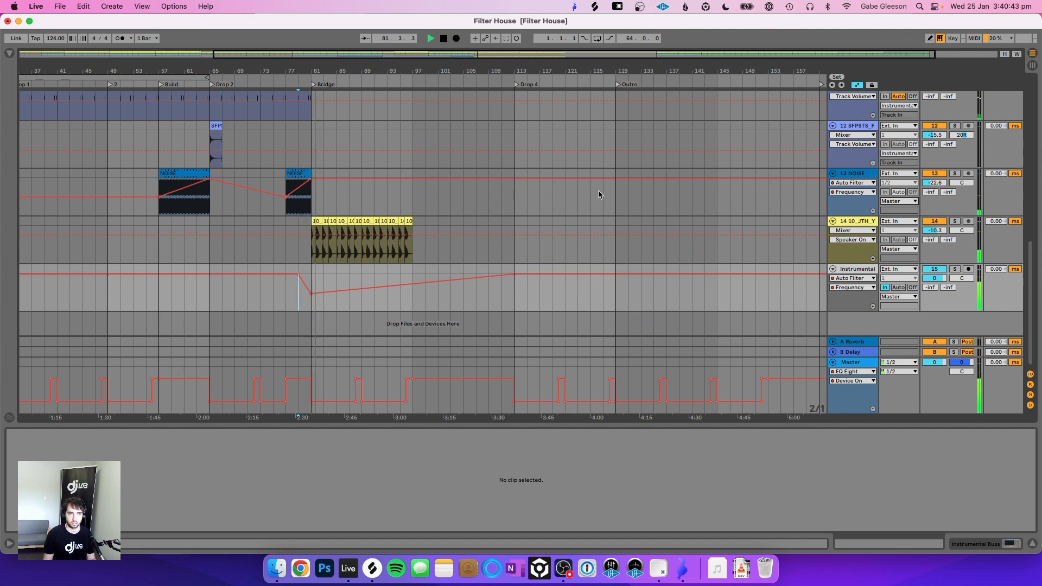
Step: Try to raise the lowest point of the Instrumental track's Auto Filter Frequency automation at bar 81
{"action": "left_click_drag", "start_coordinate": [311, 294], "coordinate": [311, 287]}
{"action": "scroll", "coordinate": [344, 206], "scroll_direction": "up", "scroll_amount": 5}
{"action": "key", "text": "super+z"}
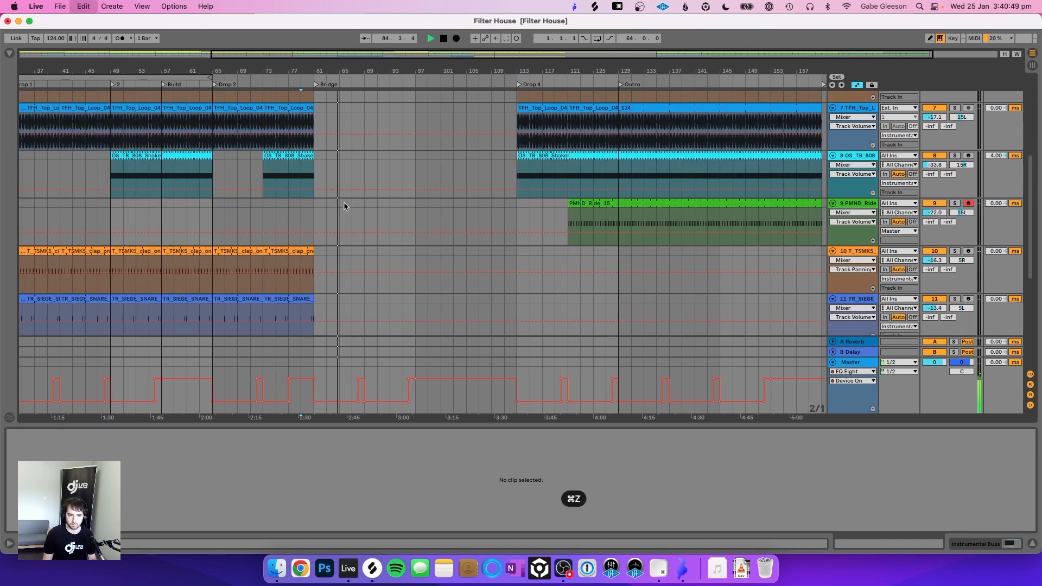
Step: Copy the last T_TSMKS_clap clip before the Bridge to bar 89 on the same track
{"action": "scroll", "coordinate": [343, 206], "scroll_direction": "up", "scroll_amount": 3}
{"action": "scroll", "coordinate": [344, 206], "scroll_direction": "up", "scroll_amount": 5}
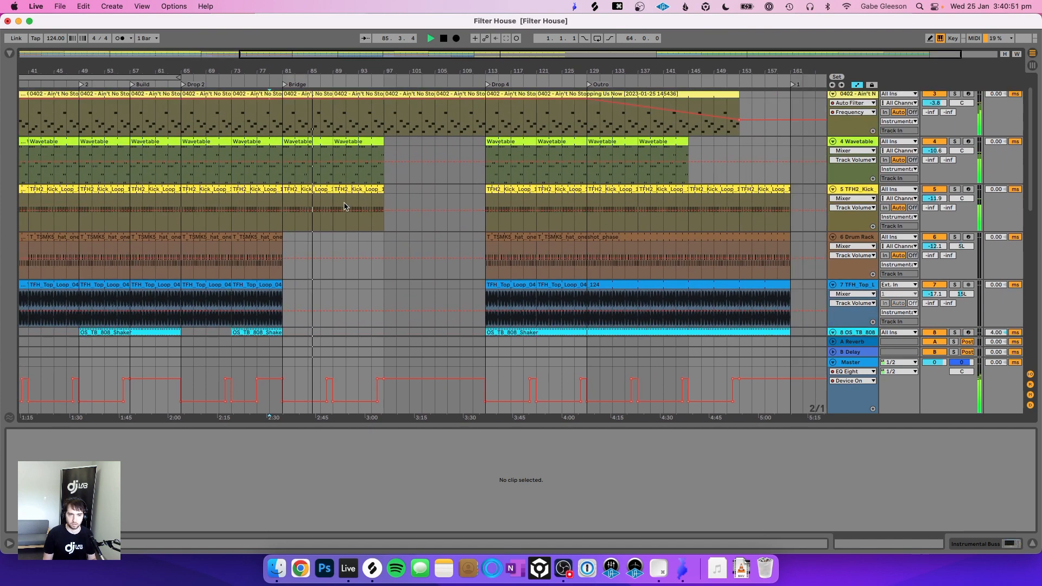
{"action": "scroll", "coordinate": [344, 206], "scroll_direction": "down", "scroll_amount": 3}
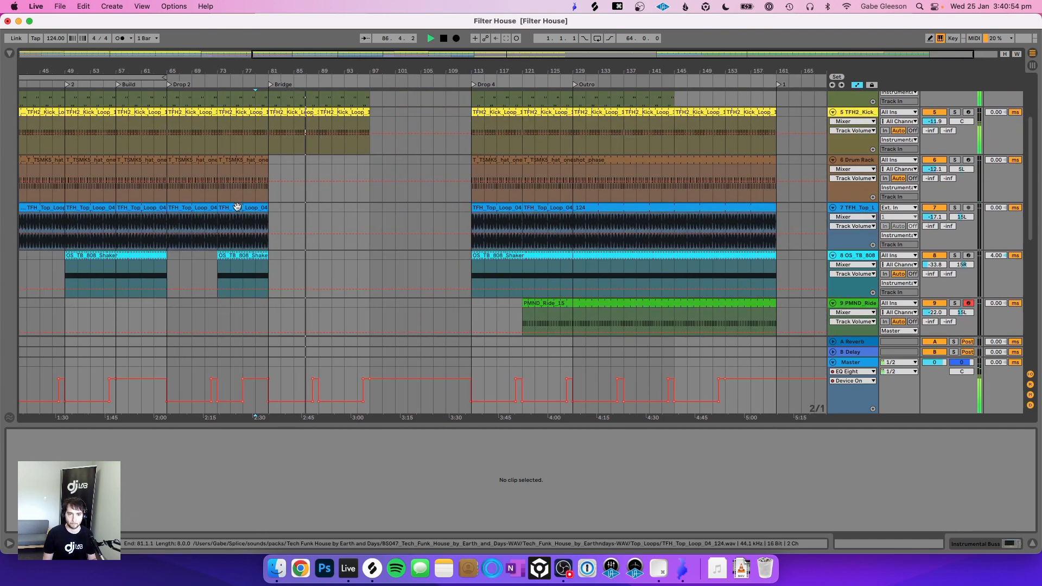
{"action": "scroll", "coordinate": [248, 162], "scroll_direction": "down", "scroll_amount": 2}
{"action": "scroll", "coordinate": [248, 163], "scroll_direction": "down", "scroll_amount": 3}
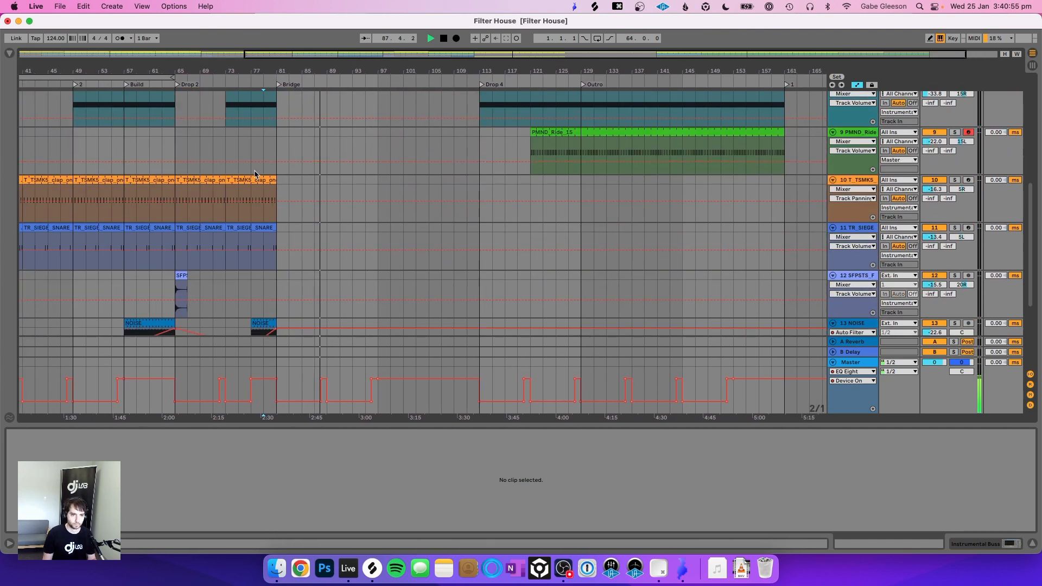
{"action": "left_click", "coordinate": [251, 190]}
{"action": "key", "text": "super+c"}
{"action": "left_click", "coordinate": [326, 187]}
{"action": "key", "text": "super+v"}
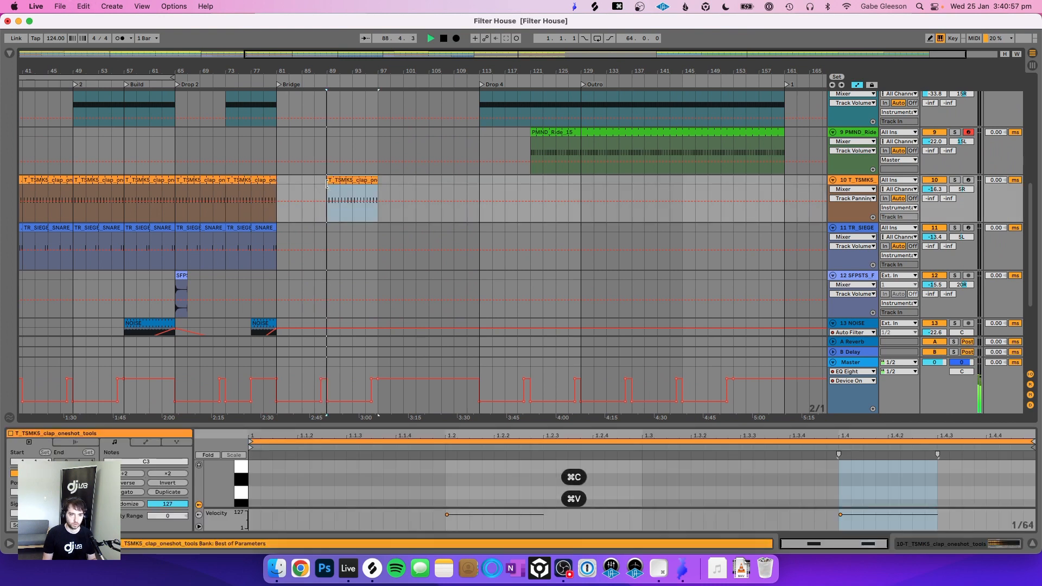
Step: Extend the pasted clap clip from the Bridge through Drop 4 and the Outro to bar 161
{"action": "left_click_drag", "start_coordinate": [371, 178], "coordinate": [480, 179]}
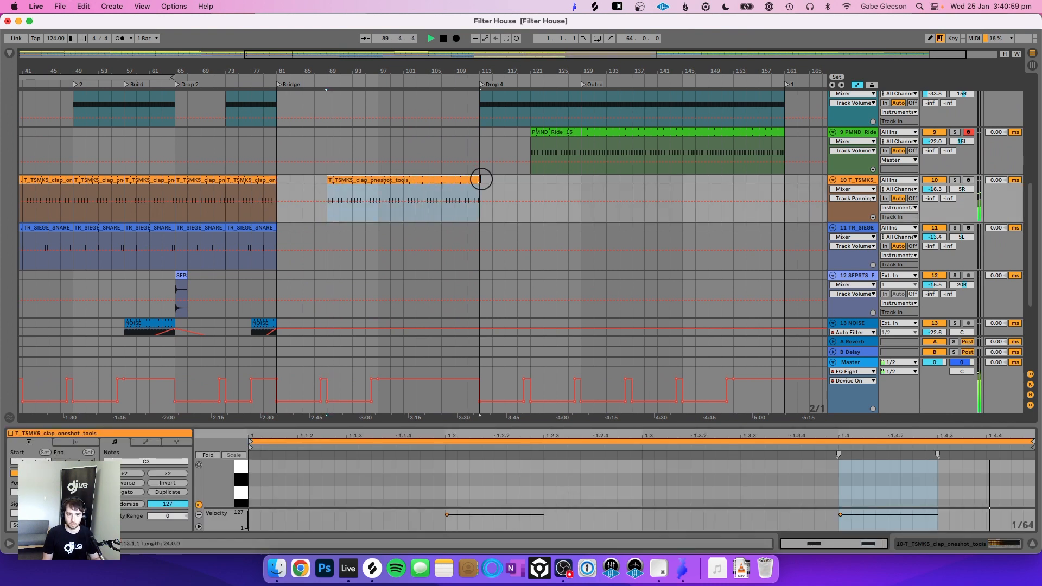
{"action": "left_click_drag", "start_coordinate": [745, 175], "coordinate": [785, 179]}
{"action": "left_click_drag", "start_coordinate": [558, 67], "coordinate": [558, 64]}
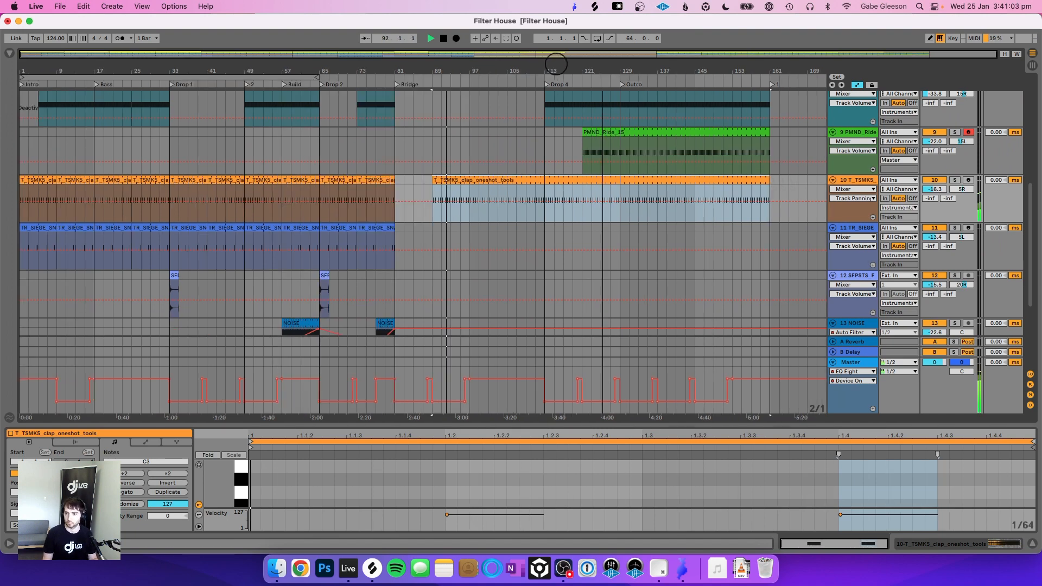
Step: Copy the T_TSMKS_hat clip at the start of Drop 1 to bar 89 in the Bridge
{"action": "scroll", "coordinate": [558, 180], "scroll_direction": "up", "scroll_amount": 5}
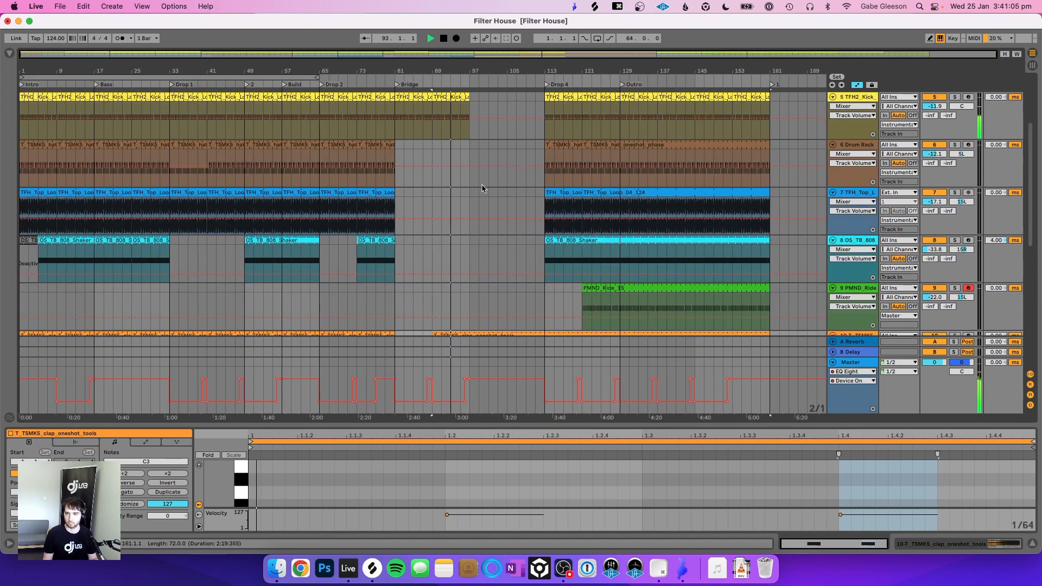
{"action": "left_click", "coordinate": [383, 193]}
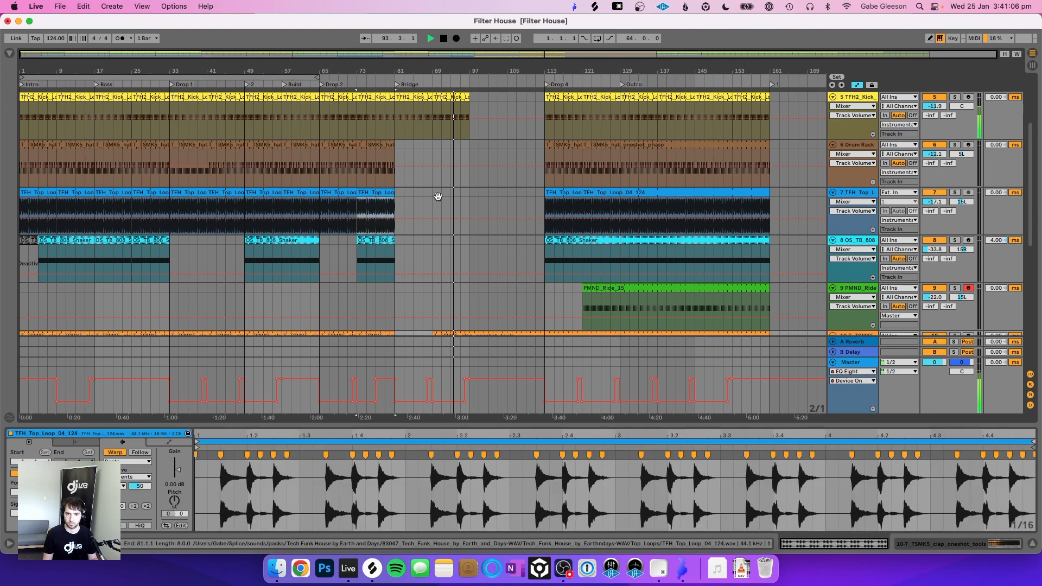
{"action": "left_click", "coordinate": [369, 146]}
{"action": "left_click", "coordinate": [191, 143]}
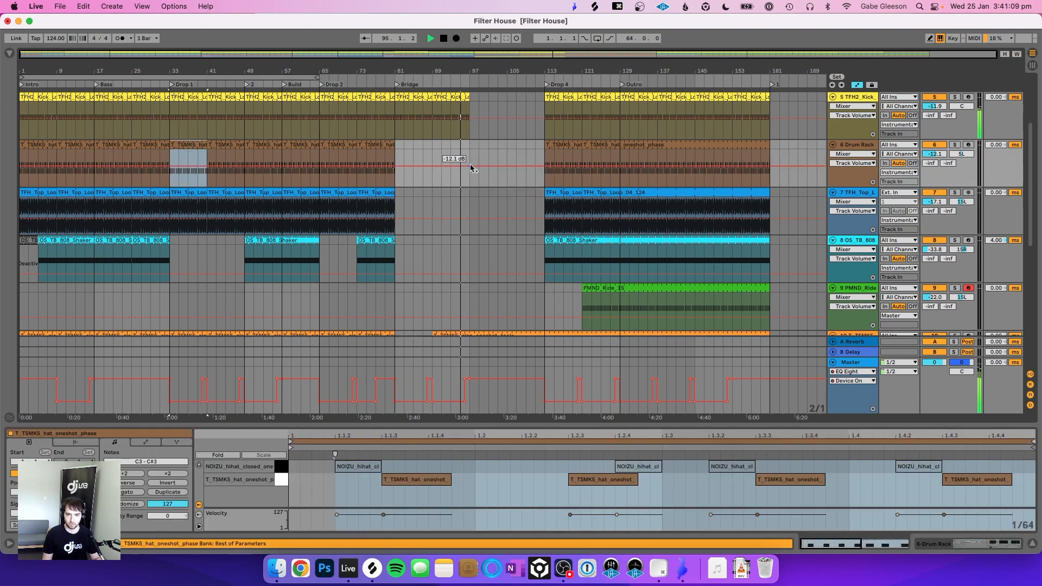
{"action": "key", "text": "super+c"}
{"action": "left_click", "coordinate": [443, 145]}
{"action": "key", "text": "super+v"}
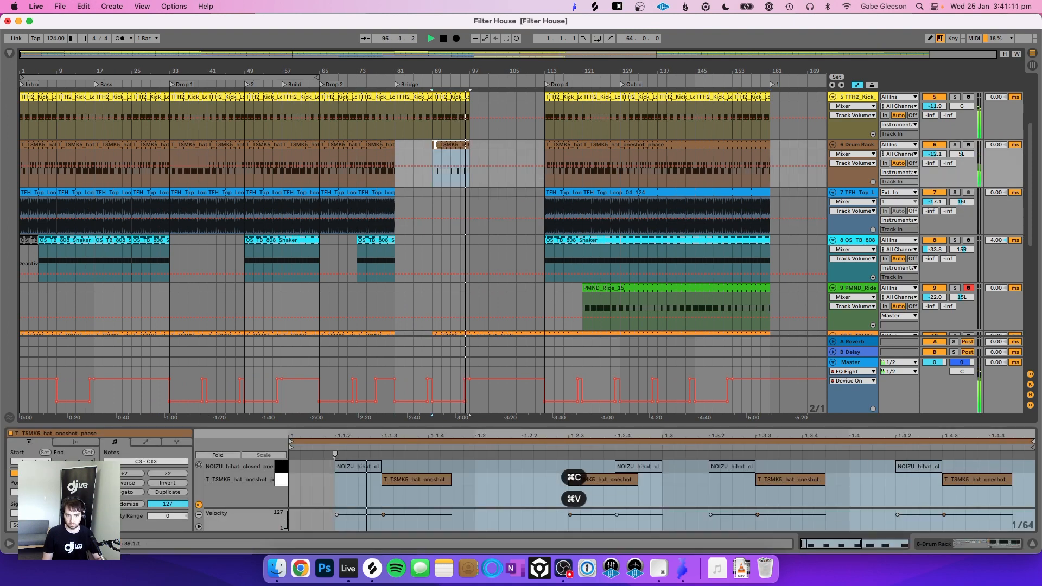
Step: Fit the copied hat clip to bars 93 to 113, and extend the Drop 4 TFH_Top_Loop clip back to start at bar 97
{"action": "left_click_drag", "start_coordinate": [435, 144], "coordinate": [545, 145]}
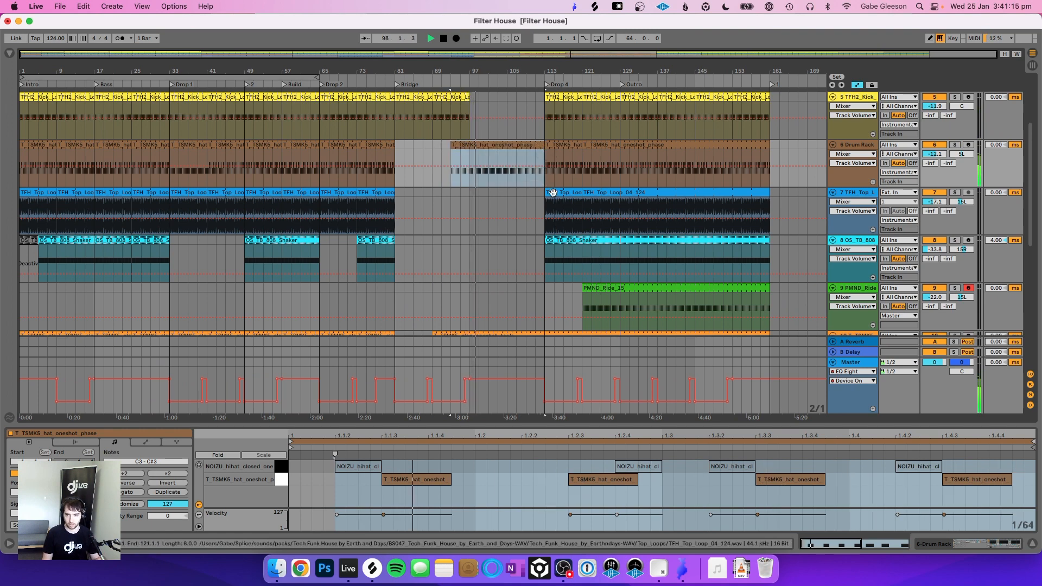
{"action": "left_click_drag", "start_coordinate": [546, 193], "coordinate": [461, 203]}
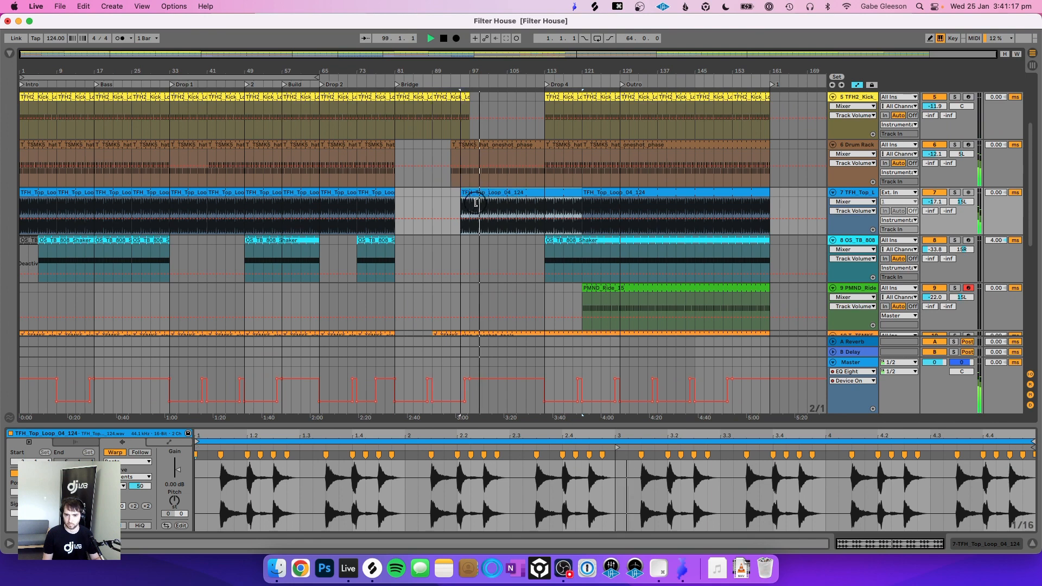
Step: Duplicate the 10_JTH_Yeah_Like_This vocal clips of bars 81 to 97 over bars 97 to 113, and save the set
{"action": "scroll", "coordinate": [472, 206], "scroll_direction": "down", "scroll_amount": 10}
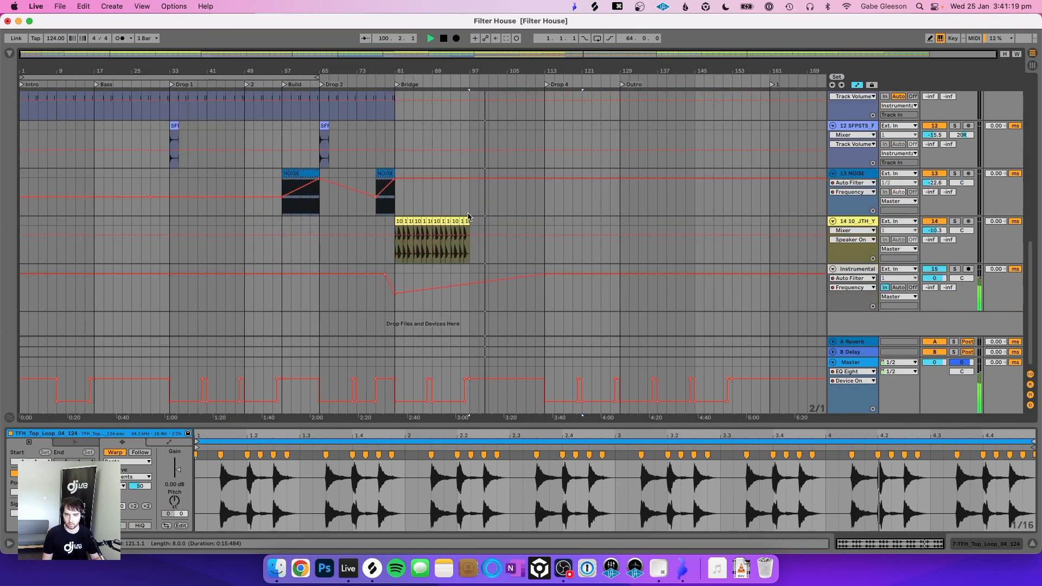
{"action": "left_click", "coordinate": [464, 247]}
{"action": "left_click", "coordinate": [397, 228]}
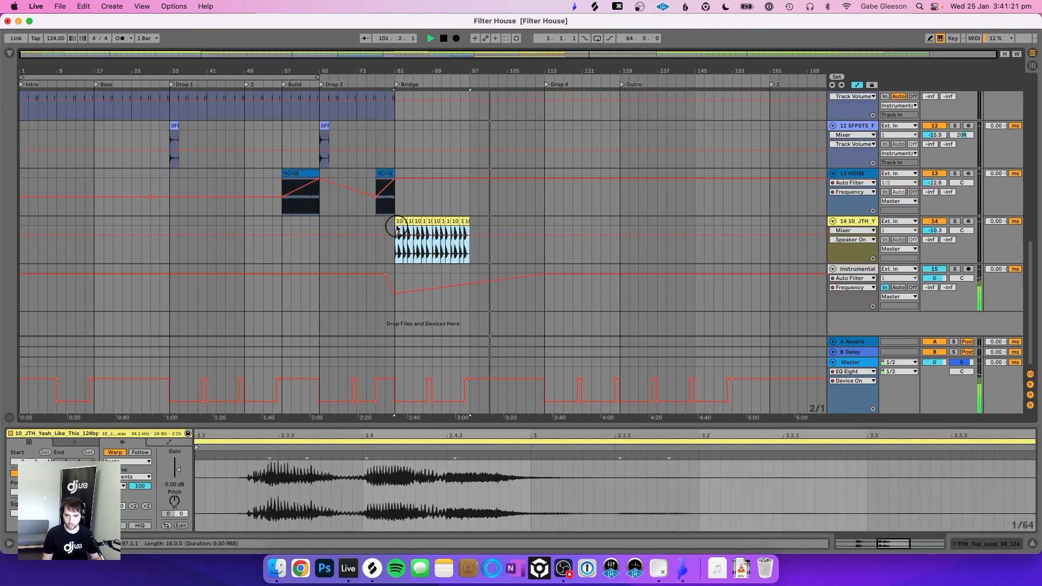
{"action": "key", "text": "super+d"}
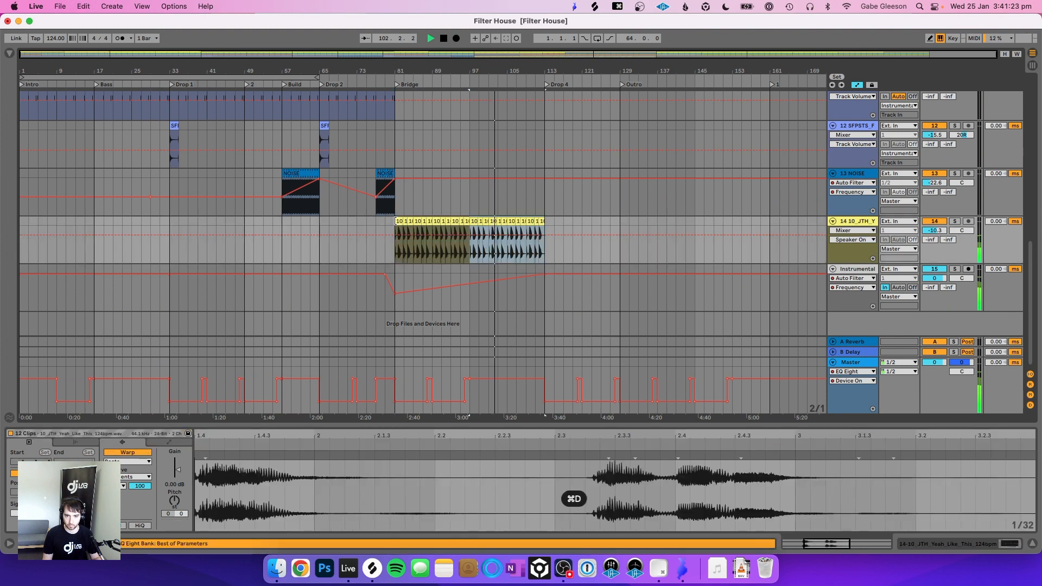
{"action": "key", "text": "super+s"}
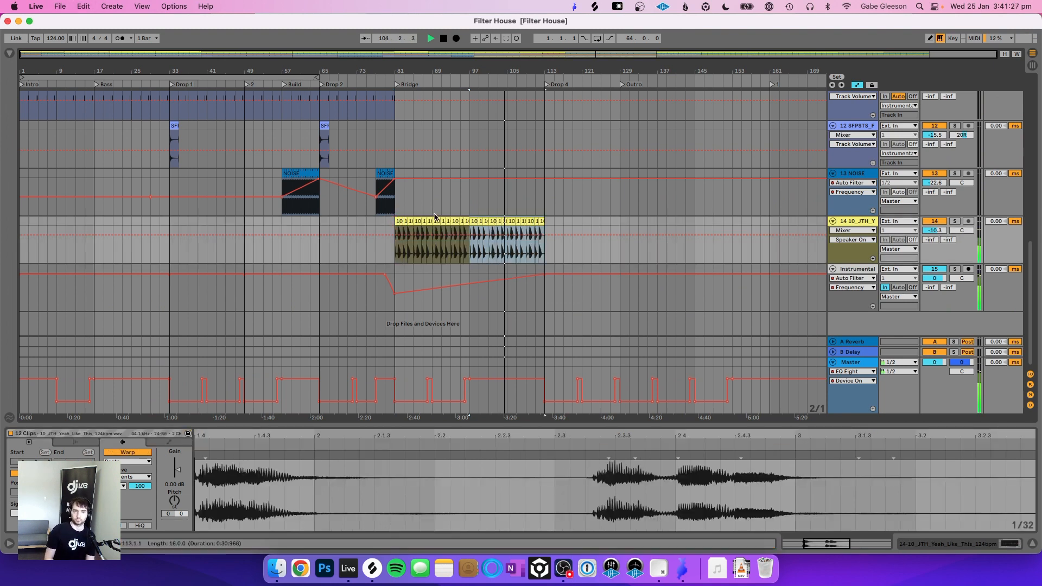
Step: Duplicate the last Wavetable clip of the Bridge twice to fill bars 97 to 113
{"action": "scroll", "coordinate": [492, 182], "scroll_direction": "up", "scroll_amount": 10}
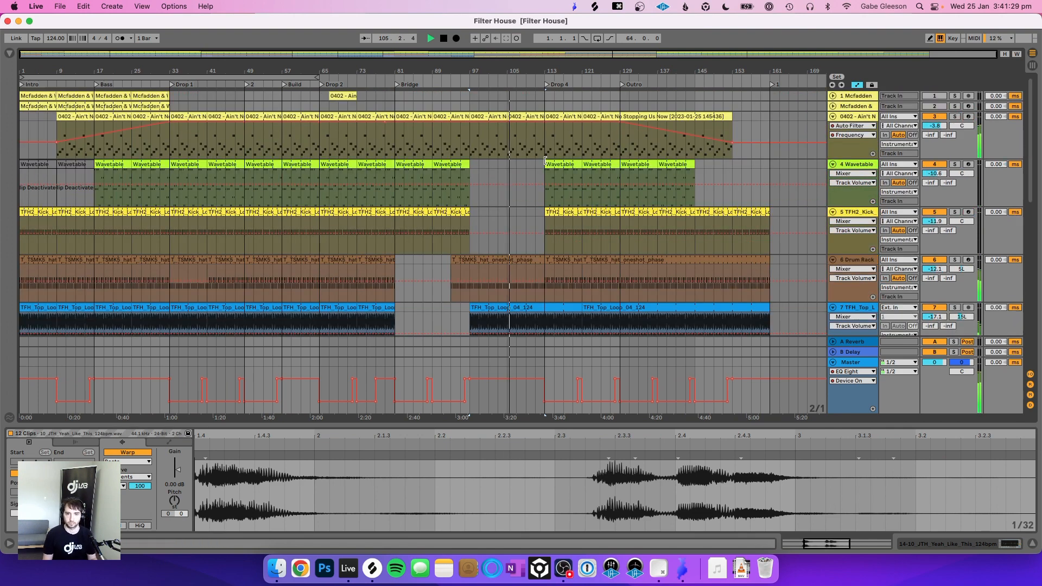
{"action": "left_click", "coordinate": [457, 165]}
{"action": "key", "text": "super+d"}
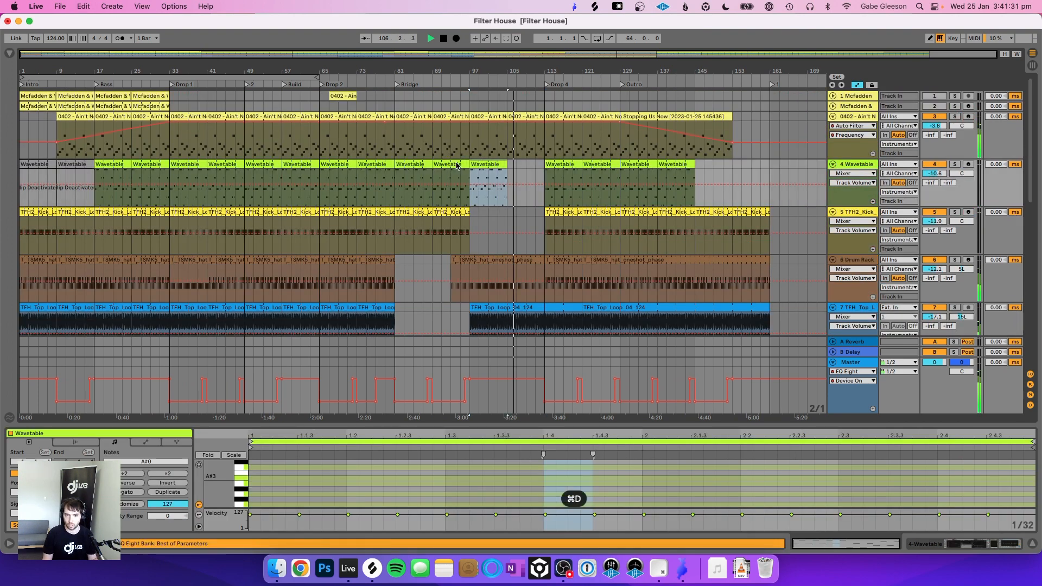
{"action": "key", "text": "super+d"}
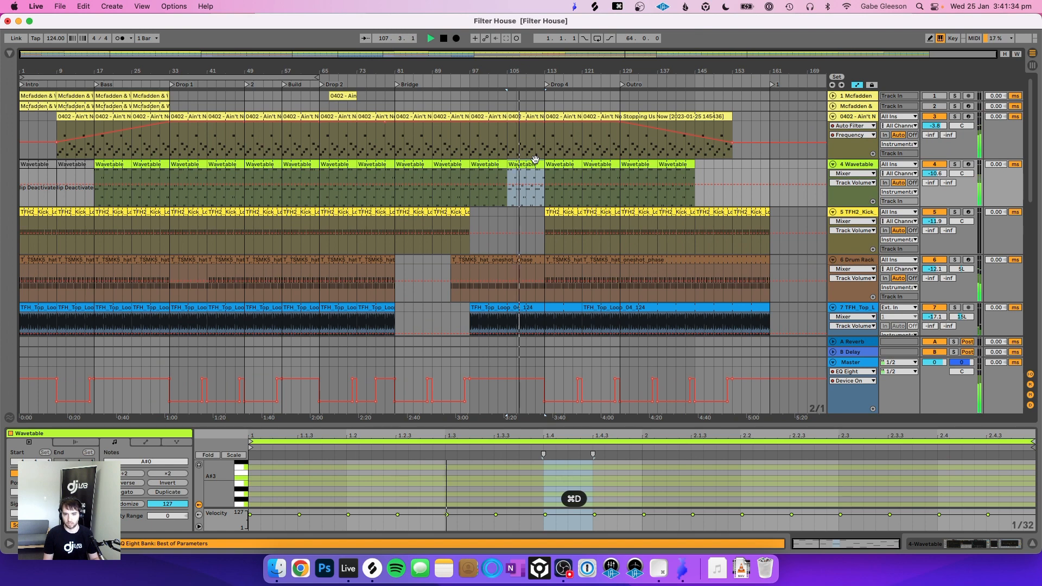
Step: Duplicate the last TFH2_Kick_Loop clip of the Bridge so the kick fills bars 97 to 113, shortly before Drop 4
{"action": "left_click", "coordinate": [451, 213]}
{"action": "key", "text": "super+d"}
{"action": "key", "text": "super+d"}
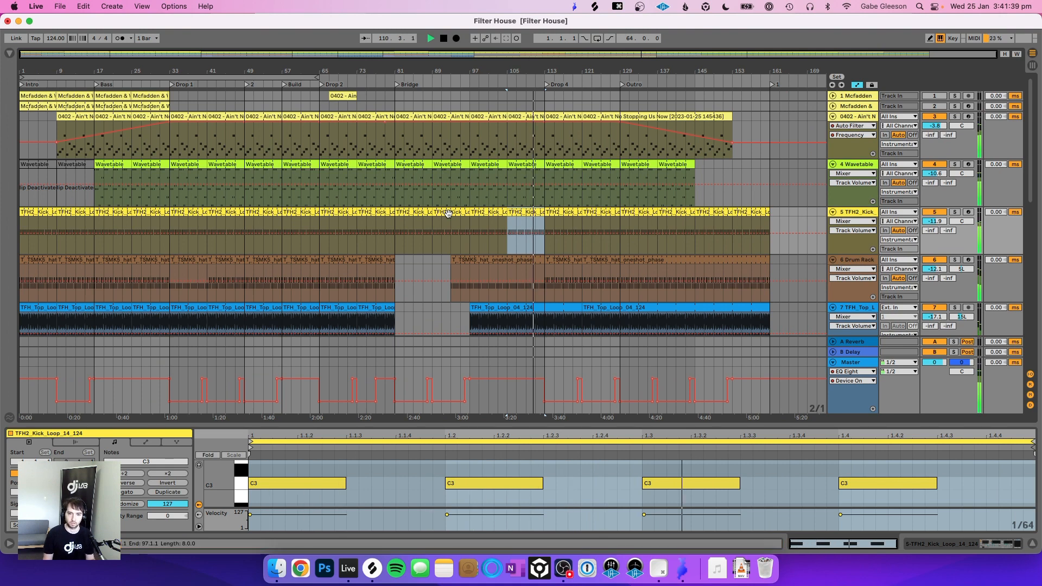
{"action": "scroll", "coordinate": [449, 215], "scroll_direction": "down", "scroll_amount": 10}
{"action": "scroll", "coordinate": [449, 217], "scroll_direction": "down", "scroll_amount": 3}
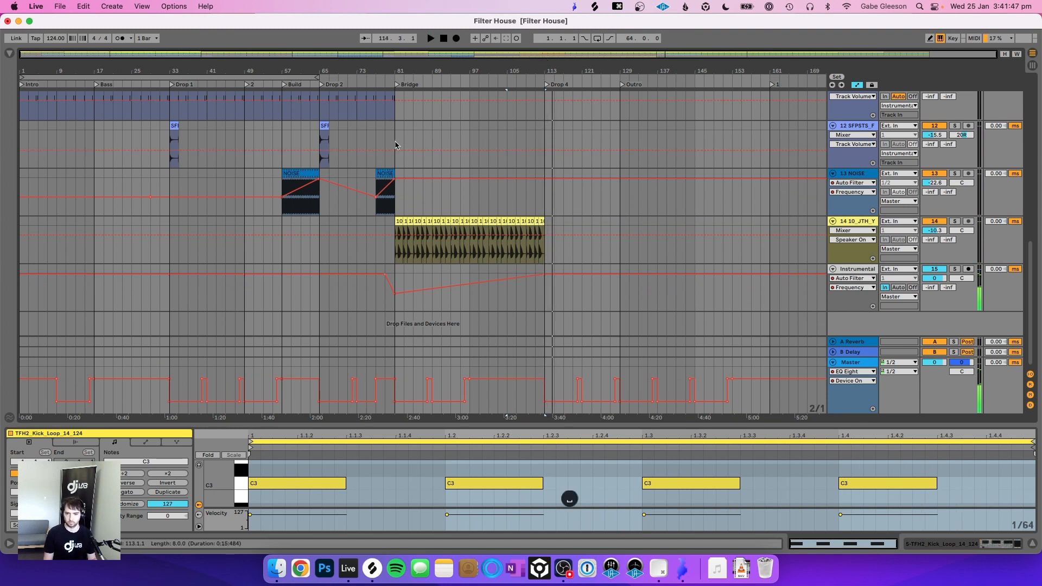
Step: Copy the SFPSTS_FX_Crash clip at the start of Drop 2 to the start of Drop 4 at bar 113
{"action": "left_click_drag", "start_coordinate": [394, 139], "coordinate": [325, 138]}
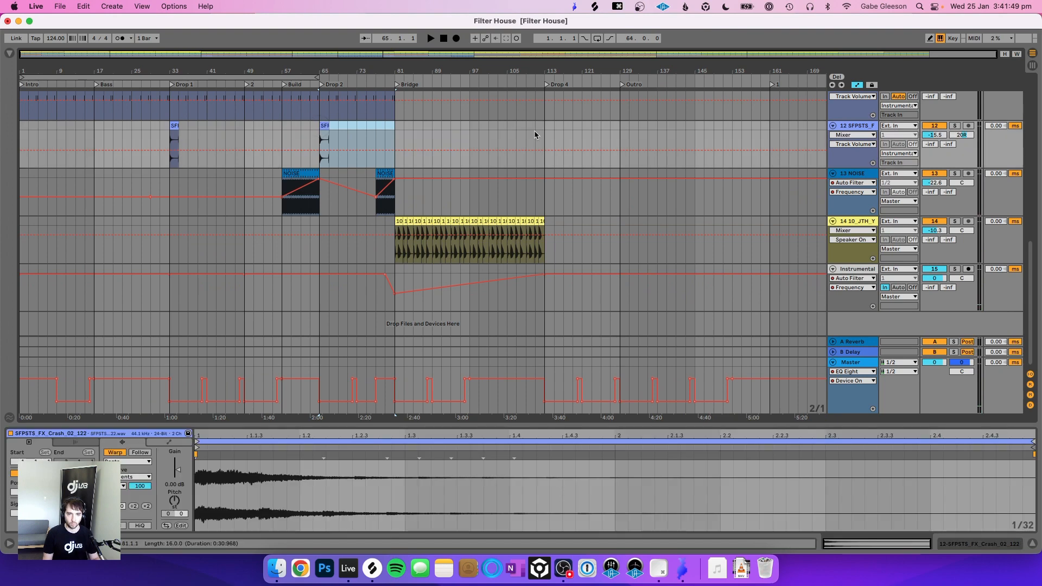
{"action": "key", "text": "super+c"}
{"action": "left_click", "coordinate": [541, 135]}
{"action": "key", "text": "super+v"}
{"action": "scroll", "coordinate": [543, 152], "scroll_direction": "up", "scroll_amount": 3}
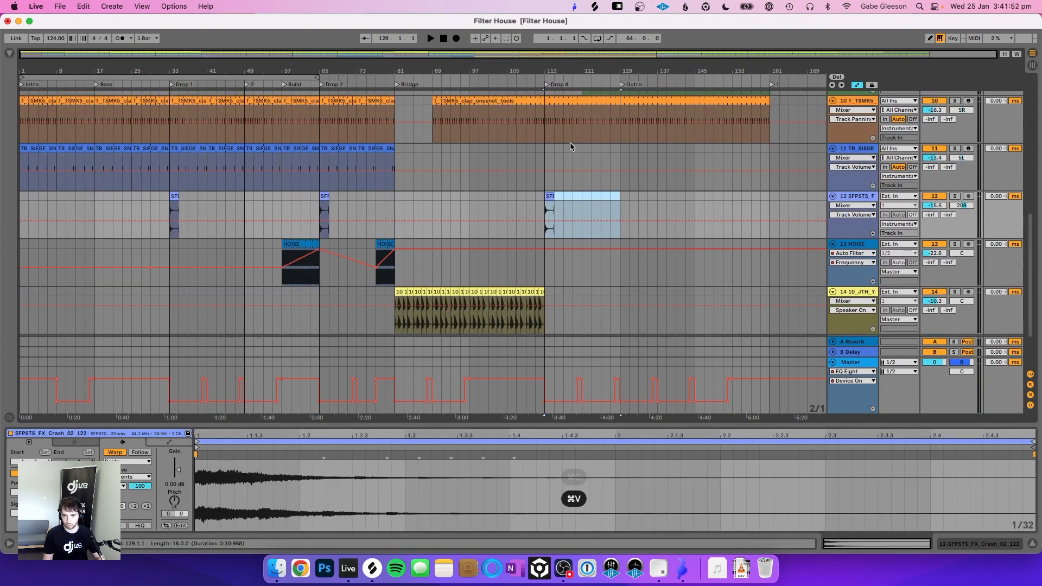
Step: Play back part of the Bridge, and copy the NOISE clip of bars 77 to 81 to bar 105
{"action": "key", "text": "space"}
{"action": "left_click", "coordinate": [483, 168]}
{"action": "key", "text": "space"}
{"action": "key", "text": "space"}
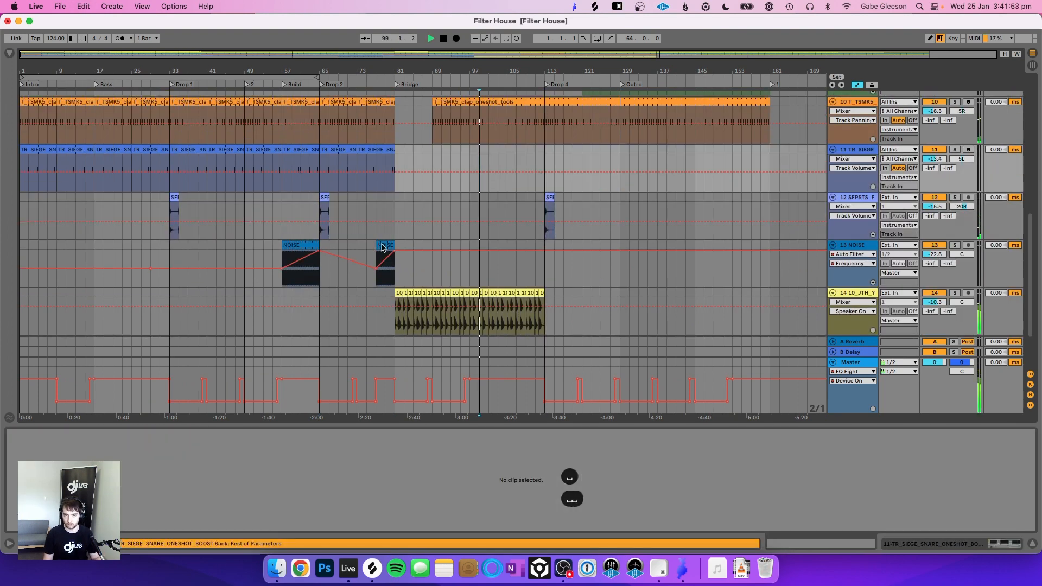
{"action": "left_click", "coordinate": [374, 249]}
{"action": "key", "text": "super+c"}
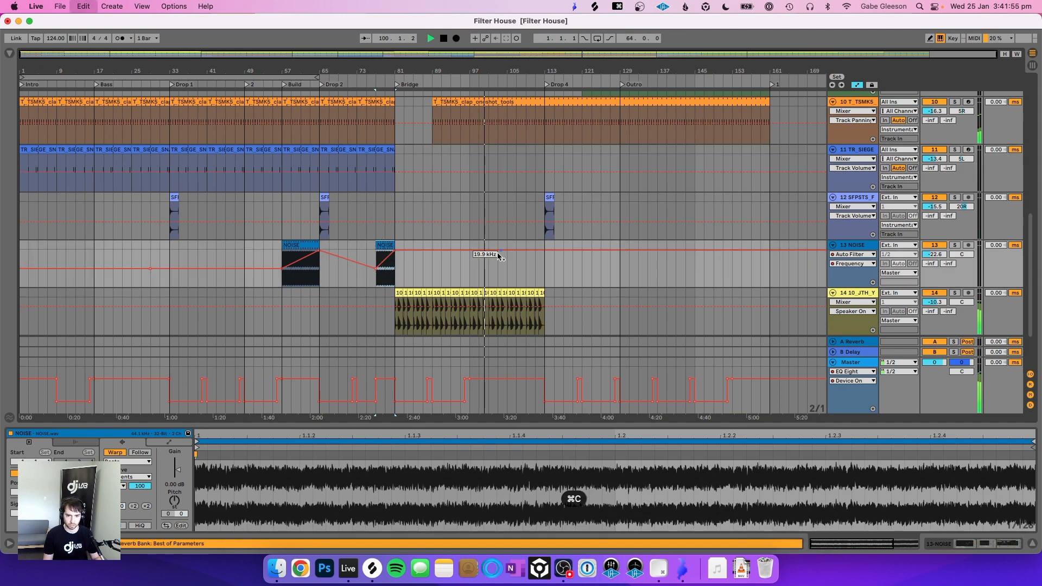
{"action": "left_click", "coordinate": [509, 263]}
{"action": "key", "text": "super+v"}
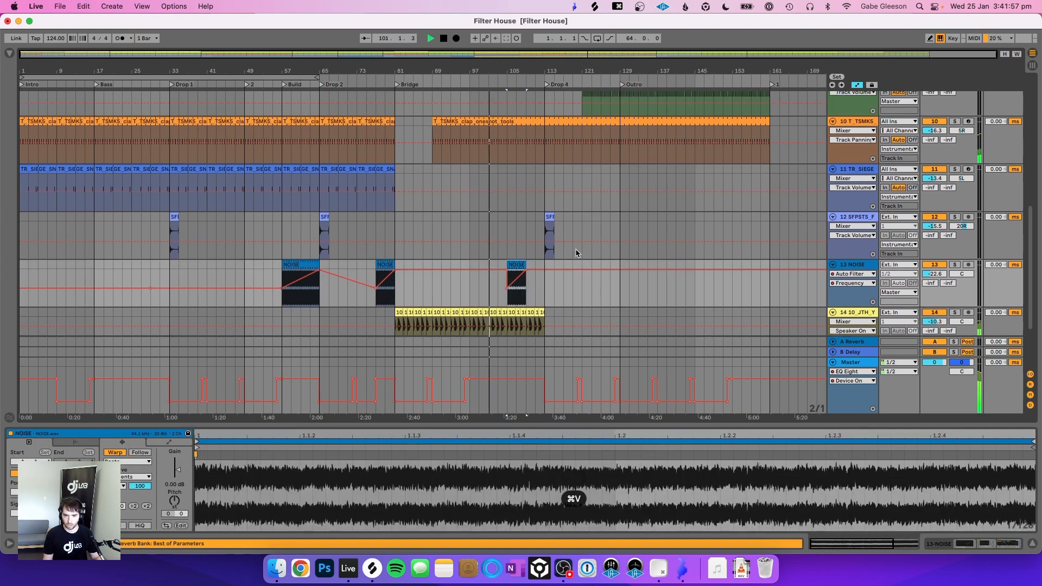
Step: Extend the copied NOISE clip to bar 113, reshape its filter frequency automation to rise from bar 105 to 113, and save the set
{"action": "scroll", "coordinate": [575, 251], "scroll_direction": "up", "scroll_amount": 10}
{"action": "scroll", "coordinate": [577, 252], "scroll_direction": "down", "scroll_amount": 5}
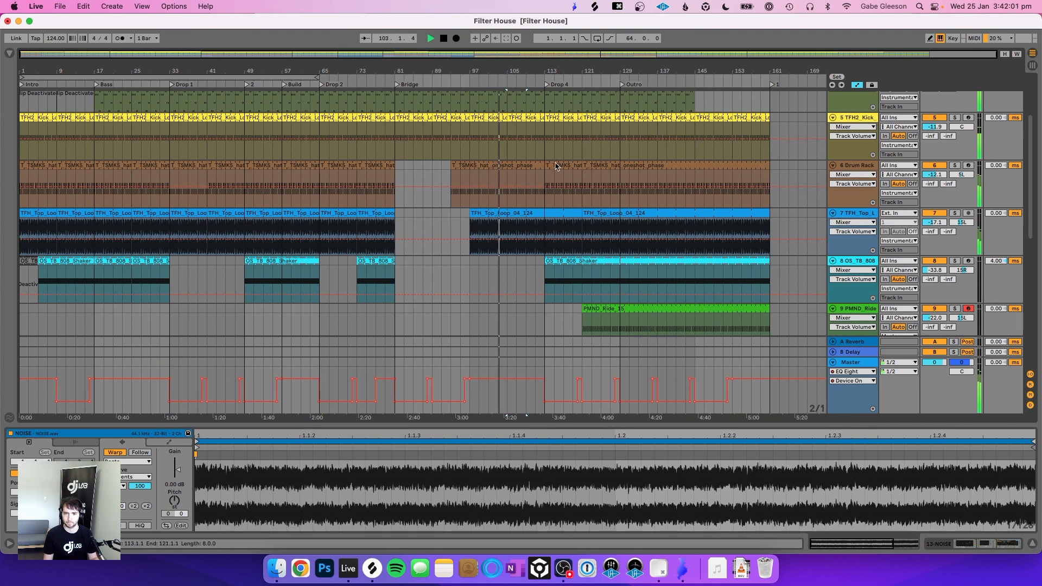
{"action": "scroll", "coordinate": [550, 163], "scroll_direction": "down", "scroll_amount": 10}
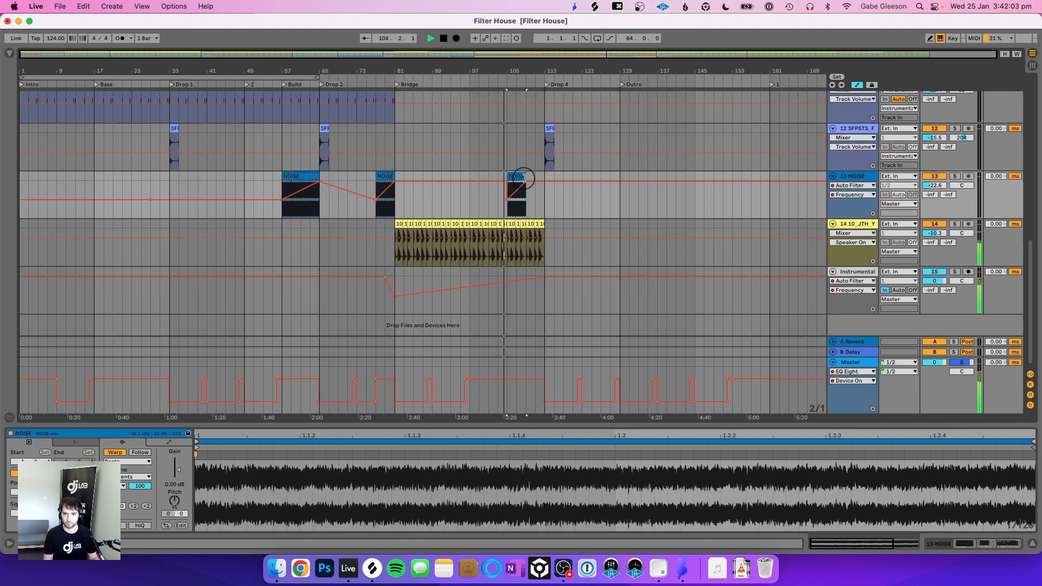
{"action": "left_click_drag", "start_coordinate": [525, 180], "coordinate": [541, 180]}
{"action": "left_click", "coordinate": [537, 203]}
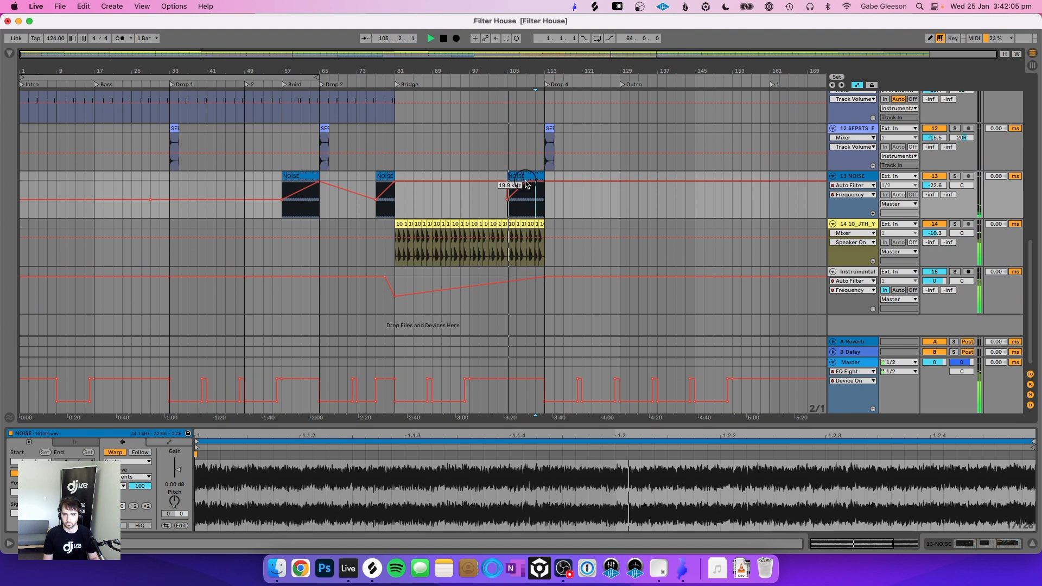
{"action": "left_click", "coordinate": [508, 182]}
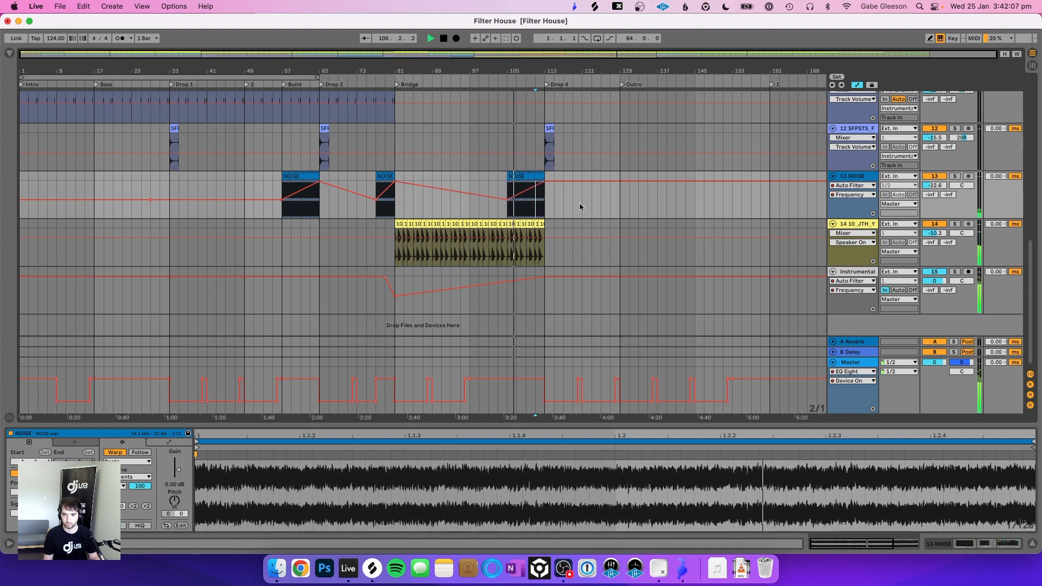
{"action": "key", "text": "super+s"}
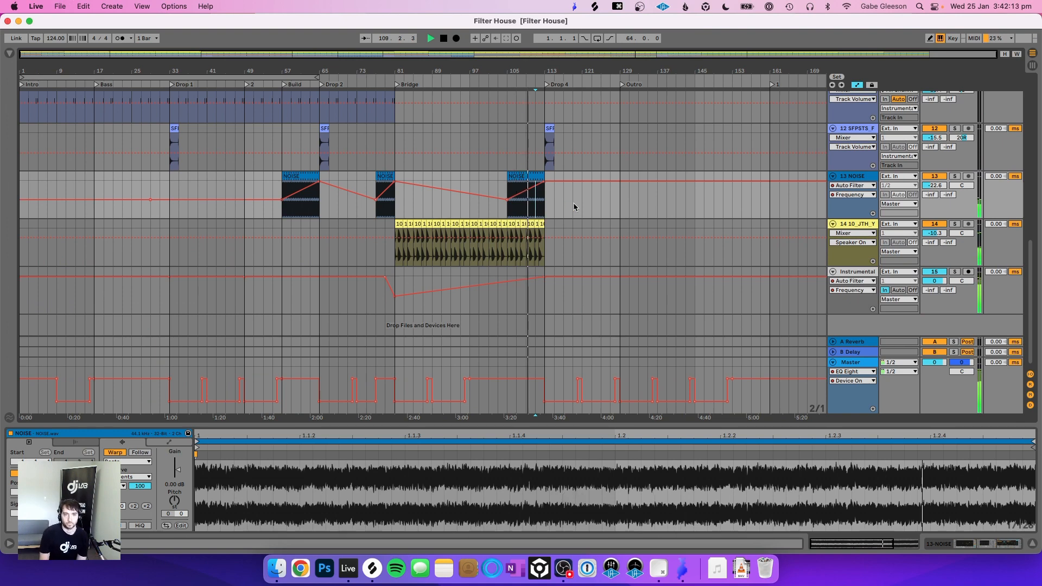
Step: Copy the last TR_SIEGE snare section before the Bridge to bar 113, and extend it to bar 161
{"action": "scroll", "coordinate": [573, 203], "scroll_direction": "up", "scroll_amount": 5}
{"action": "left_click", "coordinate": [365, 191]}
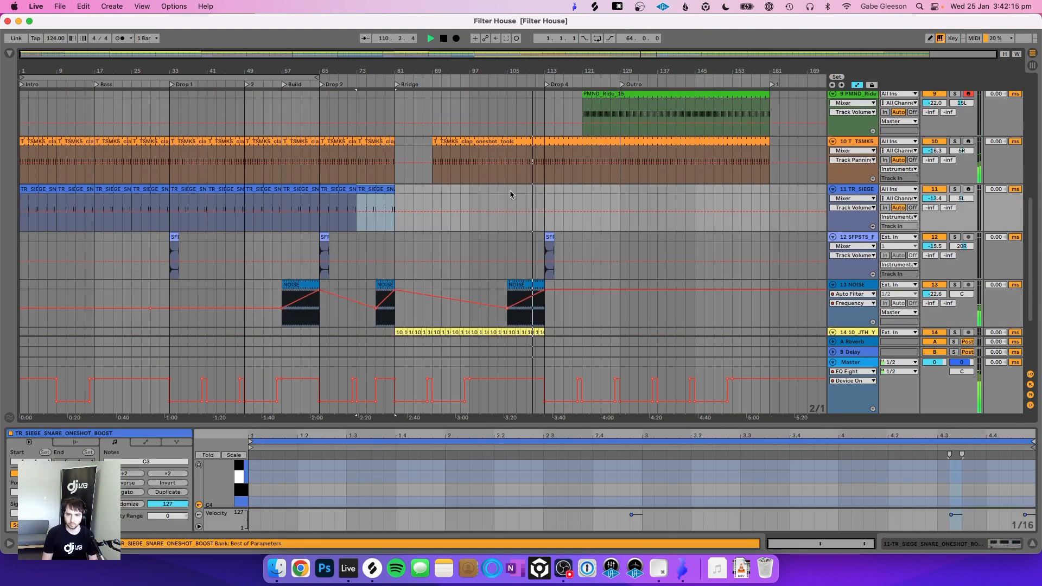
{"action": "key", "text": "super+c"}
{"action": "left_click", "coordinate": [545, 192]}
{"action": "key", "text": "super+v"}
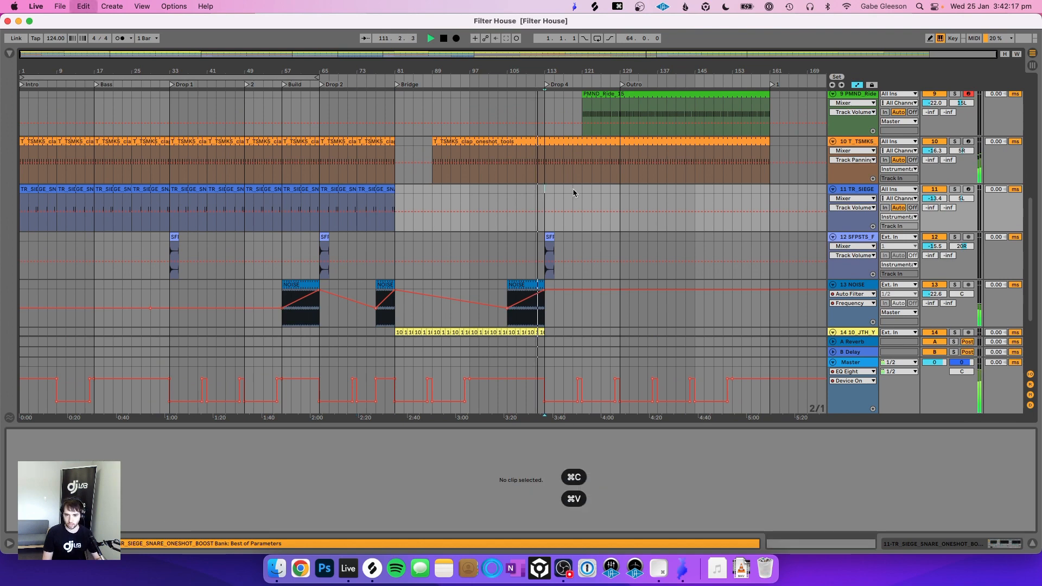
{"action": "left_click_drag", "start_coordinate": [580, 189], "coordinate": [764, 187]}
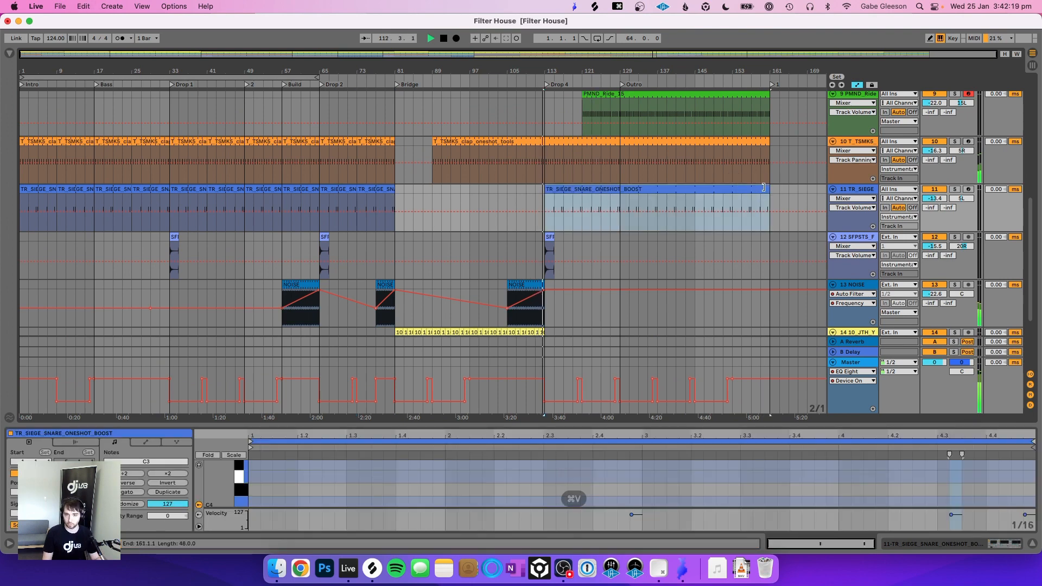
Step: Extend the Drop 4 OS_TB_808_Shaker clip back to start at bar 101 in the Bridge
{"action": "scroll", "coordinate": [764, 187], "scroll_direction": "up", "scroll_amount": 10}
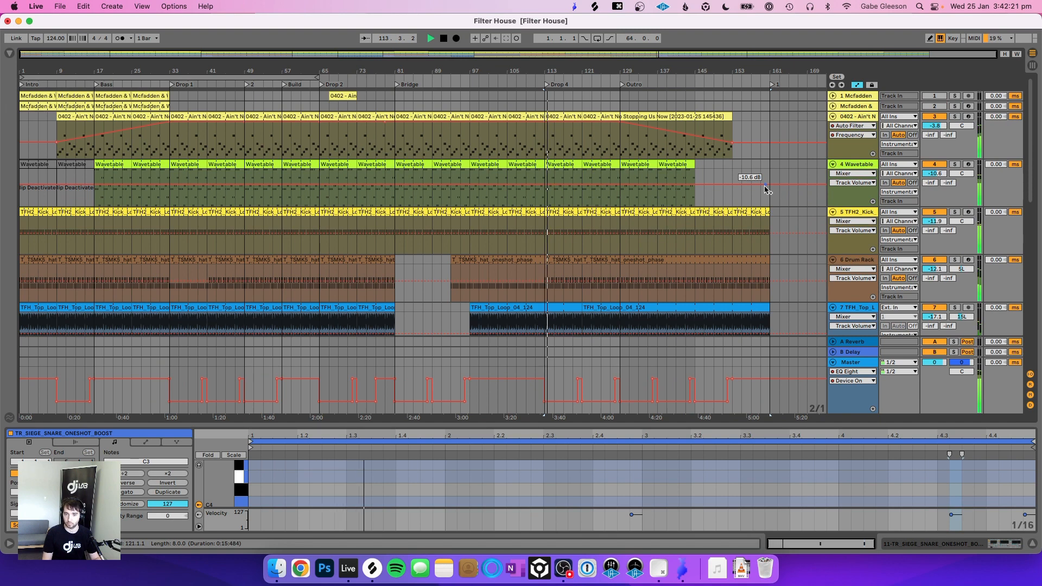
{"action": "scroll", "coordinate": [766, 189], "scroll_direction": "down", "scroll_amount": 8}
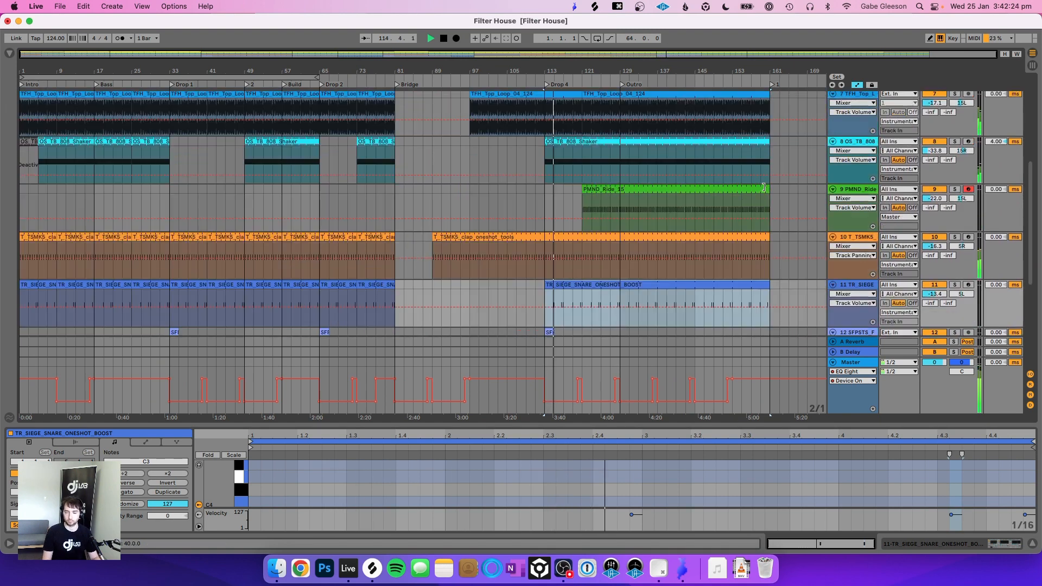
{"action": "scroll", "coordinate": [764, 187], "scroll_direction": "up", "scroll_amount": 1}
{"action": "left_click", "coordinate": [489, 163]}
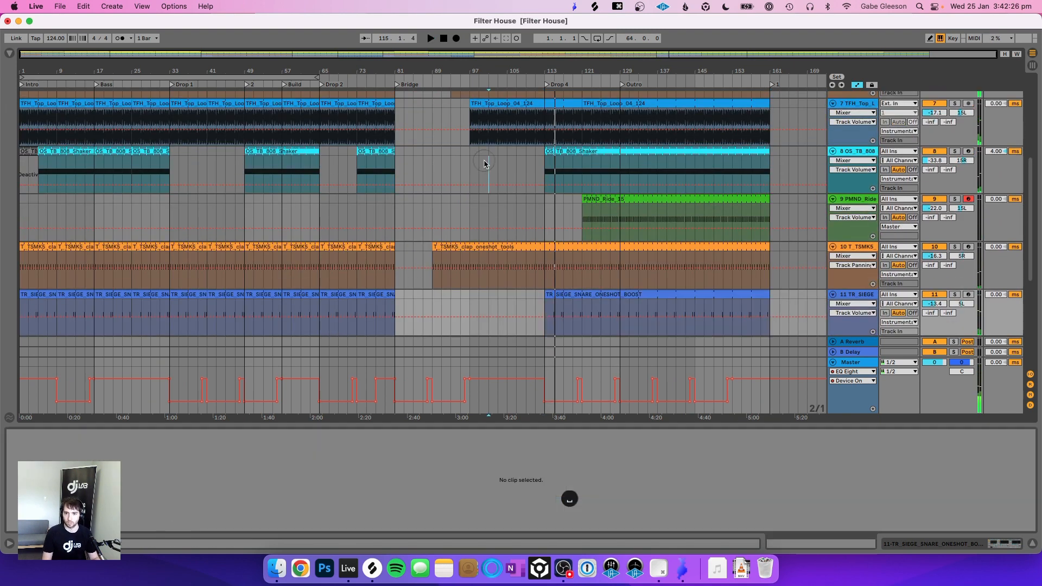
{"action": "left_click_drag", "start_coordinate": [550, 151], "coordinate": [492, 154]}
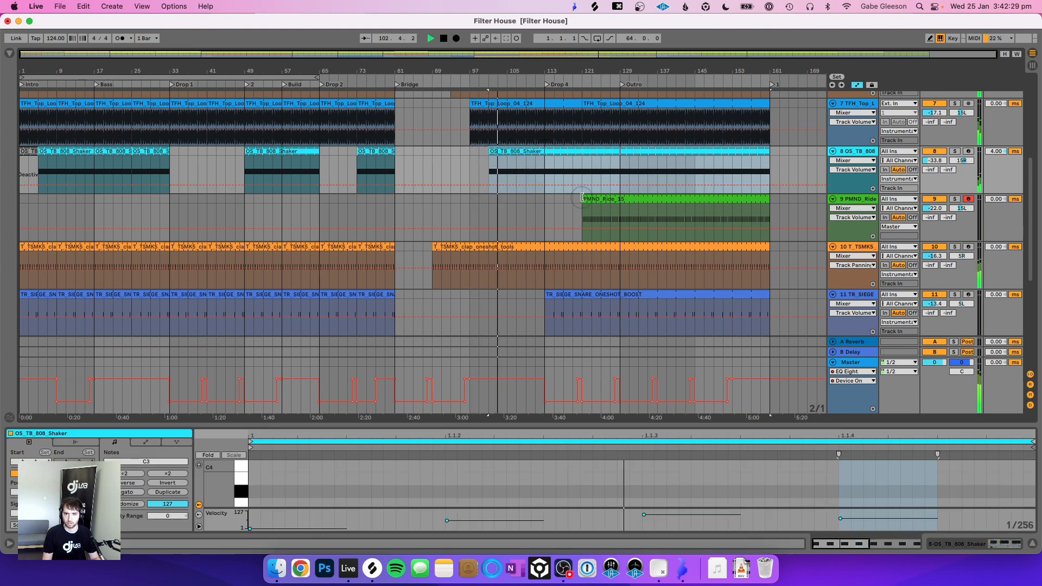
Step: Extend the PMND_Ride clip back to bar 109, split it at bar 113 with the second part starting at bar 121, and save the set
{"action": "left_click_drag", "start_coordinate": [583, 199], "coordinate": [522, 201]}
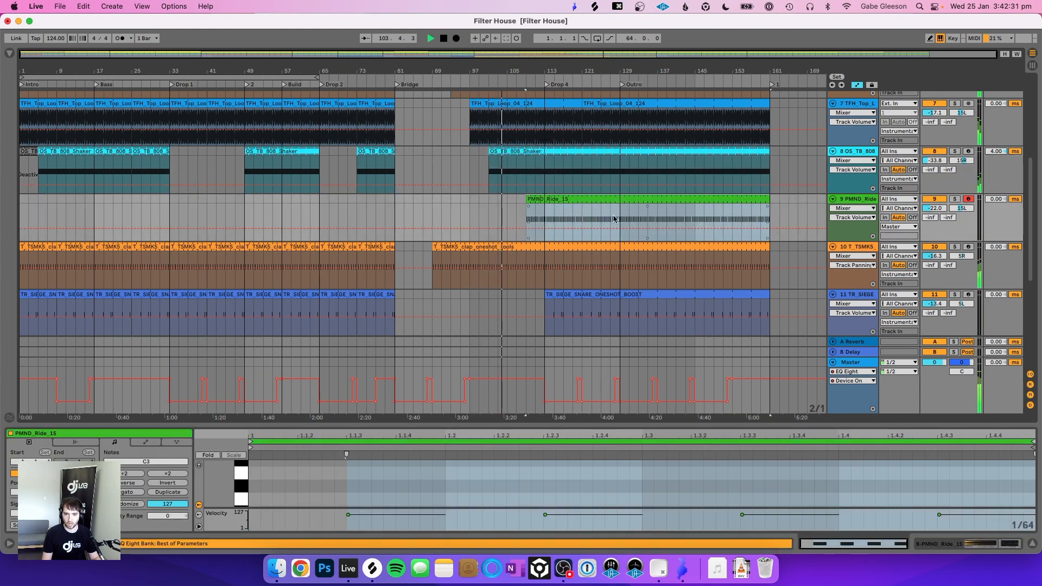
{"action": "left_click", "coordinate": [547, 219]}
{"action": "key", "text": "super+e"}
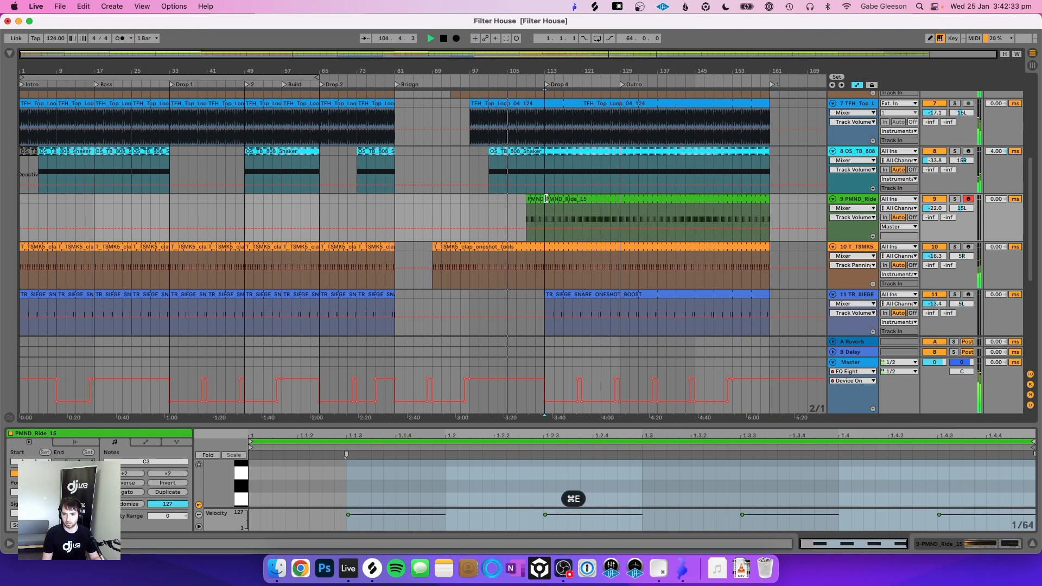
{"action": "left_click_drag", "start_coordinate": [546, 199], "coordinate": [585, 200]}
{"action": "key", "text": "super+s"}
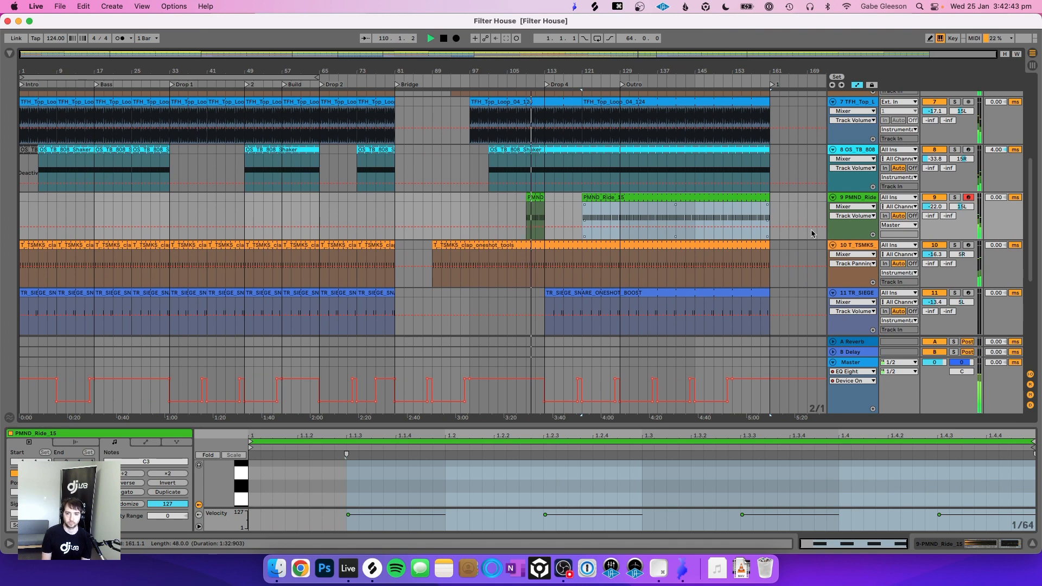
Step: Set the ride track's volume to -23.8 dB, and the shaker track's volume to -34.4 dB with a track delay of 0 ms
{"action": "left_click_drag", "start_coordinate": [935, 208], "coordinate": [935, 208]}
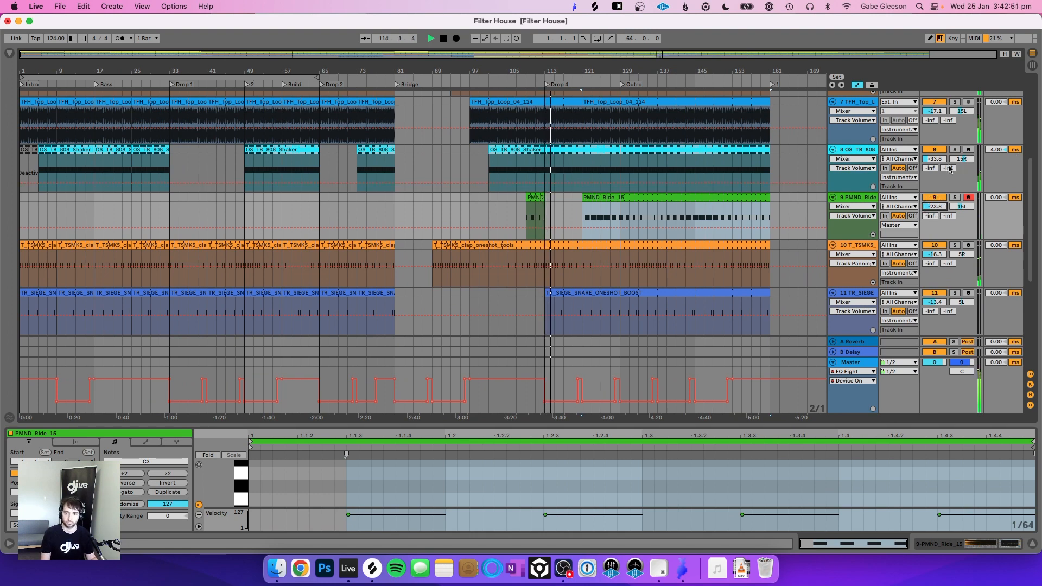
{"action": "left_click_drag", "start_coordinate": [935, 159], "coordinate": [934, 162]}
{"action": "left_click", "coordinate": [1002, 151]}
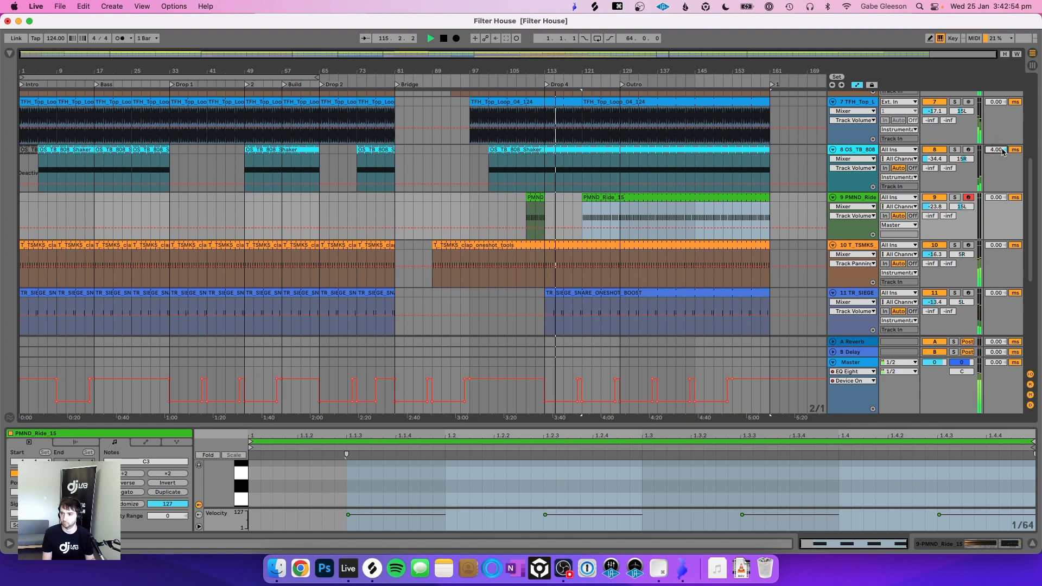
{"action": "key", "text": "Down"}
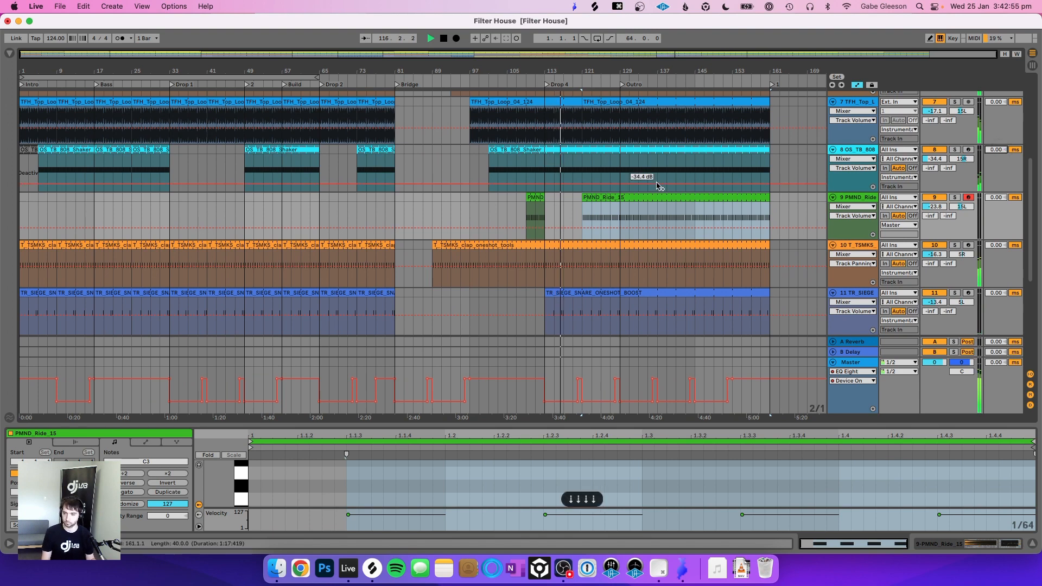
Step: Check the clips on all tracks through Drop 4 and the Outro, and save the set
{"action": "scroll", "coordinate": [658, 186], "scroll_direction": "up", "scroll_amount": 1}
{"action": "scroll", "coordinate": [658, 187], "scroll_direction": "up", "scroll_amount": 5}
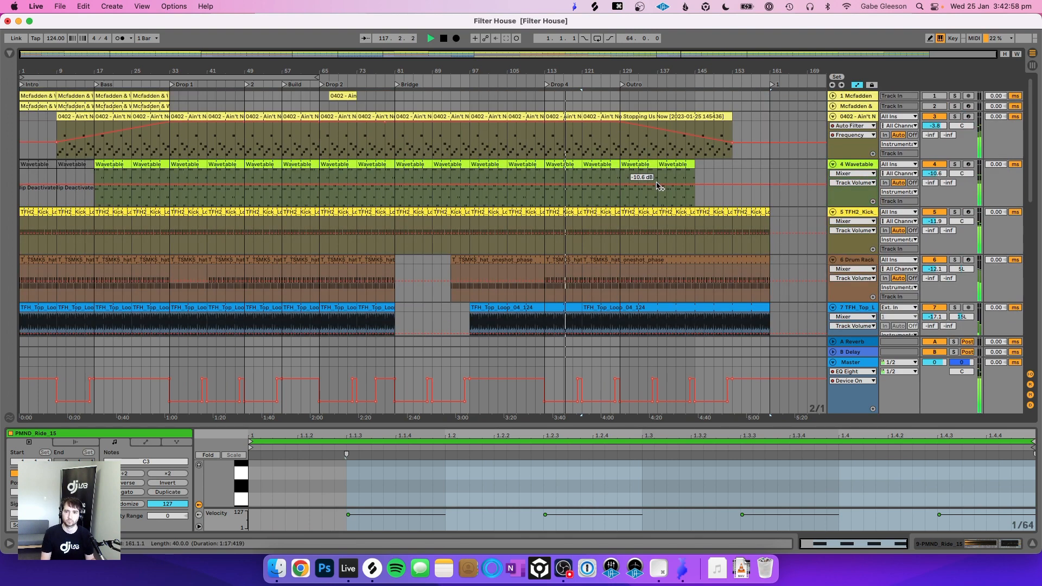
{"action": "scroll", "coordinate": [658, 187], "scroll_direction": "down", "scroll_amount": 5}
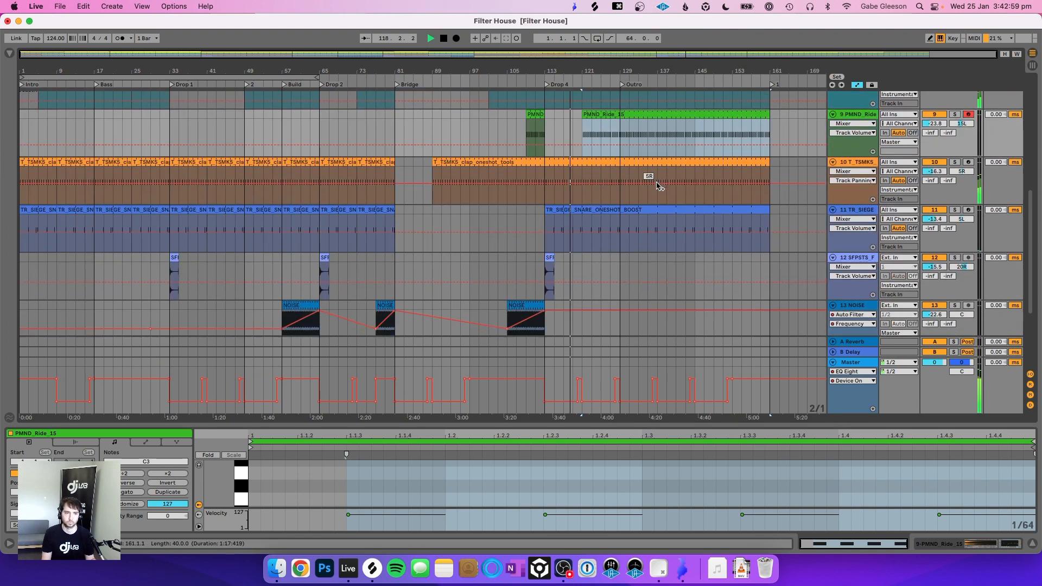
{"action": "scroll", "coordinate": [658, 187], "scroll_direction": "up", "scroll_amount": 5}
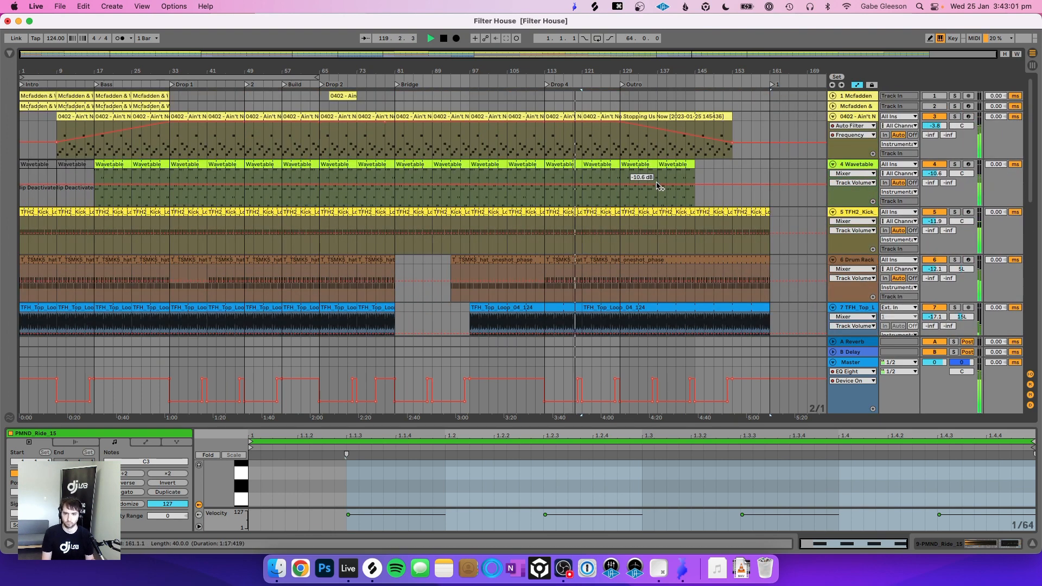
{"action": "key", "text": "super+s"}
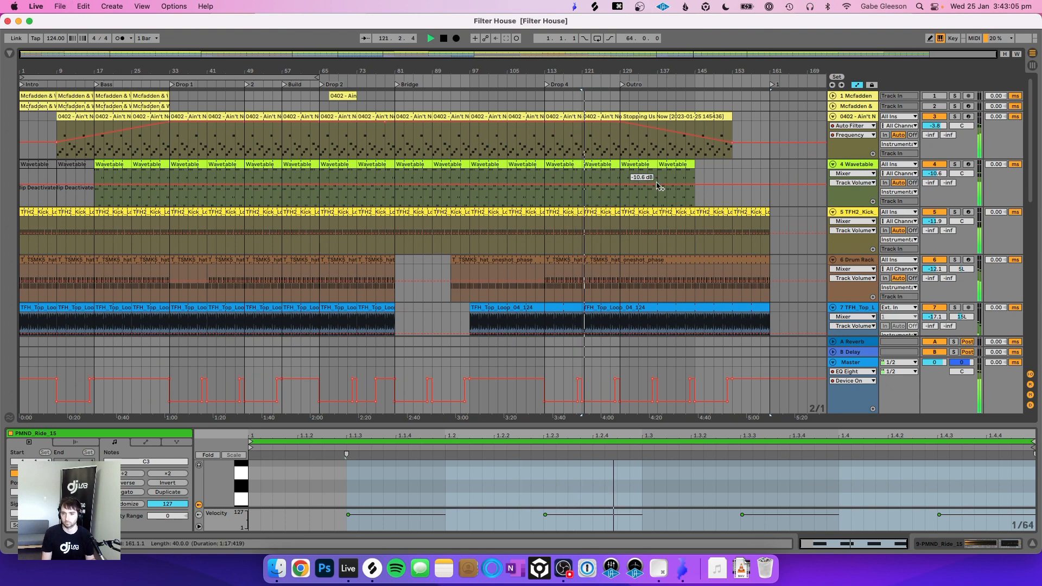
Step: Duplicate the Drop 4 crash clip to bars 129 and 145, and copy it to the start of the Bridge at bar 81
{"action": "scroll", "coordinate": [657, 184], "scroll_direction": "down", "scroll_amount": 5}
{"action": "scroll", "coordinate": [657, 187], "scroll_direction": "up", "scroll_amount": 3}
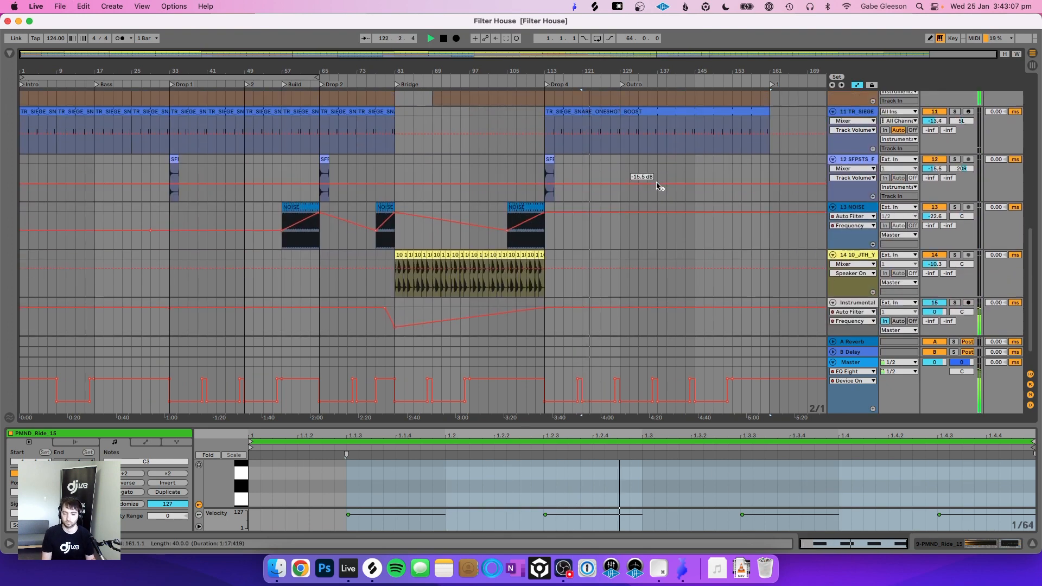
{"action": "left_click_drag", "start_coordinate": [618, 200], "coordinate": [530, 196]}
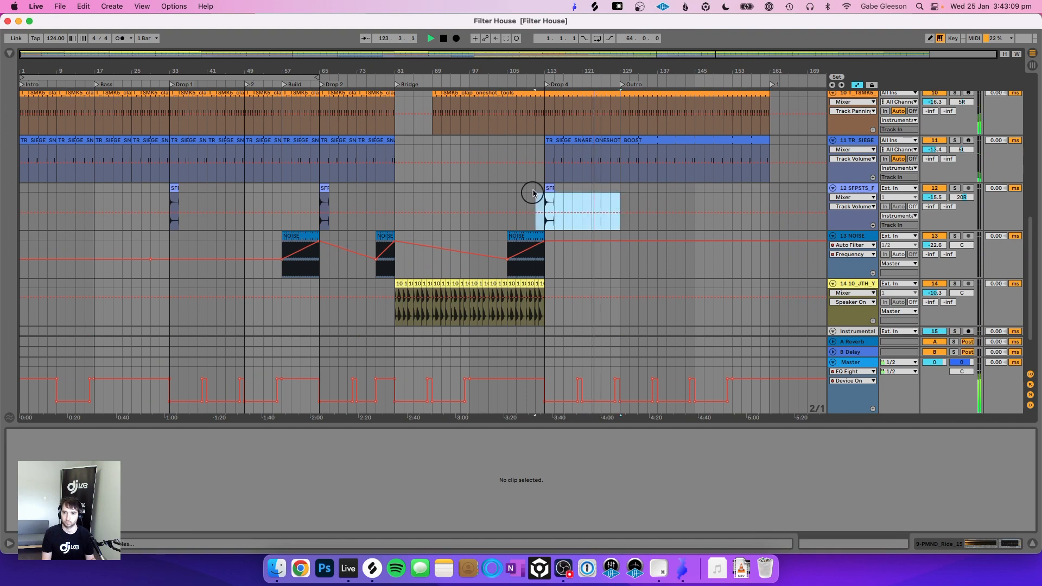
{"action": "key", "text": "super+d"}
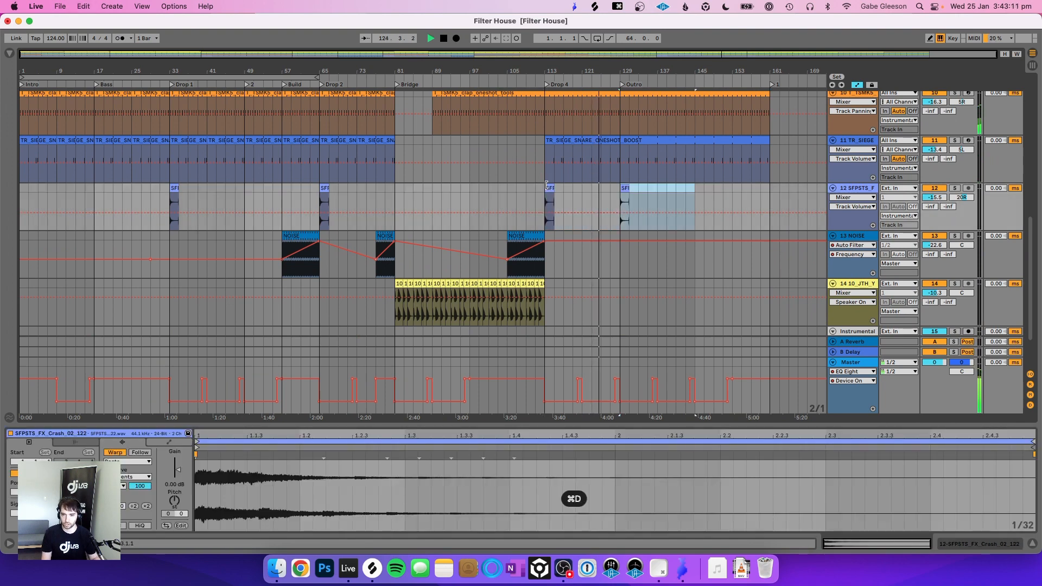
{"action": "key", "text": "super+d"}
{"action": "key", "text": "super+c"}
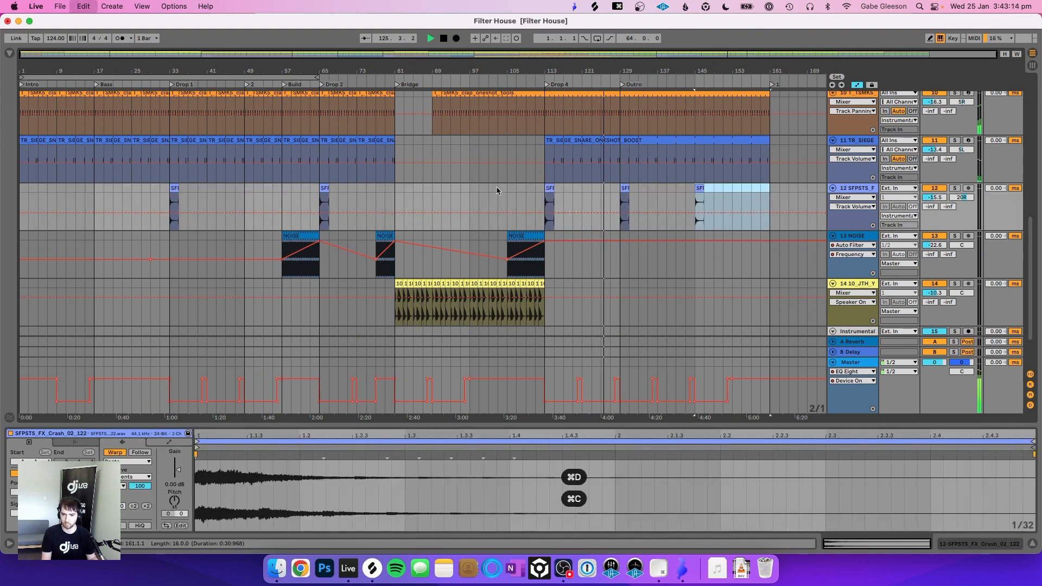
{"action": "left_click", "coordinate": [386, 199]}
{"action": "key", "text": "super+v"}
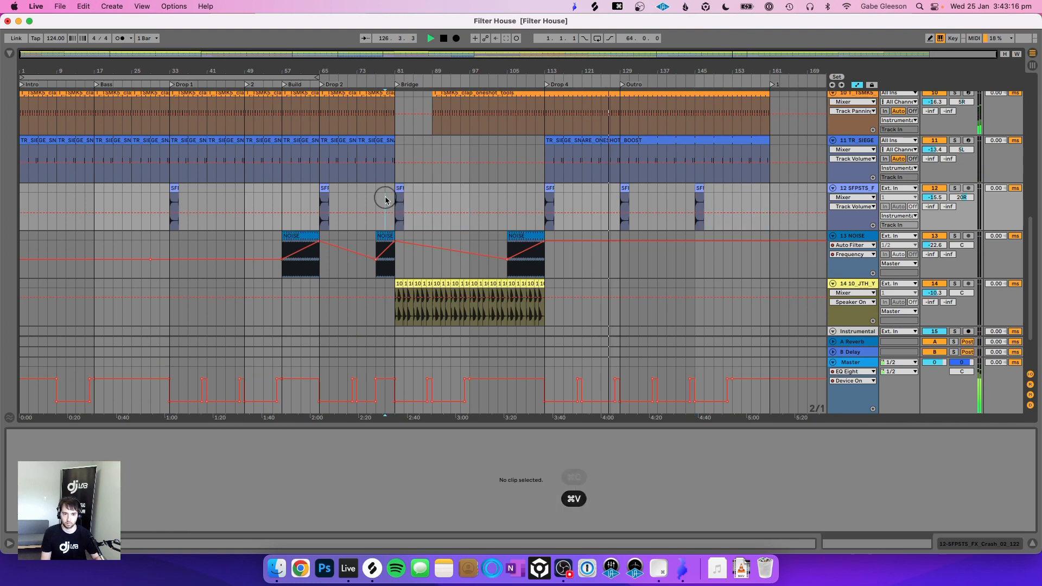
Step: Route the crash track's audio output to Master, and play the transition into the Bridge from bar 79
{"action": "left_click", "coordinate": [854, 198]}
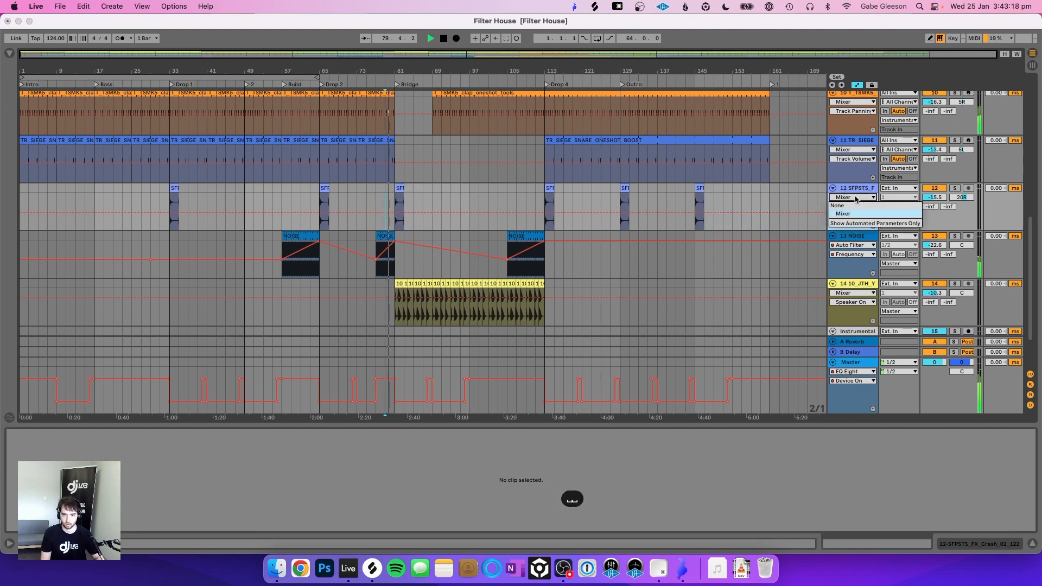
{"action": "left_click", "coordinate": [844, 214]}
{"action": "left_click", "coordinate": [899, 215]}
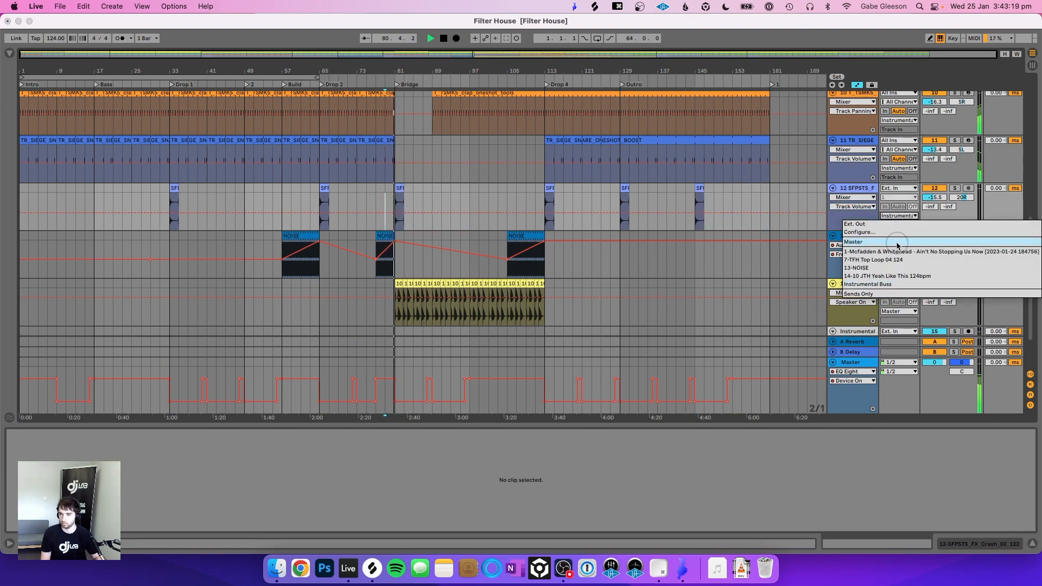
{"action": "left_click", "coordinate": [855, 242]}
{"action": "left_click", "coordinate": [384, 201]}
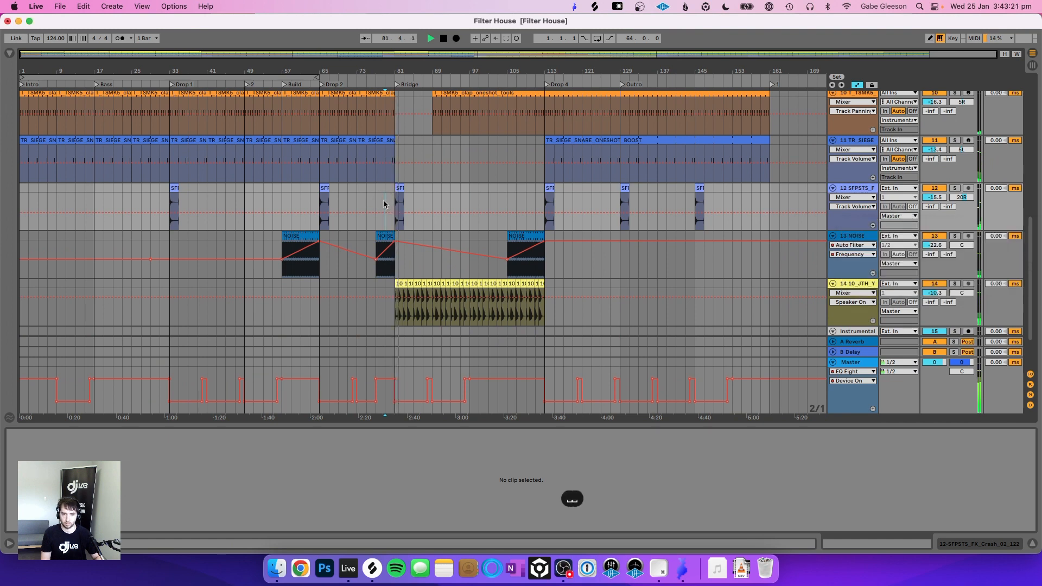
Step: Save the set and review the clips and automation on all tracks while the Bridge plays
{"action": "key", "text": "super+s"}
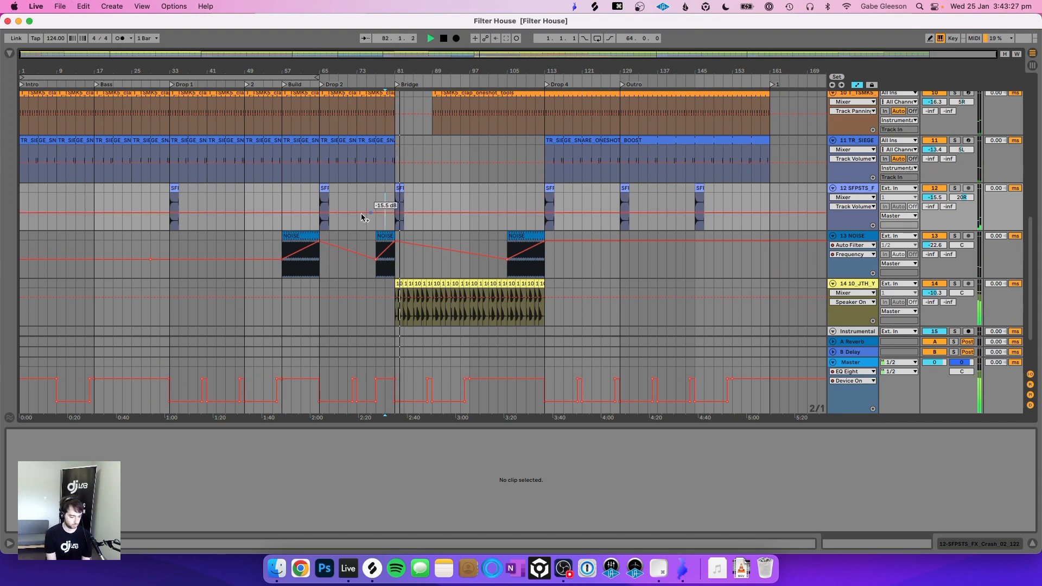
{"action": "scroll", "coordinate": [348, 202], "scroll_direction": "down", "scroll_amount": 3}
{"action": "scroll", "coordinate": [362, 218], "scroll_direction": "up", "scroll_amount": 5}
{"action": "scroll", "coordinate": [362, 218], "scroll_direction": "up", "scroll_amount": 6}
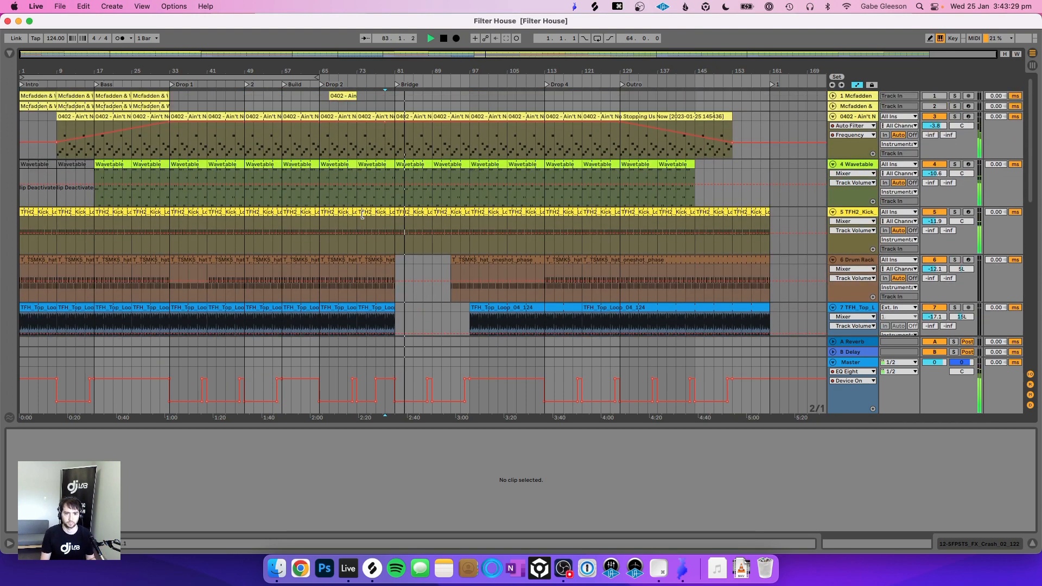
{"action": "scroll", "coordinate": [362, 216], "scroll_direction": "down", "scroll_amount": 1}
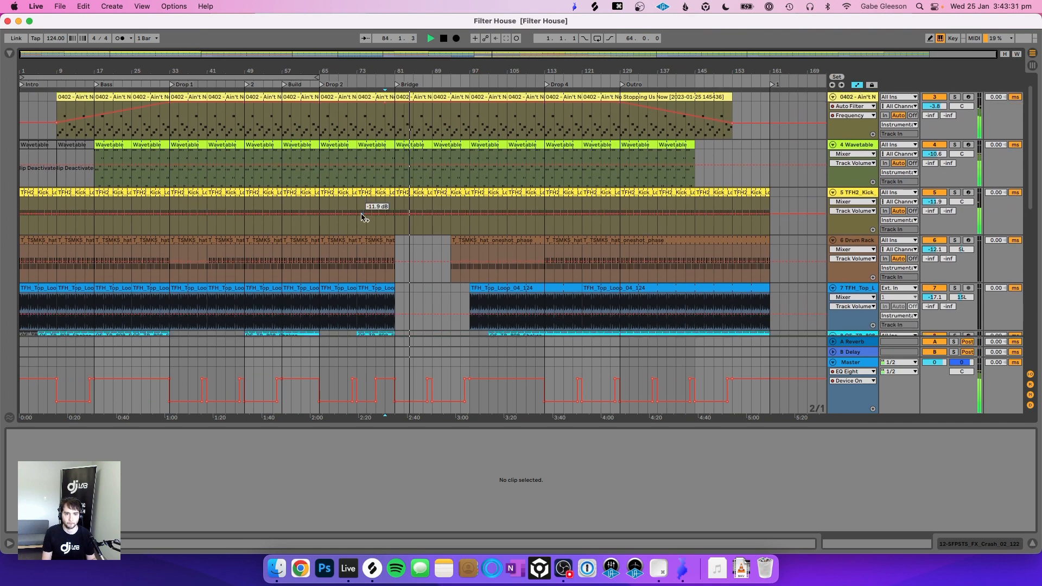
{"action": "scroll", "coordinate": [363, 217], "scroll_direction": "down", "scroll_amount": 3}
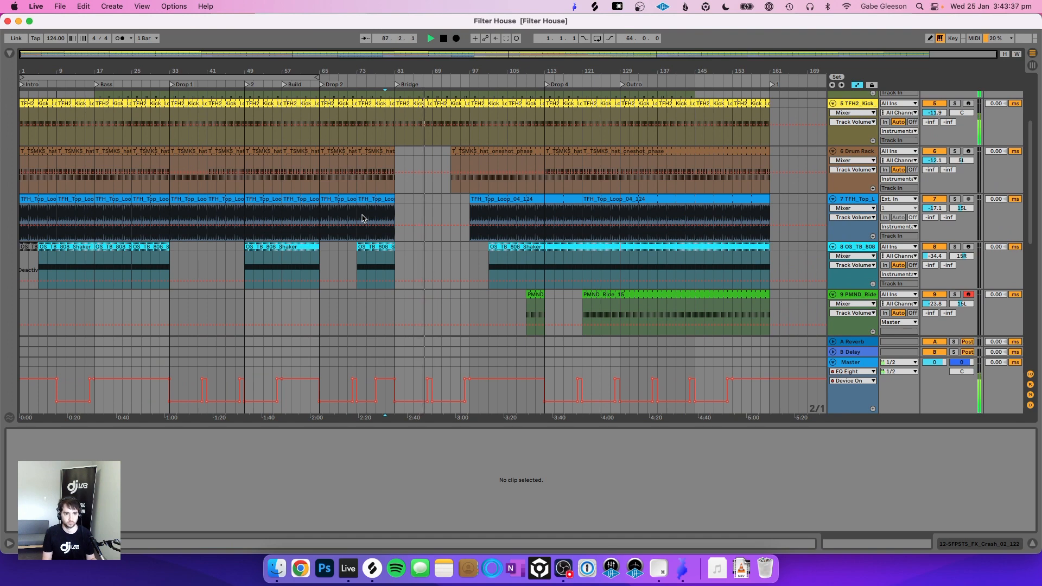
{"action": "scroll", "coordinate": [363, 219], "scroll_direction": "up", "scroll_amount": 3}
{"action": "scroll", "coordinate": [363, 219], "scroll_direction": "up", "scroll_amount": 2}
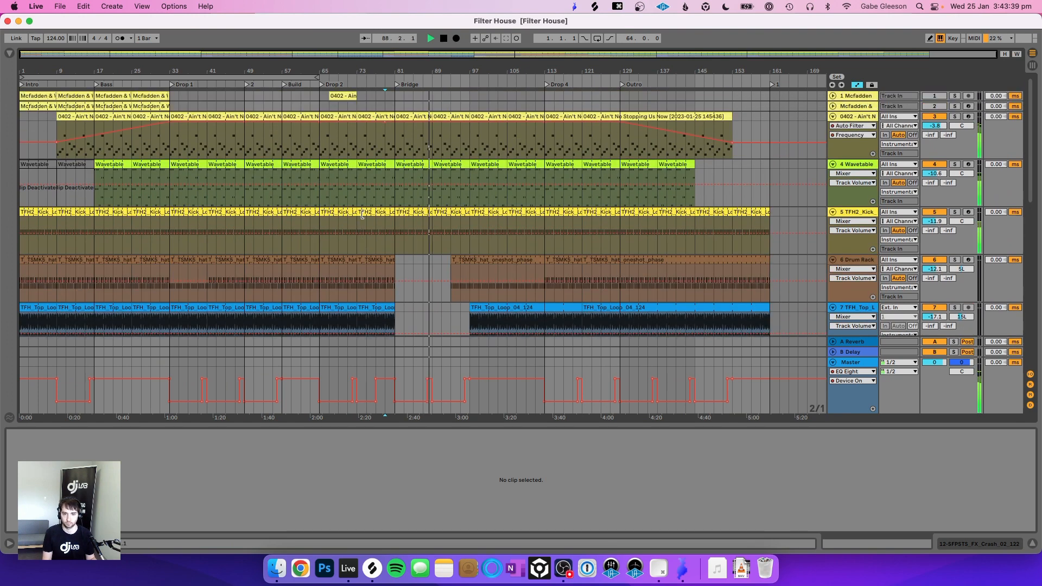
{"action": "scroll", "coordinate": [443, 196], "scroll_direction": "down", "scroll_amount": 5}
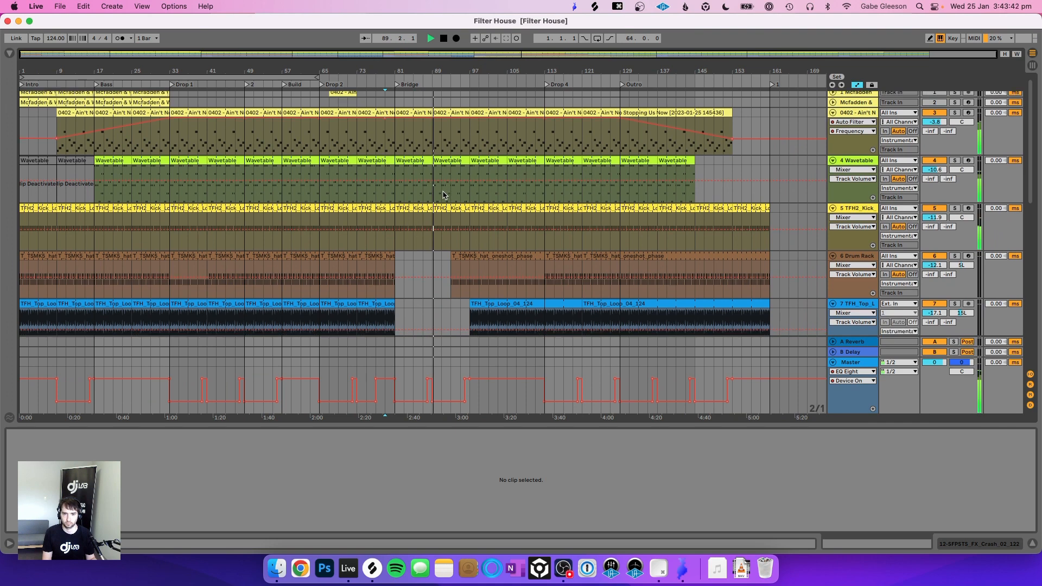
{"action": "scroll", "coordinate": [442, 196], "scroll_direction": "down", "scroll_amount": 5}
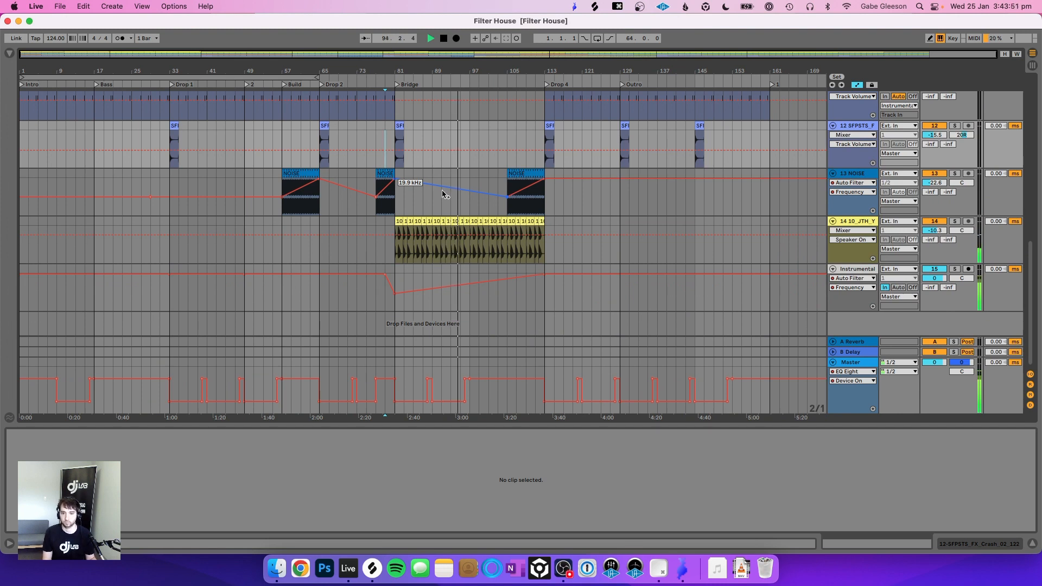
{"action": "scroll", "coordinate": [444, 195], "scroll_direction": "up", "scroll_amount": 5}
{"action": "scroll", "coordinate": [443, 195], "scroll_direction": "down", "scroll_amount": 3}
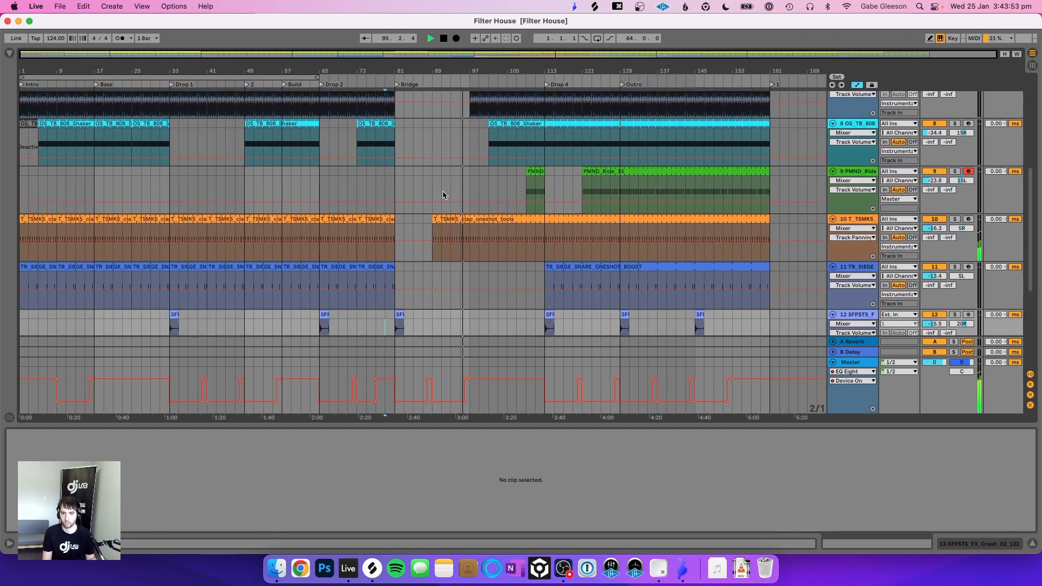
Step: Duplicate the TR_SIEGE snare track, including its clips and instrument
{"action": "left_click", "coordinate": [603, 219]}
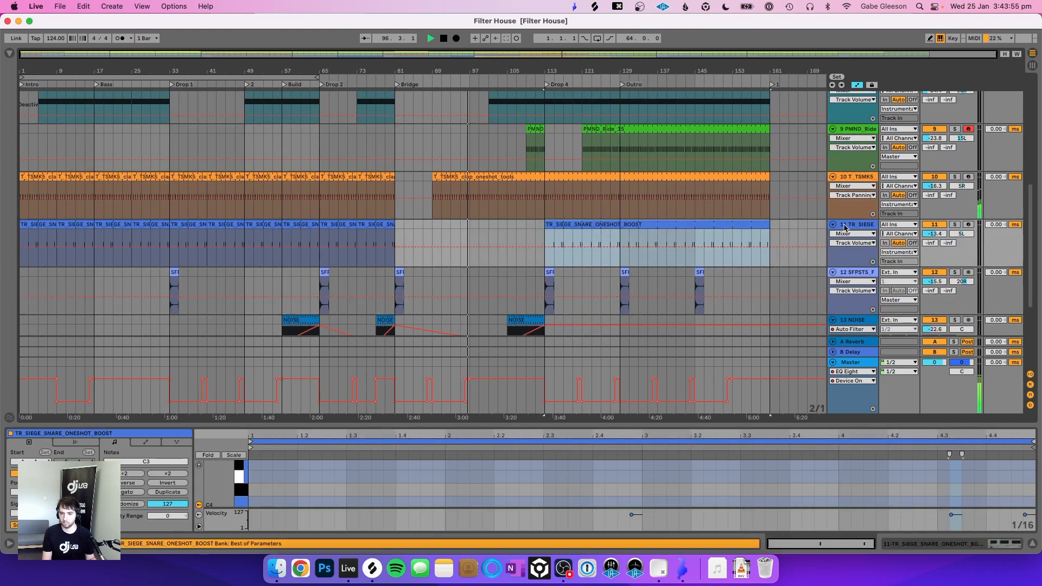
{"action": "key", "text": "super+d"}
{"action": "left_click", "coordinate": [845, 228]}
{"action": "key", "text": "super+d"}
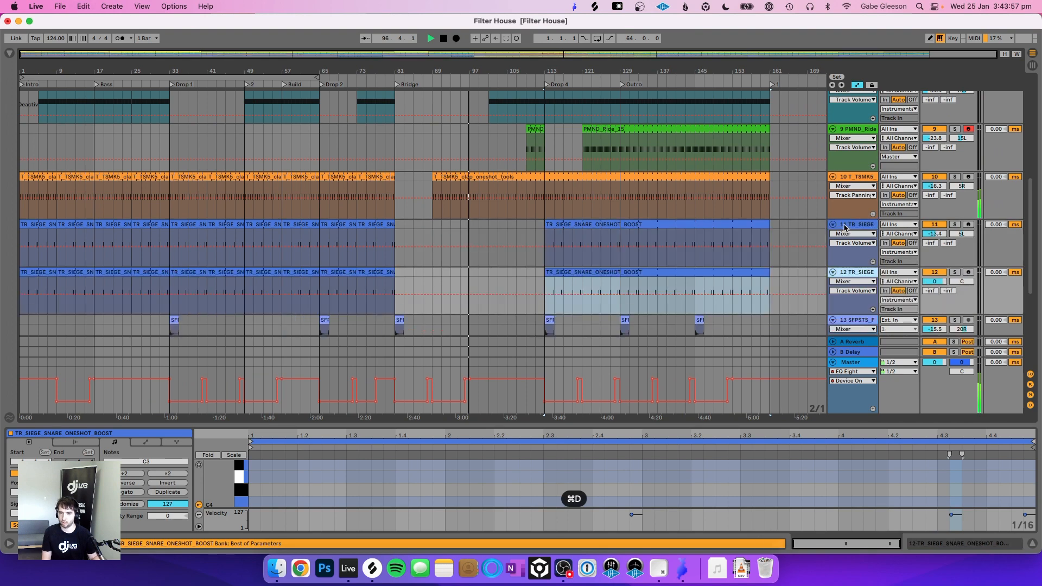
Step: Delete all the snare clips before the Bridge on the duplicated snare track
{"action": "left_click", "coordinate": [320, 269]}
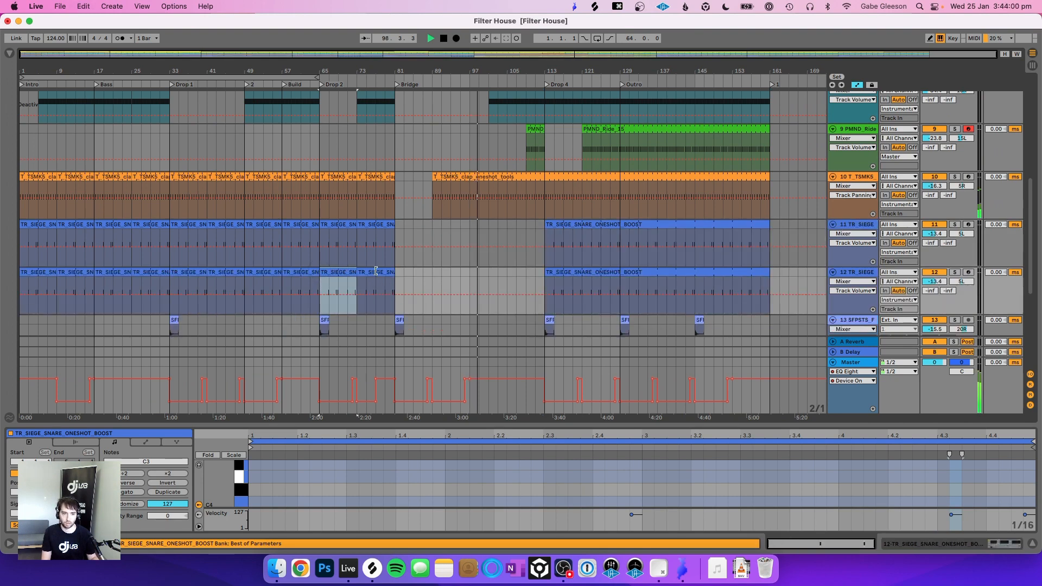
{"action": "left_click_drag", "start_coordinate": [418, 281], "coordinate": [22, 287]}
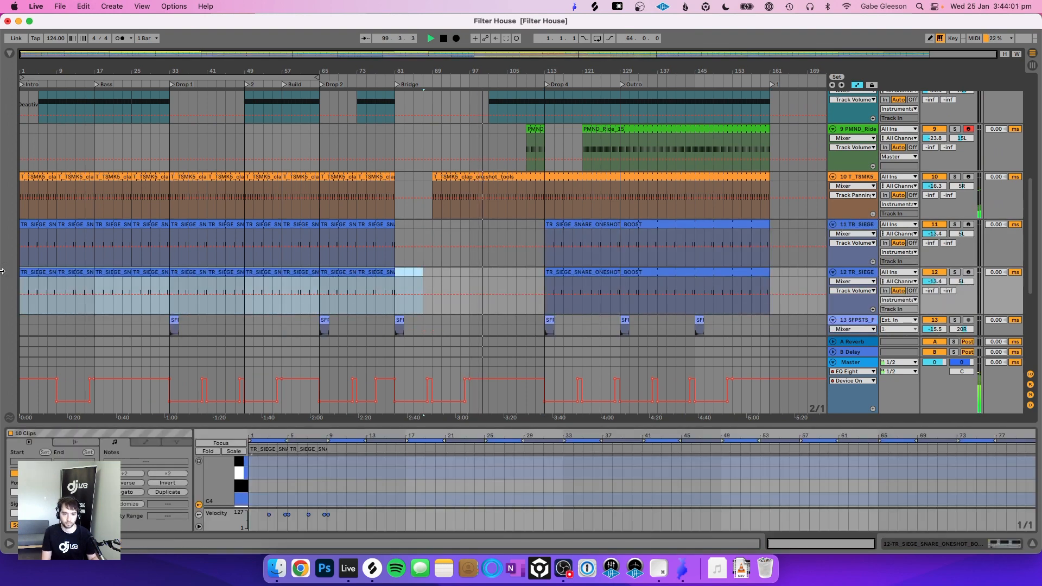
{"action": "key", "text": "BackSpace"}
Step: Move the duplicated track's remaining snare clip to bar 97 and shorten it to end at bar 101
{"action": "left_click", "coordinate": [676, 279]}
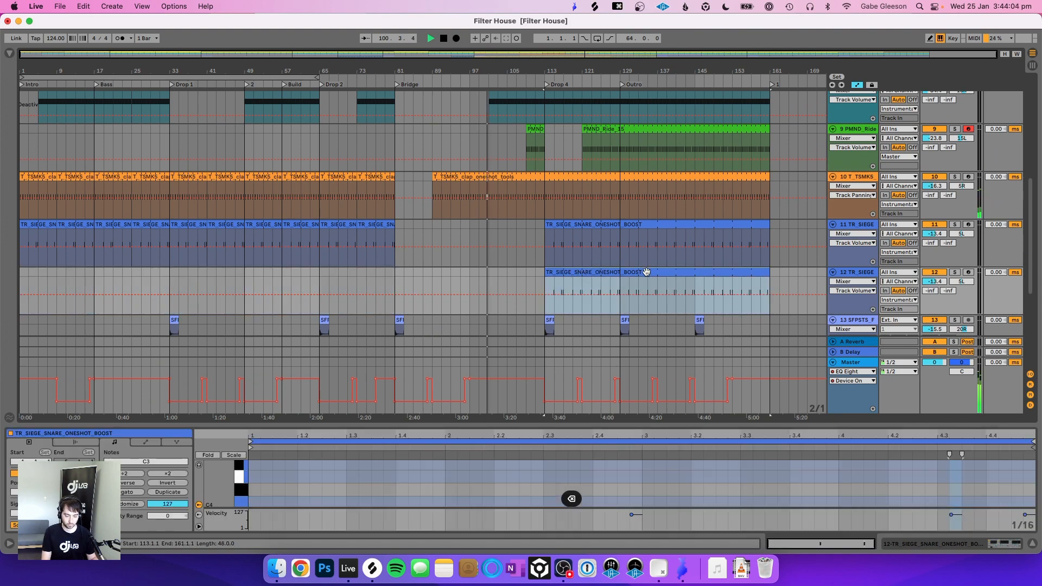
{"action": "key", "text": "space"}
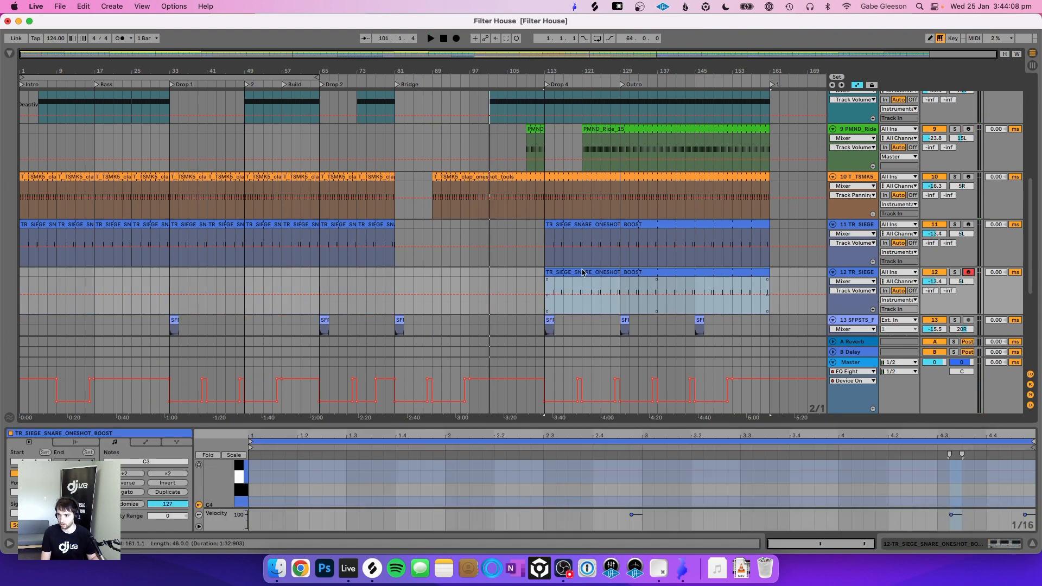
{"action": "left_click_drag", "start_coordinate": [566, 272], "coordinate": [489, 279]}
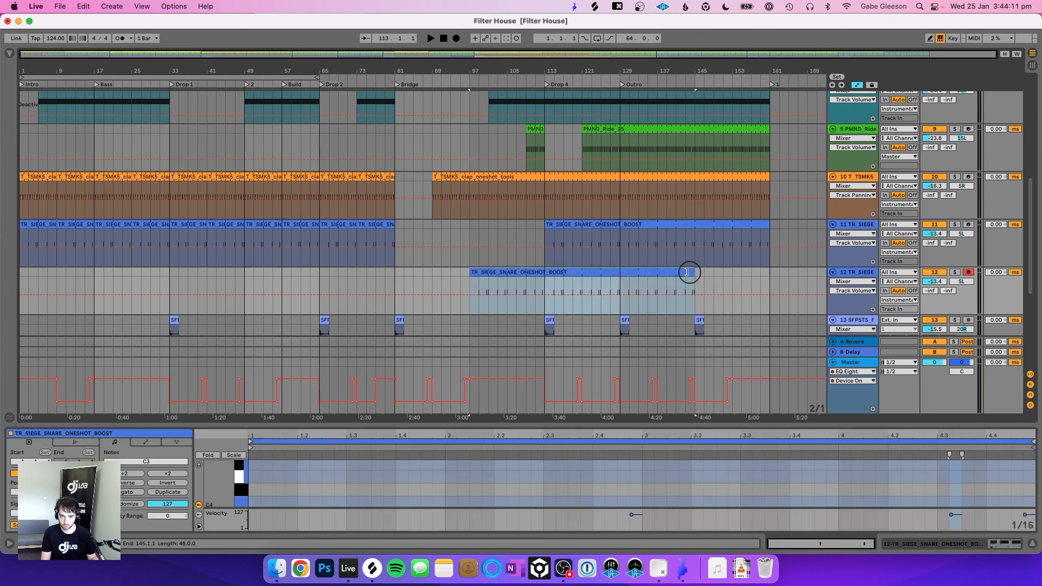
{"action": "left_click_drag", "start_coordinate": [687, 272], "coordinate": [489, 272]}
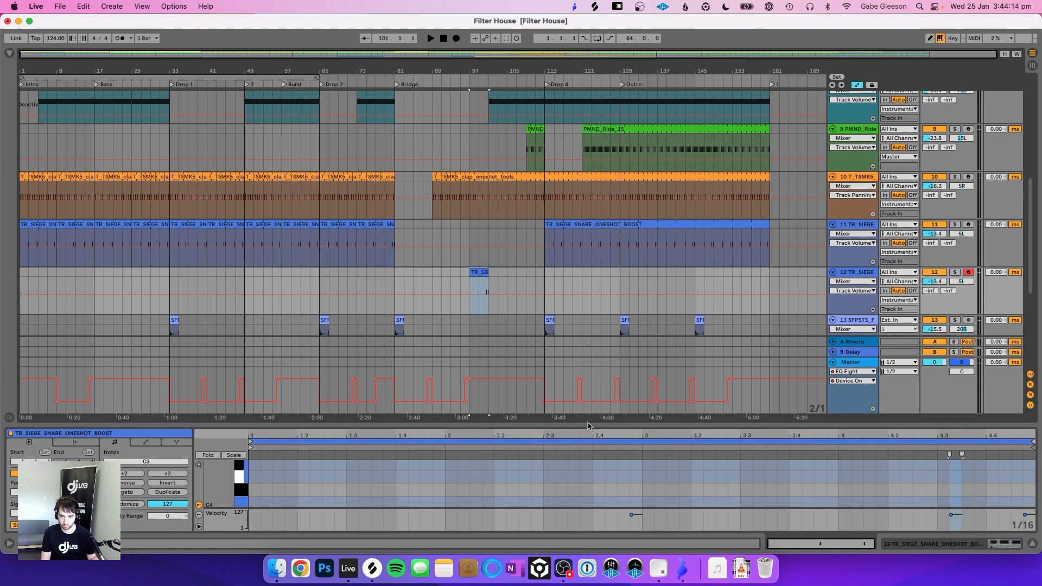
Step: Copy the clip's C3 note to 1.1.1 and duplicate it three times to fill the first beat with sixteenth notes
{"action": "left_click_drag", "start_coordinate": [588, 419], "coordinate": [586, 258]}
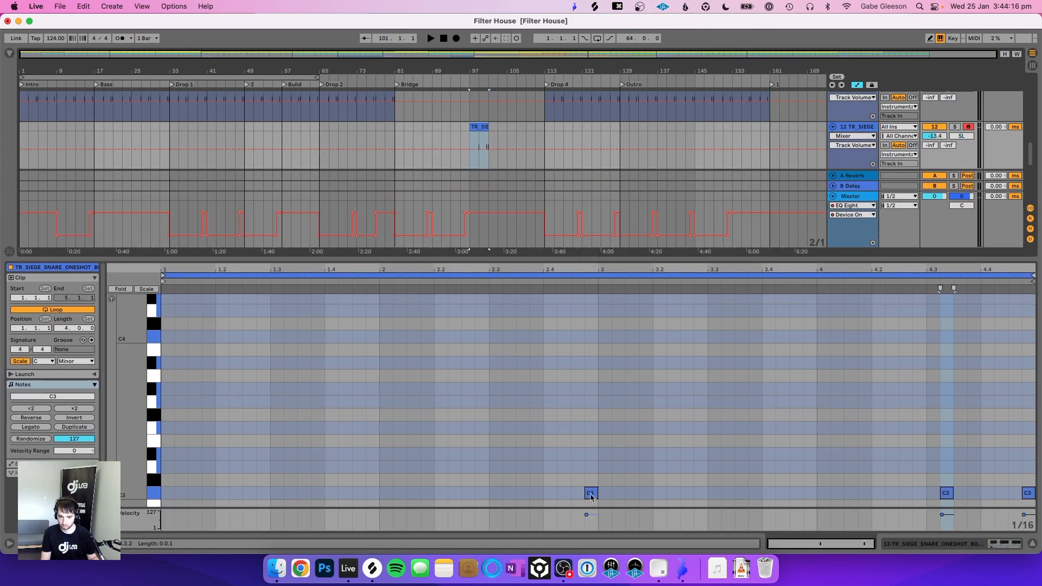
{"action": "left_click_drag", "start_coordinate": [592, 498], "coordinate": [166, 489]}
{"action": "key", "text": "space"}
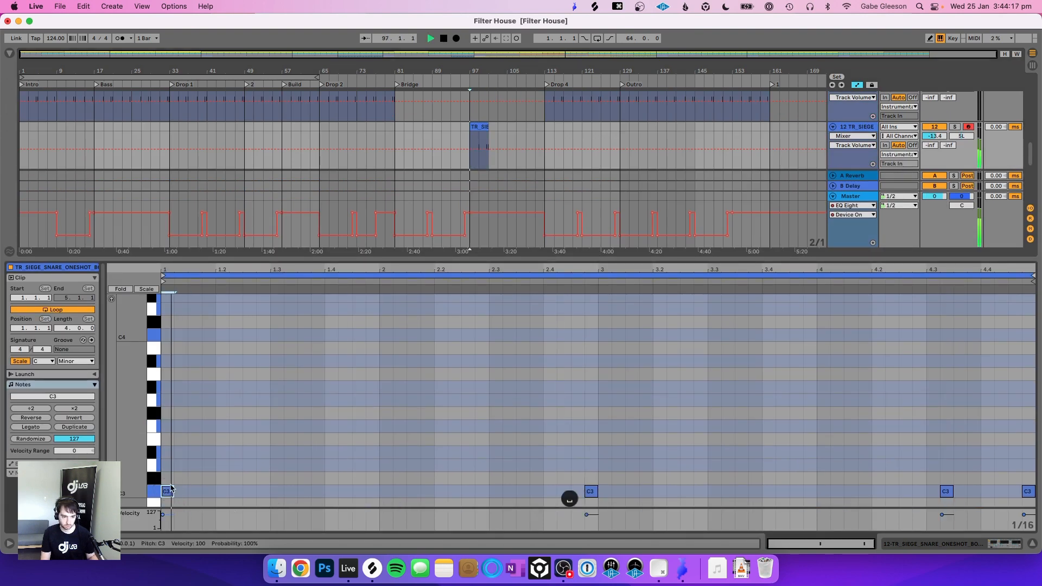
{"action": "key", "text": "super+d"}
{"action": "key", "text": "super+d"}
{"action": "key", "text": "super+d"}
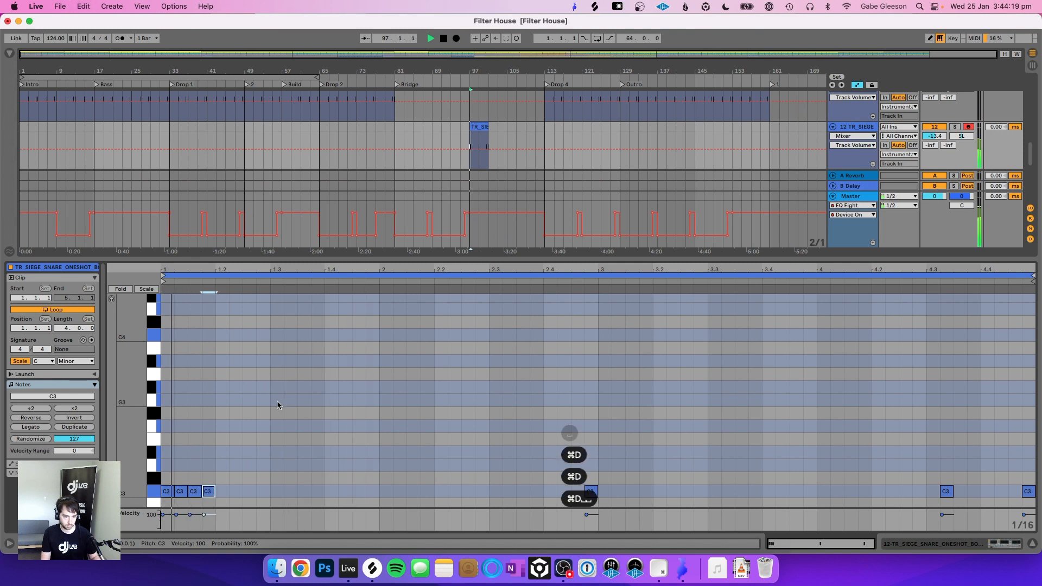
{"action": "key", "text": "space"}
{"action": "key", "text": "space"}
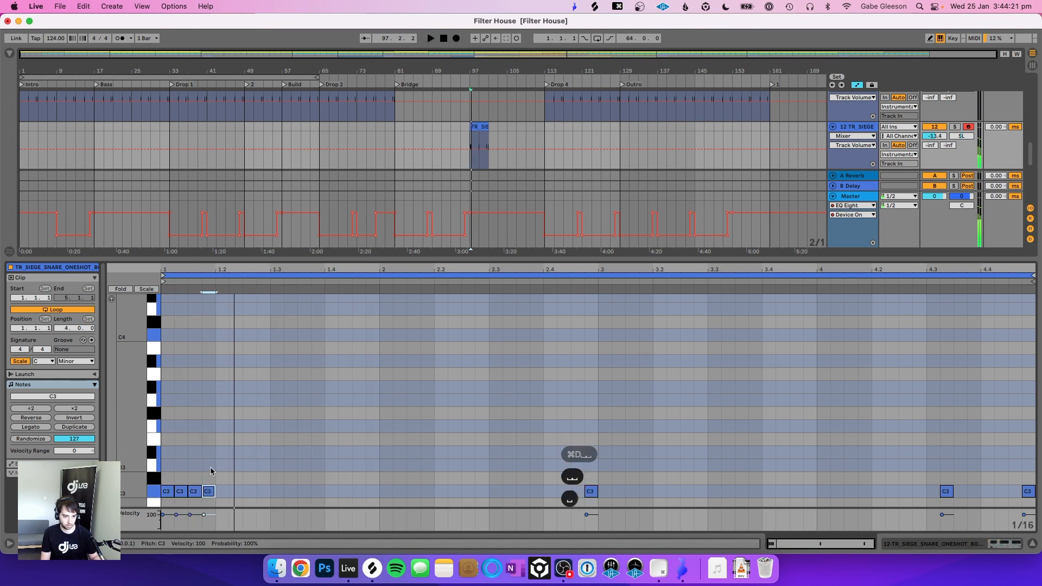
Step: Shorten the snare roll clip's loop to its first beat and extend the clip to bar 113
{"action": "left_click_drag", "start_coordinate": [211, 468], "coordinate": [167, 511]}
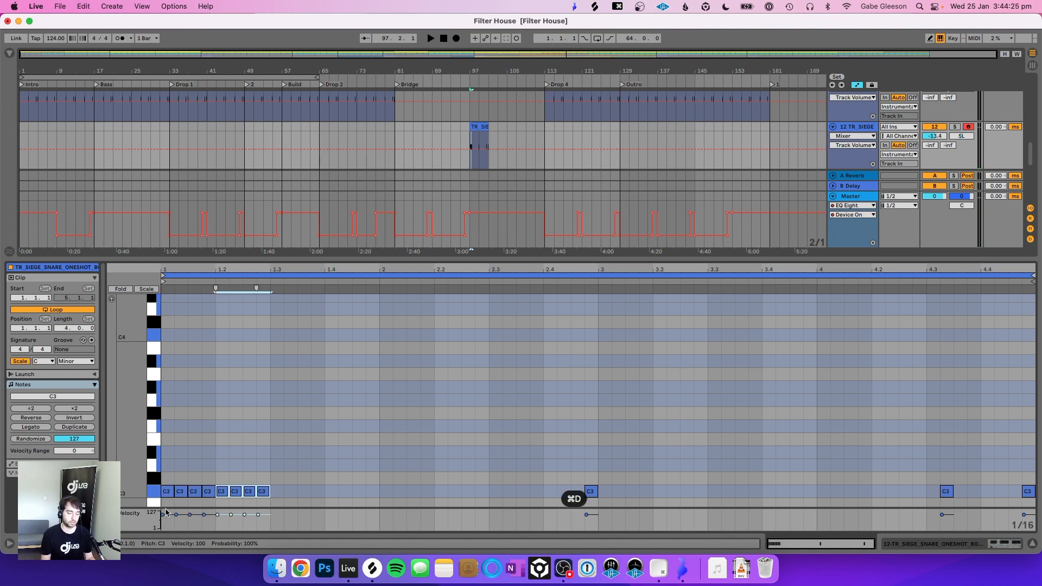
{"action": "key", "text": "super+z"}
{"action": "mouse_move", "coordinate": [1031, 275]}
{"action": "left_mouse_down"}
{"action": "mouse_move", "coordinate": [388, 288]}
{"action": "mouse_move", "coordinate": [217, 307]}
{"action": "left_mouse_up"}
{"action": "key", "text": "space"}
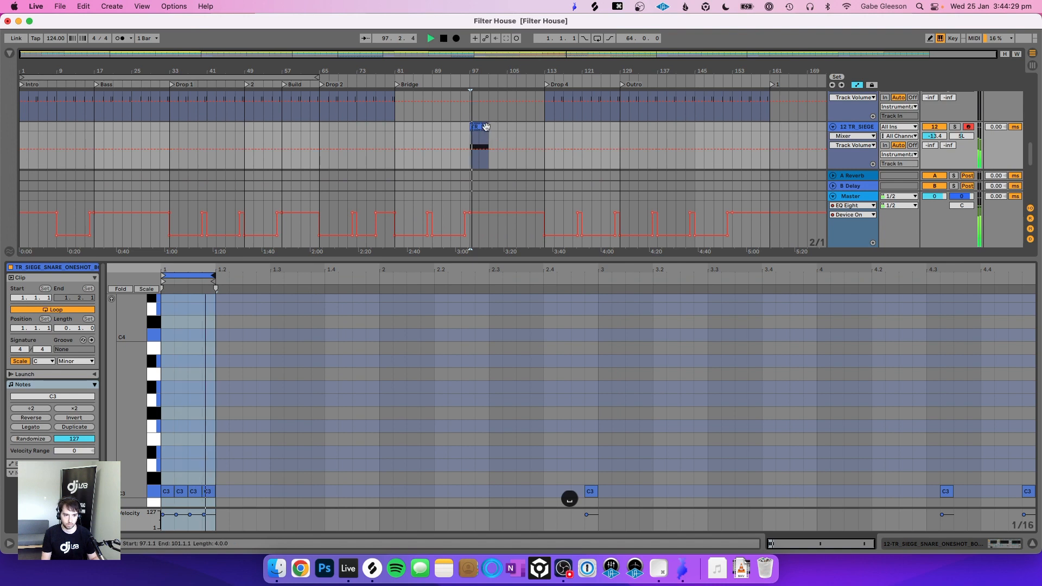
{"action": "left_click_drag", "start_coordinate": [488, 128], "coordinate": [544, 131]}
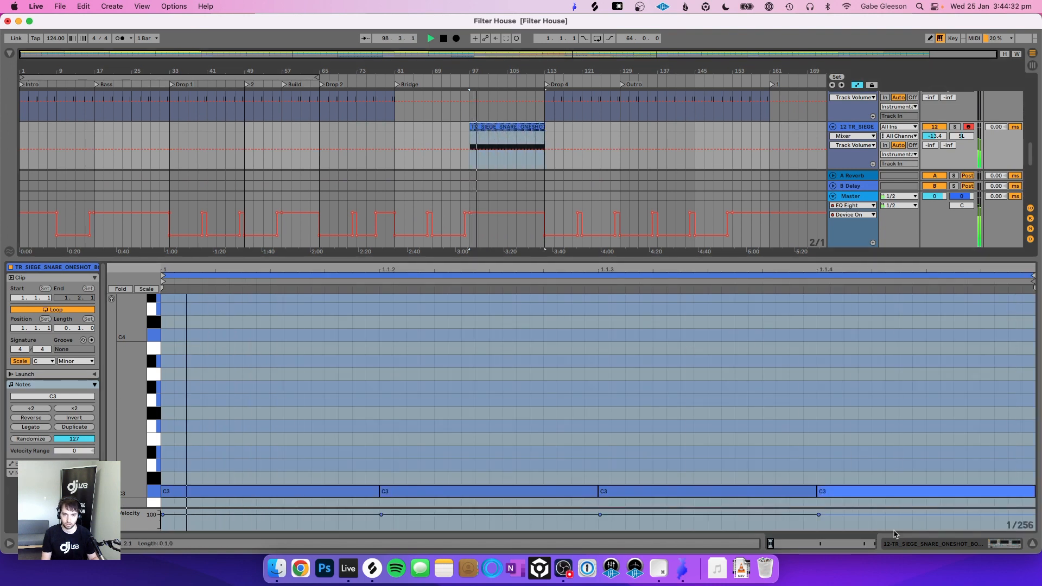
Step: Set the snare roll track's volume to -15.3 dB and solo the track
{"action": "left_click", "coordinate": [935, 544]}
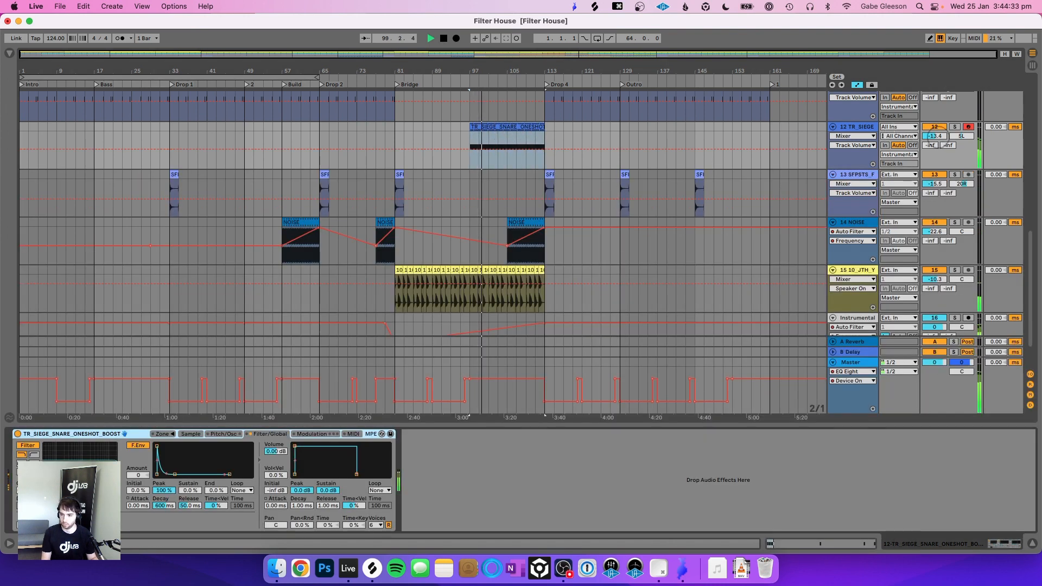
{"action": "left_click_drag", "start_coordinate": [936, 136], "coordinate": [936, 142]}
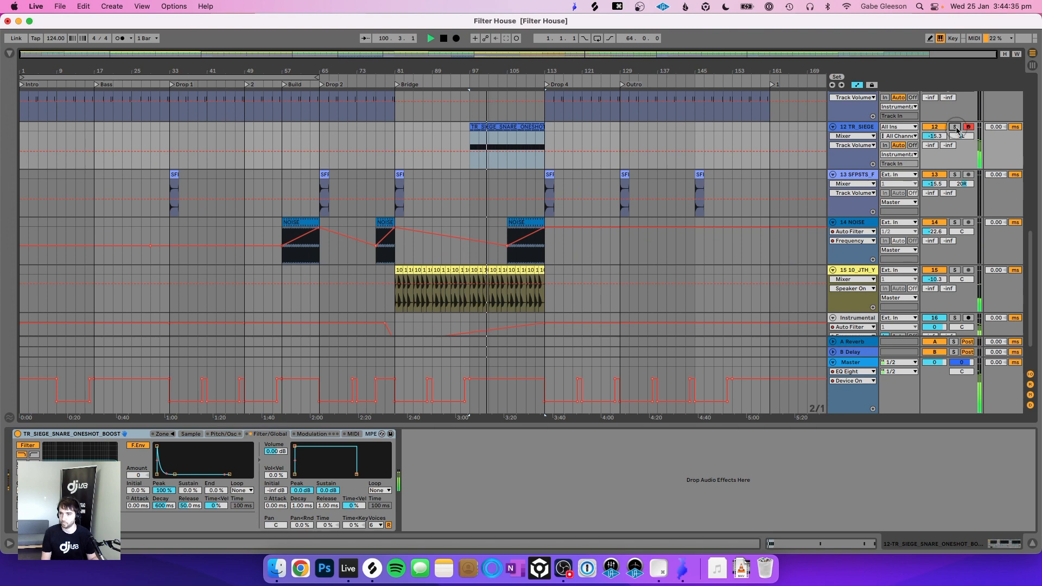
{"action": "left_click", "coordinate": [955, 127]}
Step: Set the snare roll's first note to velocity 1 and its second note to velocity 57, and play the clip
{"action": "left_click", "coordinate": [804, 545]}
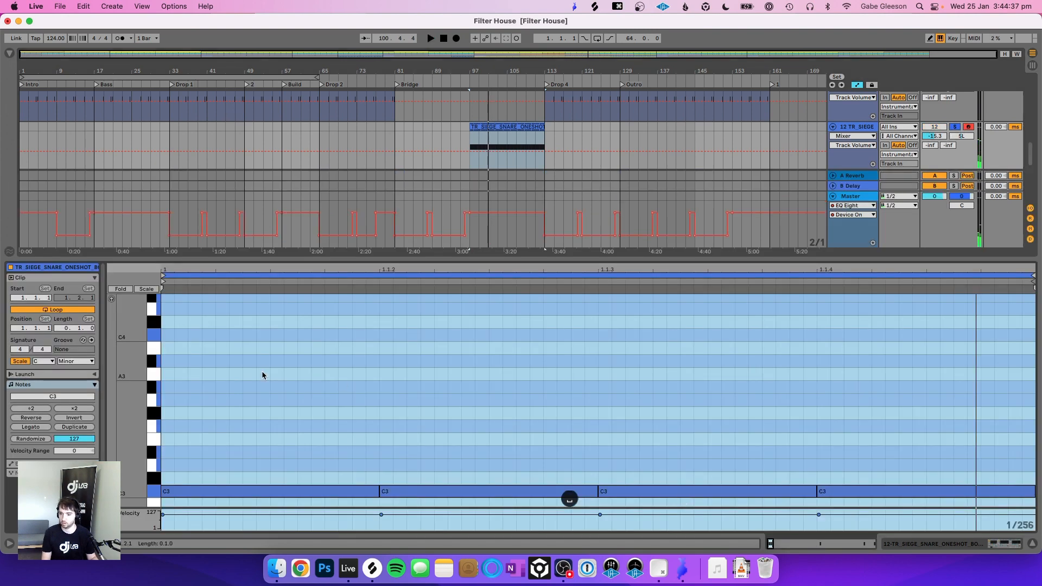
{"action": "left_click", "coordinate": [166, 526]}
{"action": "key", "text": "space"}
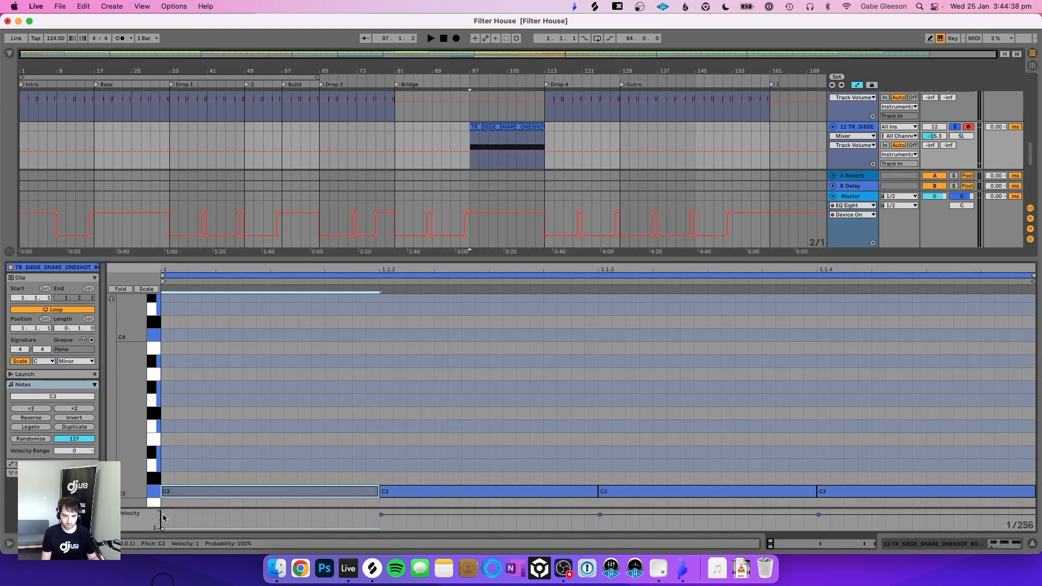
{"action": "left_click", "coordinate": [382, 516]}
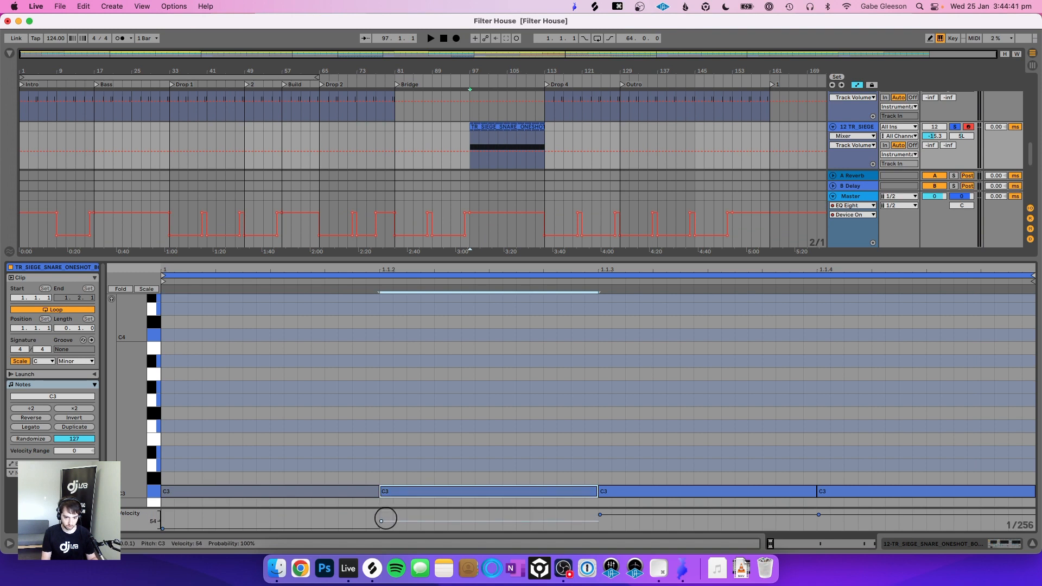
{"action": "key", "text": "space"}
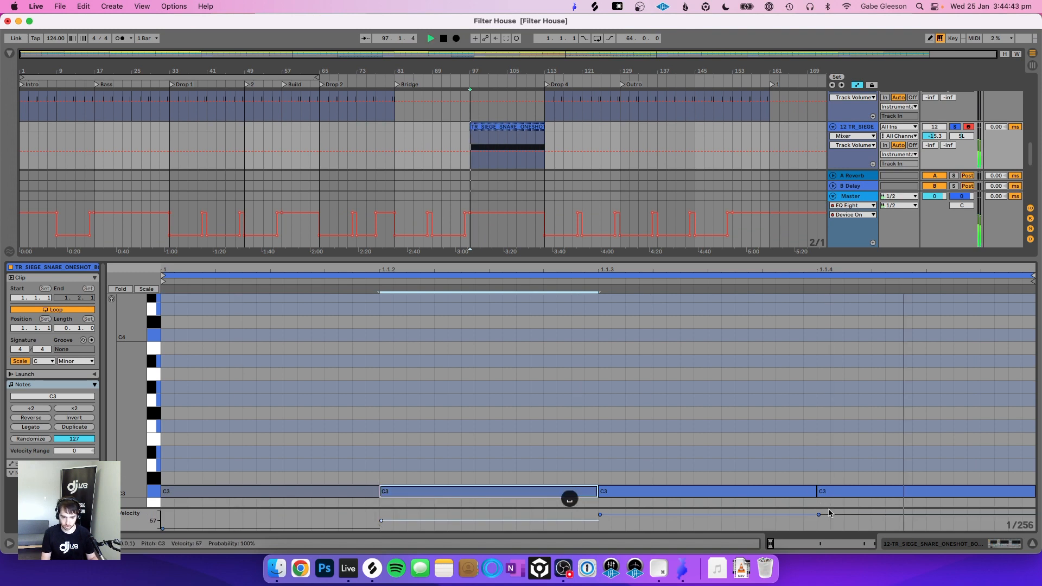
{"action": "left_click_drag", "start_coordinate": [827, 515], "coordinate": [830, 515]}
Step: Set the snare roll sampler's Vol<Vel amount to 16% and unsolo the track
{"action": "left_click", "coordinate": [931, 544]}
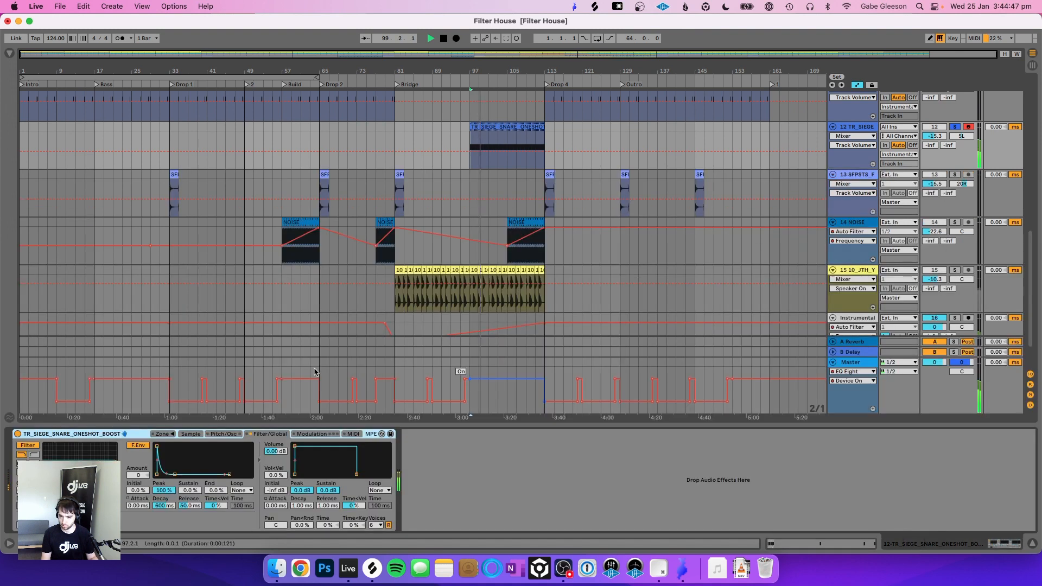
{"action": "key", "text": "space"}
{"action": "left_click_drag", "start_coordinate": [277, 475], "coordinate": [276, 475]}
{"action": "key", "text": "space"}
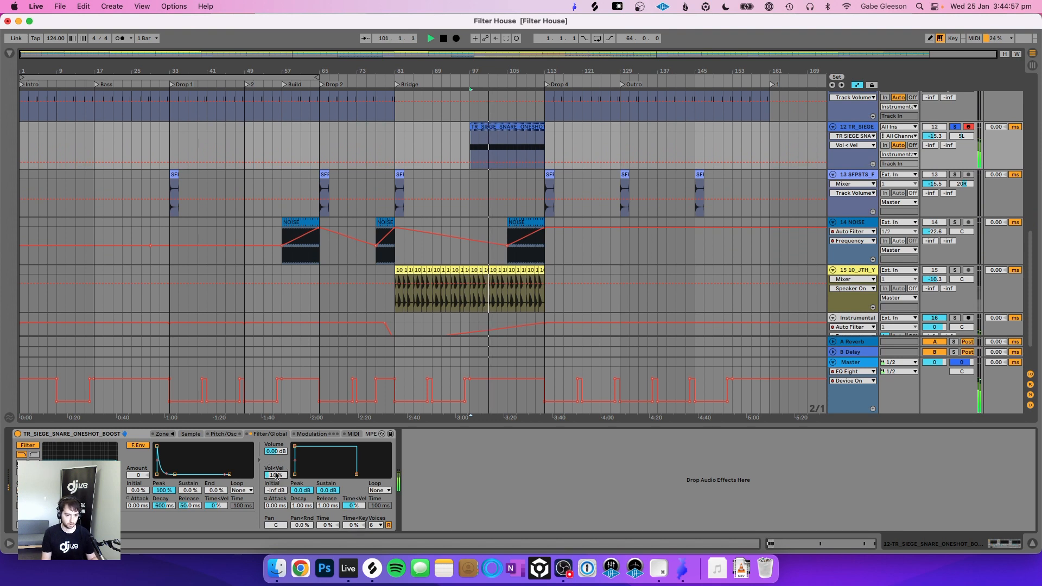
{"action": "left_click", "coordinate": [955, 127]}
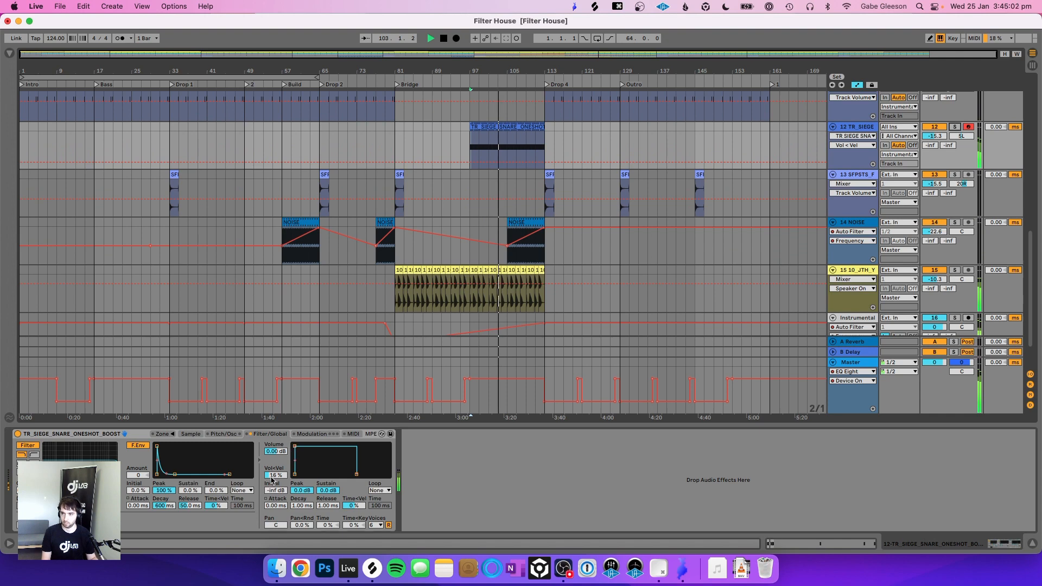
Step: Fine-tune the sampler's Vol<Vel amount to 15% and set the snare roll track's volume to -14.7 dB
{"action": "left_click_drag", "start_coordinate": [274, 475], "coordinate": [273, 480]}
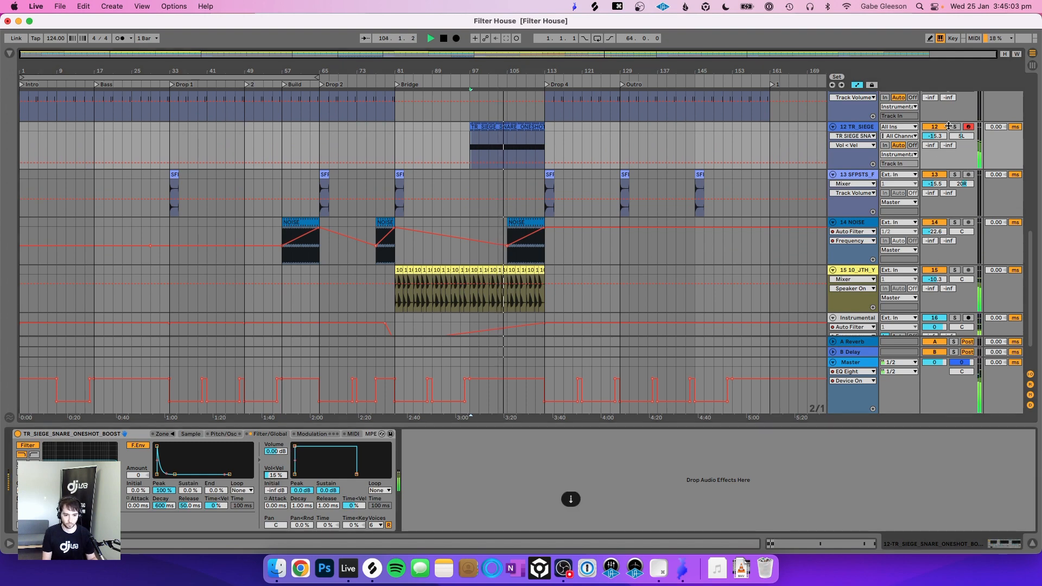
{"action": "left_click_drag", "start_coordinate": [937, 139], "coordinate": [938, 136]}
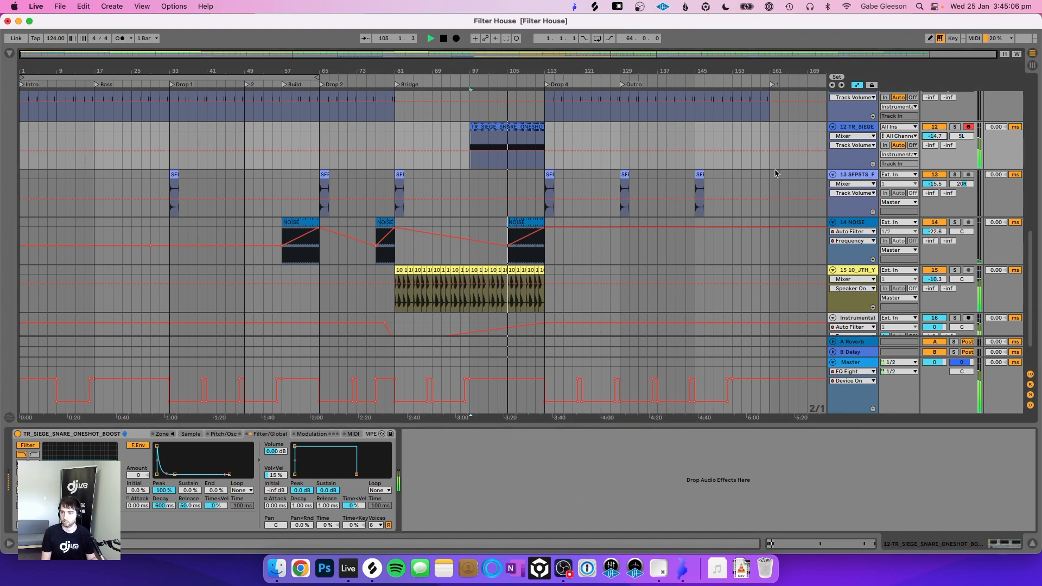
{"action": "scroll", "coordinate": [754, 181], "scroll_direction": "up", "scroll_amount": 4}
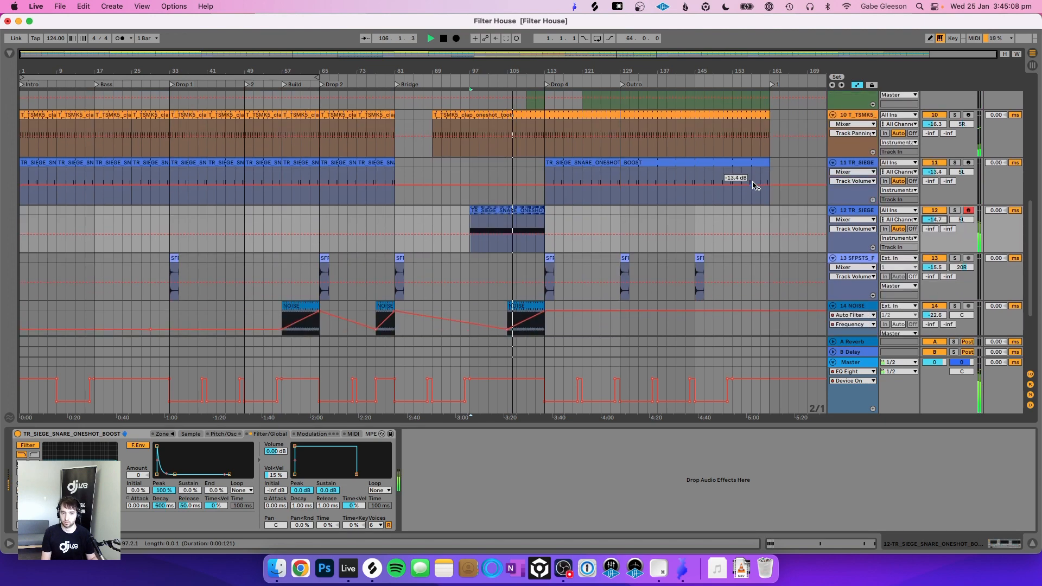
Step: Add an EQ Eight to the snare roll track and inspect the snare's spectrum in its enlarged display during playback
{"action": "left_click", "coordinate": [9, 54]}
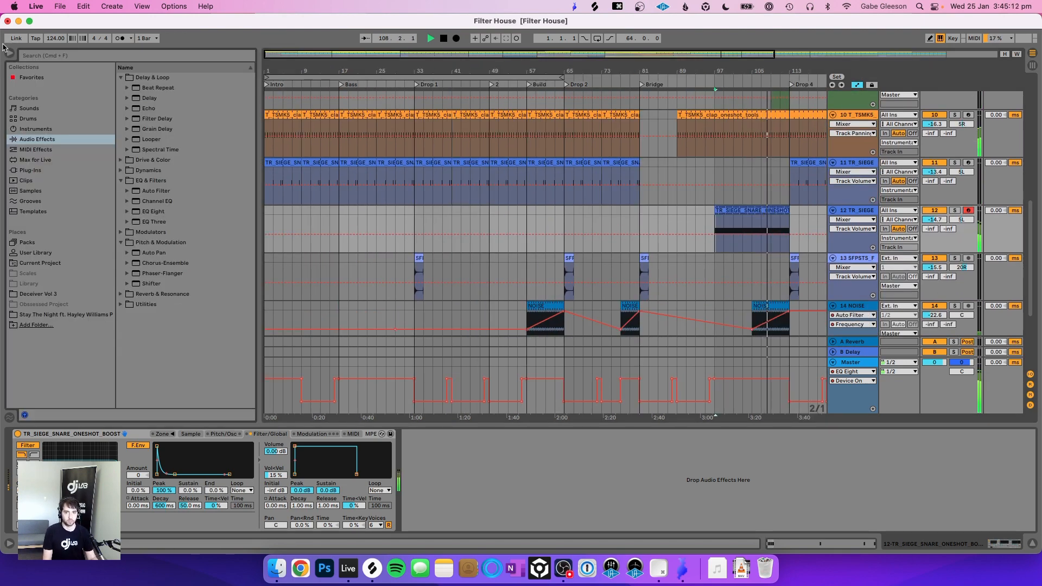
{"action": "left_click", "coordinate": [155, 214]}
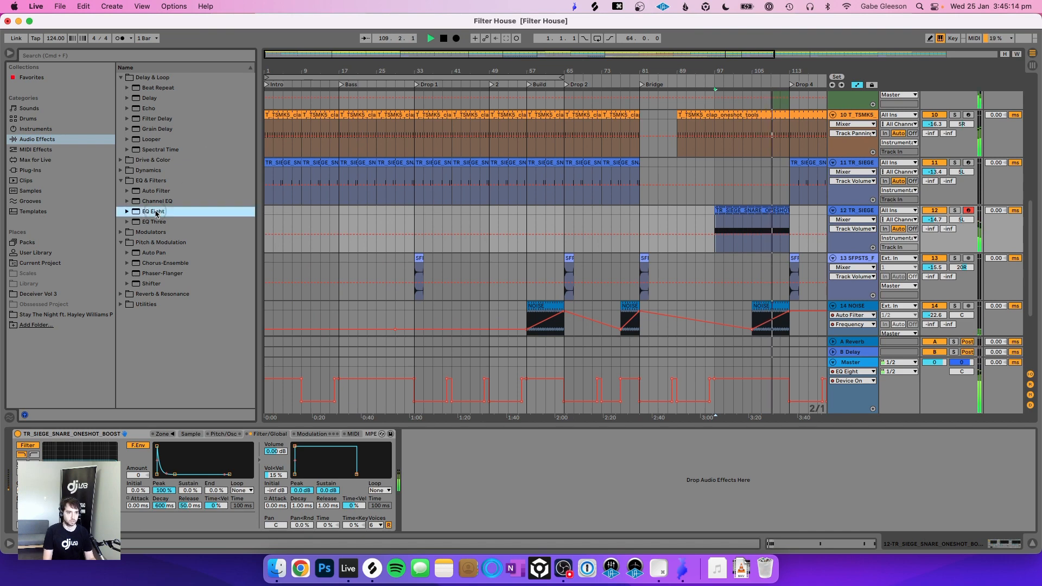
{"action": "left_click", "coordinate": [9, 53]}
{"action": "key", "text": "space"}
{"action": "left_click", "coordinate": [415, 433]}
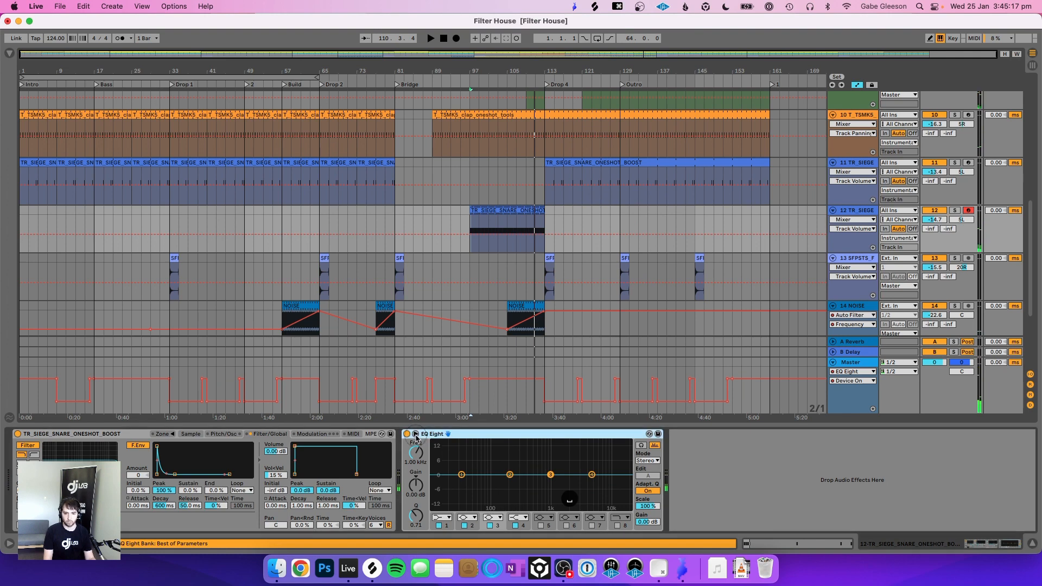
{"action": "key", "text": "space"}
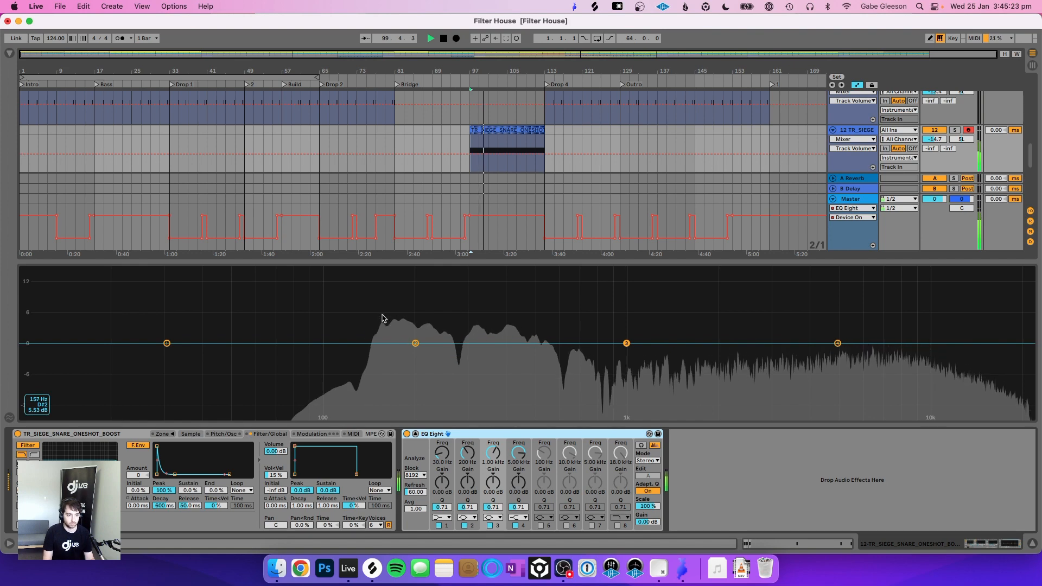
{"action": "left_click", "coordinate": [416, 434]}
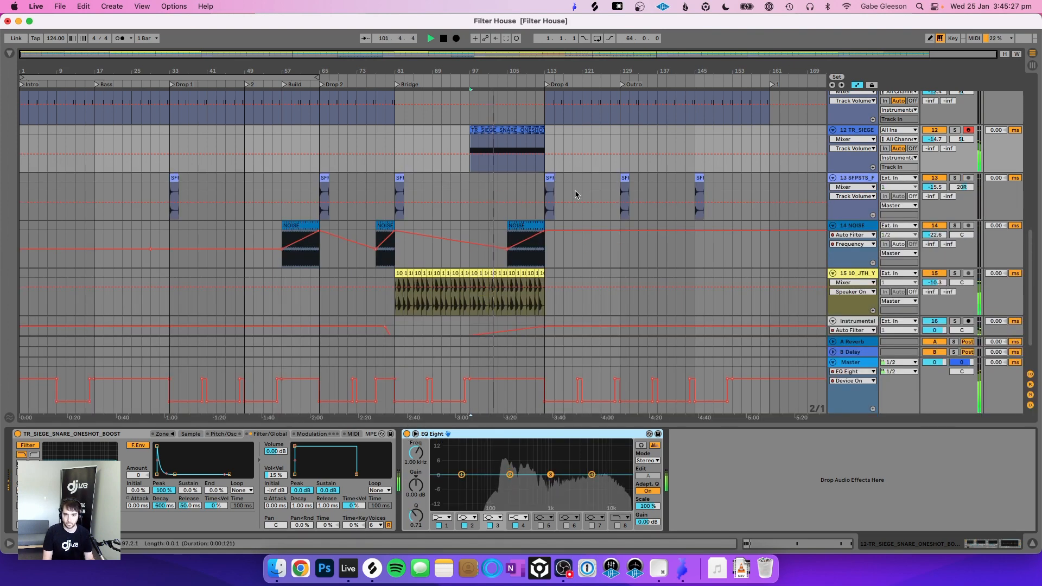
Step: Examine the bass notes in the Wavetable clip at bar 97, and return to the track's devices
{"action": "scroll", "coordinate": [576, 194], "scroll_direction": "up", "scroll_amount": 10}
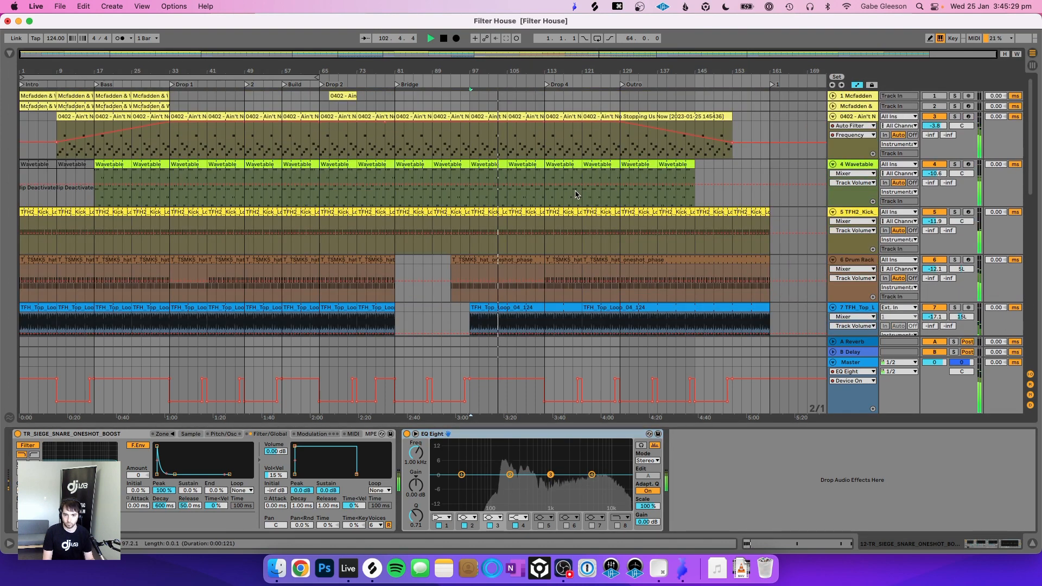
{"action": "left_click", "coordinate": [495, 165]}
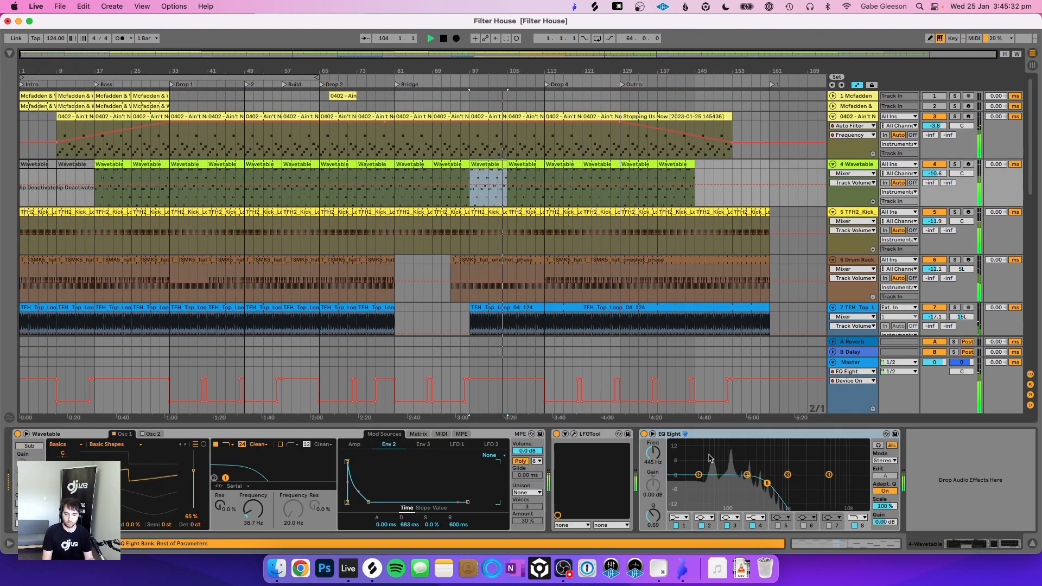
{"action": "key", "text": "Tab"}
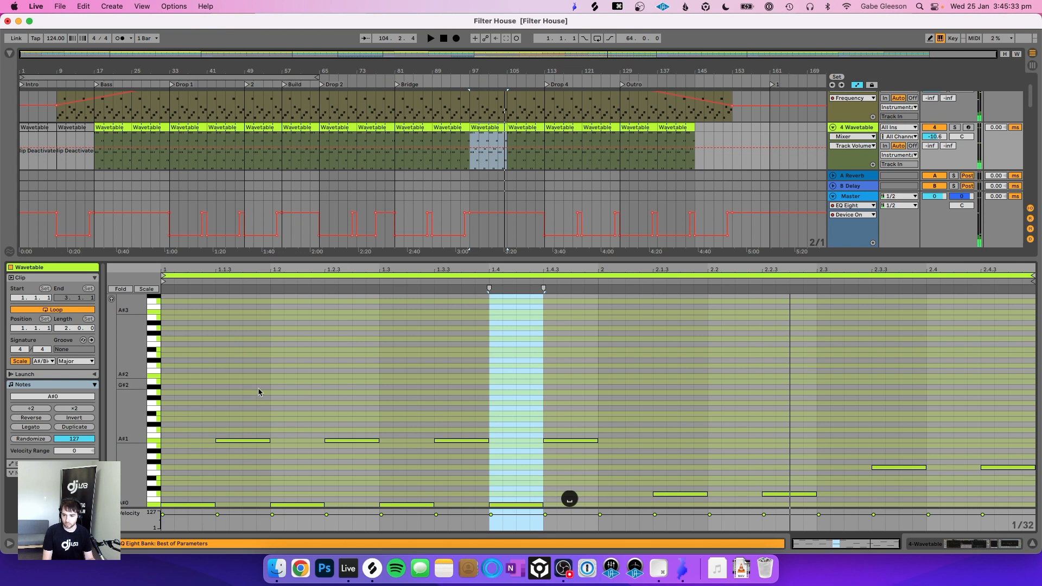
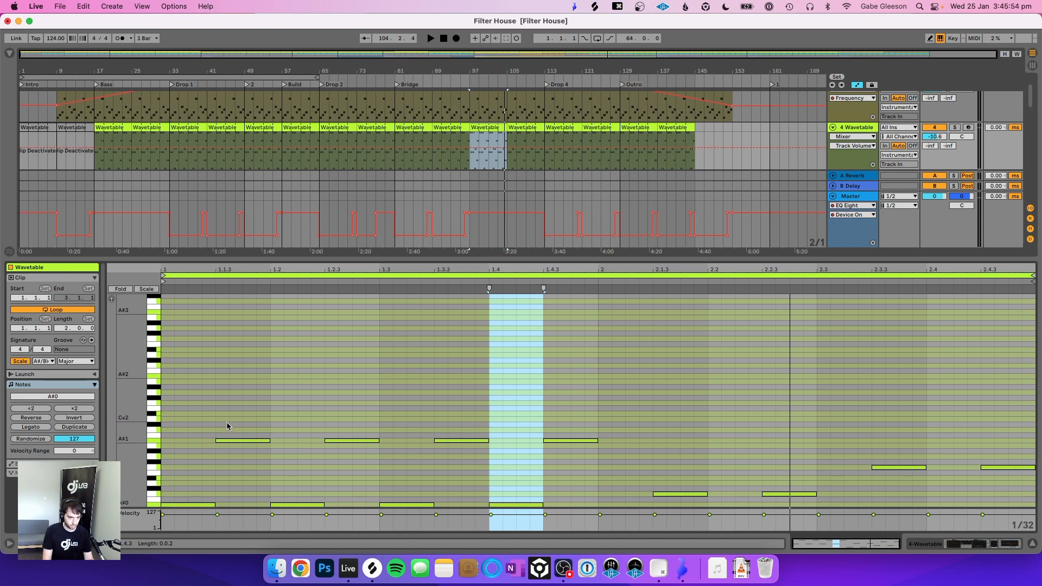
{"action": "left_click", "coordinate": [934, 547]}
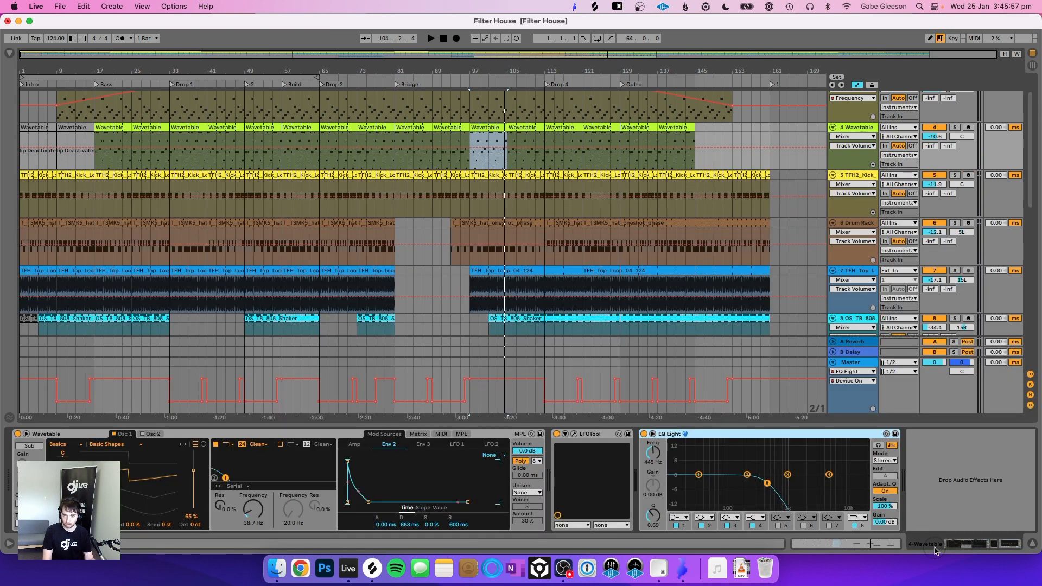
Step: Play the snare roll with its EQ spectrum enlarged and transpose its sampler by -1 st
{"action": "key", "text": "space"}
{"action": "scroll", "coordinate": [551, 199], "scroll_direction": "down", "scroll_amount": 10}
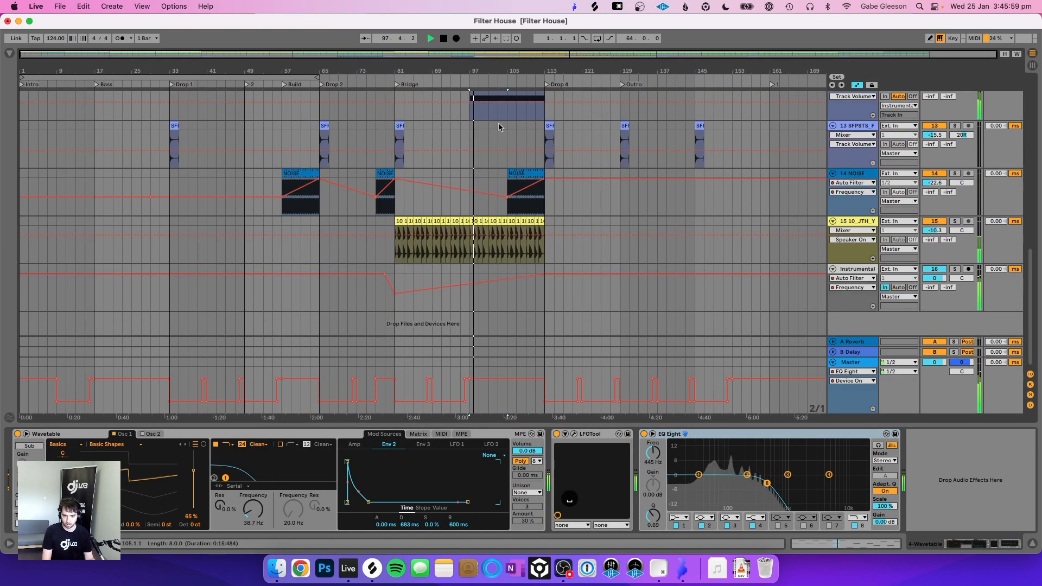
{"action": "scroll", "coordinate": [550, 199], "scroll_direction": "up", "scroll_amount": 3}
{"action": "left_click", "coordinate": [486, 115]}
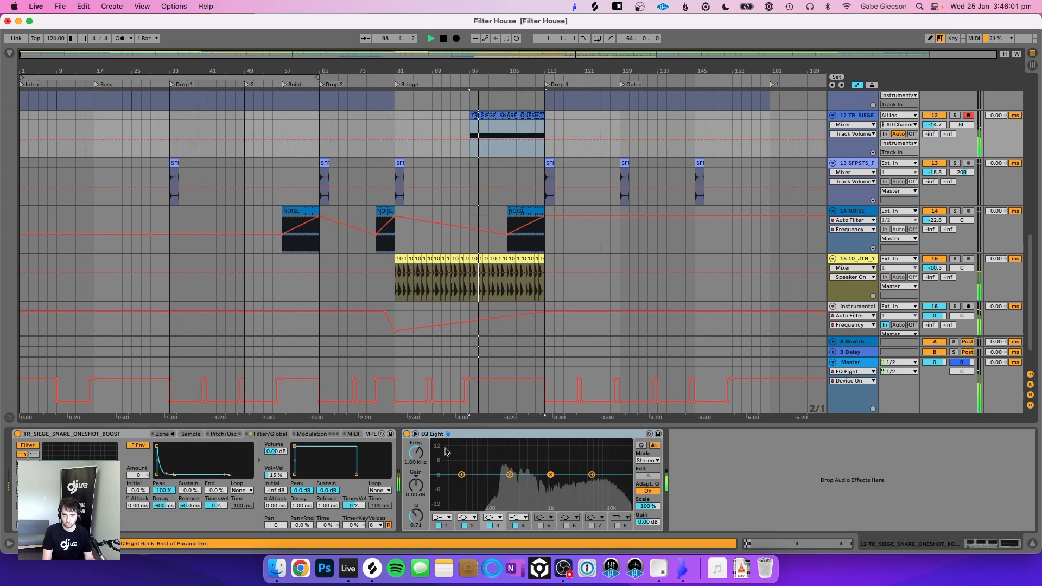
{"action": "left_click", "coordinate": [415, 434]}
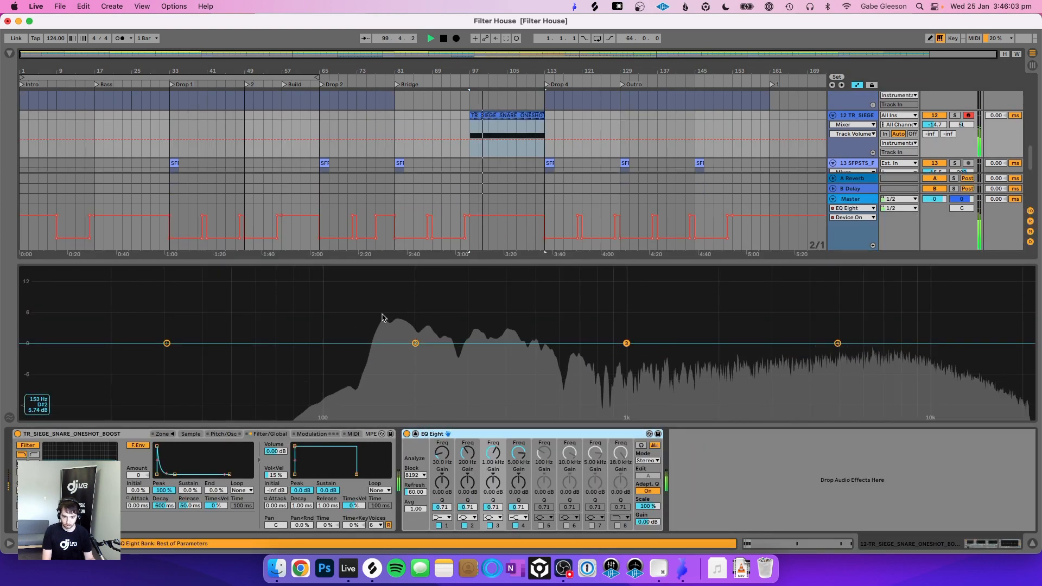
{"action": "left_click", "coordinate": [219, 434]}
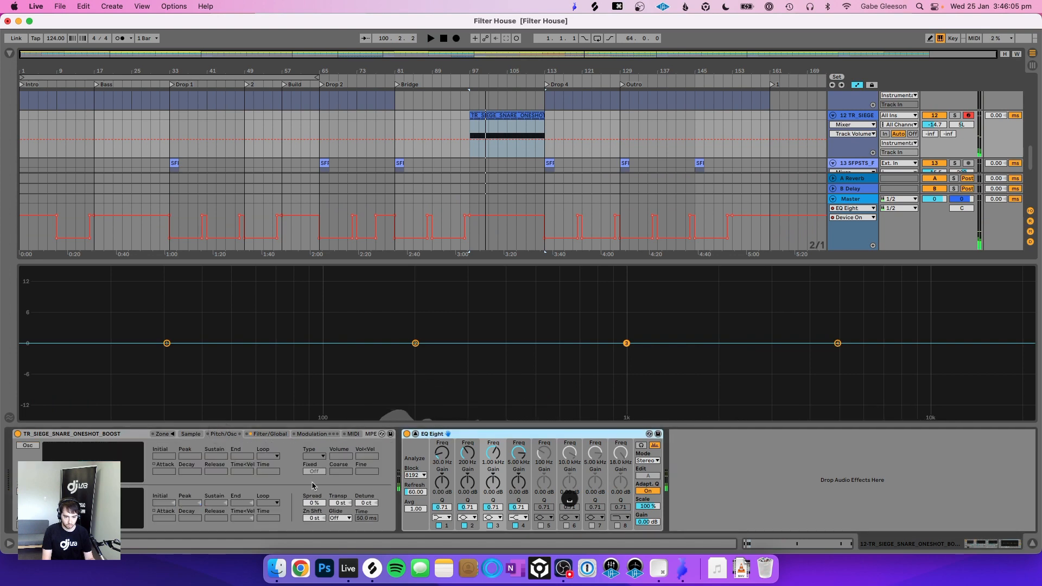
{"action": "left_click_drag", "start_coordinate": [341, 506], "coordinate": [341, 510]}
{"action": "key", "text": "space"}
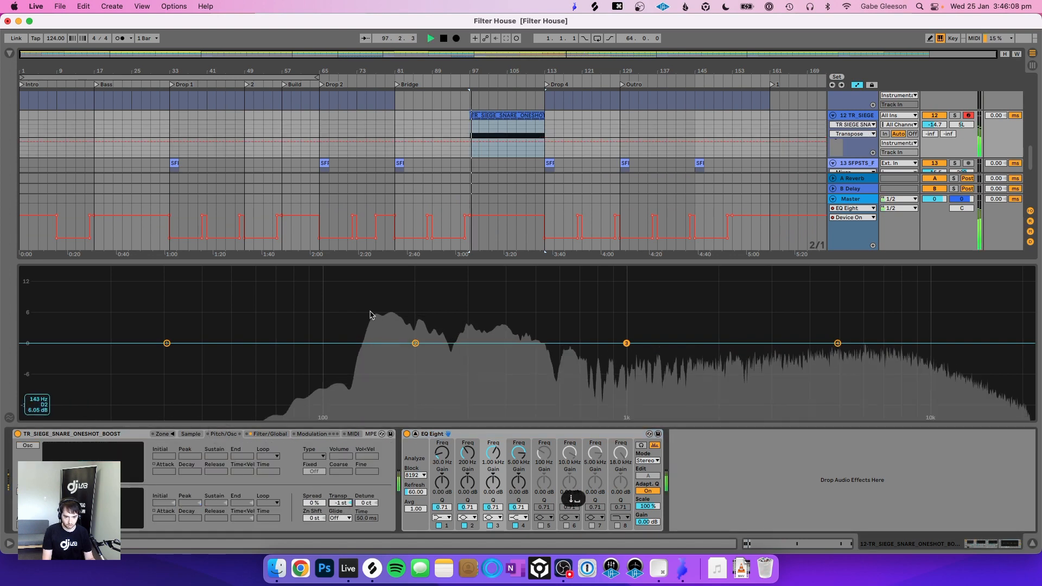
{"action": "left_click", "coordinate": [415, 434]}
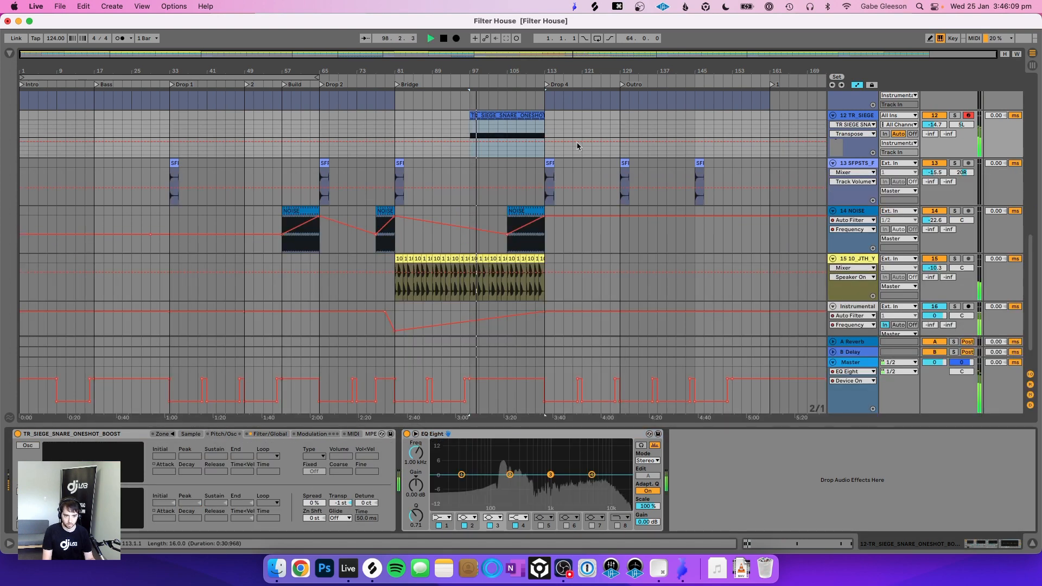
Step: Transpose the main snare track's sampler by -1 st to match the snare roll
{"action": "scroll", "coordinate": [581, 121], "scroll_direction": "up", "scroll_amount": 3}
{"action": "scroll", "coordinate": [580, 119], "scroll_direction": "up", "scroll_amount": 2}
{"action": "left_click", "coordinate": [559, 166]}
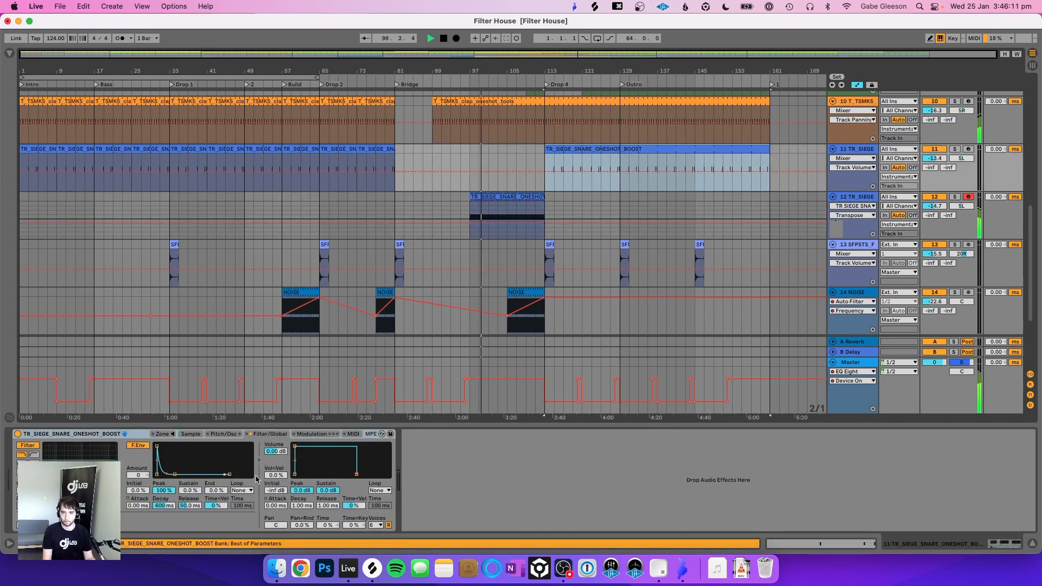
{"action": "left_click", "coordinate": [214, 436]}
{"action": "left_click_drag", "start_coordinate": [347, 500], "coordinate": [343, 506]}
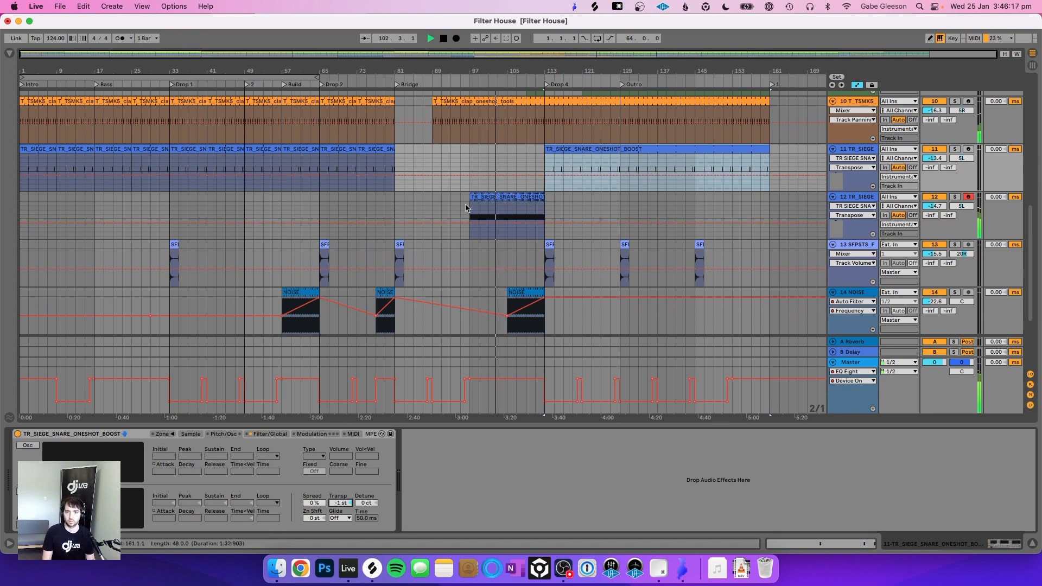
Step: Review the arrangement's tracks around the snare roll during playback of the Bridge build-up
{"action": "left_click", "coordinate": [504, 197]}
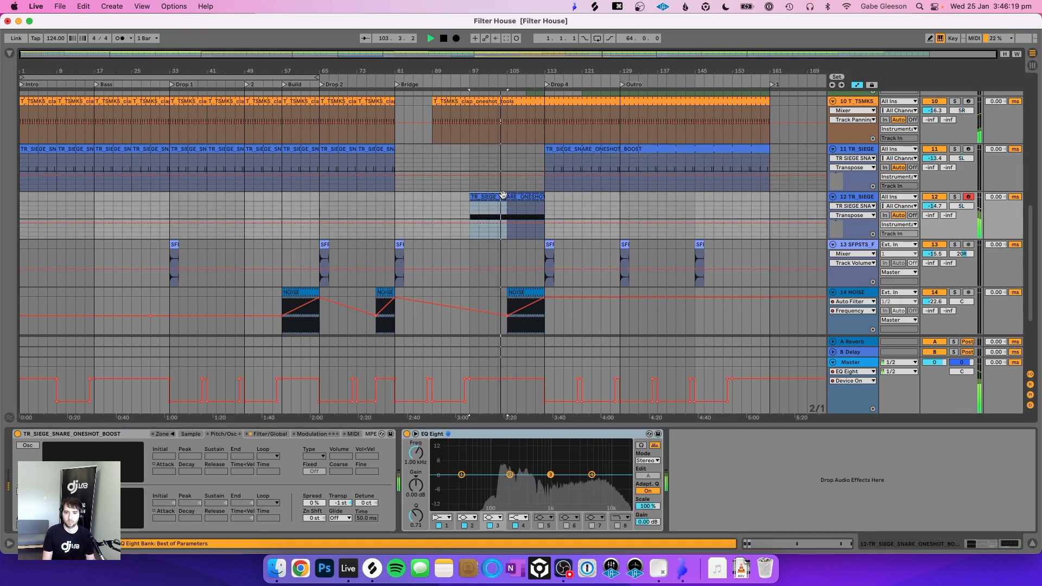
{"action": "scroll", "coordinate": [504, 197], "scroll_direction": "up", "scroll_amount": 6}
{"action": "scroll", "coordinate": [504, 197], "scroll_direction": "up", "scroll_amount": 3}
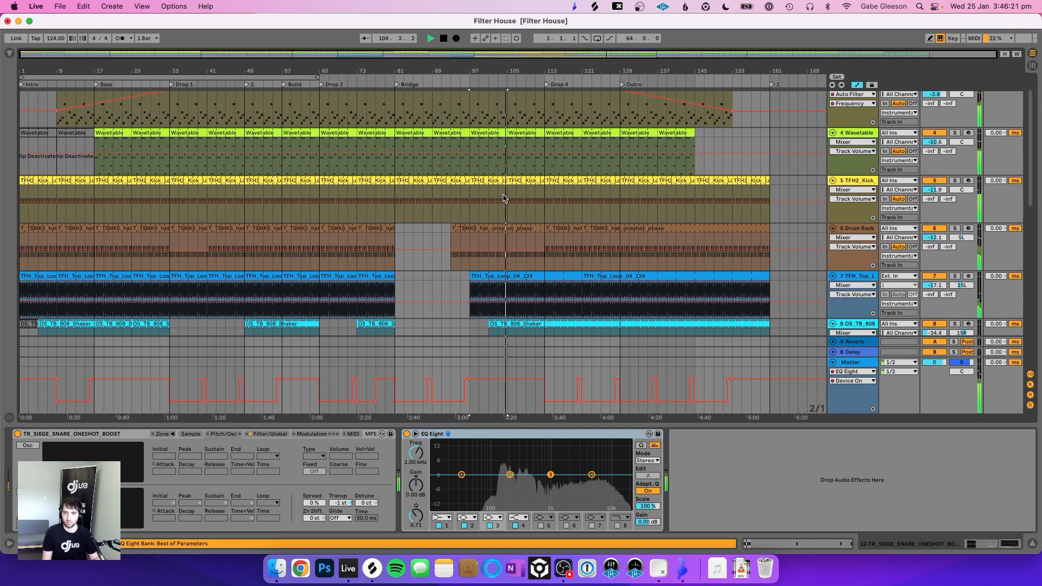
{"action": "scroll", "coordinate": [504, 197], "scroll_direction": "down", "scroll_amount": 3}
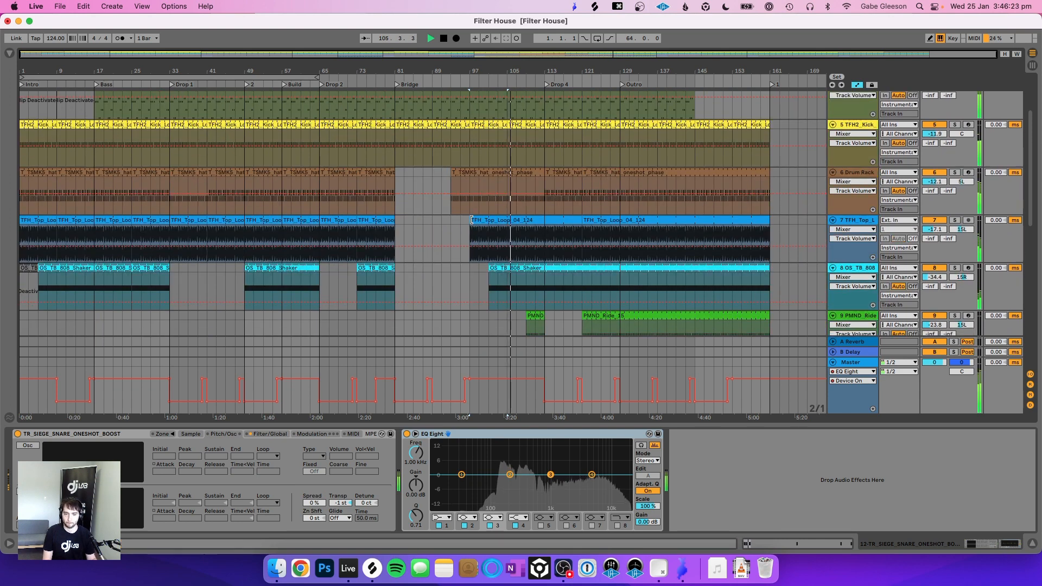
{"action": "scroll", "coordinate": [471, 220], "scroll_direction": "up", "scroll_amount": 5}
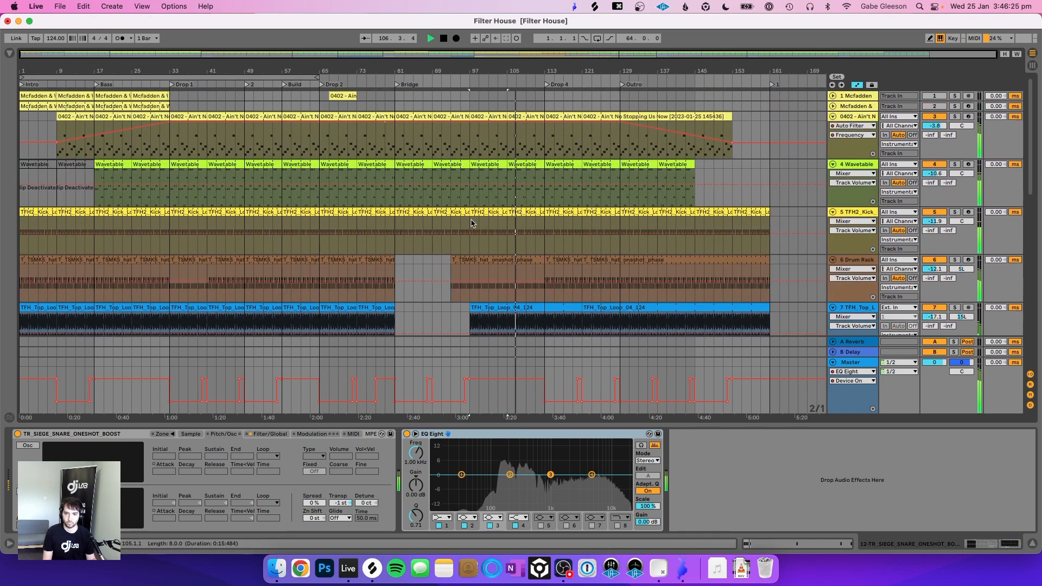
{"action": "scroll", "coordinate": [471, 220], "scroll_direction": "down", "scroll_amount": 15}
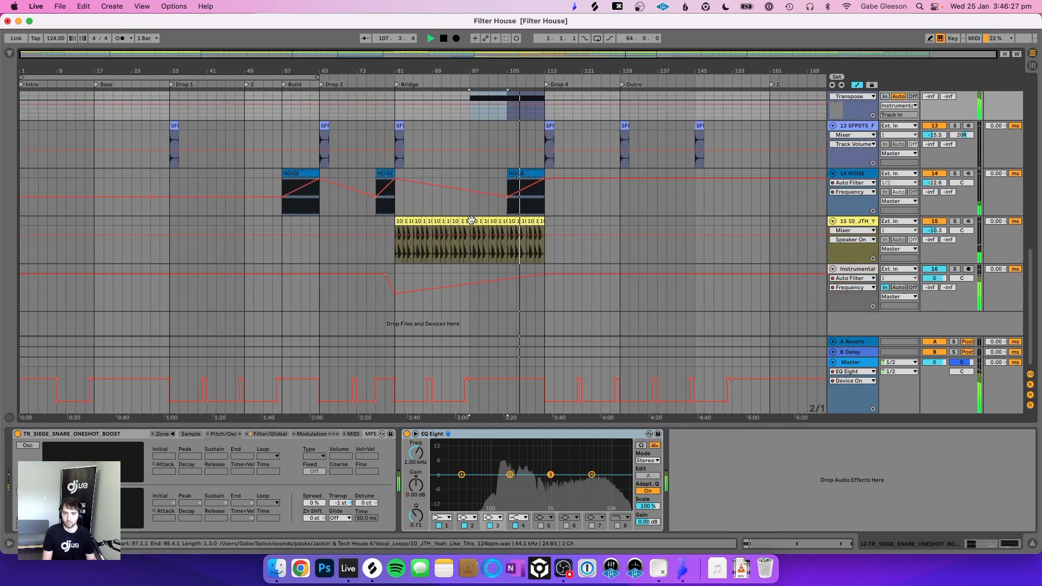
{"action": "scroll", "coordinate": [493, 214], "scroll_direction": "up", "scroll_amount": 3}
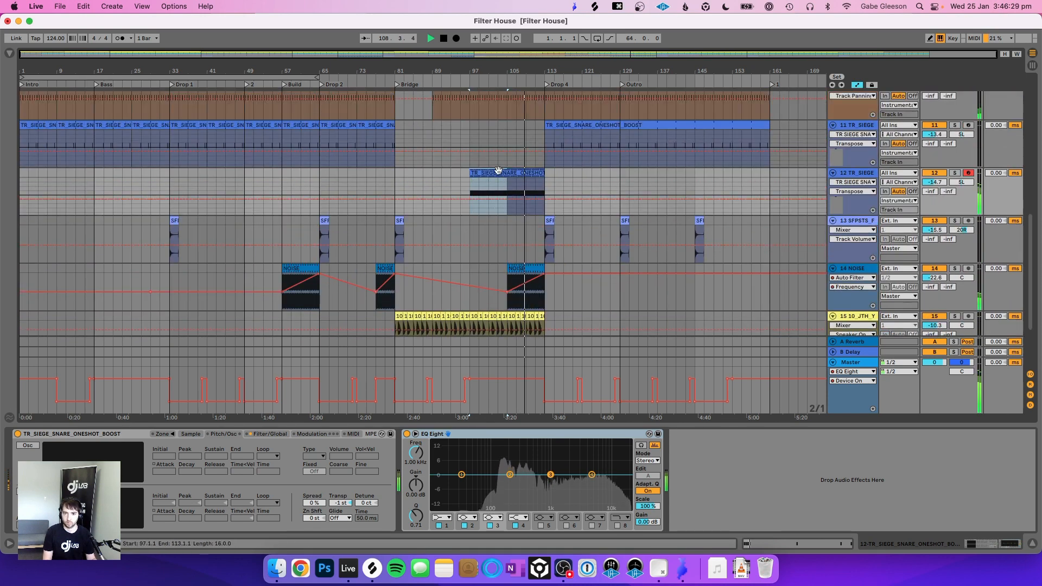
Step: Extend the snare roll clip's loop to one bar by duplicating its looped notes twice
{"action": "key", "text": "shift+Tab"}
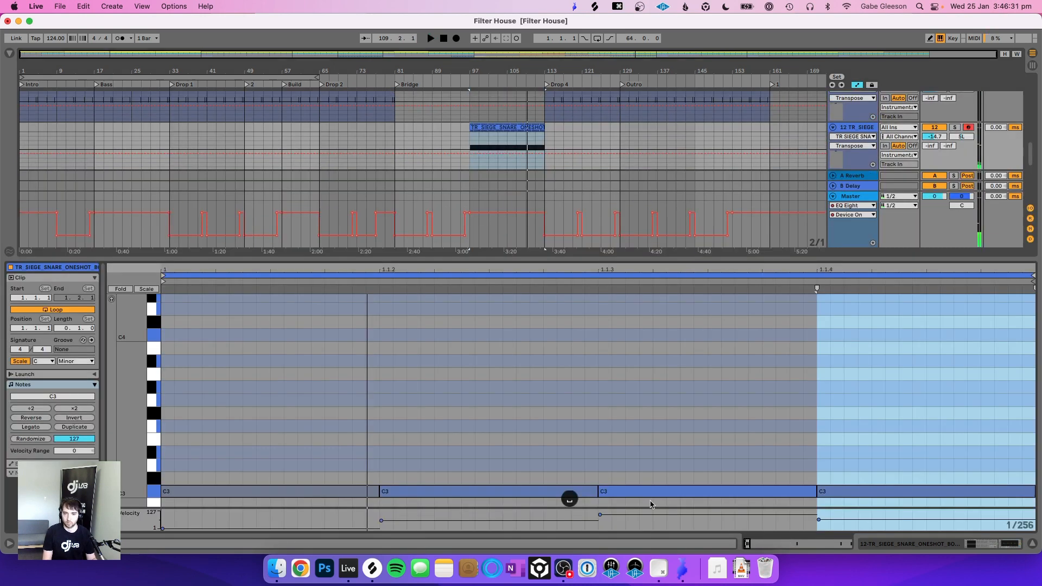
{"action": "left_click", "coordinate": [410, 277]}
{"action": "key", "text": "super+d"}
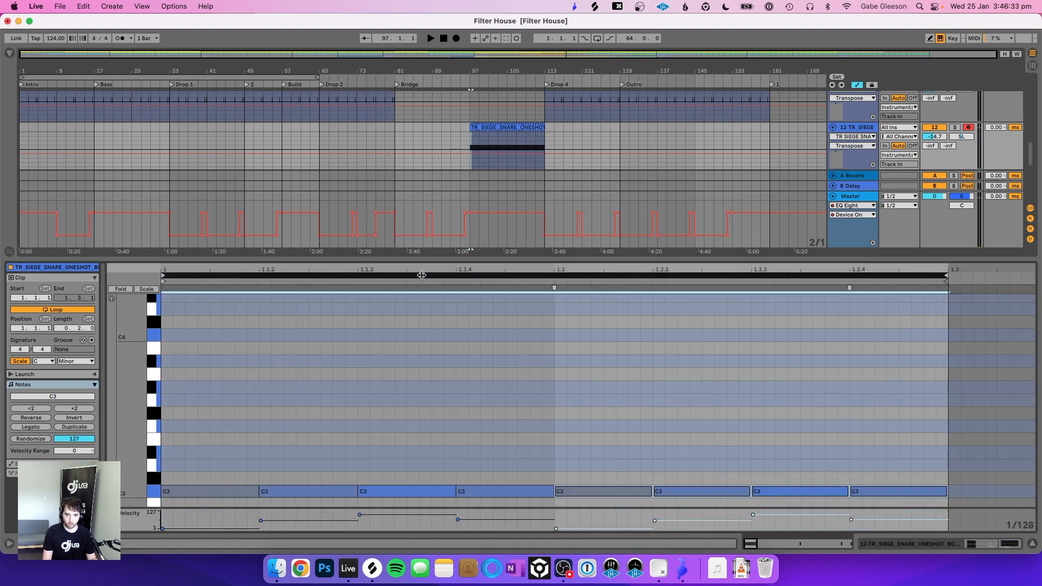
{"action": "key", "text": "super+d"}
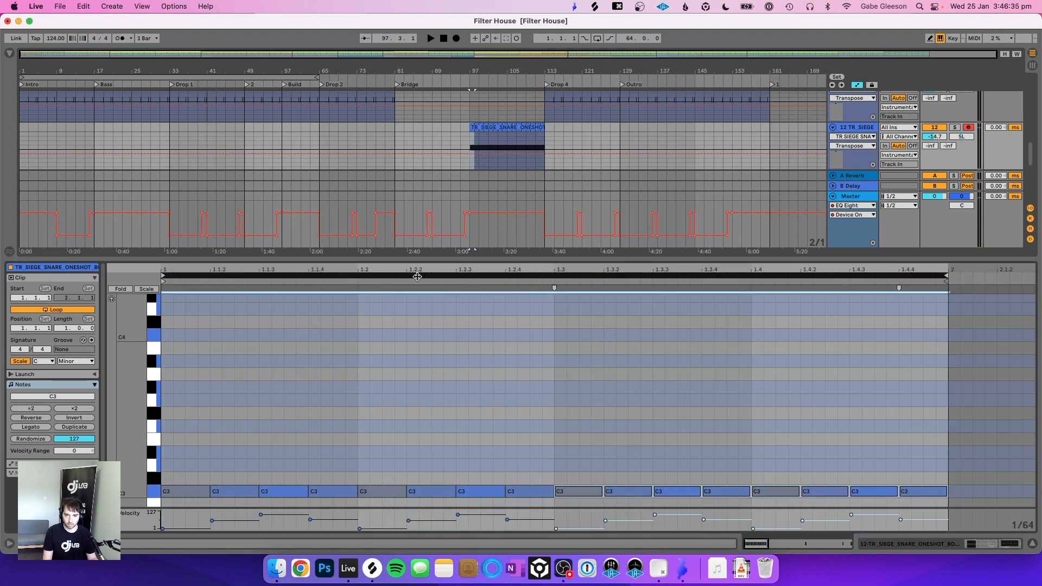
Step: Deactivate the snare roll notes at 1.1.4 and 1.2.2 while the clip plays
{"action": "left_click_drag", "start_coordinate": [345, 461], "coordinate": [335, 513]}
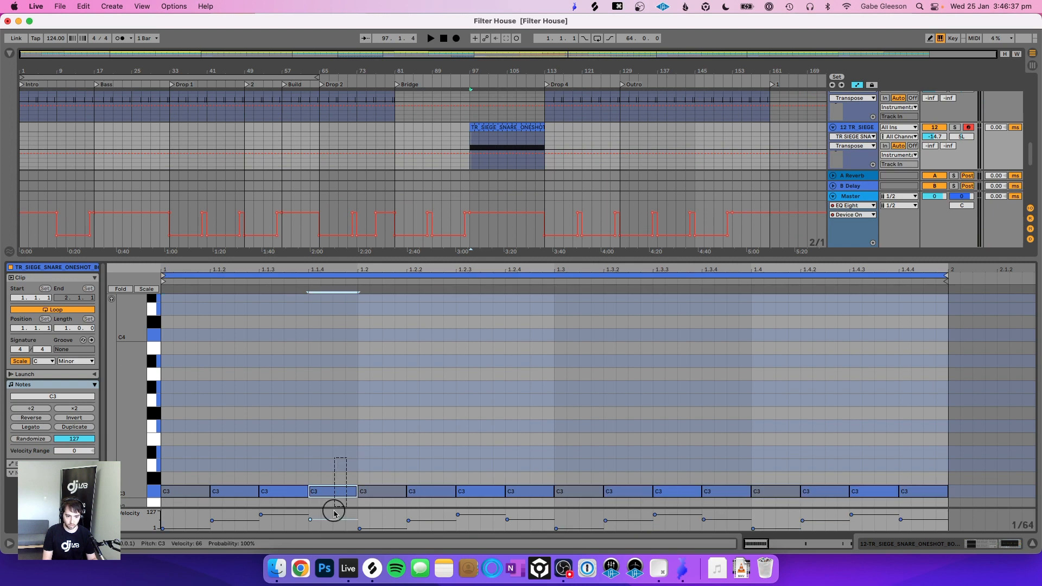
{"action": "key", "text": "space"}
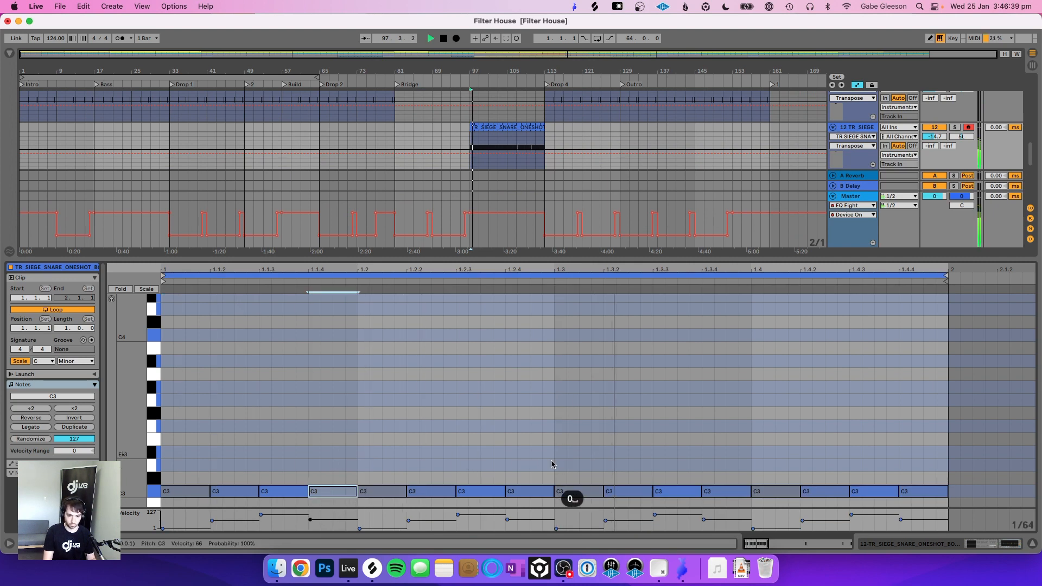
{"action": "left_click", "coordinate": [527, 462]}
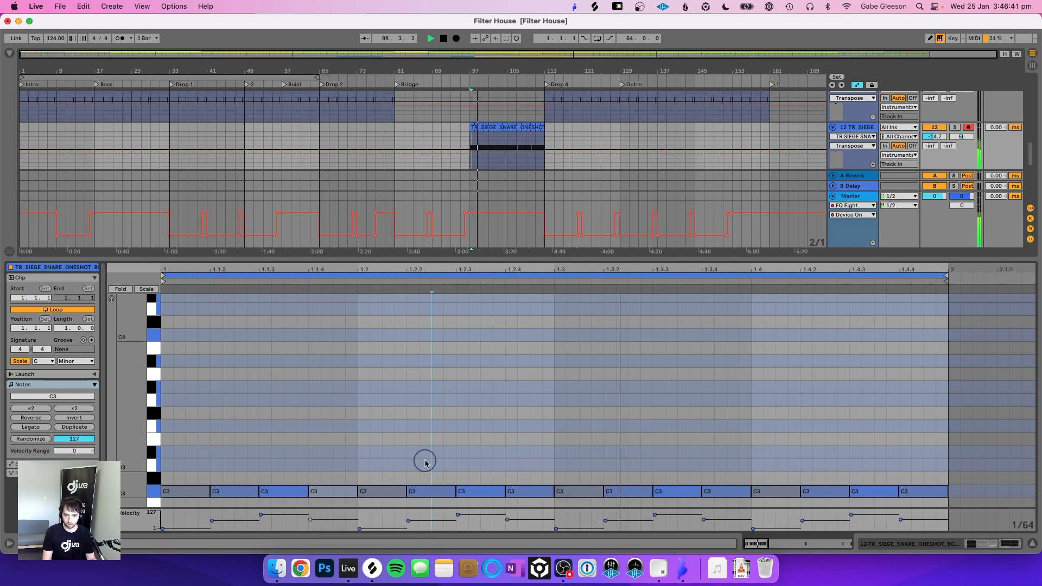
{"action": "left_click", "coordinate": [422, 522]}
{"action": "key", "text": "0"}
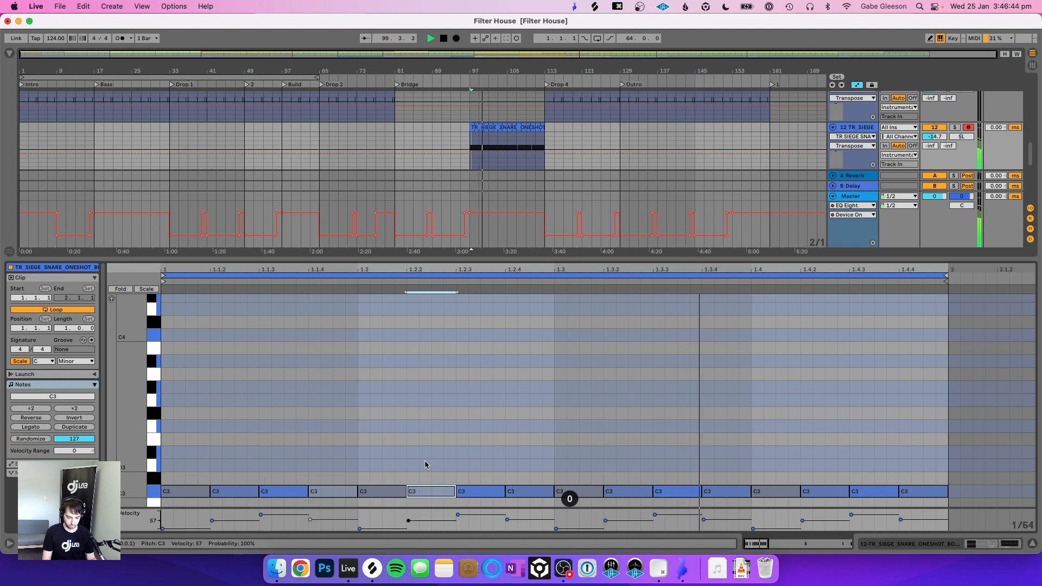
Step: Deactivate the snare roll note at 1.4, and try the note at 1.3.4 deactivated before reactivating it
{"action": "left_click", "coordinate": [723, 520]}
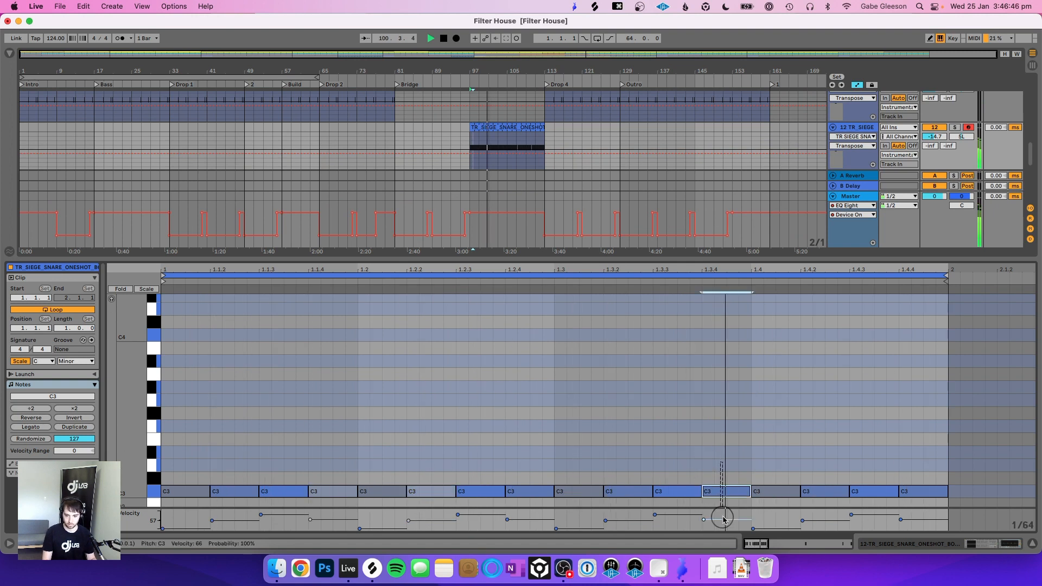
{"action": "key", "text": "0"}
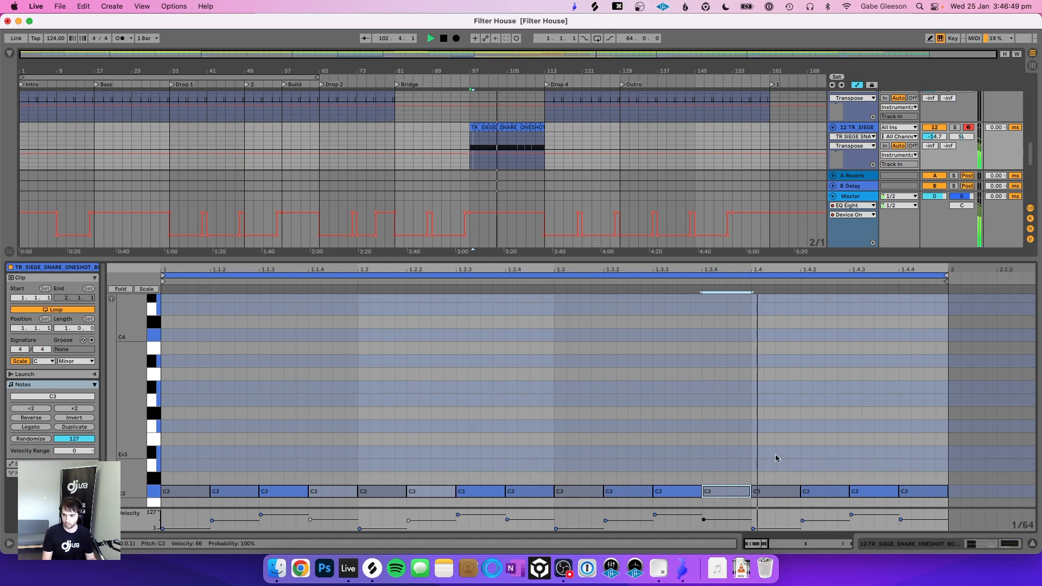
{"action": "left_click", "coordinate": [775, 524]}
{"action": "key", "text": "0"}
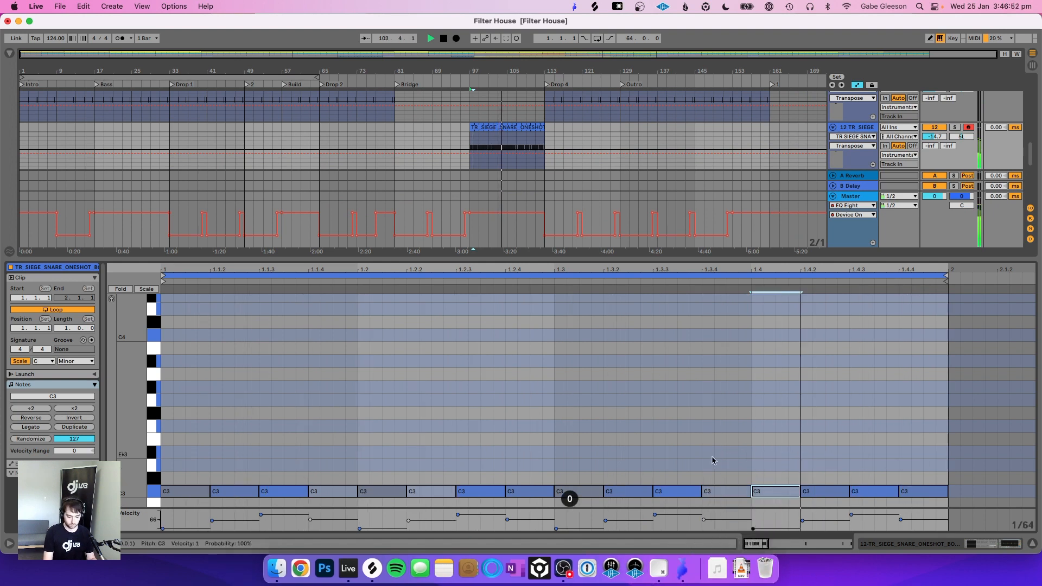
{"action": "left_click", "coordinate": [715, 524]}
{"action": "key", "text": "0"}
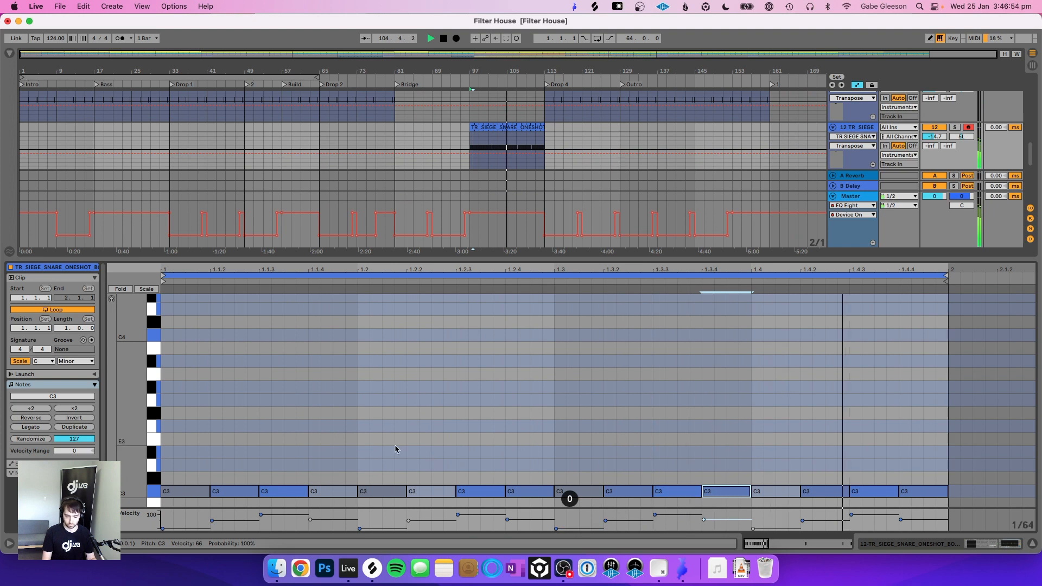
Step: Reactivate the snare roll note at 1.2.2 and duplicate the loop to extend the clip to two bars
{"action": "left_click", "coordinate": [419, 522]}
{"action": "key", "text": "0"}
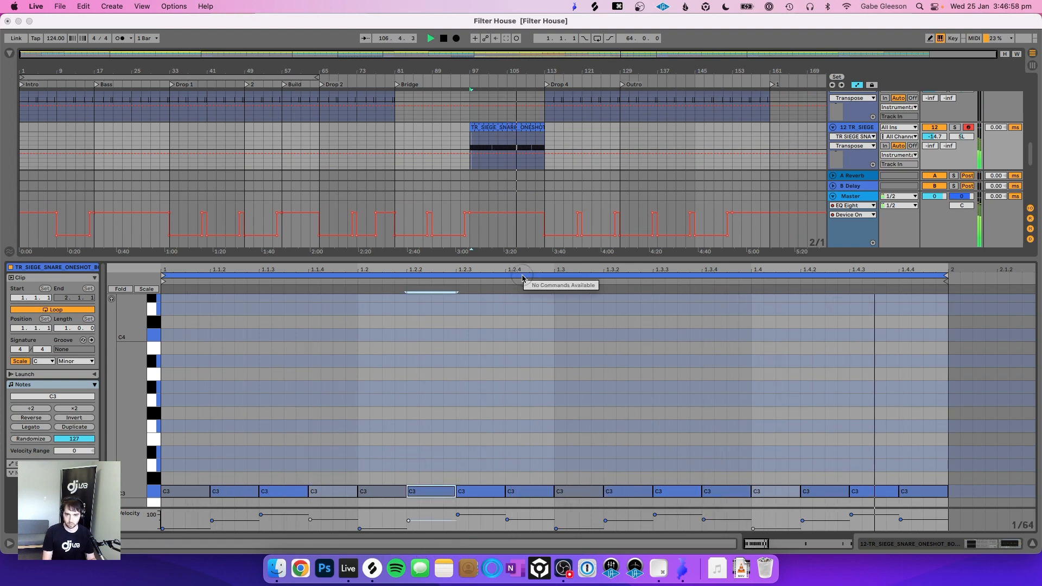
{"action": "left_click", "coordinate": [528, 277]}
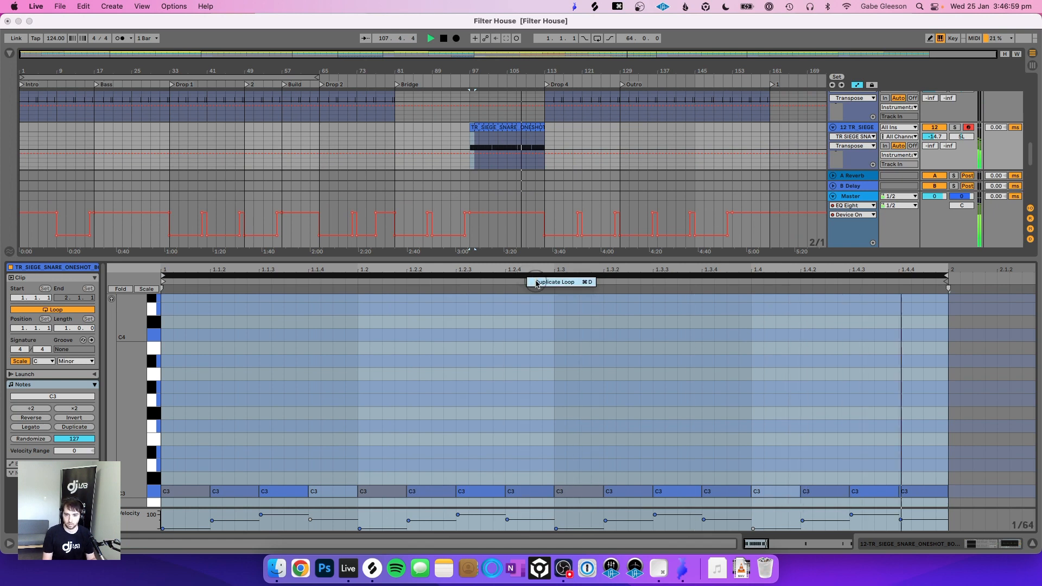
{"action": "key", "text": "super+d"}
Step: Restart playback of the snare roll, reactivate the note at 2.1.4 and deactivate the note at 2.1.3
{"action": "left_click", "coordinate": [592, 409]}
{"action": "key", "text": "space"}
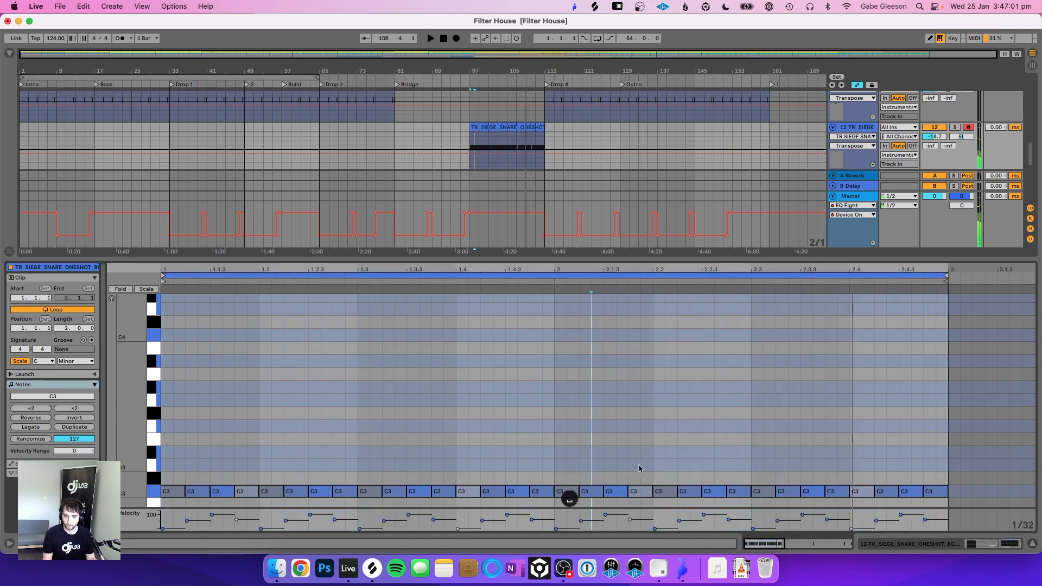
{"action": "key", "text": "space"}
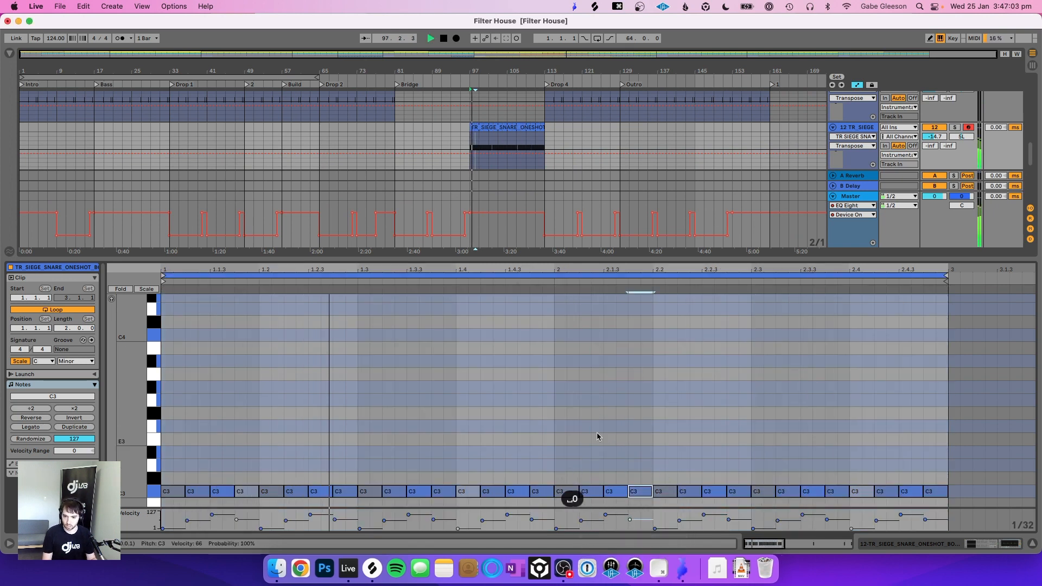
{"action": "left_click", "coordinate": [611, 493]}
{"action": "key", "text": "0"}
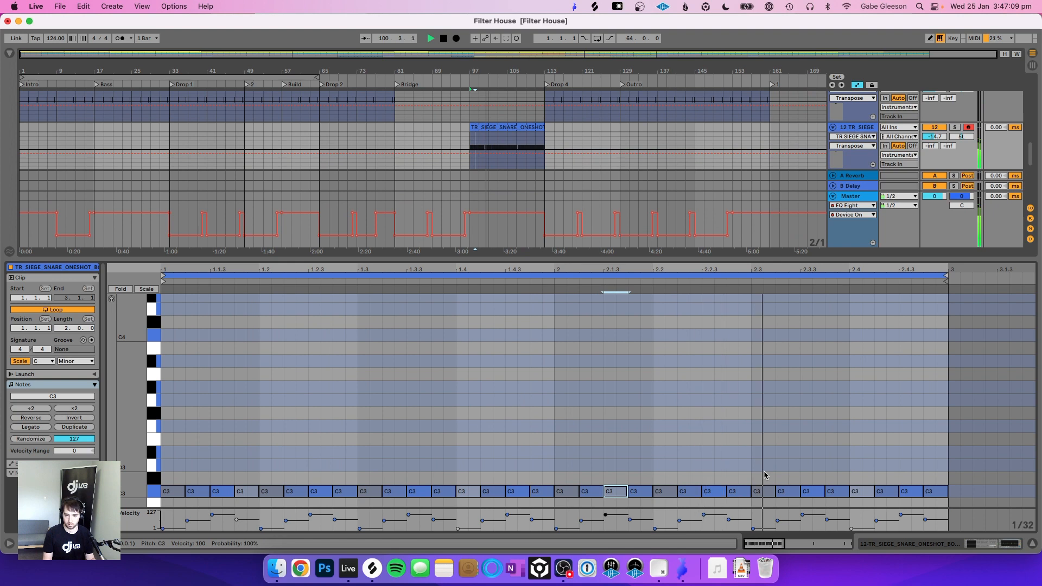
Step: Reactivate the note at 2.4 and deactivate those at 2.2.4 and 2.4.4, trying the 2.3 note deactivated before reactivating it
{"action": "left_click", "coordinate": [764, 492]}
{"action": "key", "text": "0"}
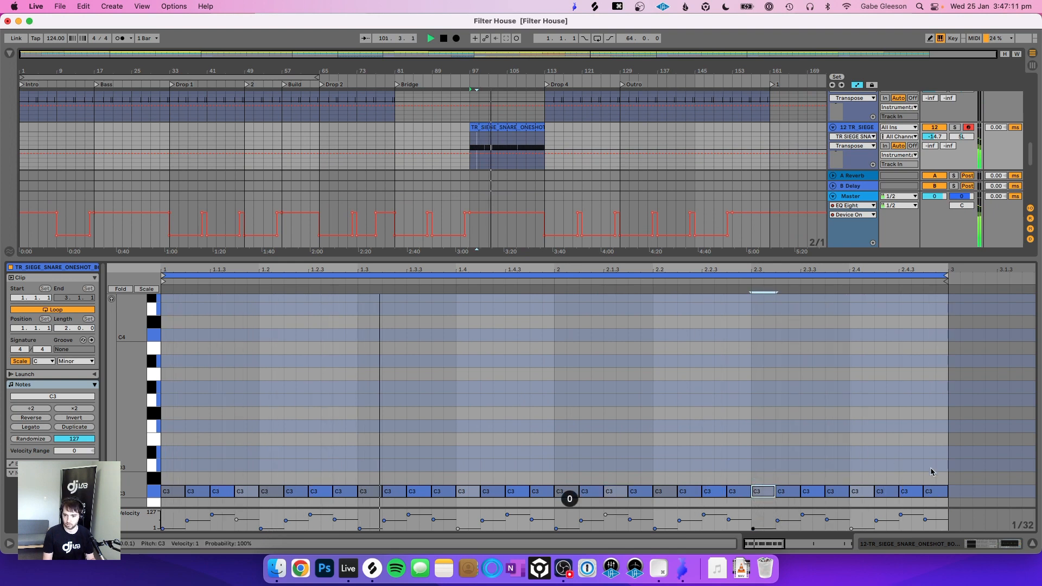
{"action": "left_click", "coordinate": [858, 492]}
{"action": "key", "text": "0"}
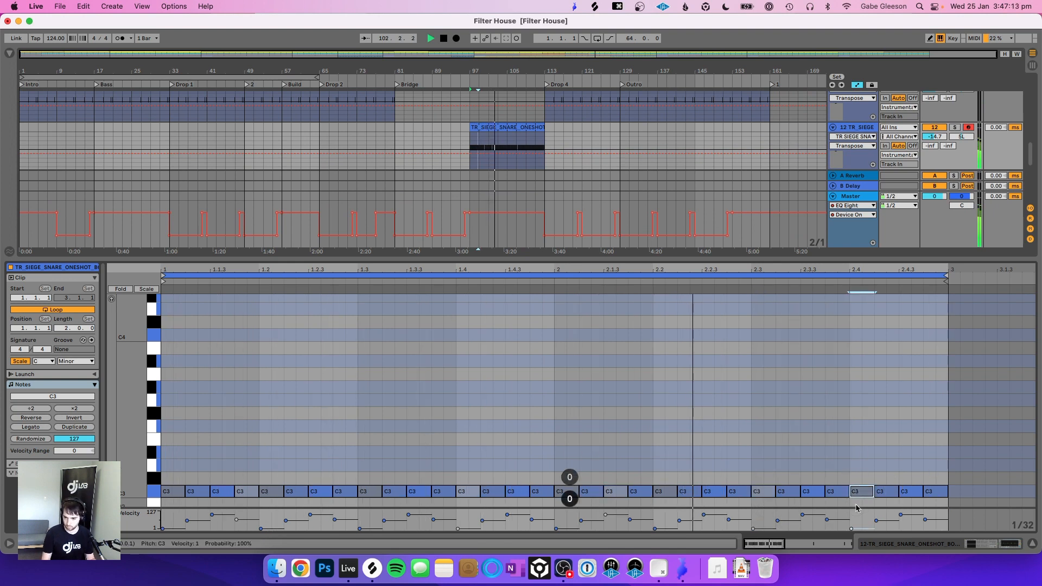
{"action": "left_click", "coordinate": [934, 492]}
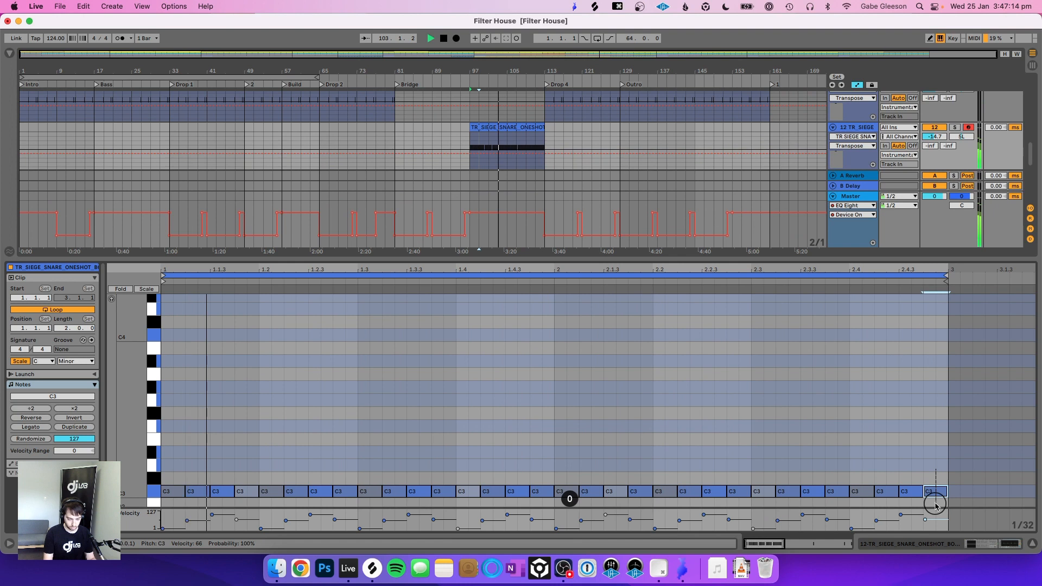
{"action": "left_click", "coordinate": [760, 491]}
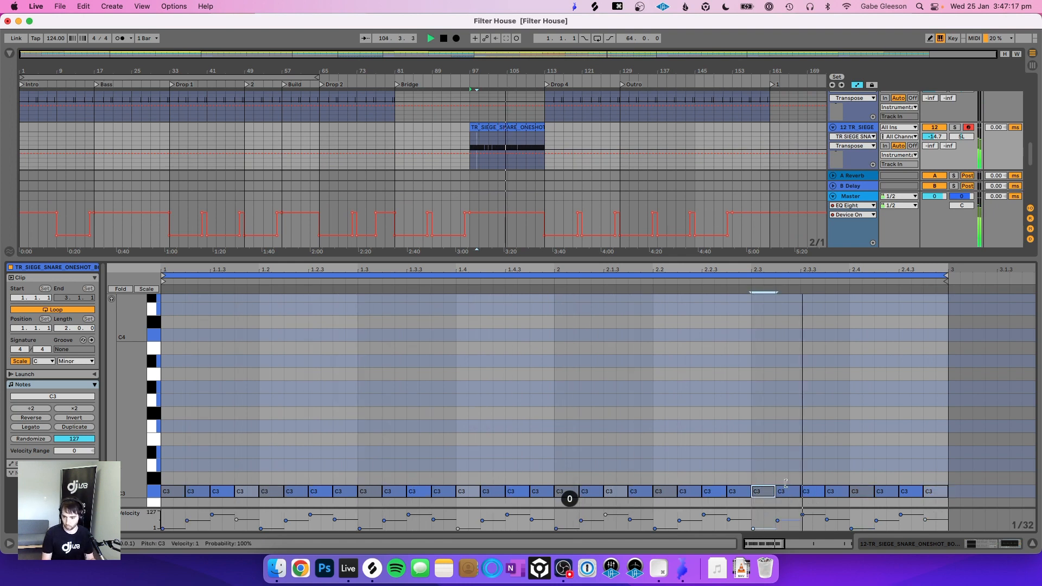
{"action": "left_click", "coordinate": [736, 492]}
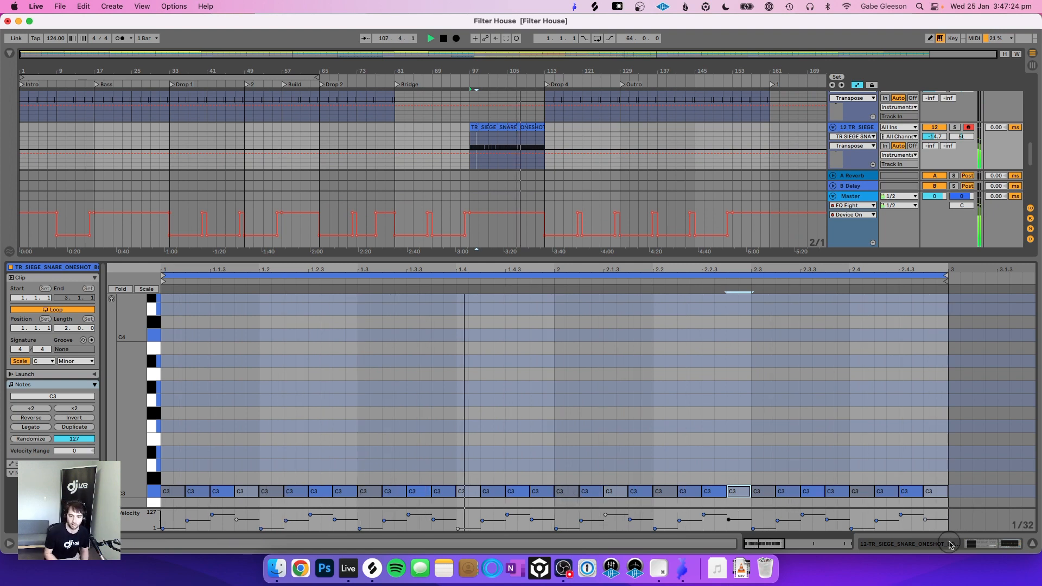
Step: Add an Auto Filter after the EQ Eight on the snare roll track
{"action": "left_click", "coordinate": [950, 541]}
{"action": "scroll", "coordinate": [523, 221], "scroll_direction": "up", "scroll_amount": 2}
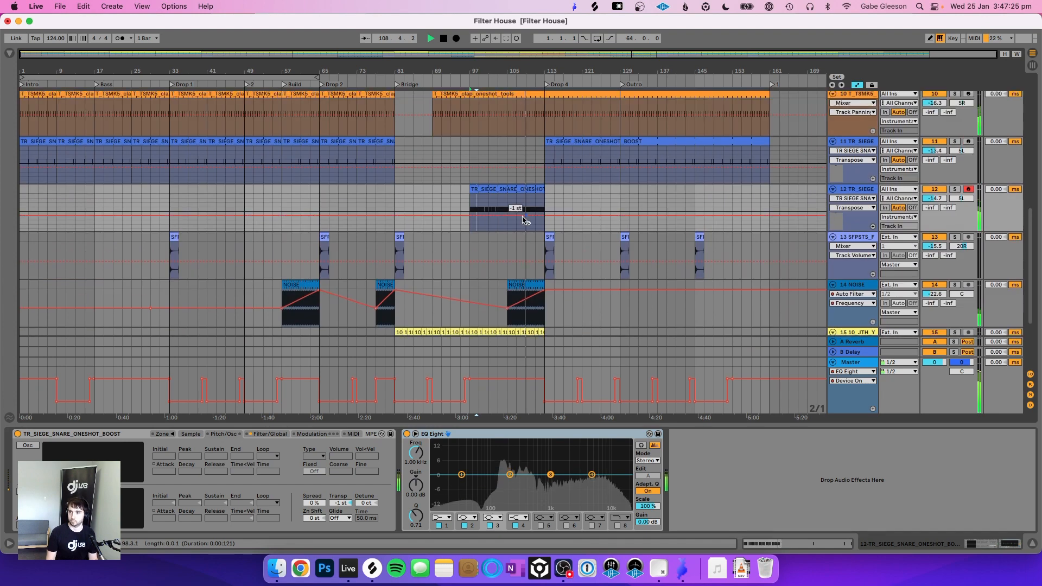
{"action": "left_click", "coordinate": [9, 53]}
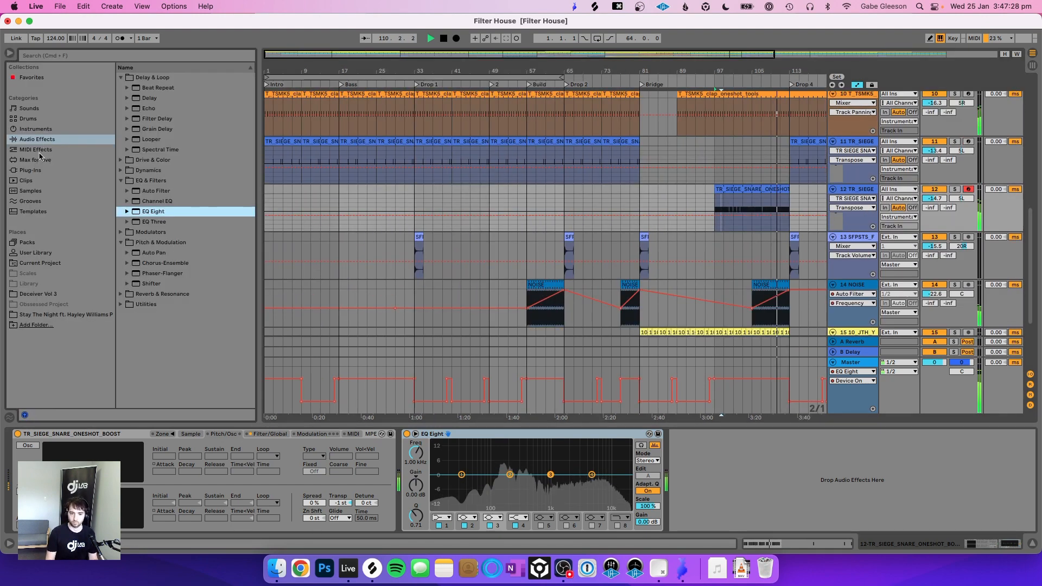
{"action": "left_click", "coordinate": [154, 191]}
{"action": "key", "text": "Return"}
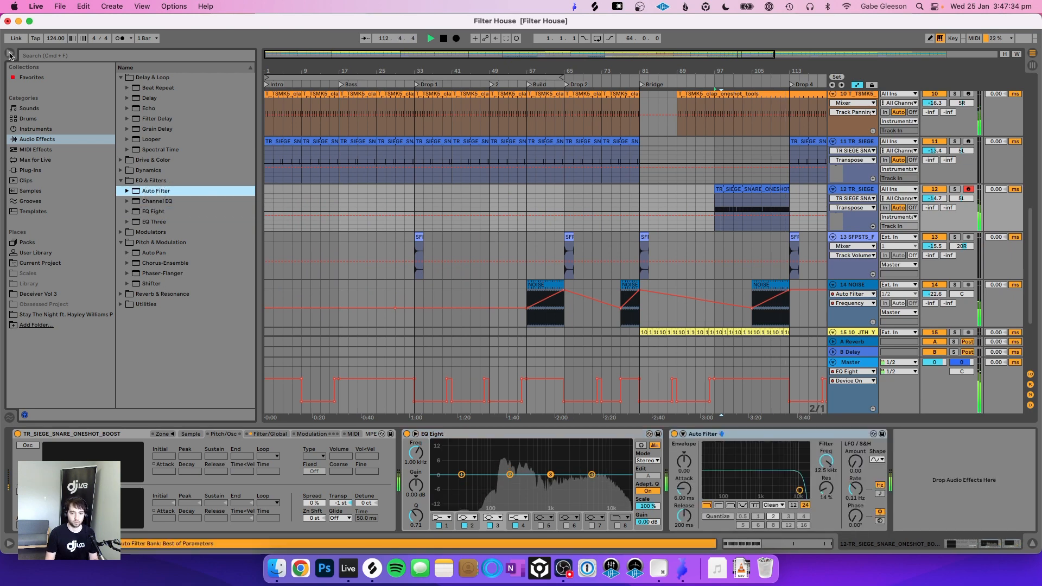
{"action": "left_click", "coordinate": [9, 53]}
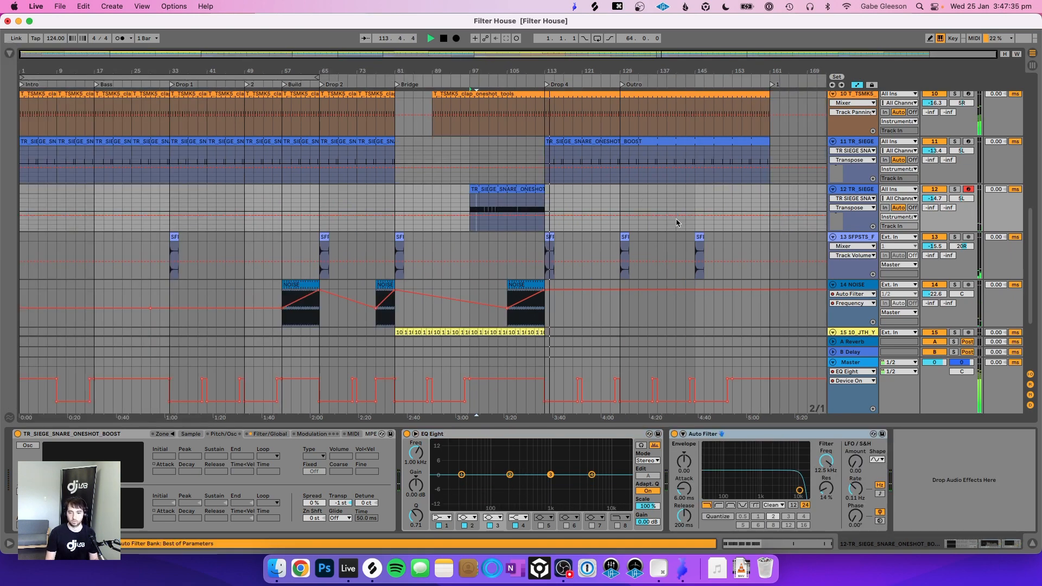
Step: Stop playback and show the Auto Filter's Frequency automation on the snare roll track
{"action": "scroll", "coordinate": [677, 223], "scroll_direction": "down", "scroll_amount": 2}
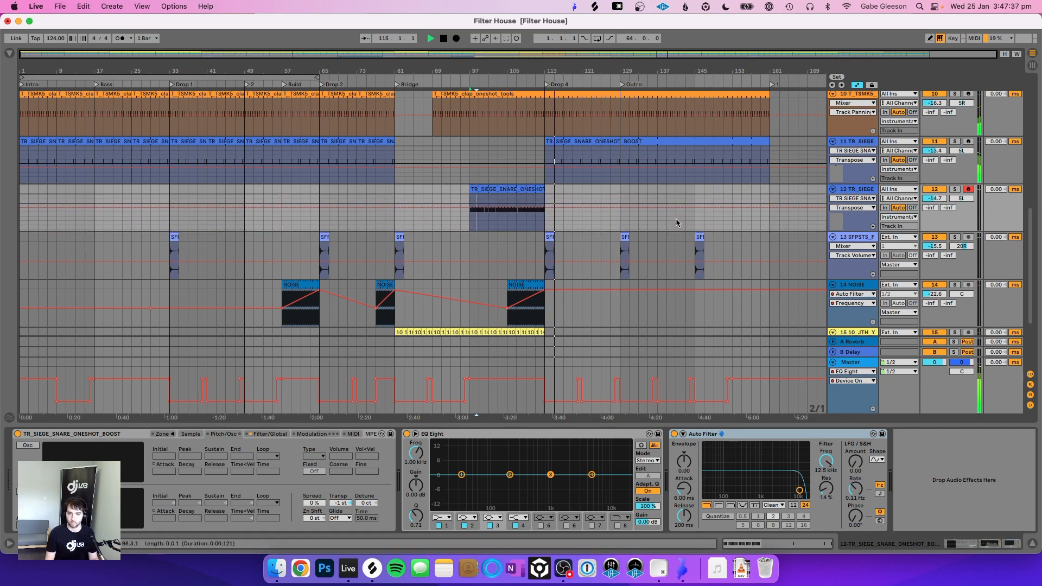
{"action": "left_click", "coordinate": [854, 198]}
{"action": "left_click", "coordinate": [855, 230]}
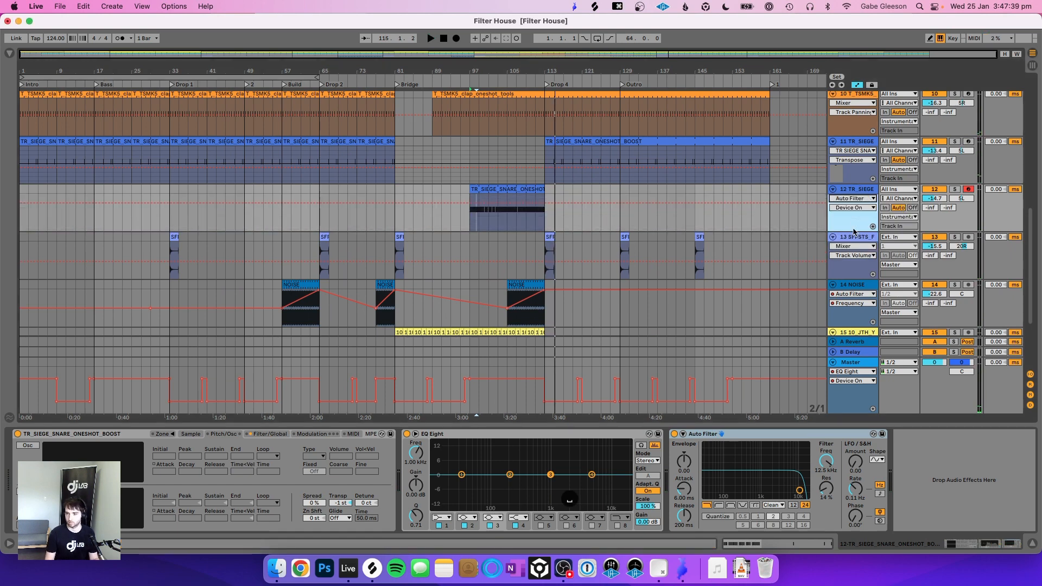
{"action": "left_click", "coordinate": [847, 209]}
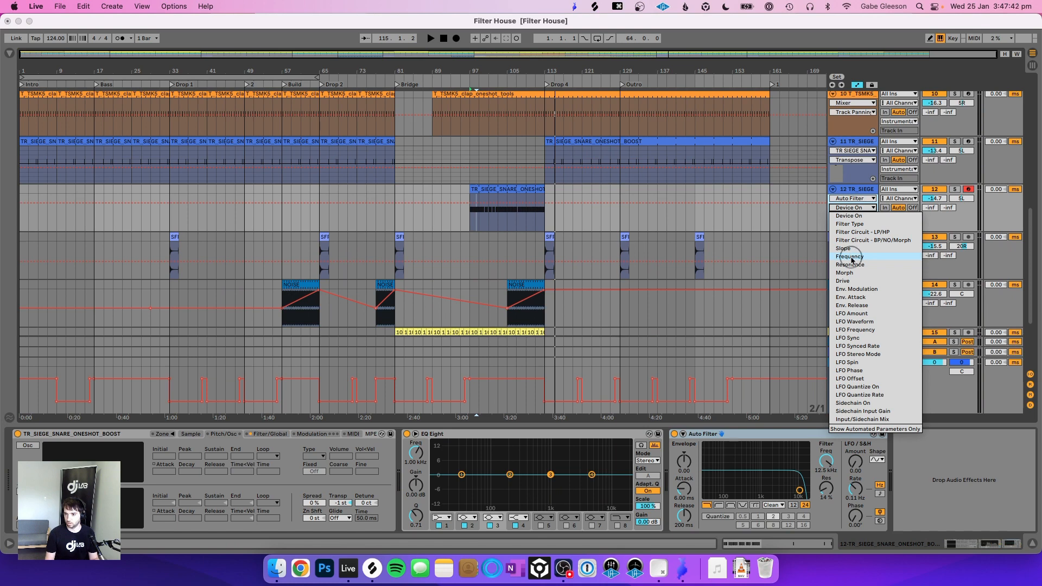
{"action": "left_click", "coordinate": [850, 257]}
Step: Automate the snare roll's filter frequency to rise from 388 Hz at the clip's start to about 19.9 kHz at Drop 4
{"action": "left_click", "coordinate": [468, 213]}
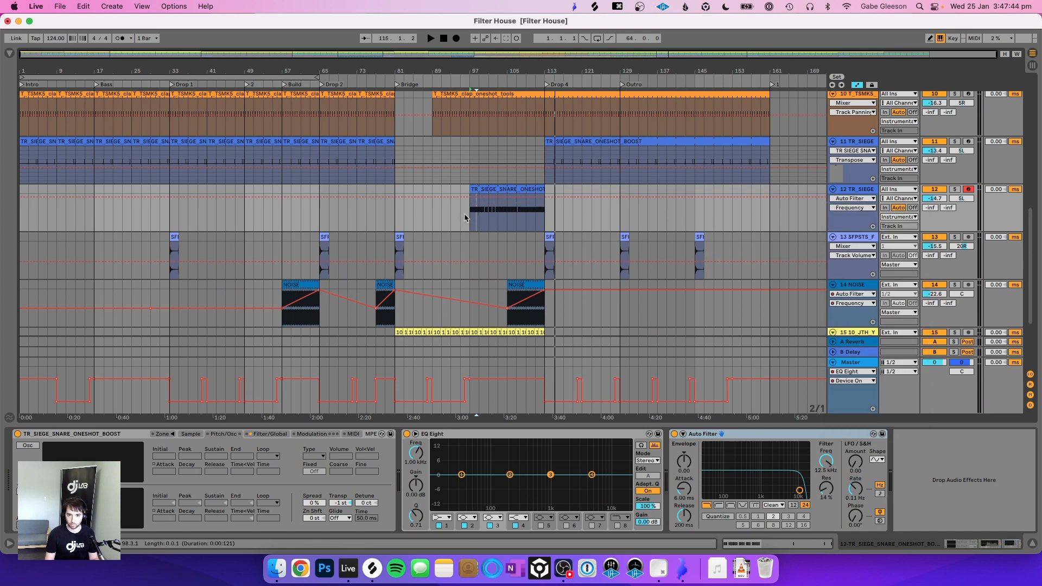
{"action": "mouse_move", "coordinate": [465, 218]}
{"action": "left_mouse_down"}
{"action": "mouse_move", "coordinate": [565, 213]}
{"action": "mouse_move", "coordinate": [542, 212]}
{"action": "mouse_move", "coordinate": [486, 241]}
{"action": "mouse_move", "coordinate": [490, 199]}
{"action": "left_mouse_up"}
{"action": "key", "text": "space"}
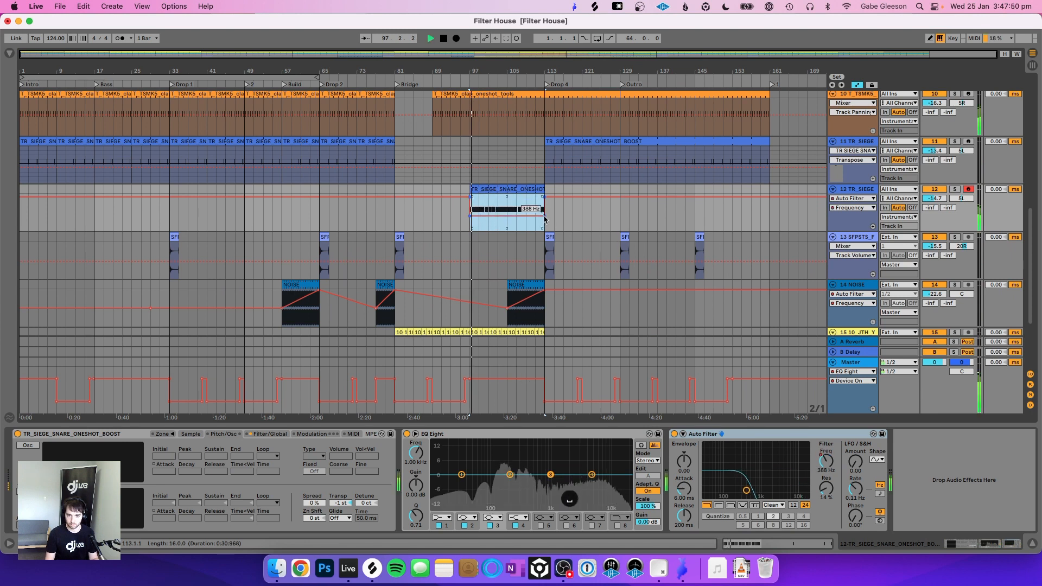
{"action": "left_click", "coordinate": [545, 216]}
{"action": "left_click", "coordinate": [565, 220]}
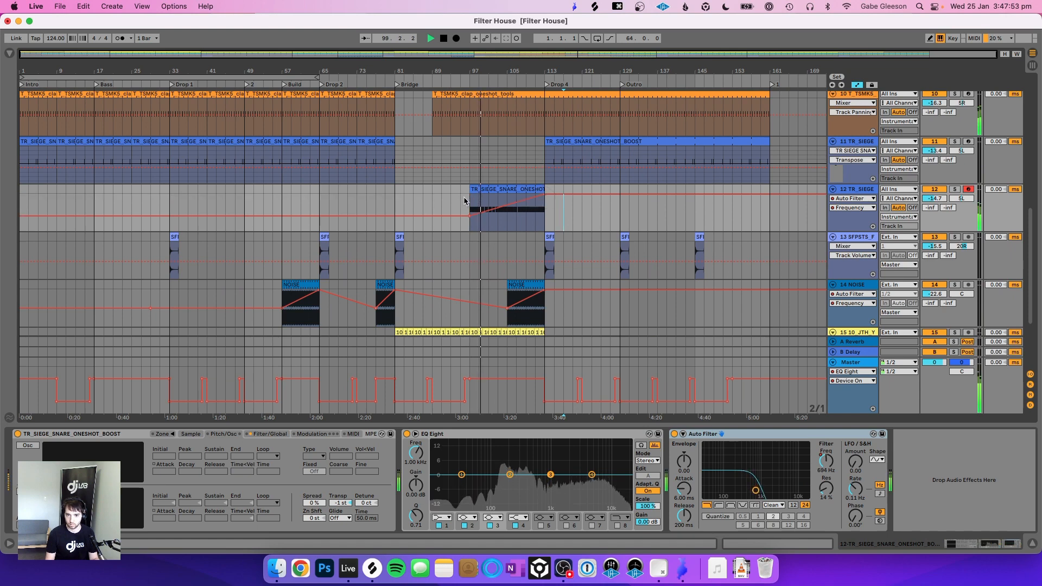
{"action": "left_click_drag", "start_coordinate": [469, 196], "coordinate": [471, 213]}
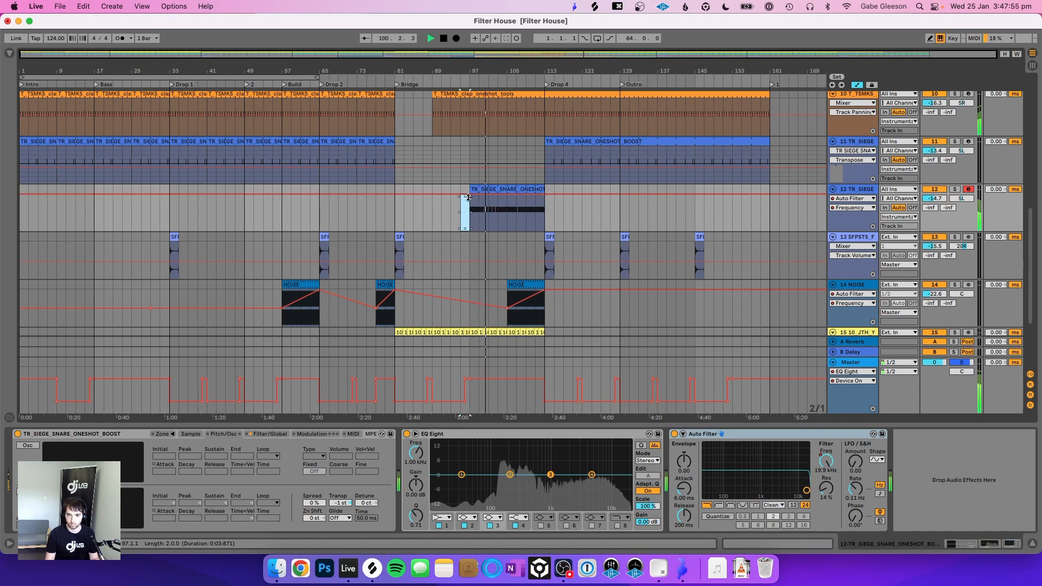
{"action": "key", "text": "super+z"}
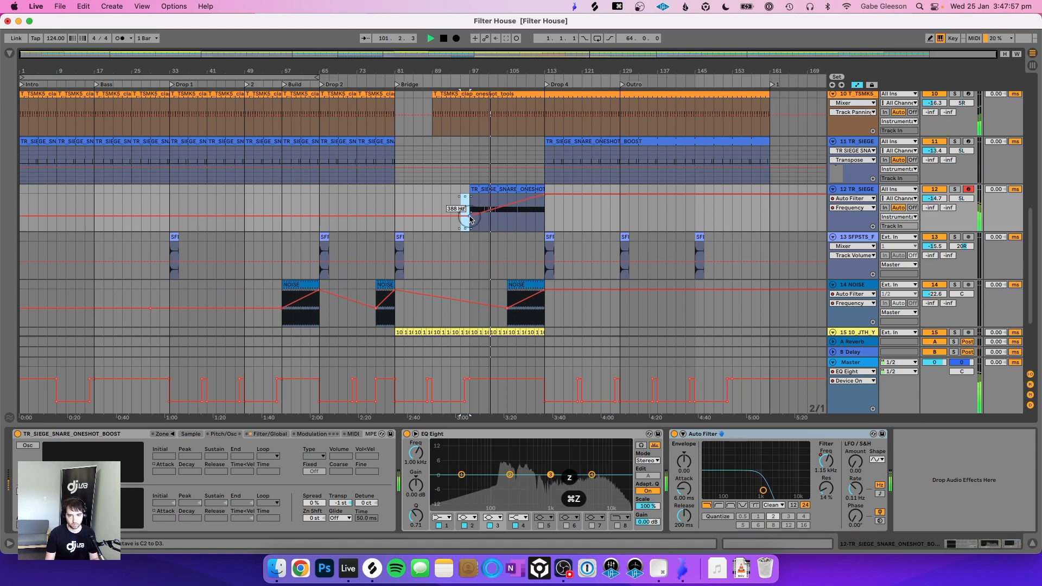
Step: Stop playback and add an Echo effect after the EQ Eight on the Bridge vocal track 15
{"action": "scroll", "coordinate": [470, 216], "scroll_direction": "down", "scroll_amount": 5}
{"action": "key", "text": "space"}
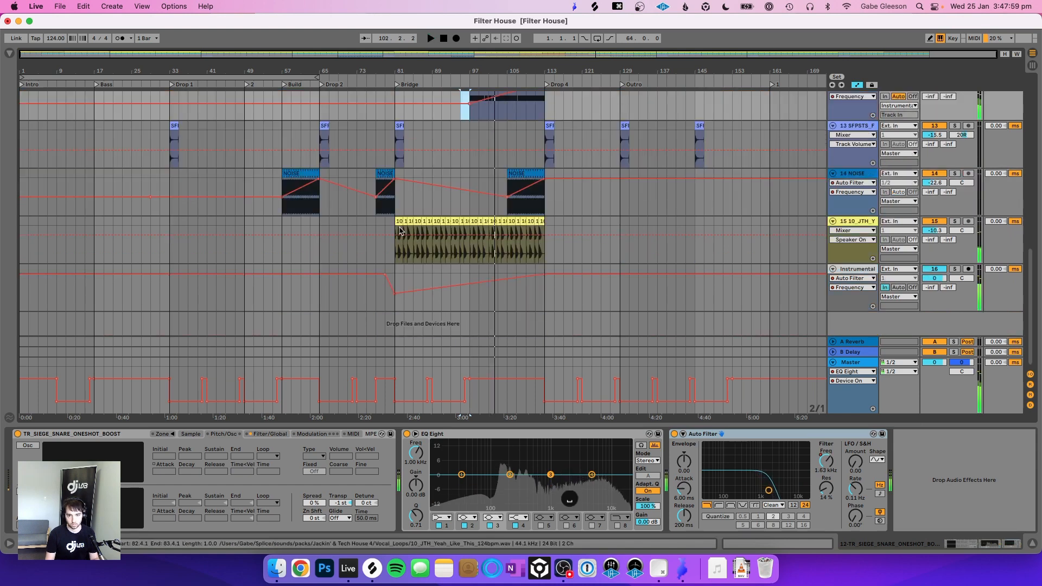
{"action": "left_click", "coordinate": [400, 243]}
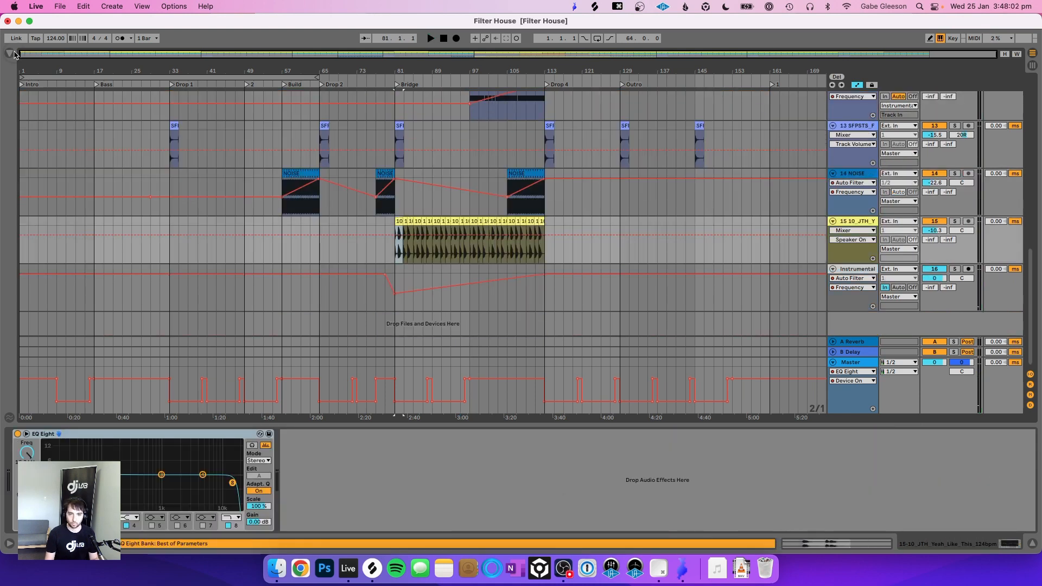
{"action": "left_click", "coordinate": [12, 53]}
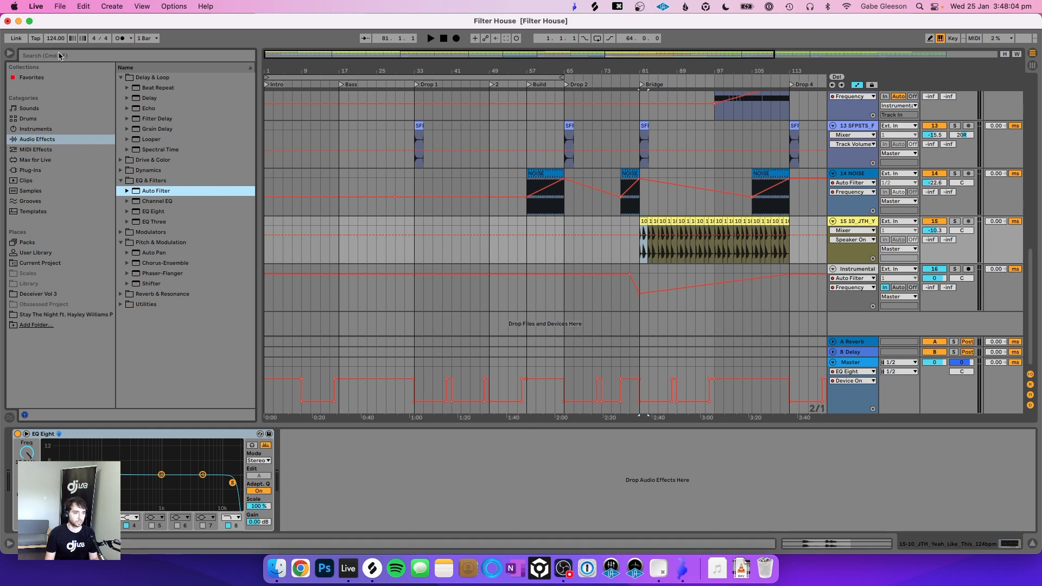
{"action": "left_click", "coordinate": [60, 56]}
{"action": "type", "text": "echo"}
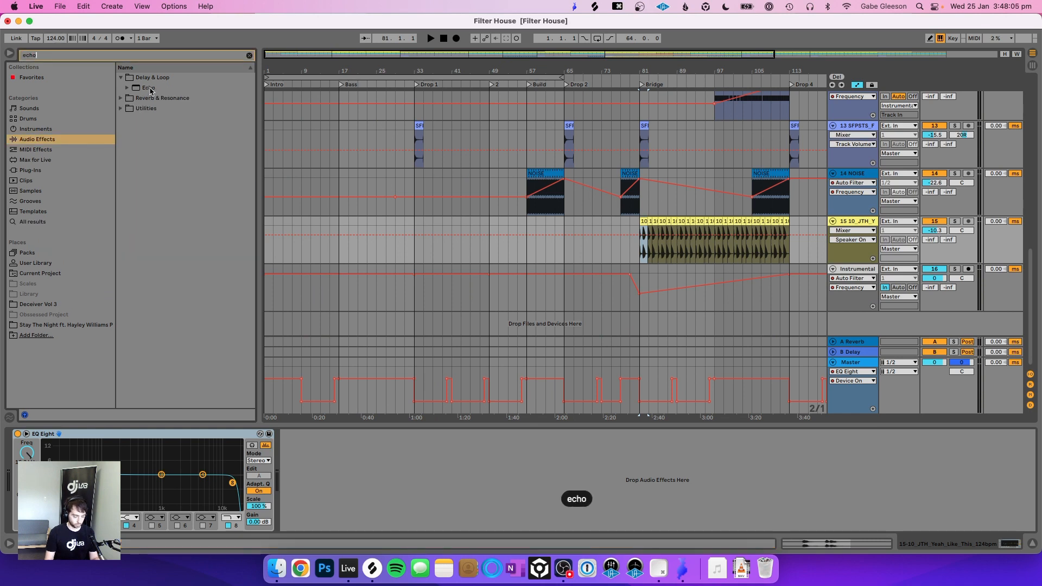
{"action": "left_click", "coordinate": [150, 89]}
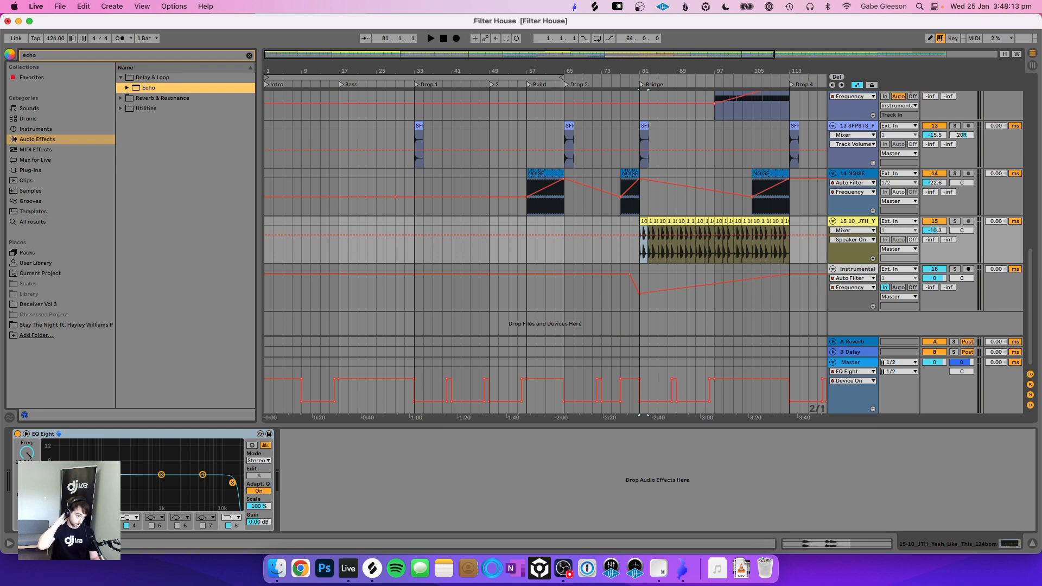
{"action": "key", "text": "Return"}
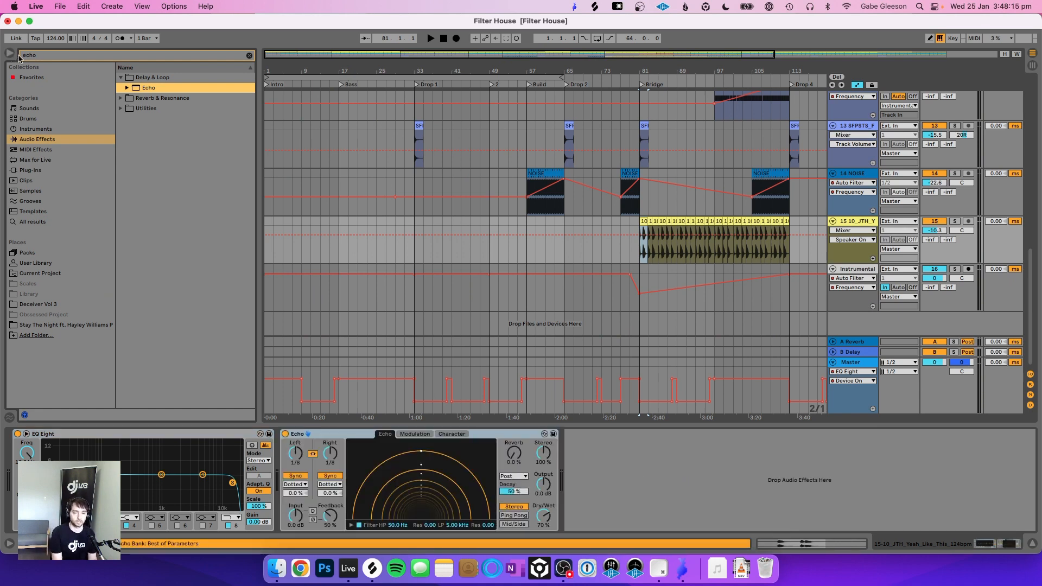
Step: Set the vocal's Echo to Ping Pong with 23 % Dry/Wet and 35 % Feedback during playback, and save the set
{"action": "left_click", "coordinate": [509, 516]}
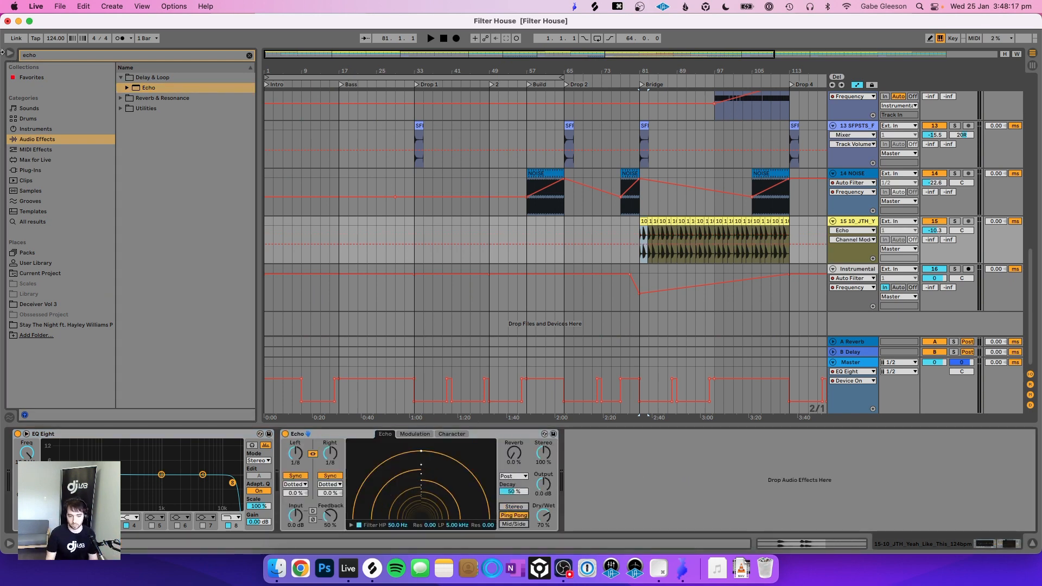
{"action": "left_click", "coordinate": [10, 55]}
{"action": "key", "text": "space"}
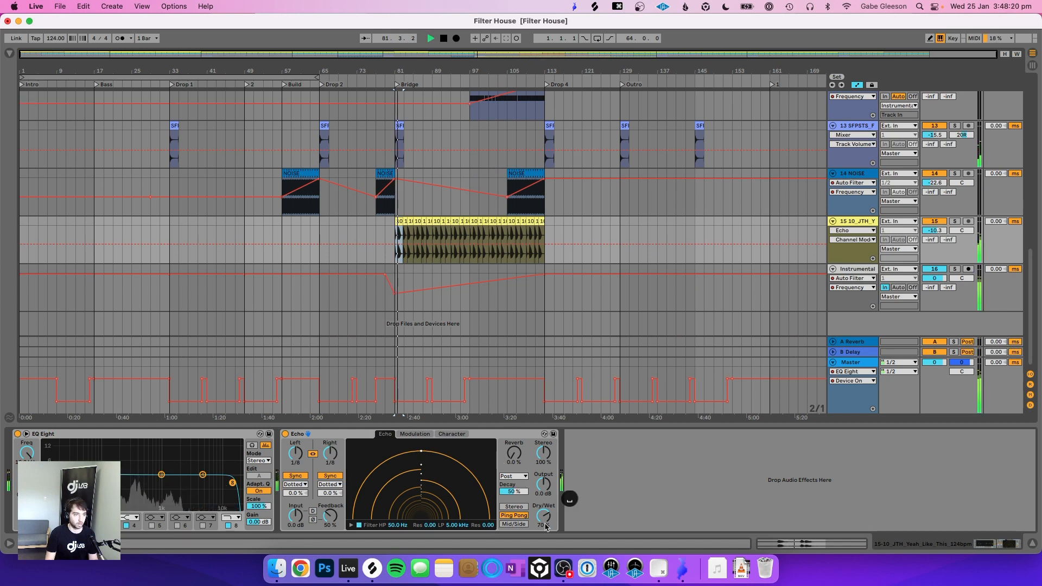
{"action": "left_click_drag", "start_coordinate": [545, 517], "coordinate": [545, 543]}
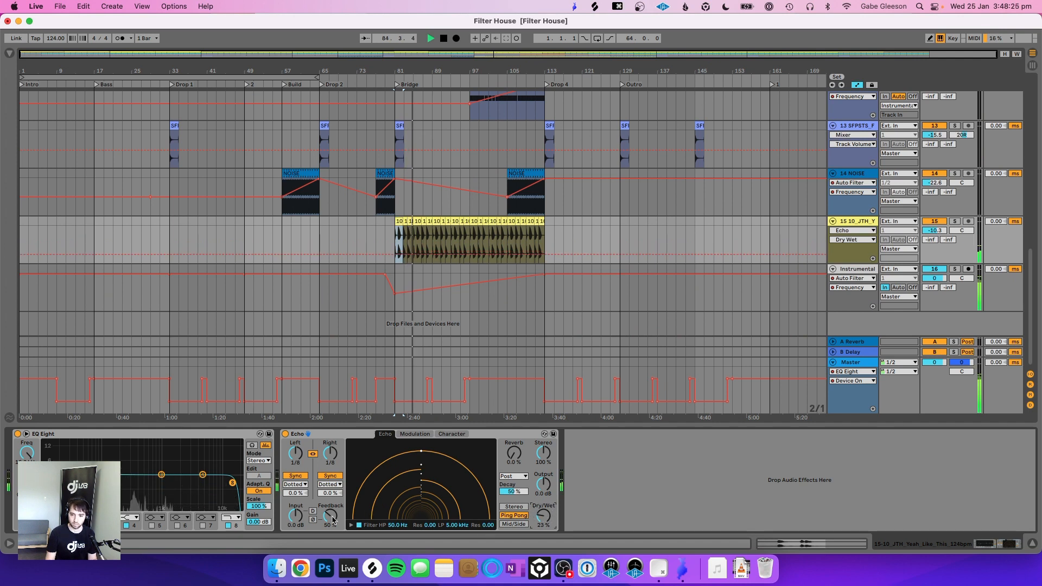
{"action": "left_click_drag", "start_coordinate": [331, 516], "coordinate": [330, 525]}
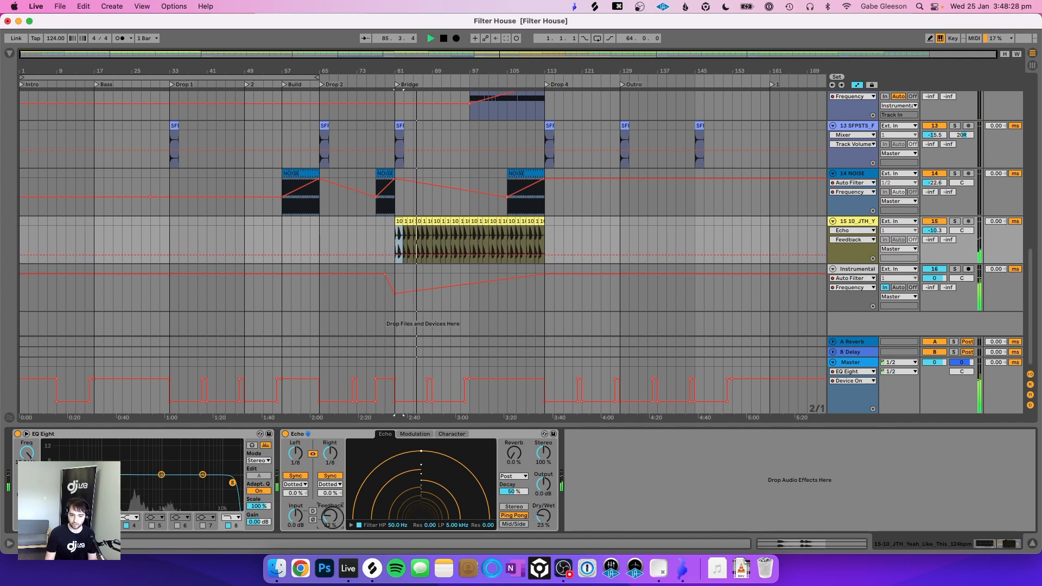
{"action": "key", "text": "super+s"}
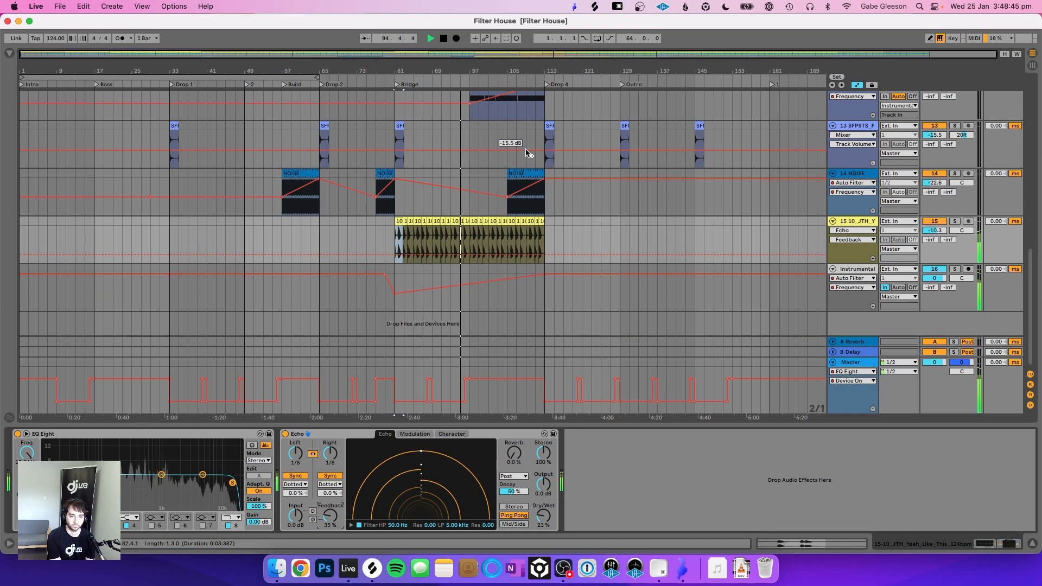
Step: Make band 1 of the Bridge vocal's EQ Eight a steep low-cut filter at about 140 Hz, and save the set
{"action": "left_click", "coordinate": [27, 434]}
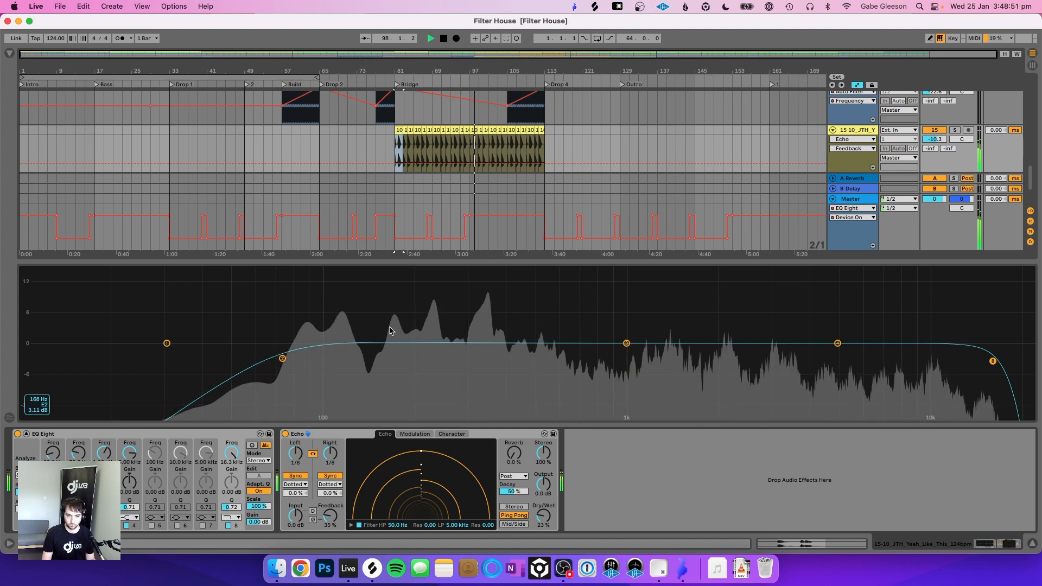
{"action": "left_click", "coordinate": [53, 517]}
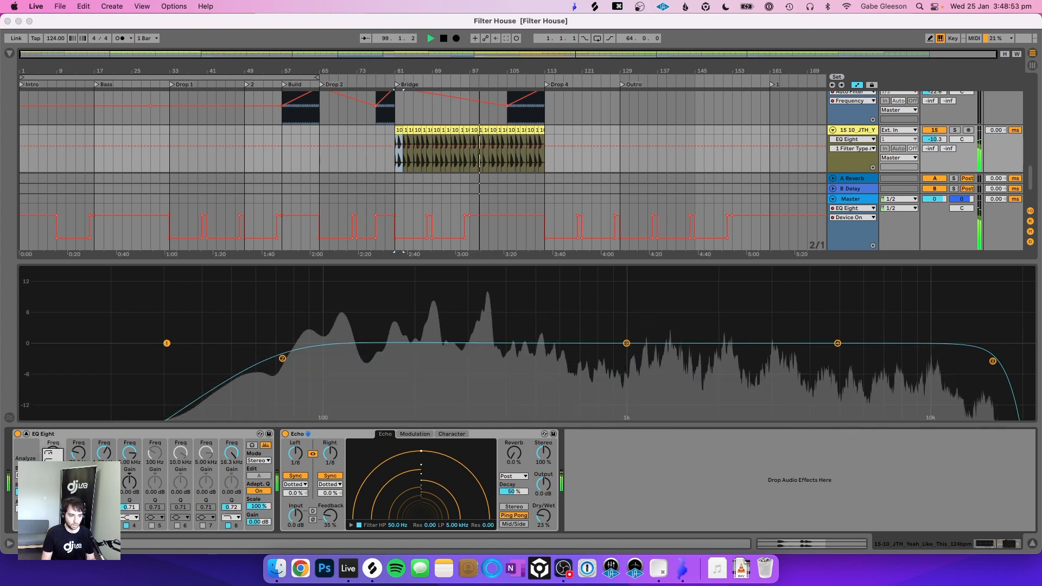
{"action": "left_click", "coordinate": [51, 455]}
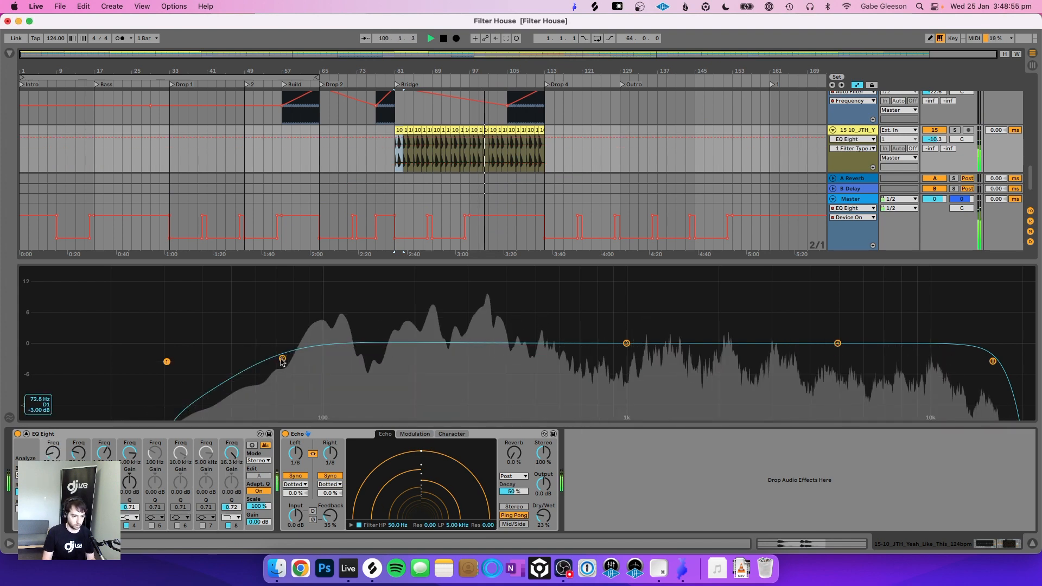
{"action": "left_click_drag", "start_coordinate": [166, 361], "coordinate": [365, 361]}
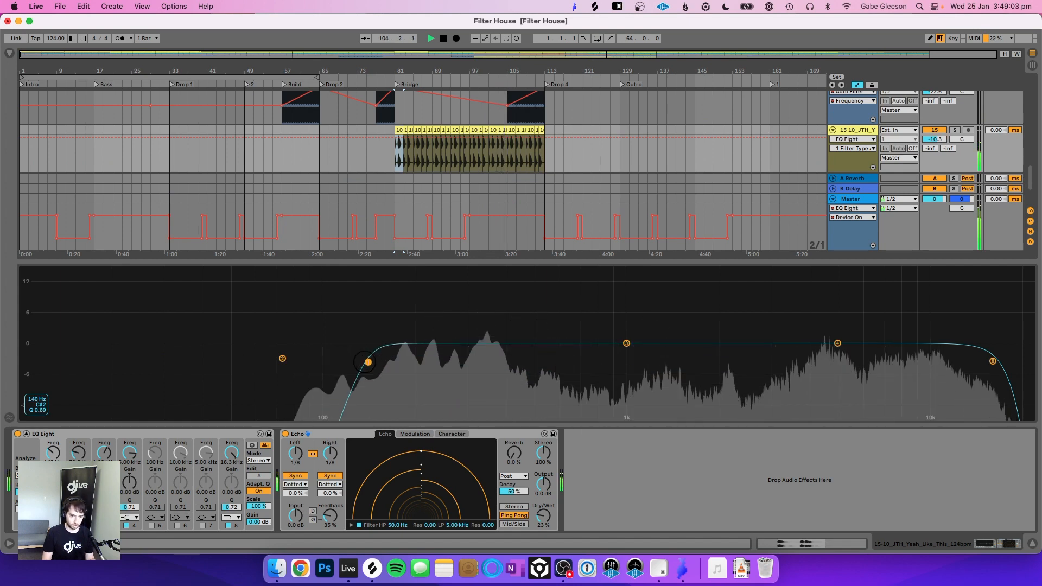
{"action": "left_click", "coordinate": [26, 434]}
{"action": "key", "text": "super+s"}
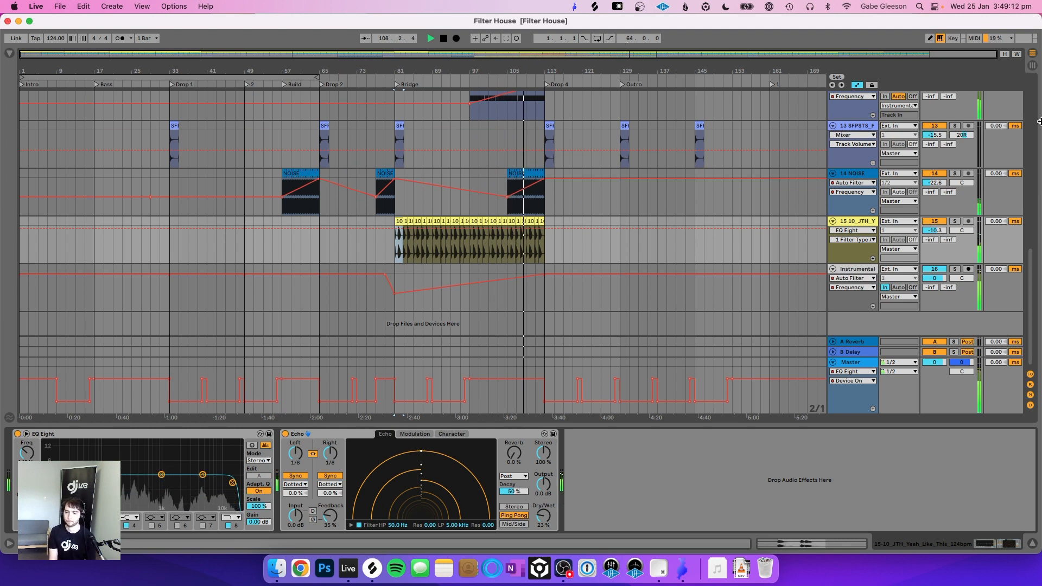
Step: Set the Bridge vocal track's volume to -9.5 dB and the PMND_Ride track's volume to -26.0 dB
{"action": "left_click_drag", "start_coordinate": [933, 232], "coordinate": [934, 231]}
{"action": "scroll", "coordinate": [635, 209], "scroll_direction": "up", "scroll_amount": 10}
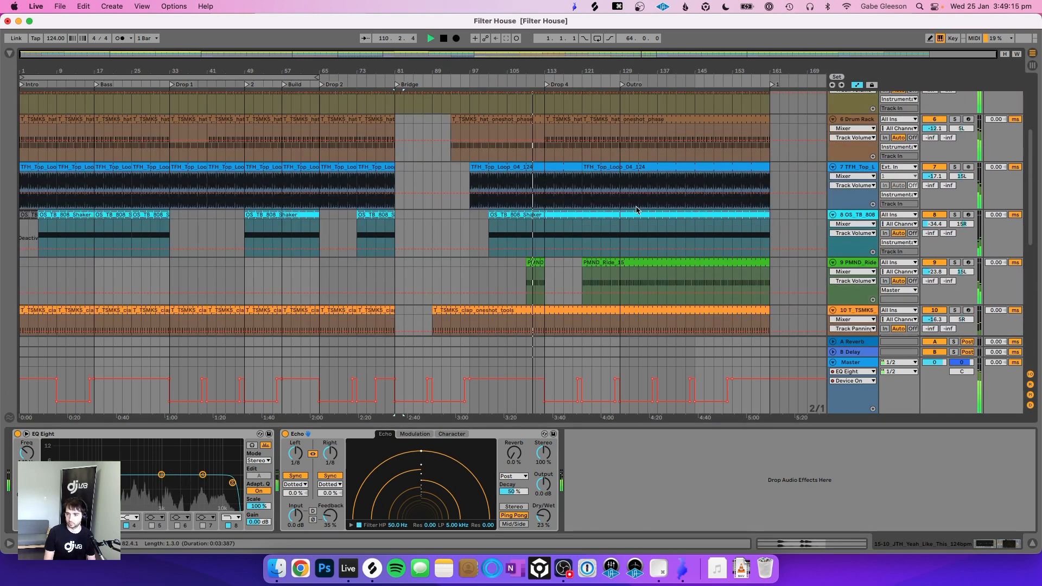
{"action": "left_click_drag", "start_coordinate": [942, 290], "coordinate": [940, 288]}
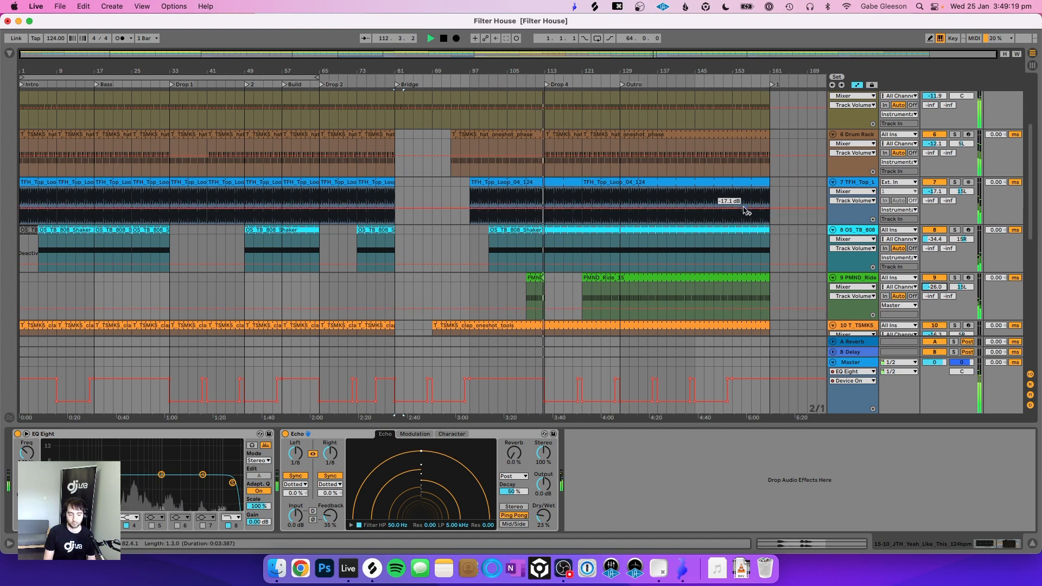
Step: Delete the two Mcfadden & Whitehead sample tracks above the 0402 - Ain't No Stopping Us Now track
{"action": "scroll", "coordinate": [744, 208], "scroll_direction": "up", "scroll_amount": 5}
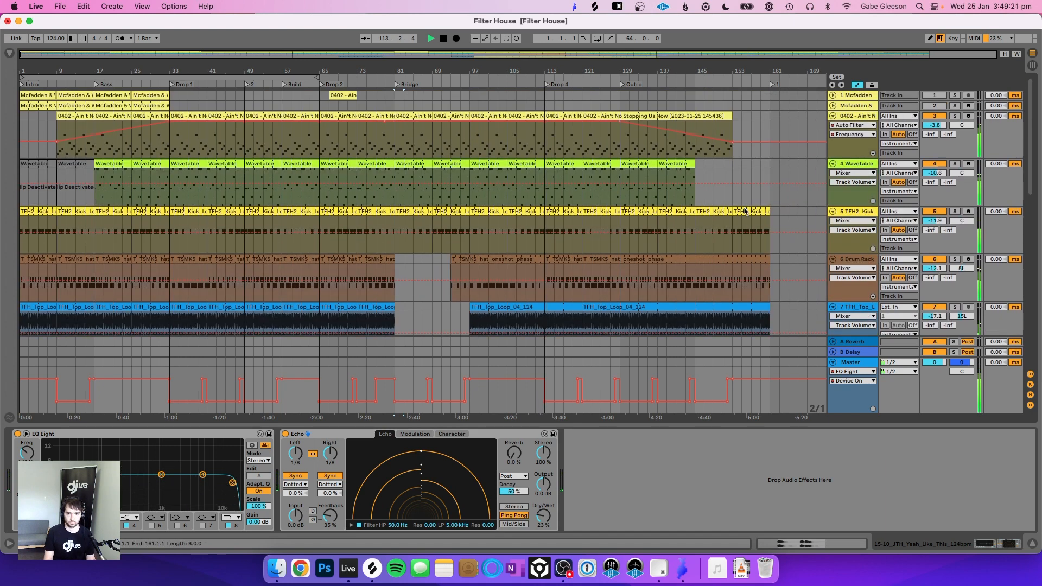
{"action": "scroll", "coordinate": [744, 208], "scroll_direction": "down", "scroll_amount": 5}
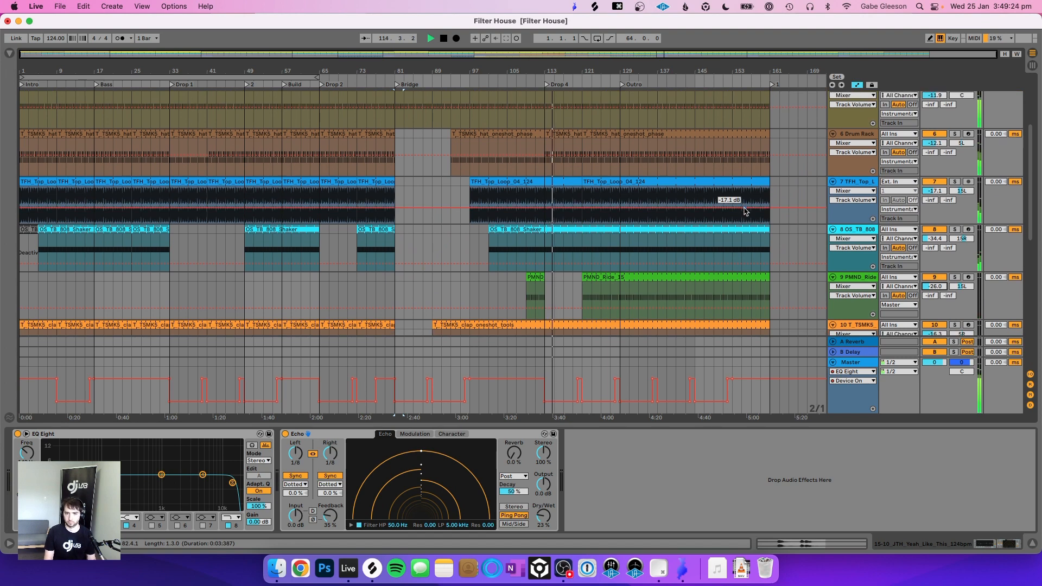
{"action": "scroll", "coordinate": [744, 208], "scroll_direction": "up", "scroll_amount": 5}
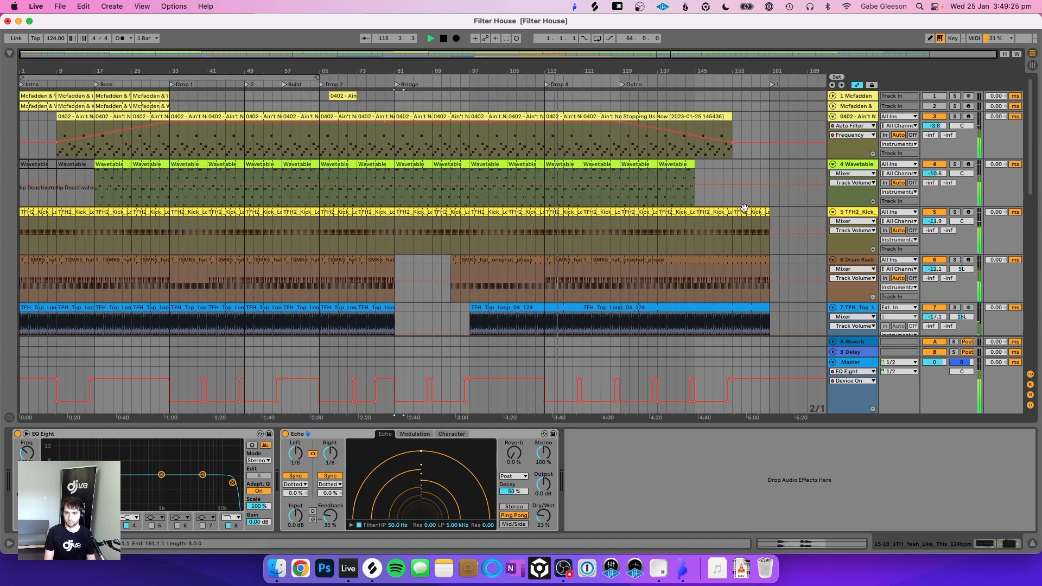
{"action": "left_click", "coordinate": [858, 96]}
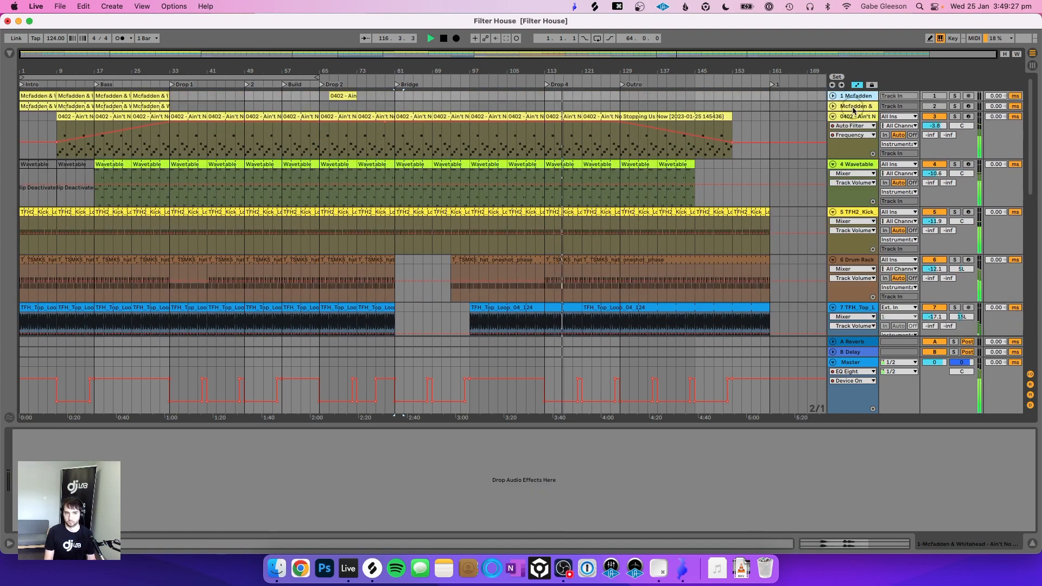
{"action": "left_click", "coordinate": [853, 109]}
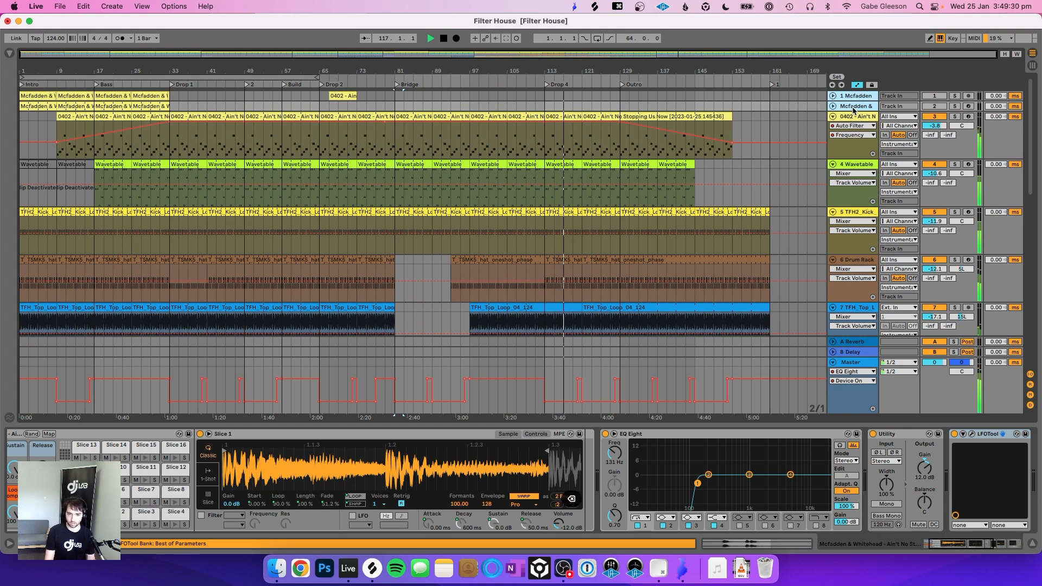
{"action": "key", "text": "Delete"}
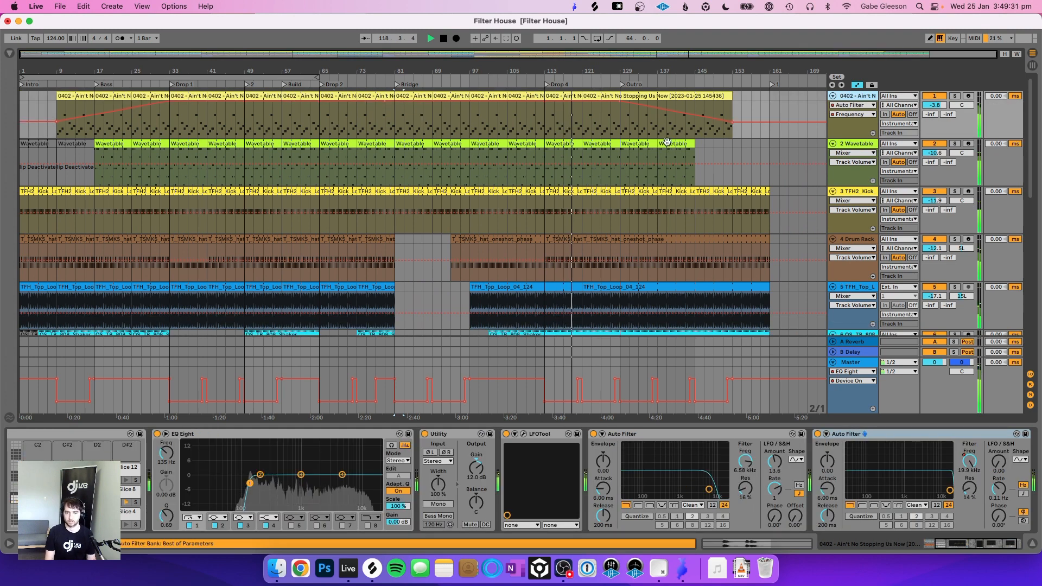
Step: Review the remaining tracks, stop playback, and select the Wavetable clip at the start of Drop 1
{"action": "scroll", "coordinate": [668, 142], "scroll_direction": "down", "scroll_amount": 5}
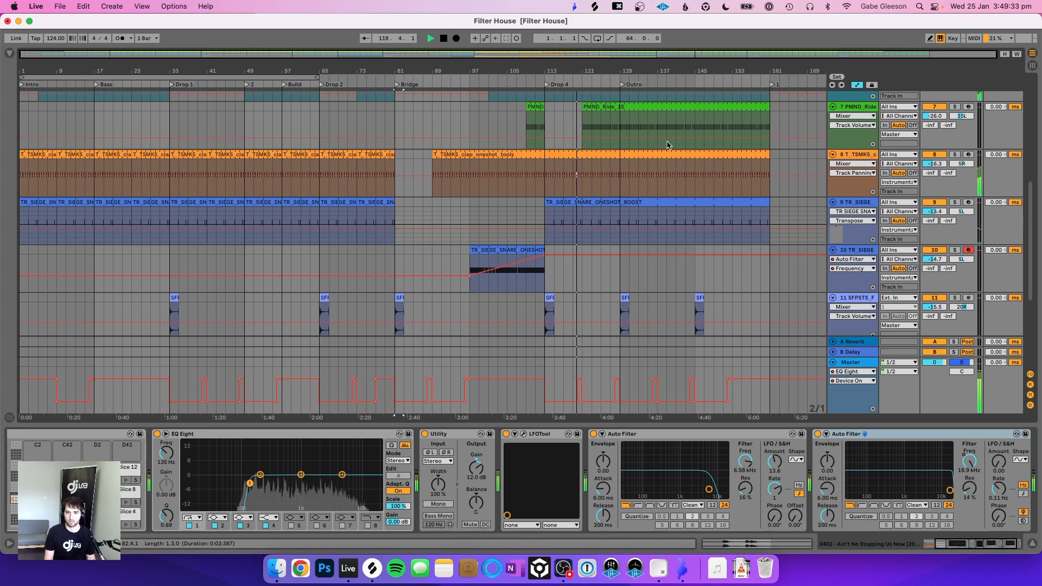
{"action": "scroll", "coordinate": [667, 145], "scroll_direction": "down", "scroll_amount": 4}
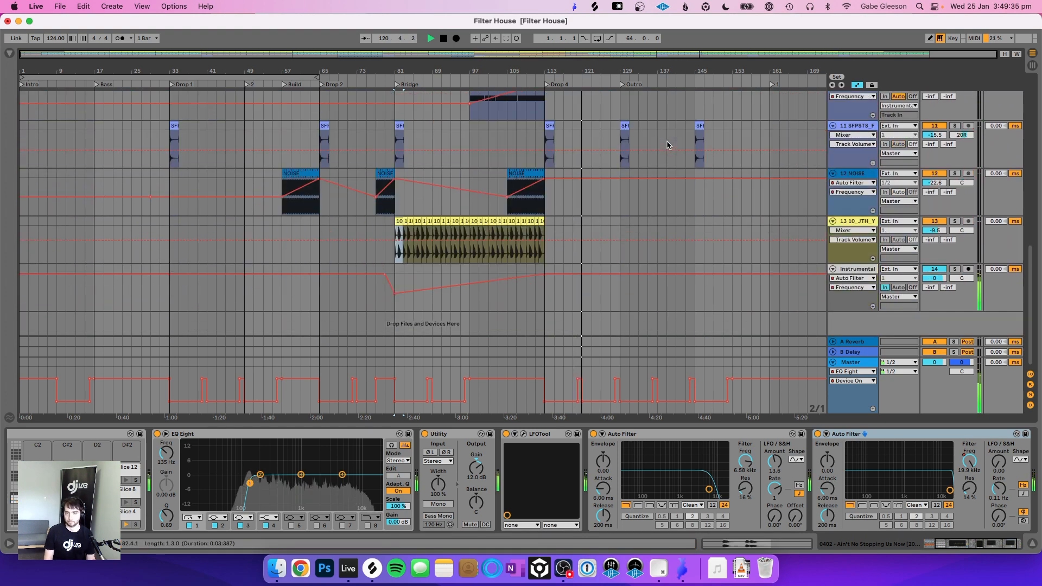
{"action": "scroll", "coordinate": [667, 143], "scroll_direction": "up", "scroll_amount": 6}
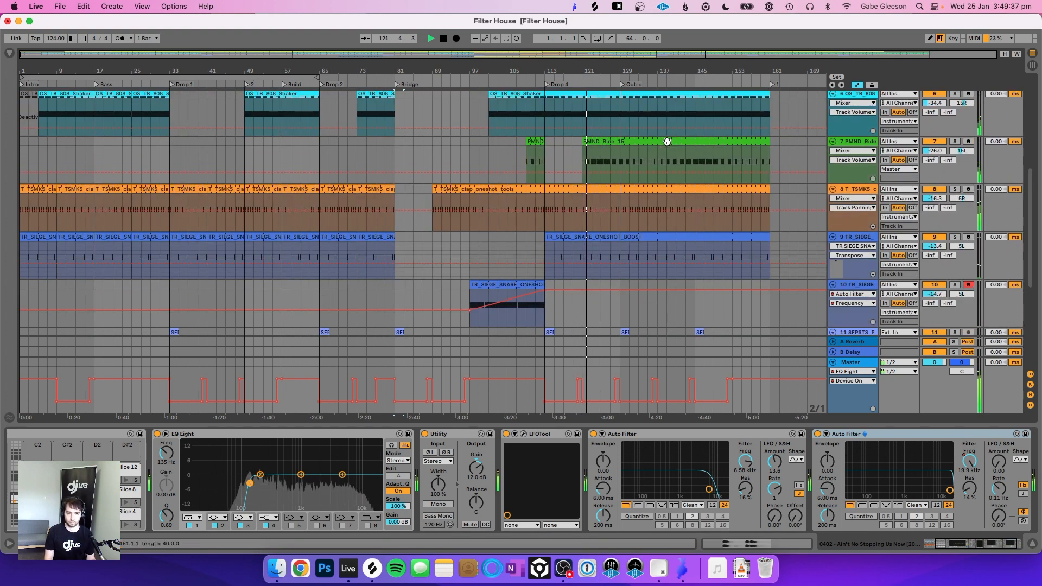
{"action": "scroll", "coordinate": [667, 142], "scroll_direction": "up", "scroll_amount": 5}
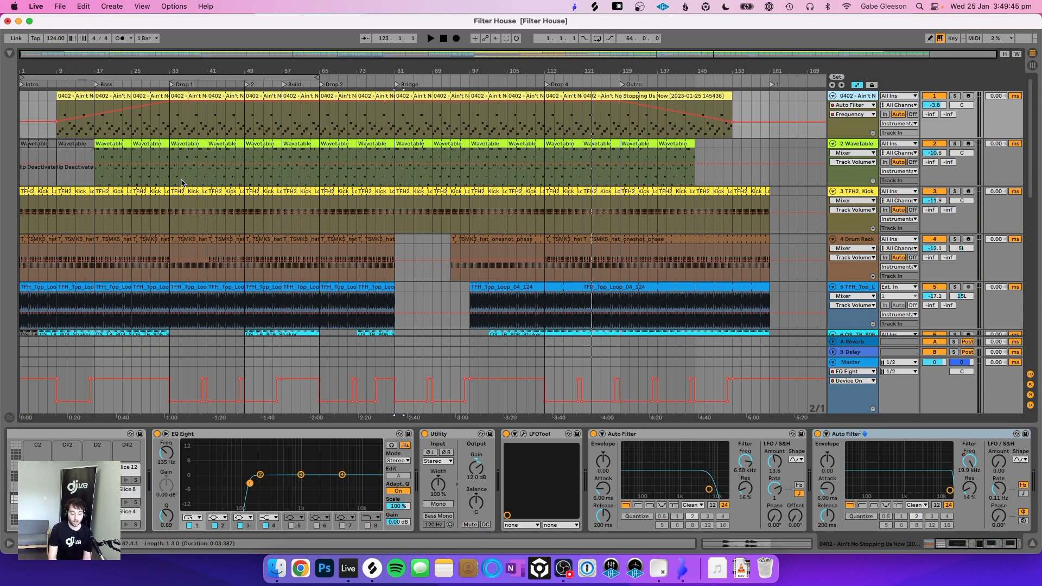
{"action": "left_click", "coordinate": [194, 143]}
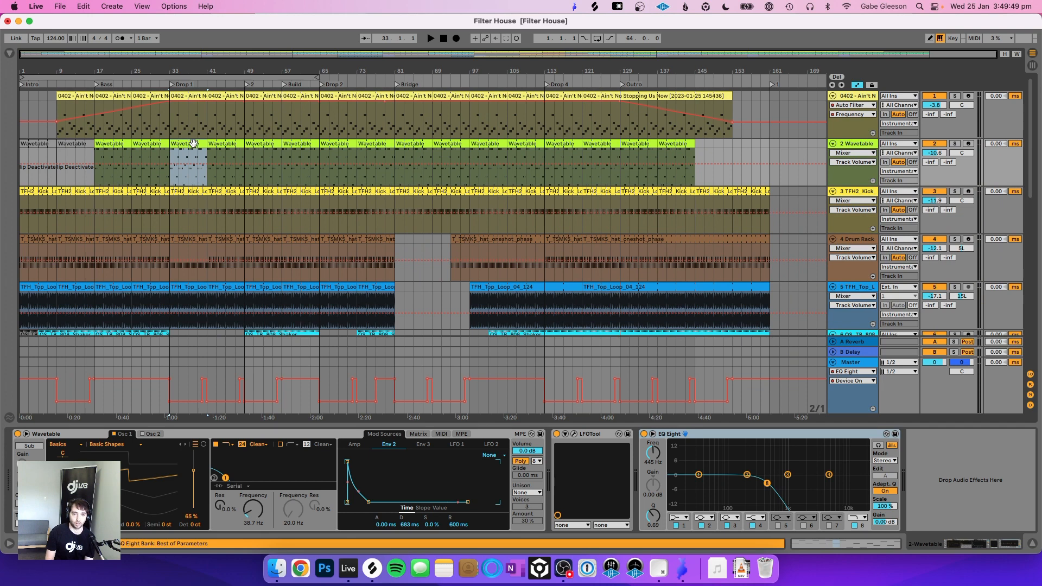